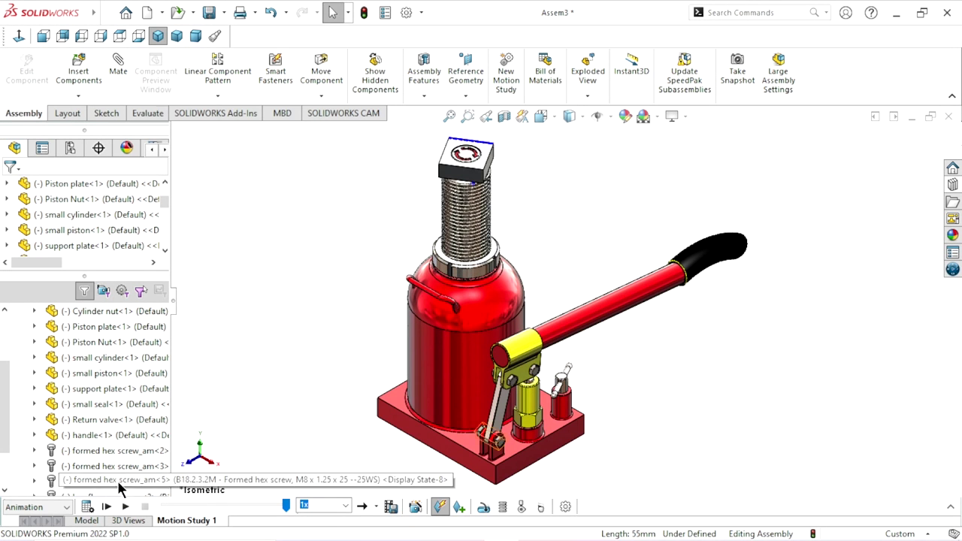
Play the finished jack's Motion Study 1 animation twice
left_click(106, 506)
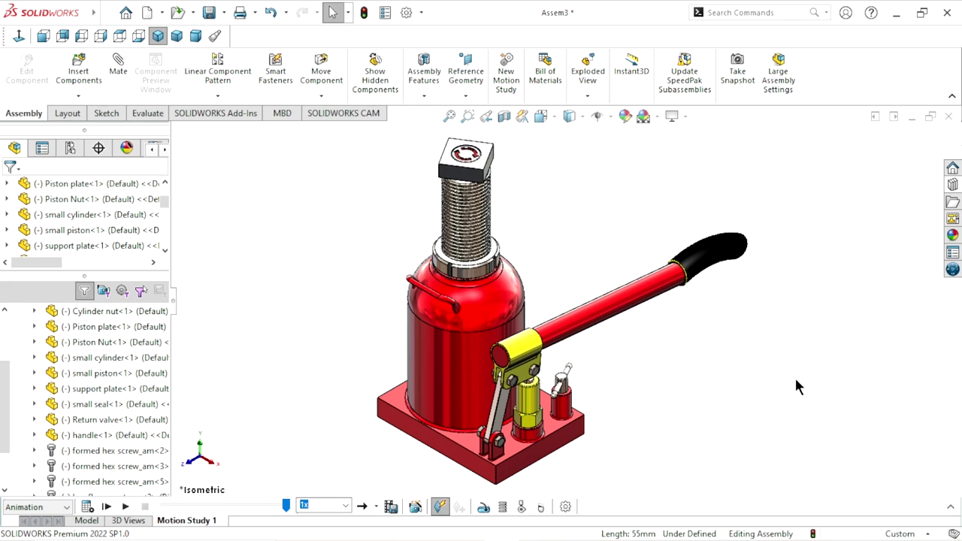
left_click(125, 507)
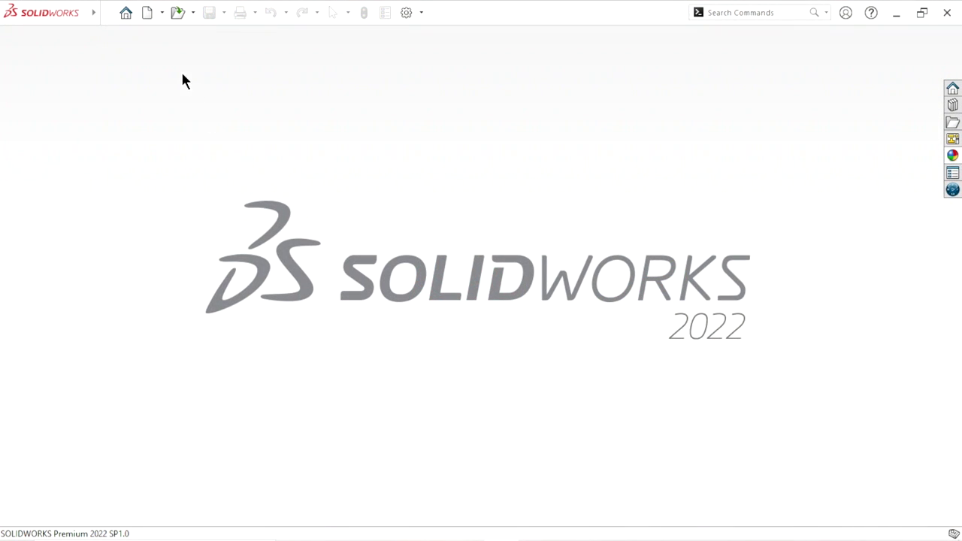
Start a new assembly and load Jack Body from the 3D > Jack folder
left_click(148, 13)
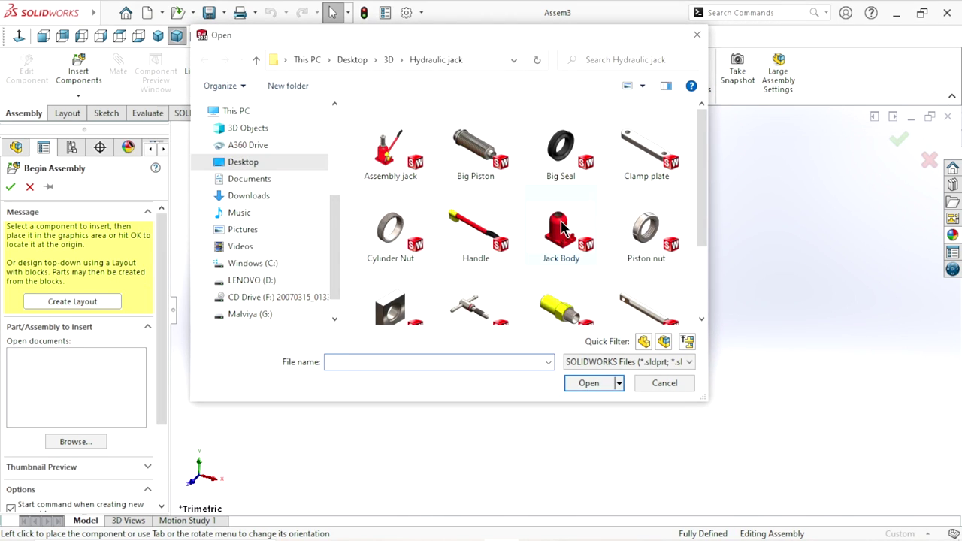
left_click(562, 229)
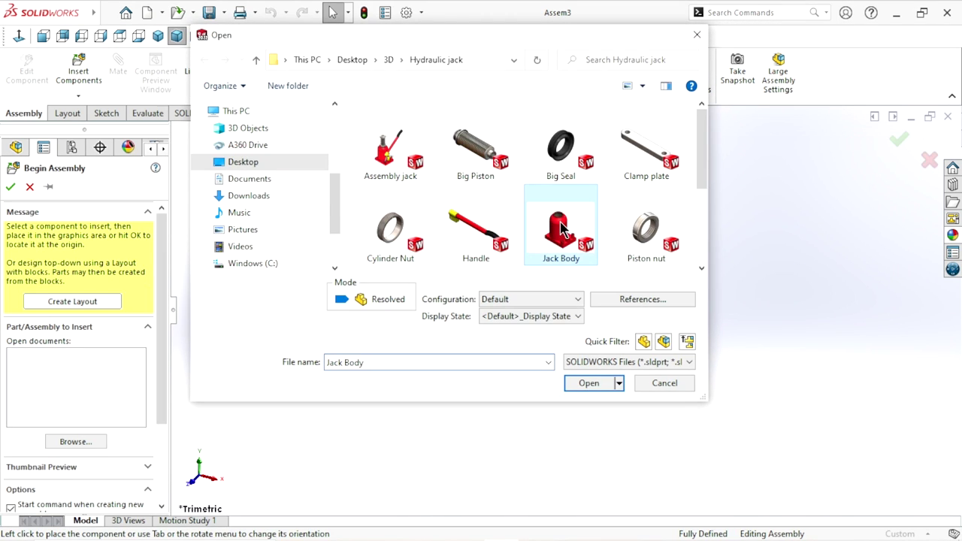
left_click(256, 60)
left_click(671, 197)
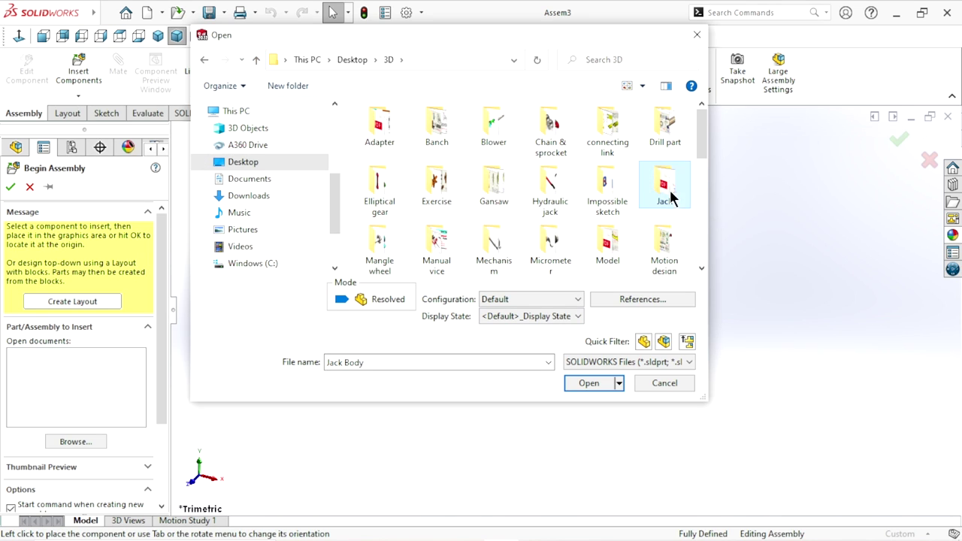
double_click(650, 197)
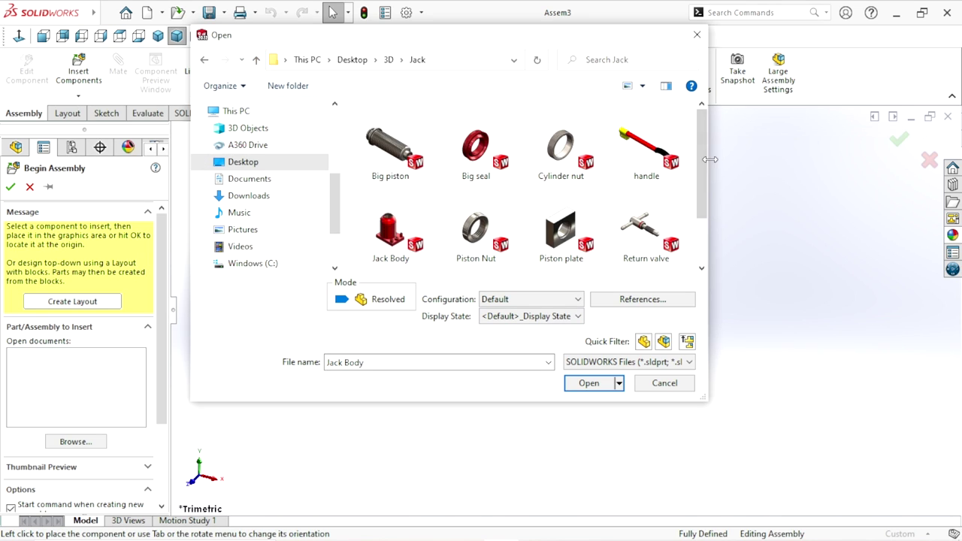
left_click_drag(701, 173, 713, 232)
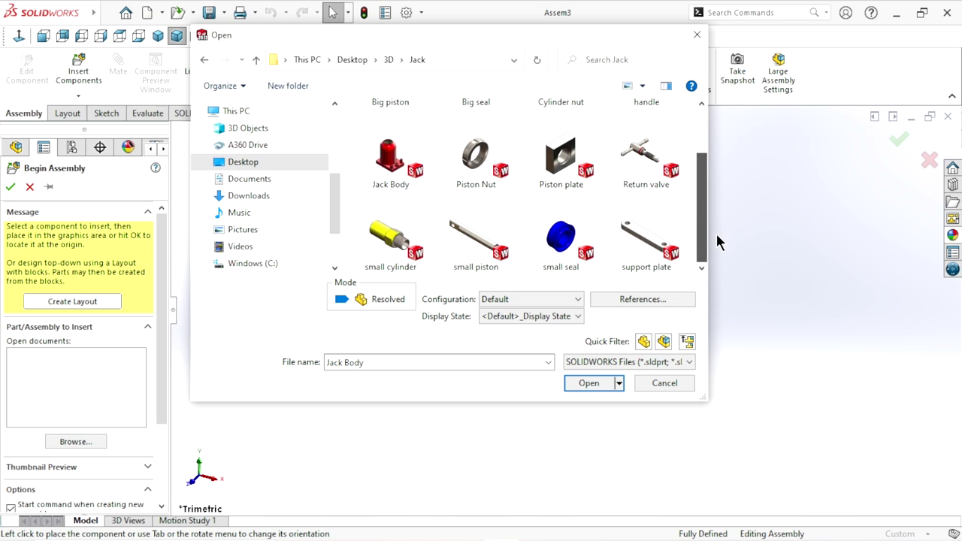
left_click(399, 164)
left_click(585, 384)
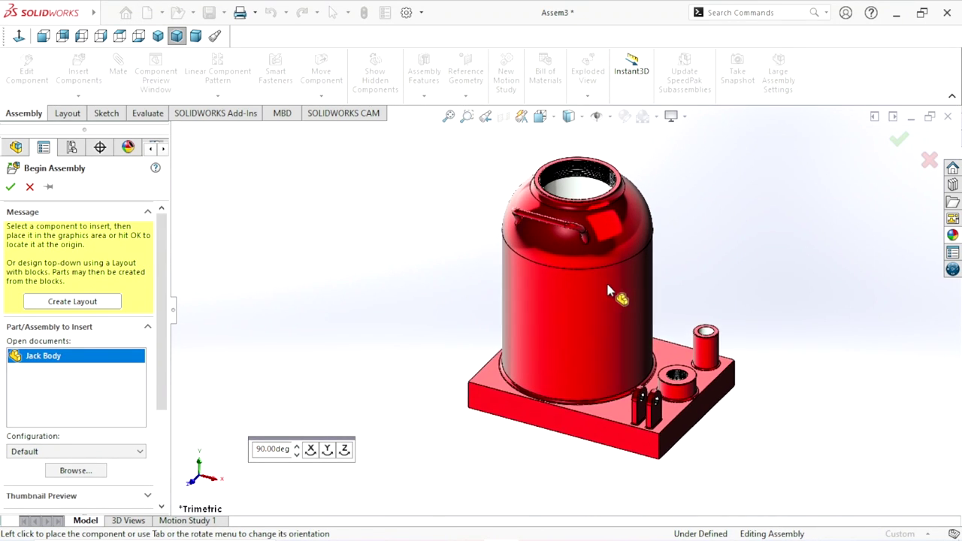
Place Jack Body fixed at the assembly origin
left_click(609, 116)
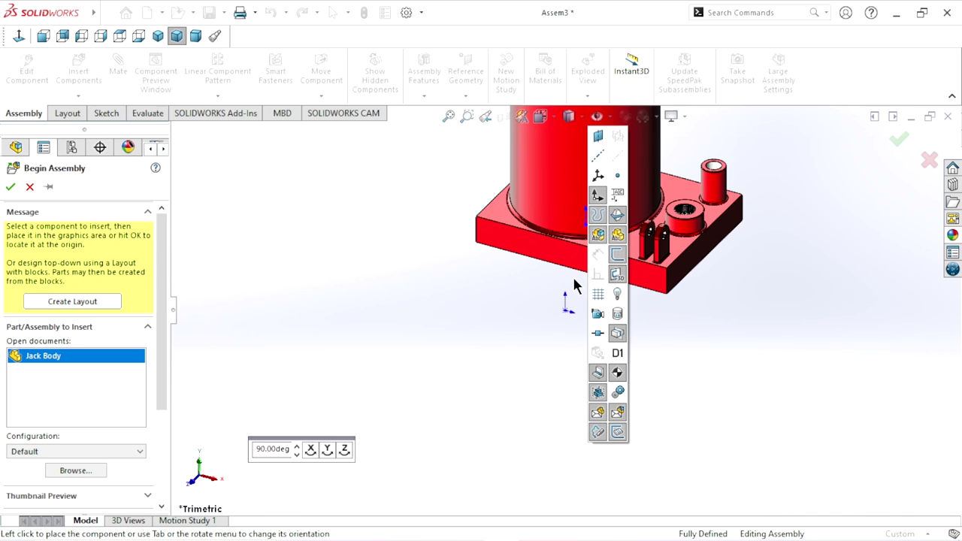
left_click(565, 317)
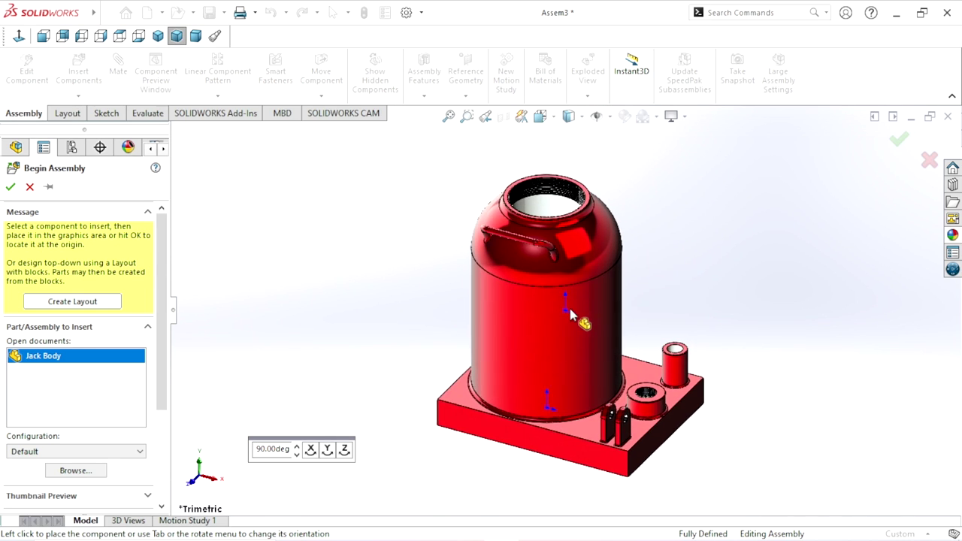
left_click(565, 315)
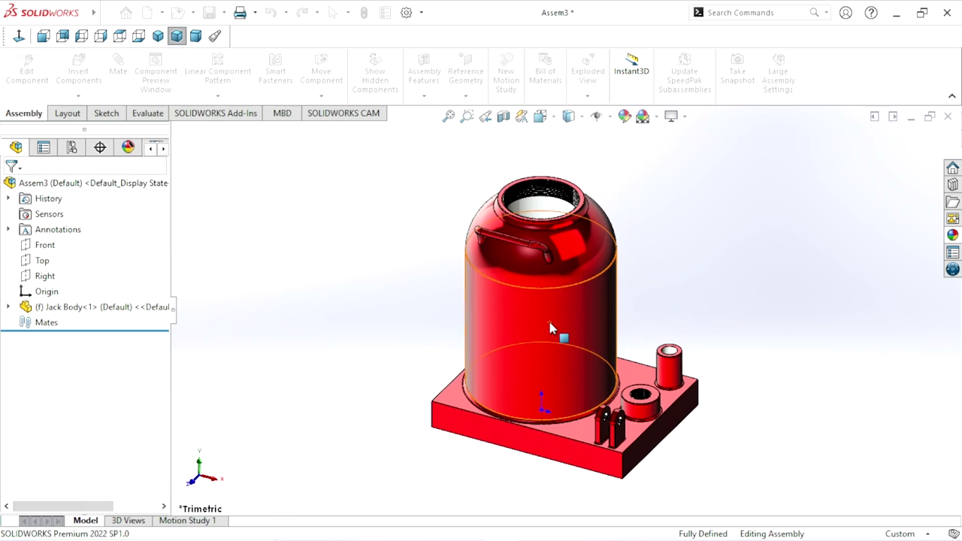
Apply the plain white background scene and begin inserting more components
left_click(657, 116)
left_click(722, 141)
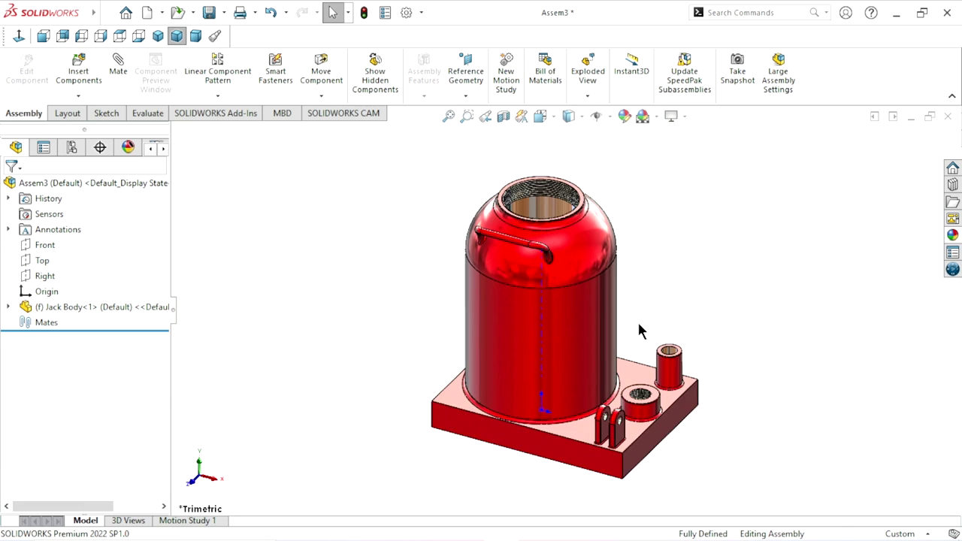
scroll(639, 327, "down", 2)
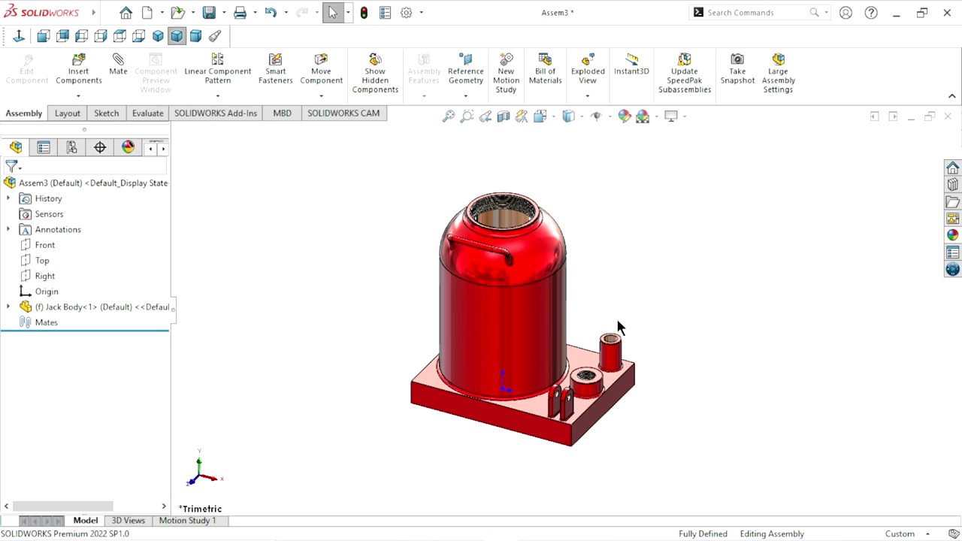
left_click(610, 117)
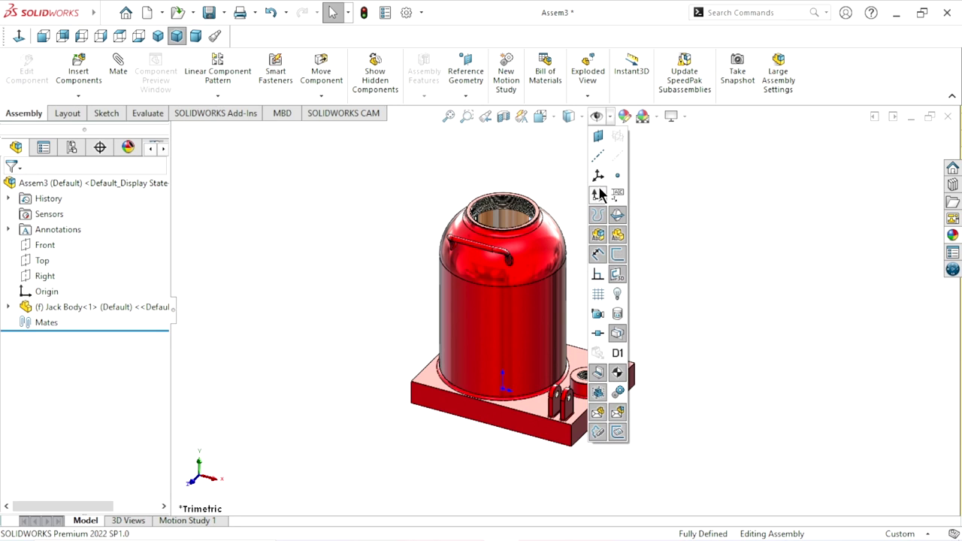
scroll(633, 275, "down", 1)
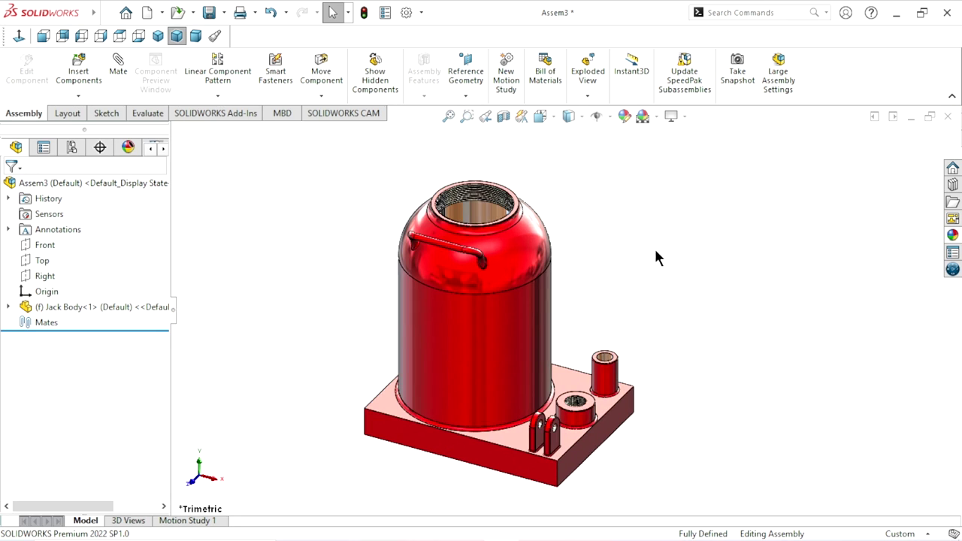
left_click(86, 67)
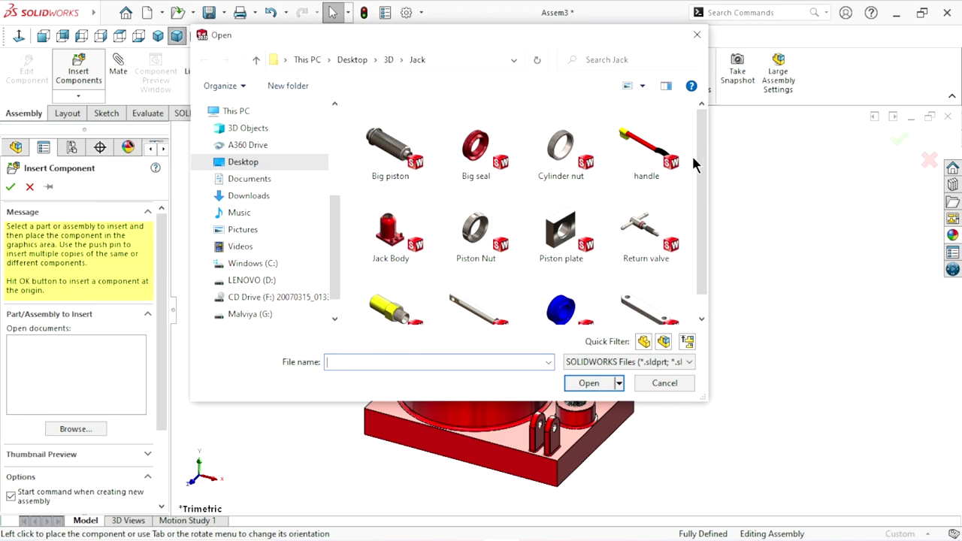
Insert Big piston and Big seal, placing the seal above the piston
left_click(413, 154)
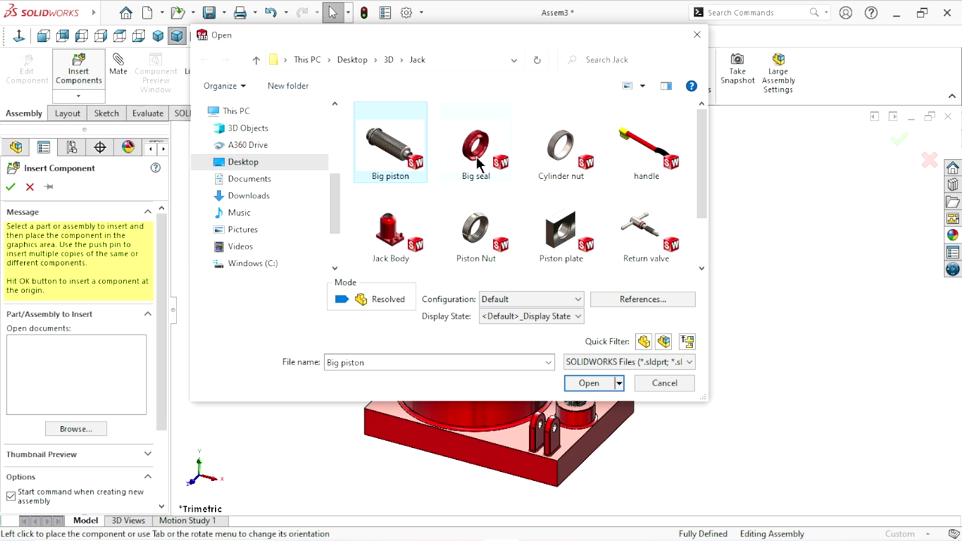
left_click(606, 382)
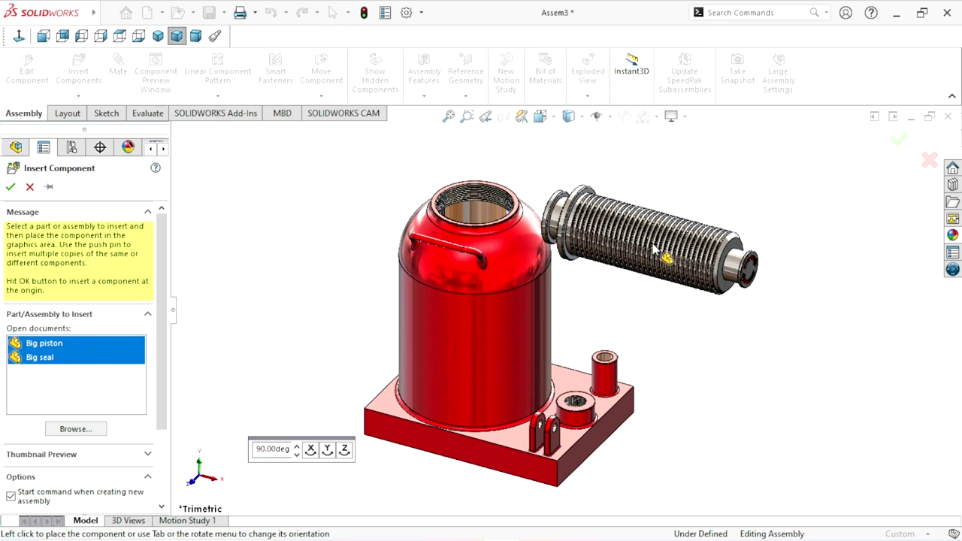
left_click(673, 241)
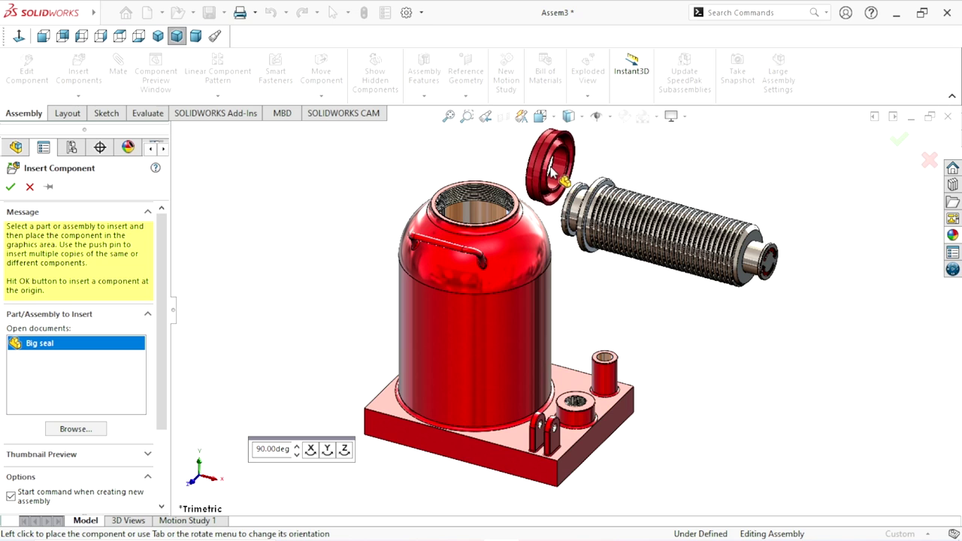
left_click(550, 171)
scroll(594, 165, "down", 4)
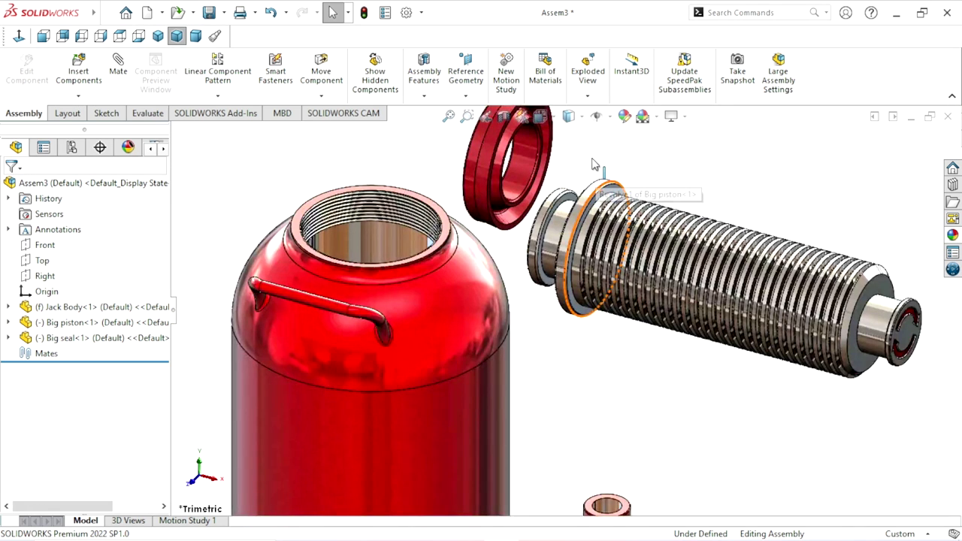
scroll(594, 169, "up", 3)
scroll(585, 180, "up", 2)
scroll(586, 240, "down", 2)
scroll(653, 207, "down", 2)
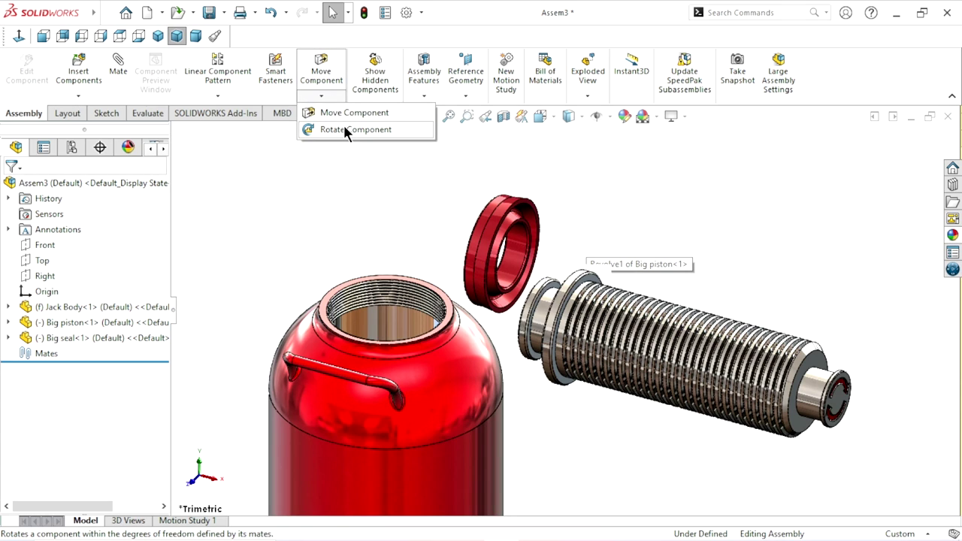
Rotate the Big seal so it faces the piston's end
left_click(343, 130)
mouse_move(500, 248)
left_mouse_down()
mouse_move(395, 172)
mouse_move(461, 208)
mouse_move(447, 243)
mouse_move(460, 258)
mouse_move(452, 263)
left_mouse_up()
left_click(11, 186)
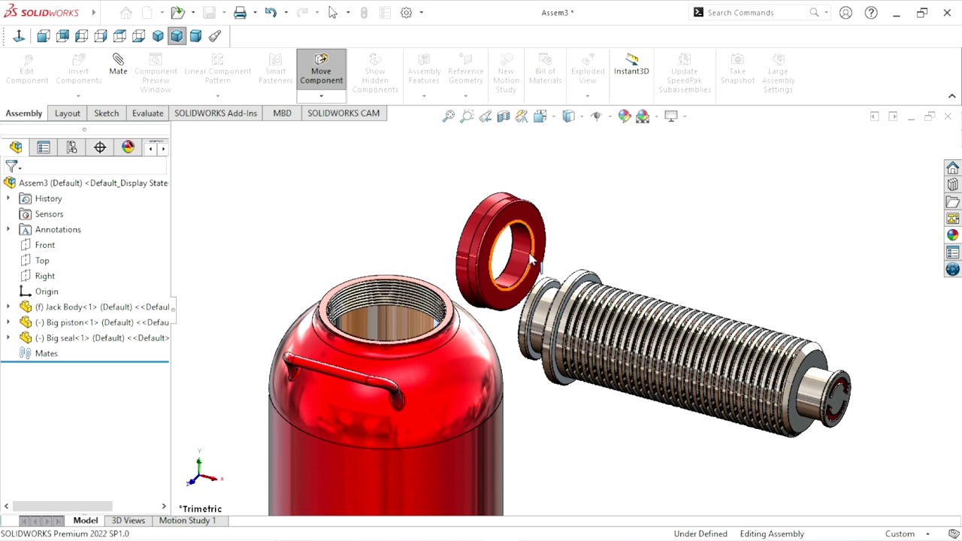
scroll(532, 263, "down", 2)
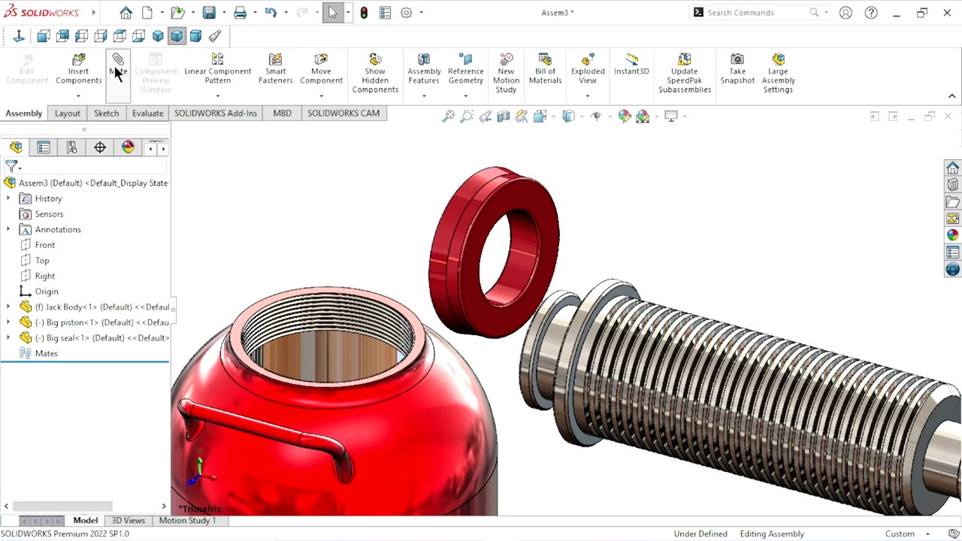
Mate the Big seal concentric with the Big piston's round face
key("m")
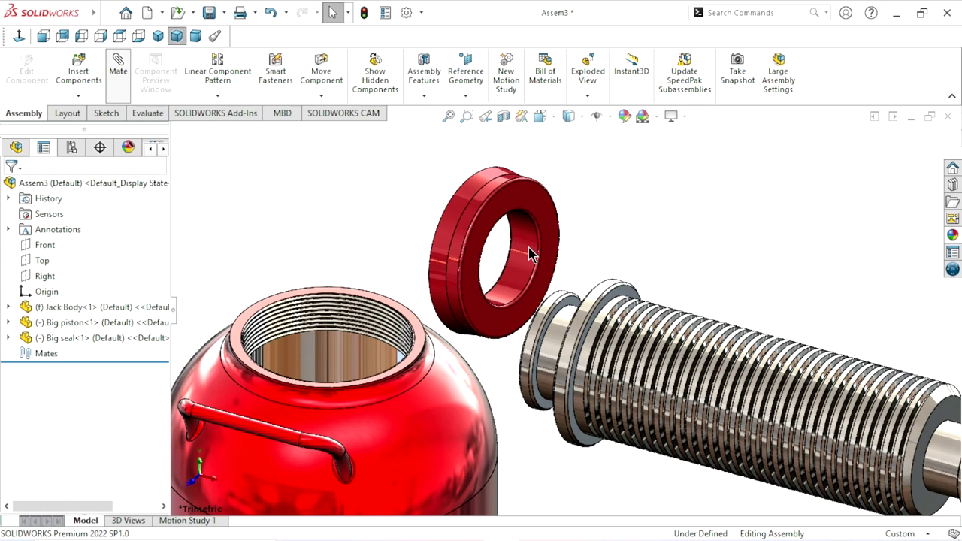
left_click(528, 247)
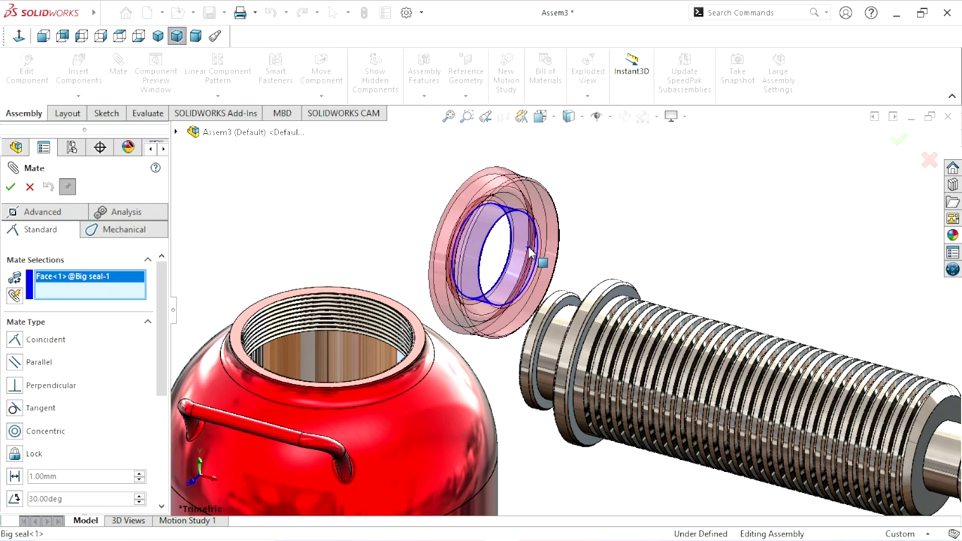
left_click(557, 335)
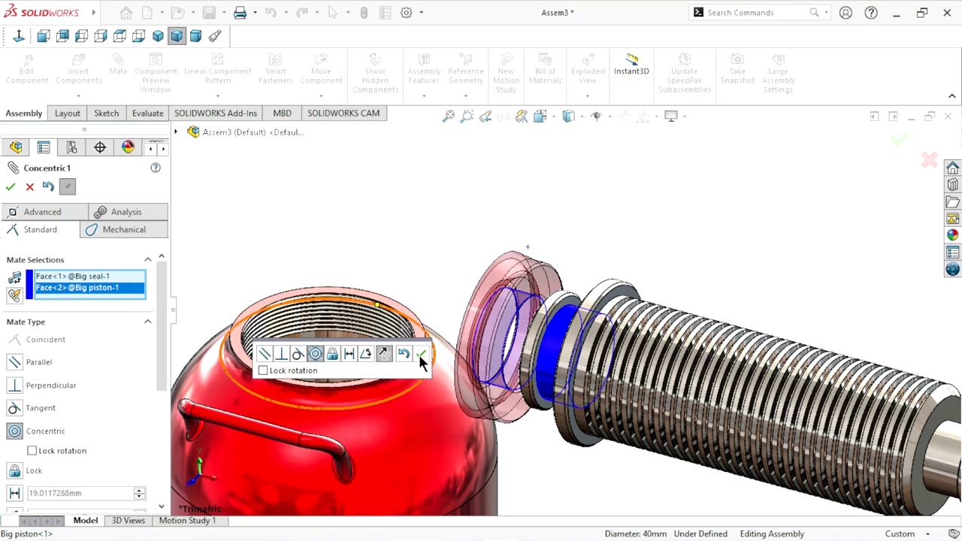
left_click(421, 357)
Add a coincident mate between the Big seal face and the Big piston face
left_click(544, 284)
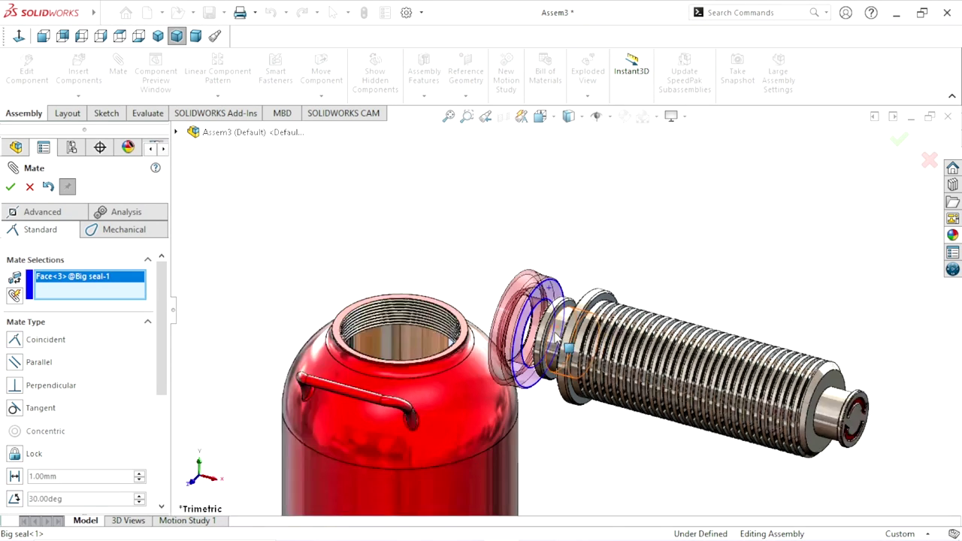
middle_click_drag(544, 284, 633, 407)
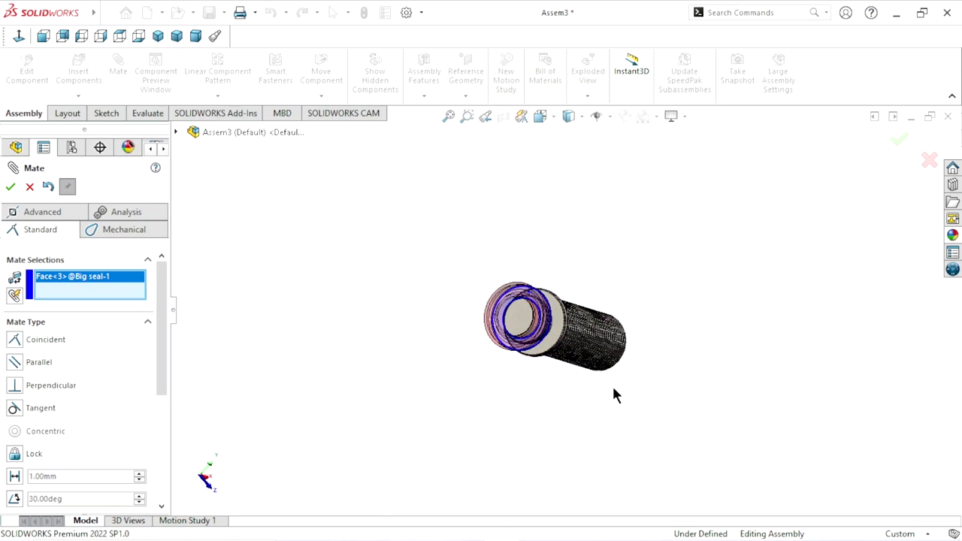
scroll(601, 349, "down", 5)
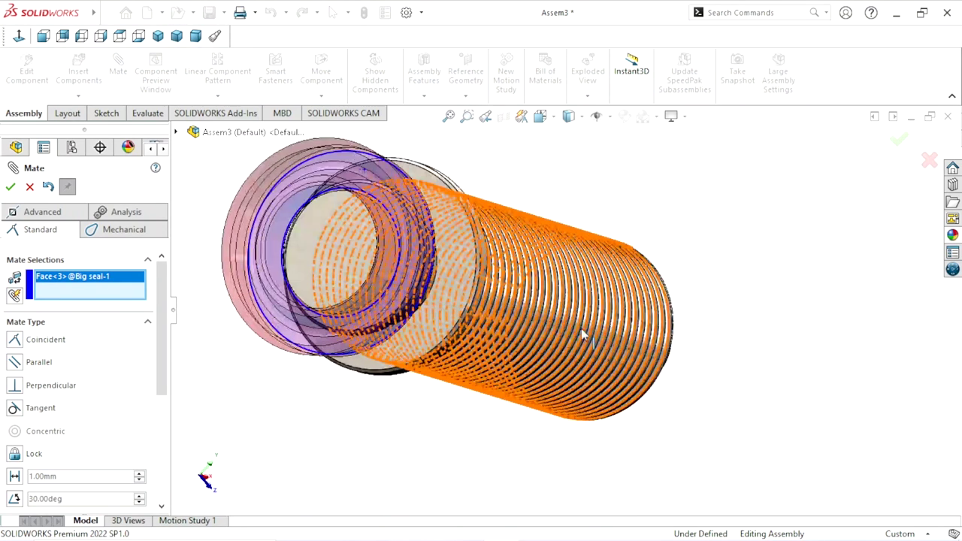
left_click(423, 179)
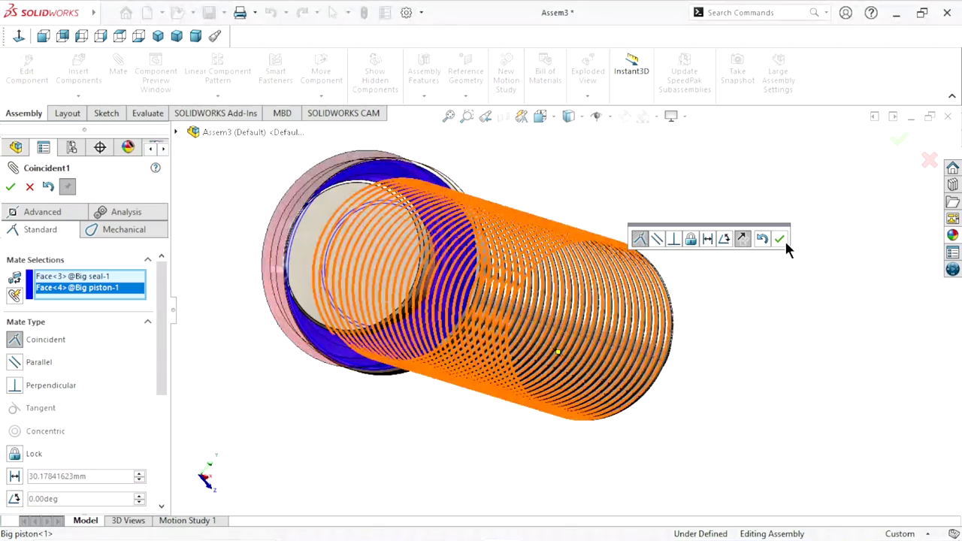
left_click(779, 238)
Mate the Big piston concentric with the Jack Body bore
middle_click_drag(671, 270, 610, 298)
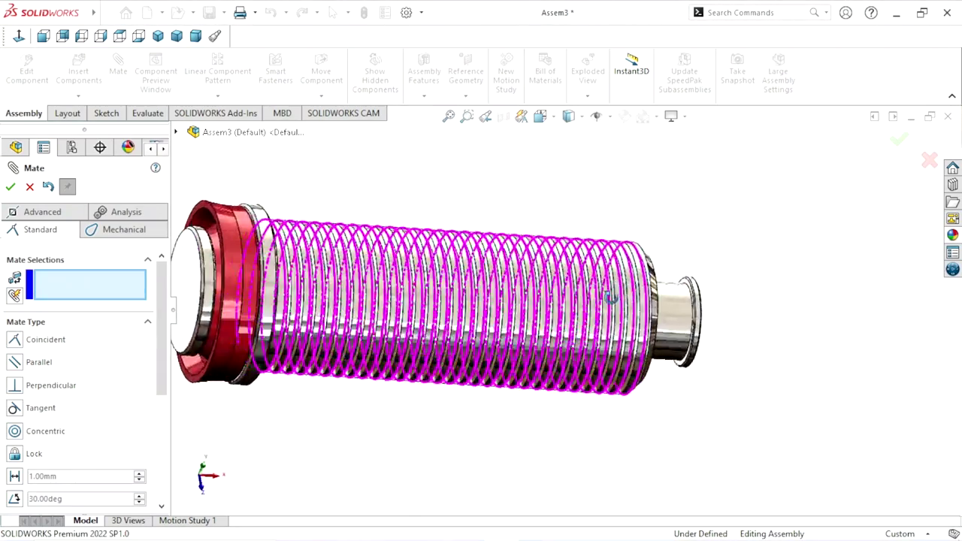
scroll(558, 318, "up", 5)
mouse_move(559, 318)
middle_mouse_down()
mouse_move(545, 266)
mouse_move(460, 208)
middle_mouse_up()
left_click(169, 34)
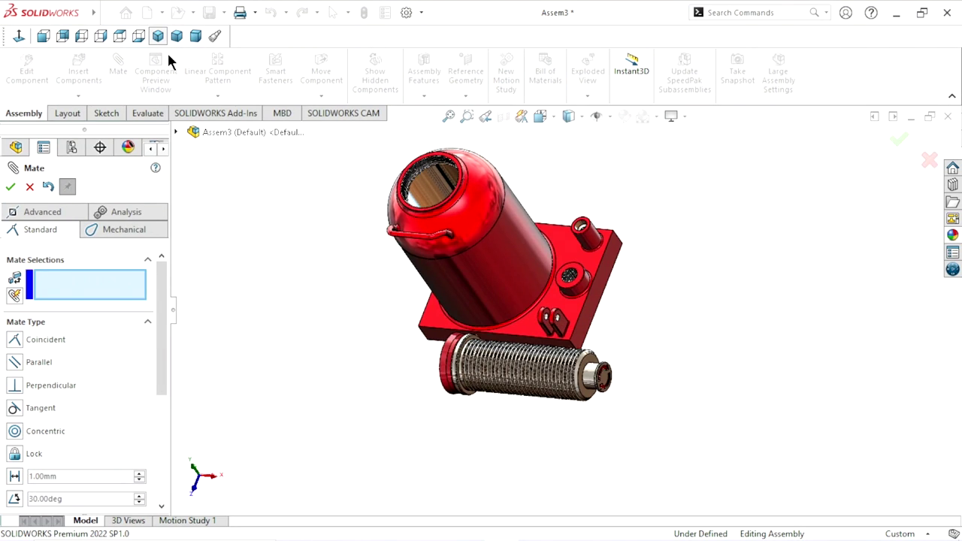
scroll(612, 299, "down", 3)
scroll(541, 261, "down", 3)
scroll(545, 282, "down", 2)
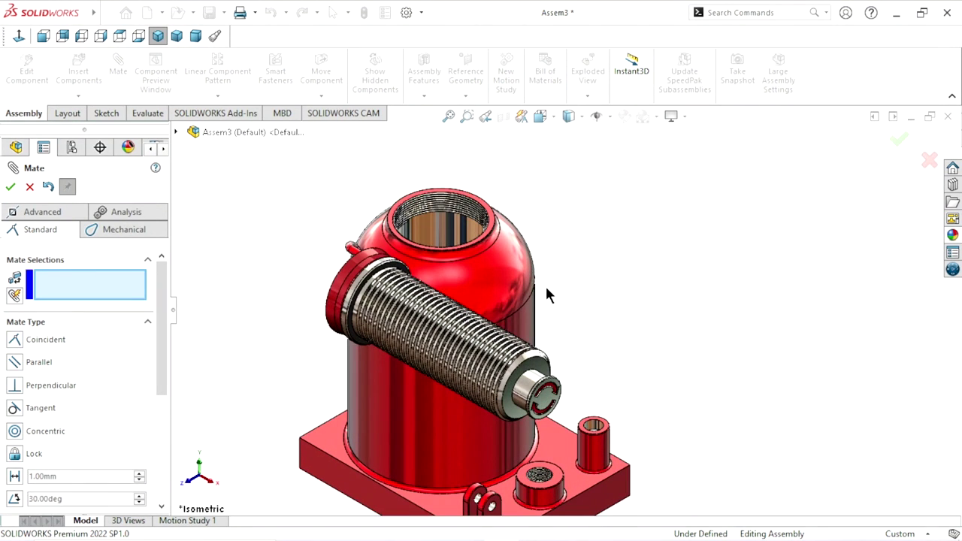
scroll(419, 256, "down", 5)
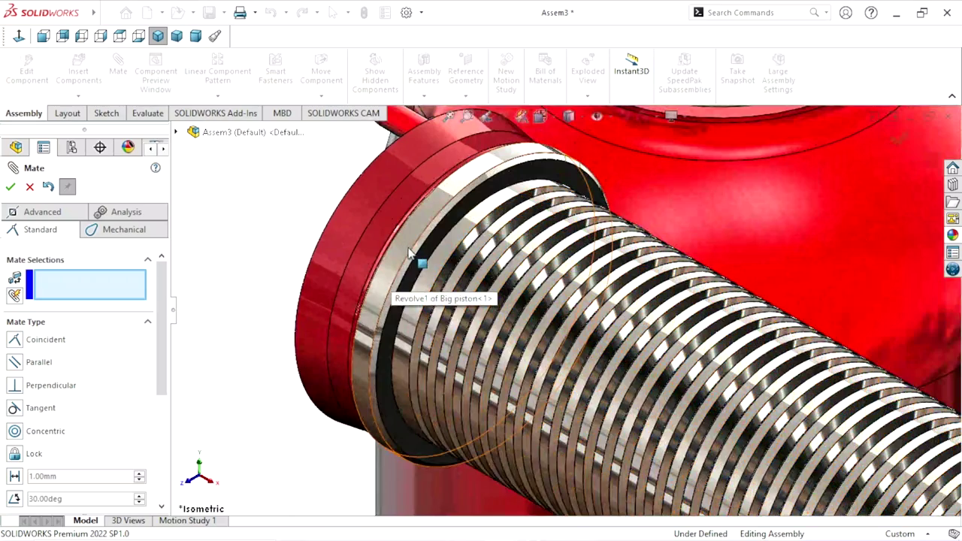
left_click(421, 259)
scroll(413, 293, "up", 3)
scroll(551, 242, "up", 3)
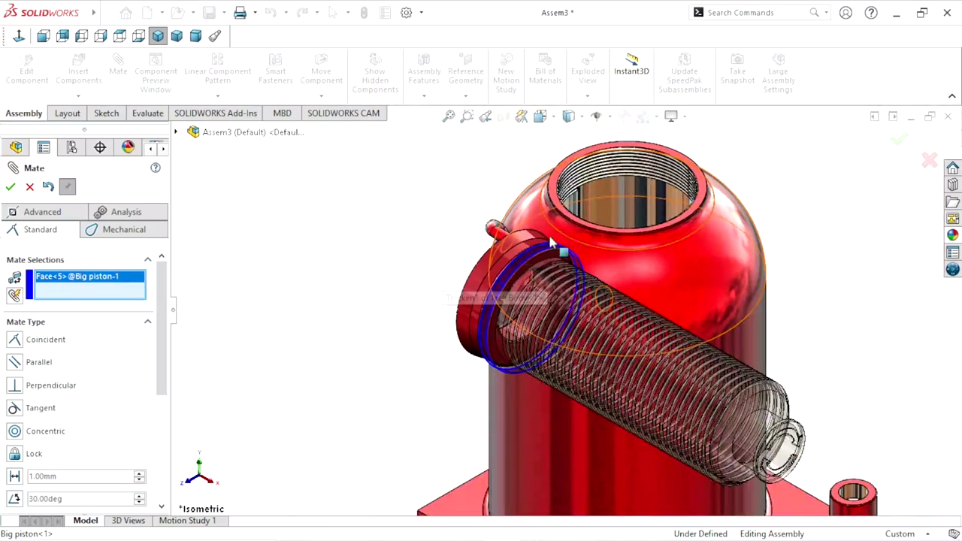
left_click(624, 183)
scroll(578, 281, "up", 2)
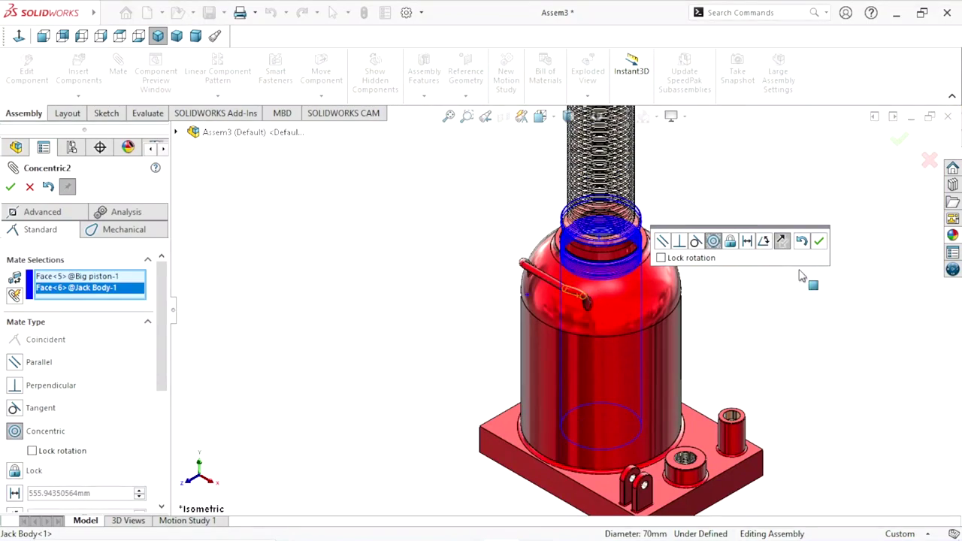
left_click(819, 239)
scroll(666, 248, "up", 2)
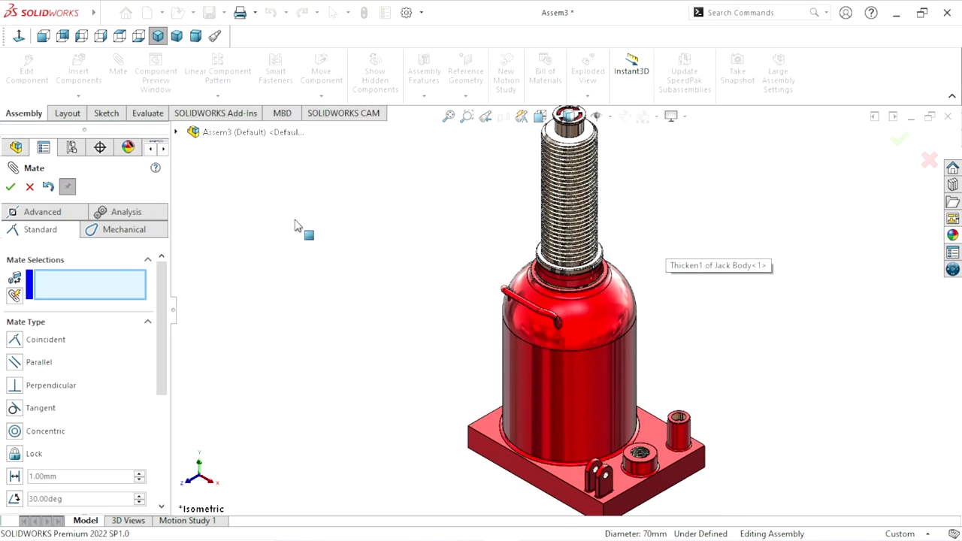
left_click(30, 188)
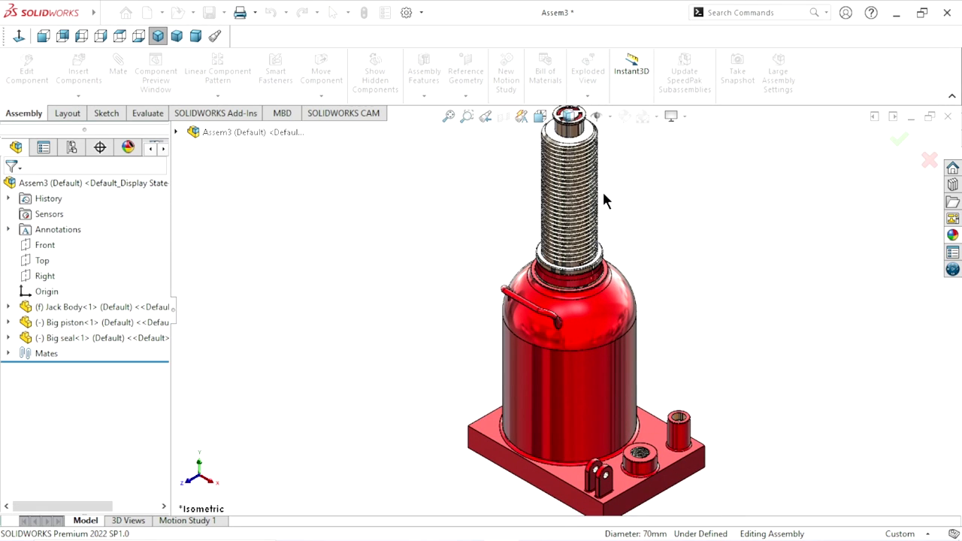
Drag the Big piston down to sit directly above the Jack Body's open top
scroll(603, 200, "down", 2)
scroll(586, 300, "up", 2)
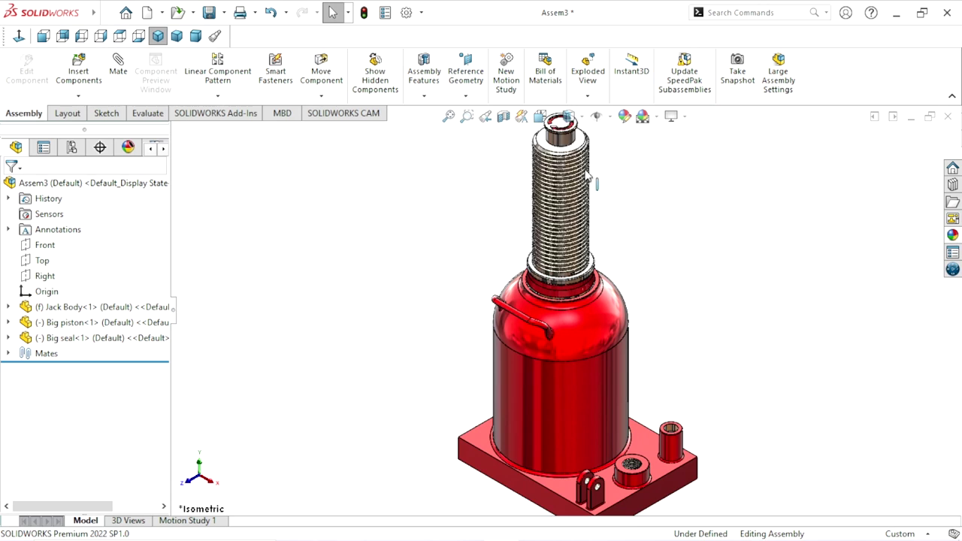
scroll(586, 175, "down", 2)
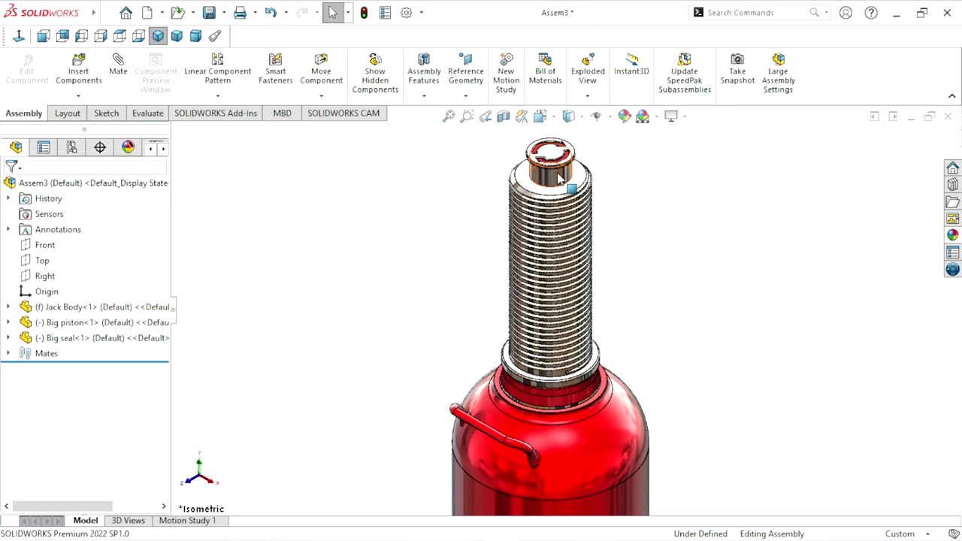
mouse_move(569, 197)
left_mouse_down()
mouse_move(569, 341)
mouse_move(530, 331)
left_mouse_up()
key("Escape")
scroll(564, 308, "up", 5)
scroll(624, 406, "down", 2)
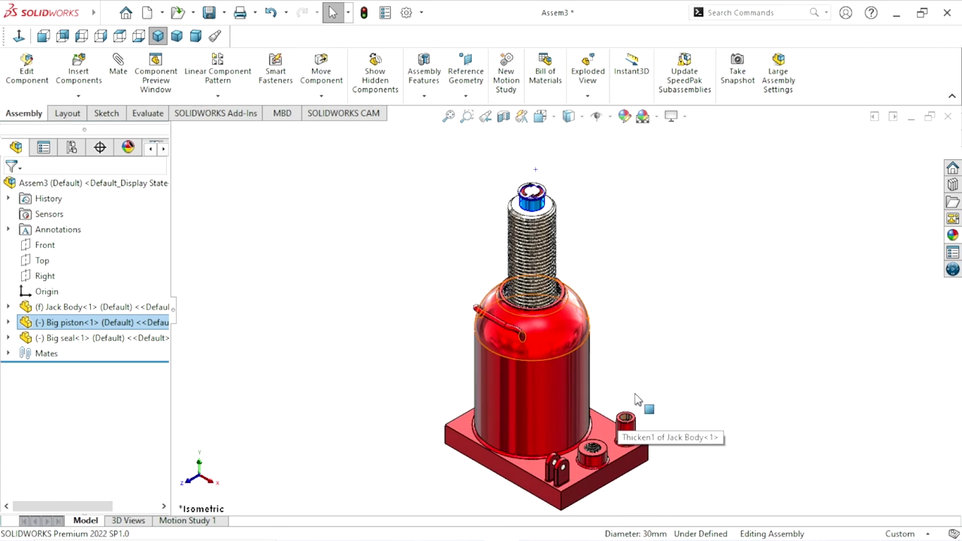
left_click(663, 347)
scroll(683, 337, "up", 2)
scroll(622, 372, "down", 3)
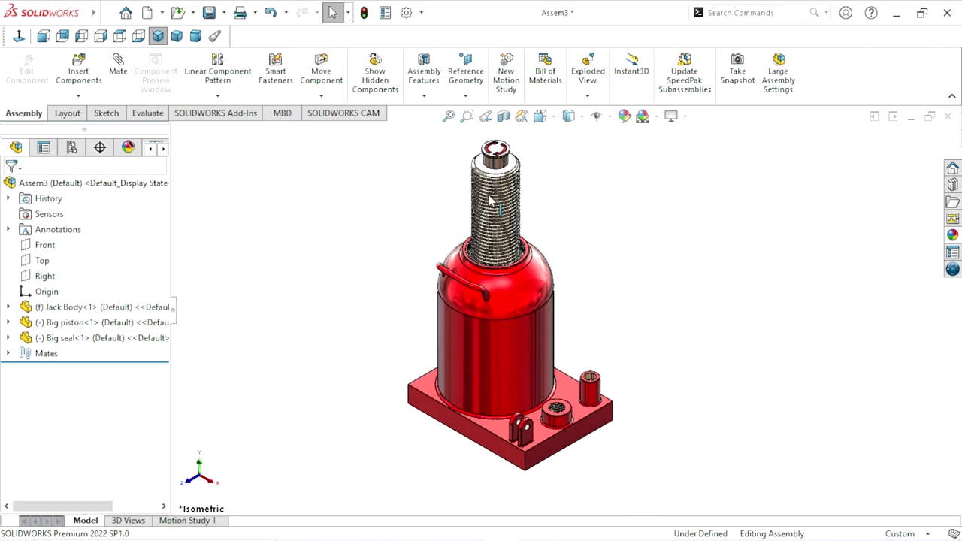
mouse_move(510, 171)
left_mouse_down()
mouse_move(541, 263)
mouse_move(568, 118)
mouse_move(554, 151)
mouse_move(575, 143)
left_mouse_up()
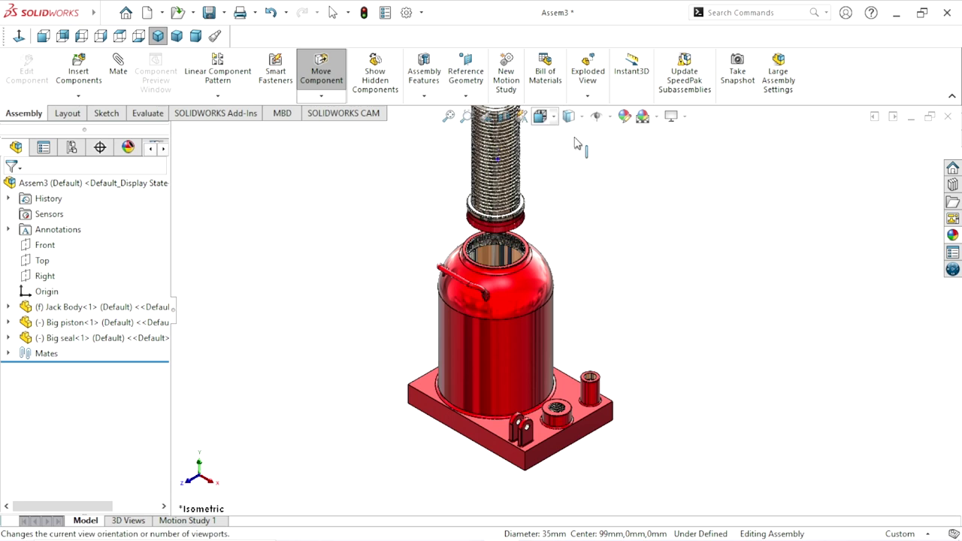
Set up an advanced Distance mate of 40 mm, with 155 mm max and 40 mm min
key("Escape")
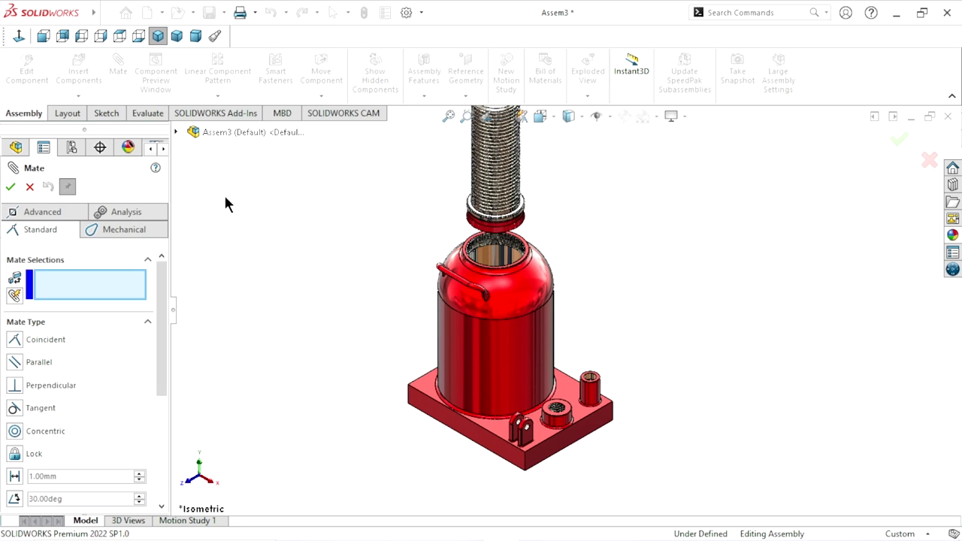
left_click(52, 217)
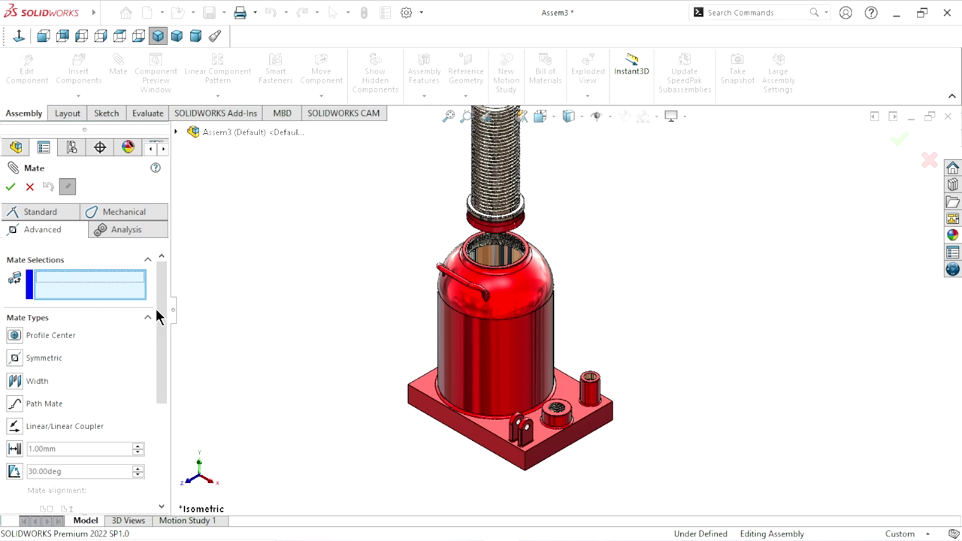
left_click_drag(158, 316, 168, 382)
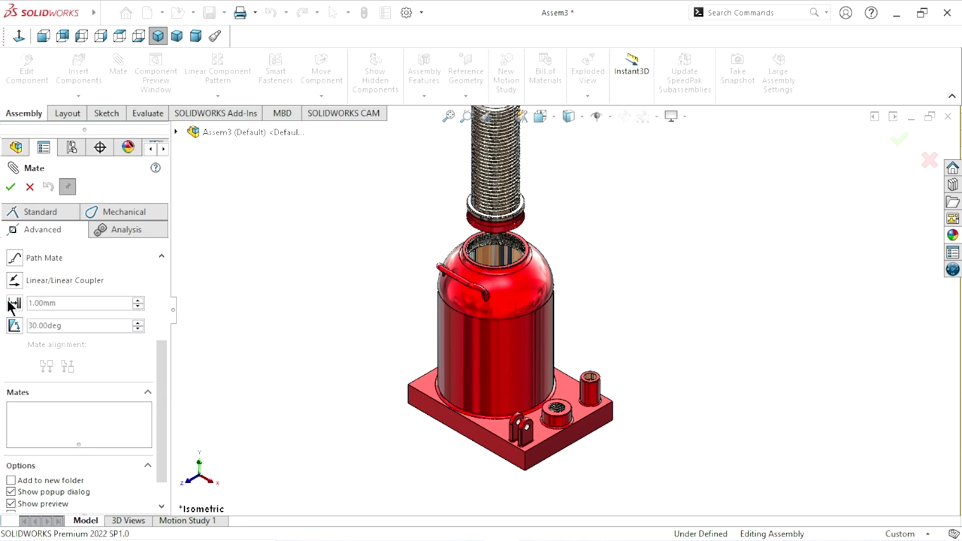
left_click(12, 304)
type("155")
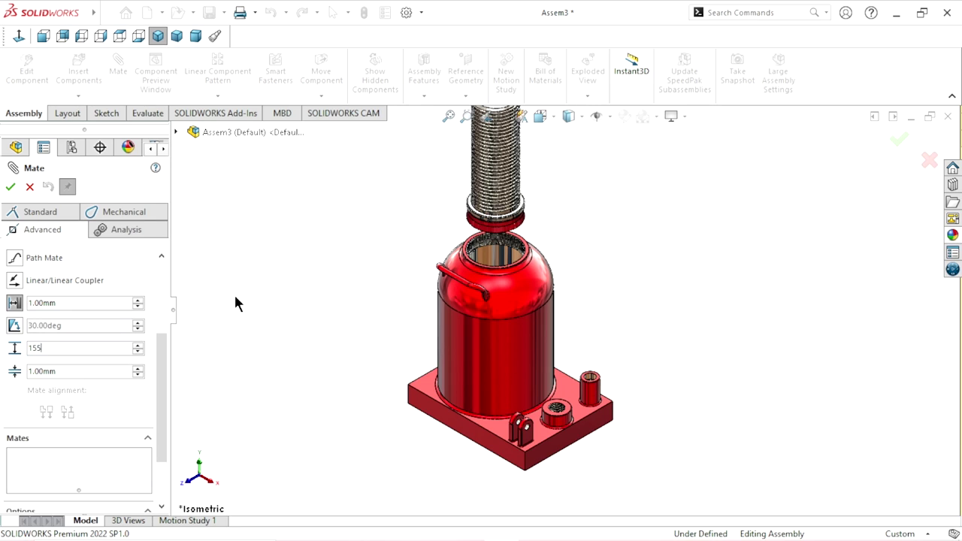
key("Return")
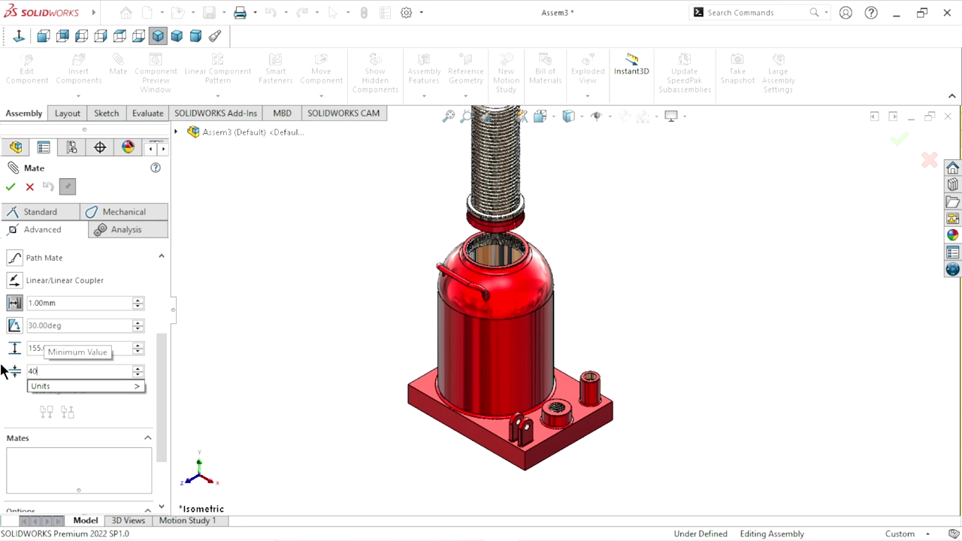
Apply the limit between the piston end face and Jack Body face as LimitDistance1
middle_click_drag(448, 361, 564, 195)
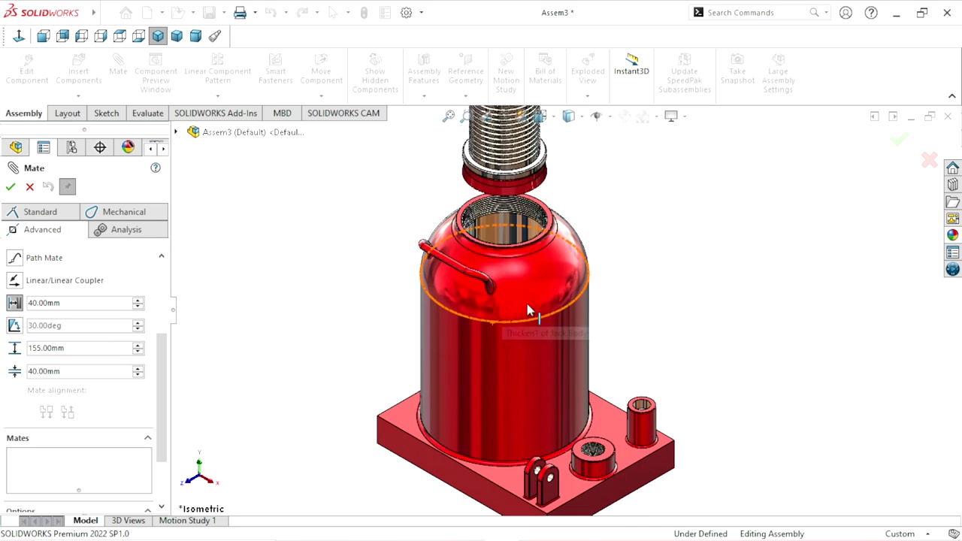
scroll(564, 194, "down", 5)
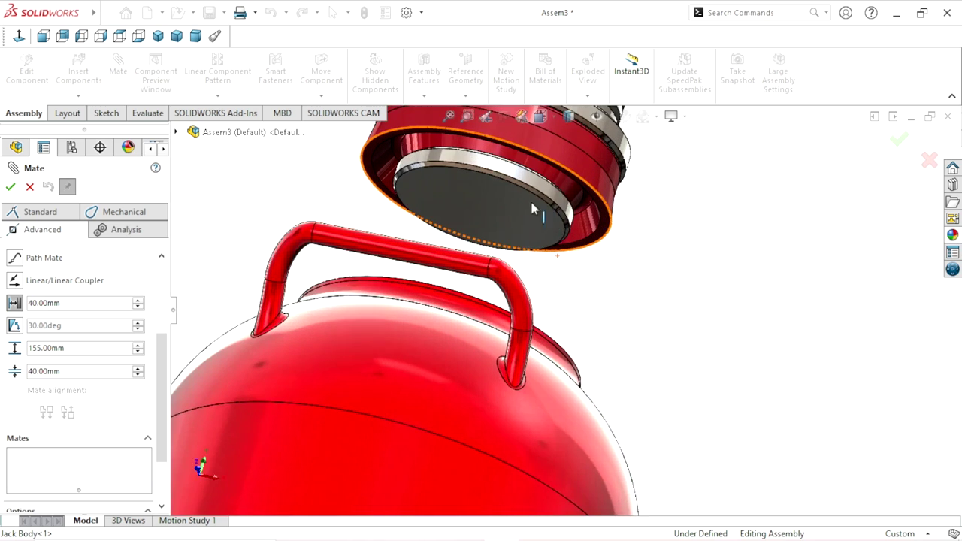
left_click(493, 205)
scroll(589, 276, "up", 2)
scroll(590, 287, "up", 3)
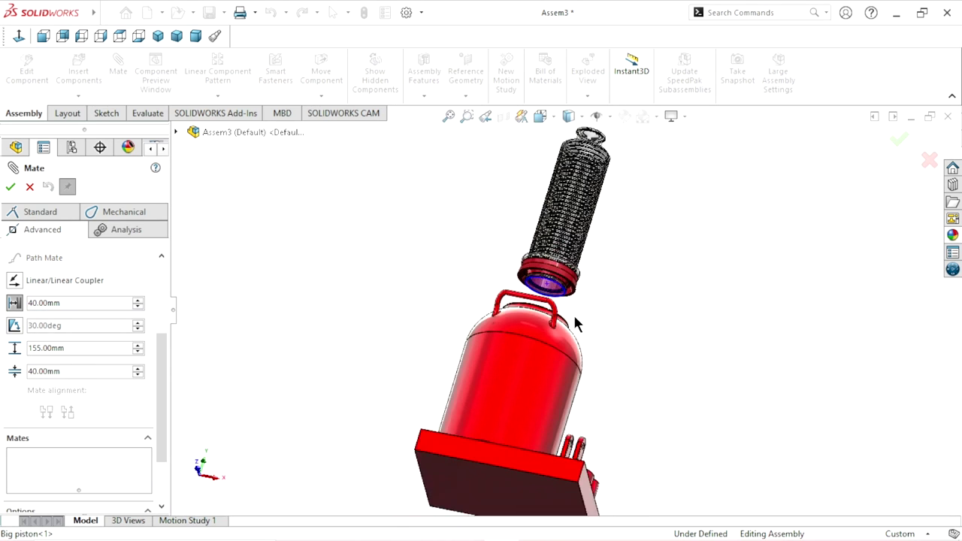
scroll(576, 322, "up", 2)
mouse_move(619, 294)
middle_mouse_down()
mouse_move(535, 466)
mouse_move(602, 356)
mouse_move(575, 318)
middle_mouse_up()
scroll(576, 318, "down", 5)
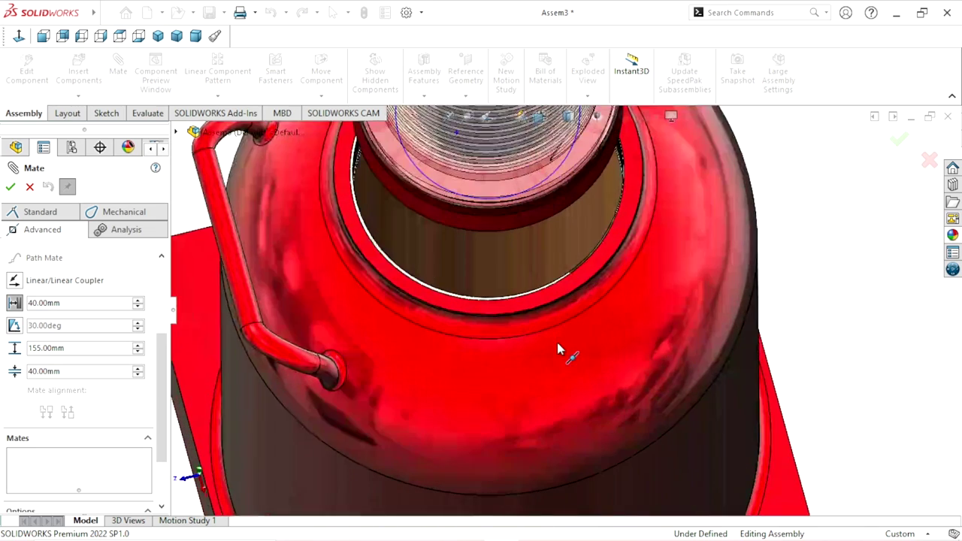
mouse_move(699, 316)
middle_mouse_down()
mouse_move(799, 262)
mouse_move(629, 322)
middle_mouse_up()
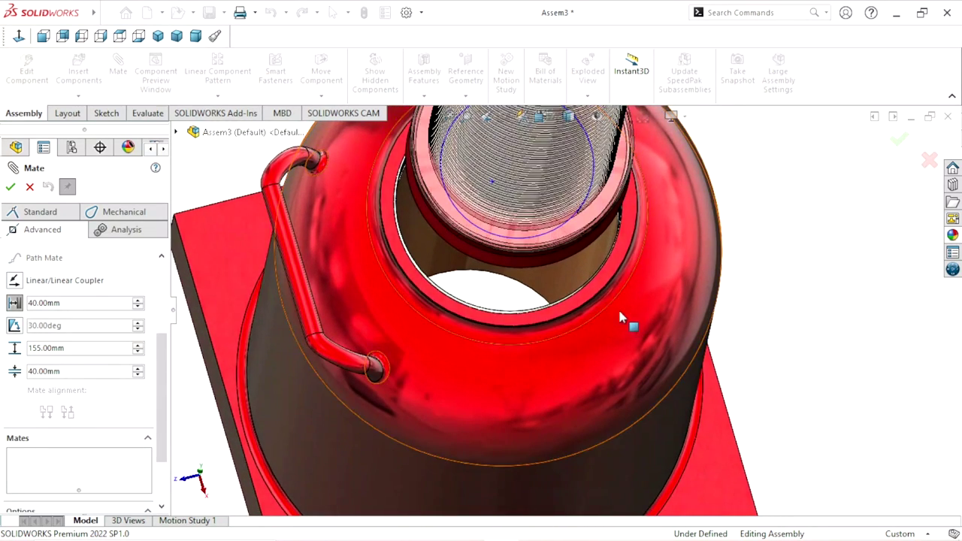
left_click(496, 301)
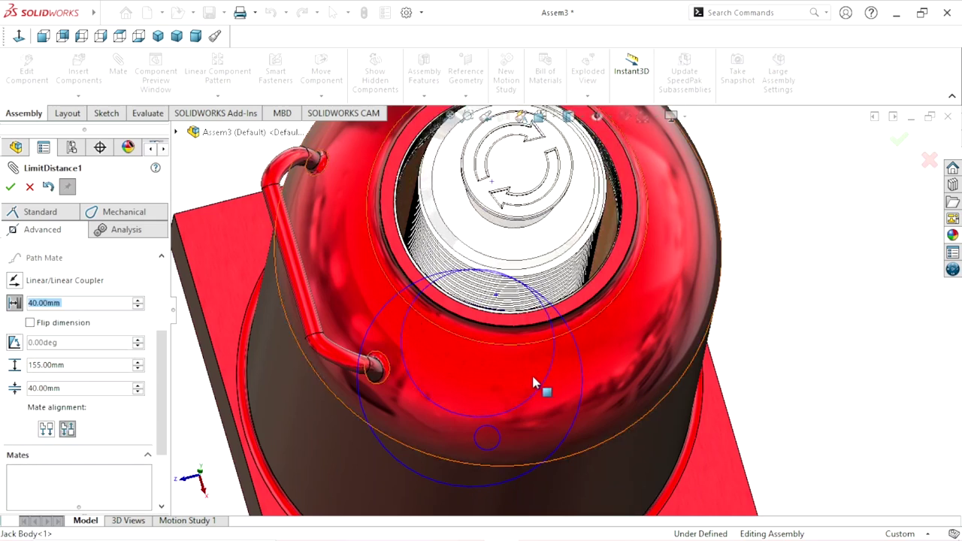
scroll(531, 372, "up", 5)
scroll(630, 262, "up", 3)
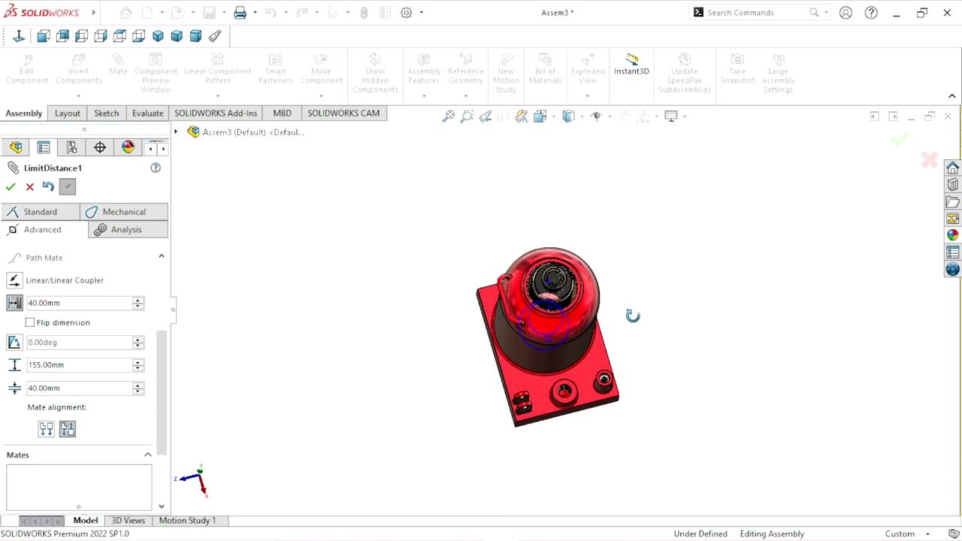
left_click(11, 188)
Orbit the model to check the piston and base, then exit the Mate tool
scroll(593, 324, "down", 3)
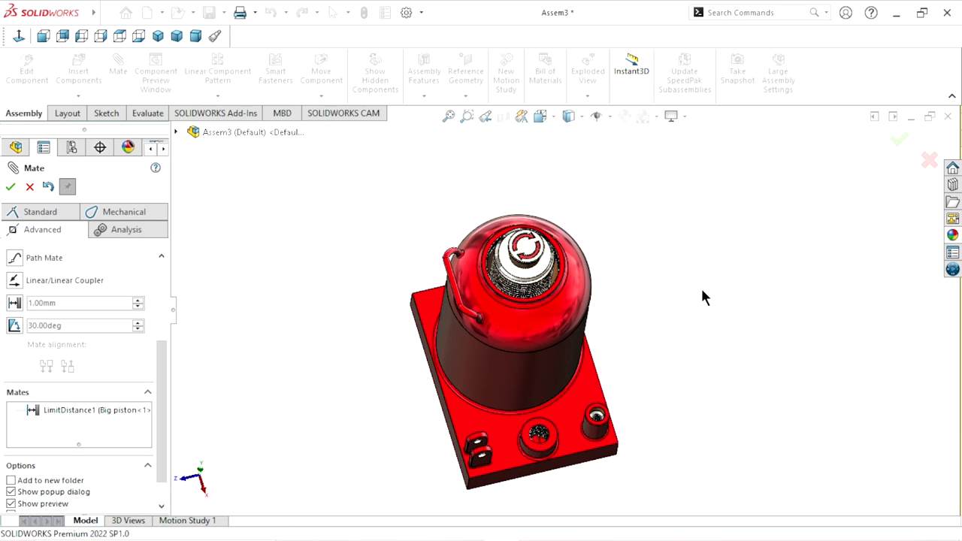
mouse_move(702, 296)
middle_mouse_down()
mouse_move(760, 179)
mouse_move(669, 264)
middle_mouse_up()
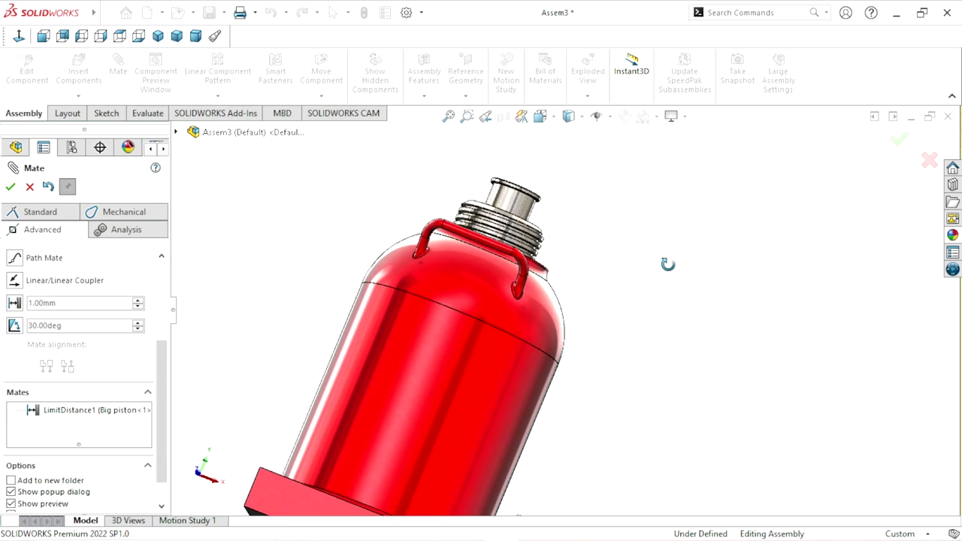
scroll(623, 312, "up", 2)
mouse_move(623, 311)
middle_mouse_down()
mouse_move(584, 344)
mouse_move(440, 312)
middle_mouse_up()
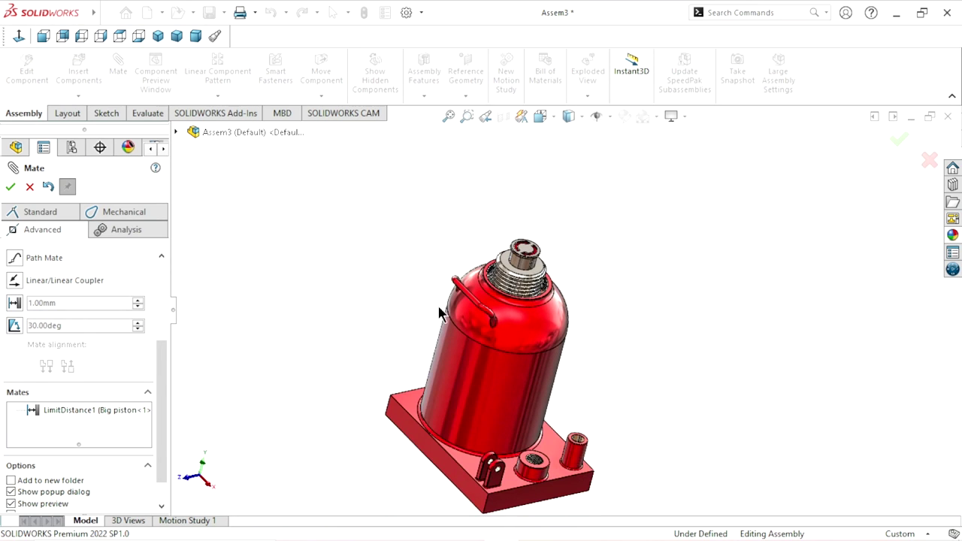
key("Escape")
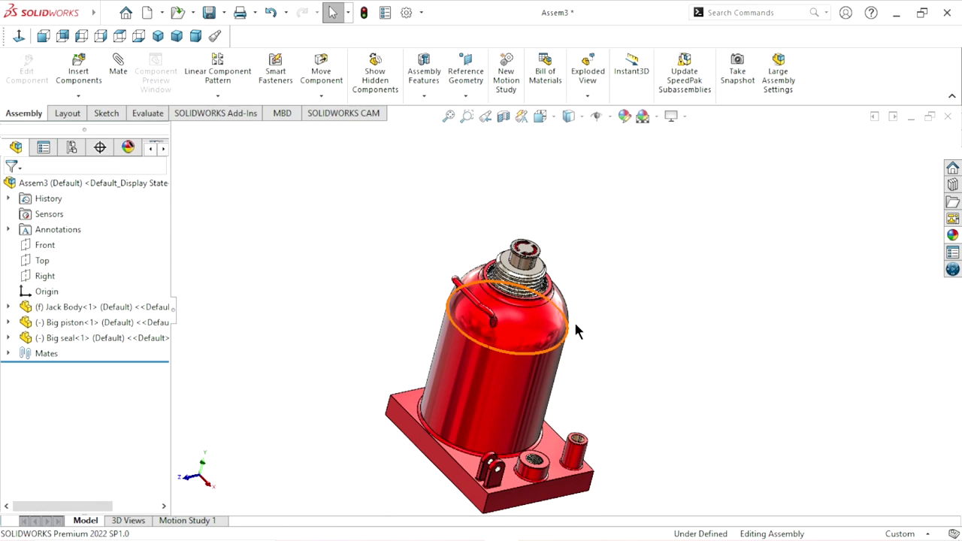
Drag the Big piston upward so its threaded shaft stands well above the body
scroll(575, 329, "down", 2)
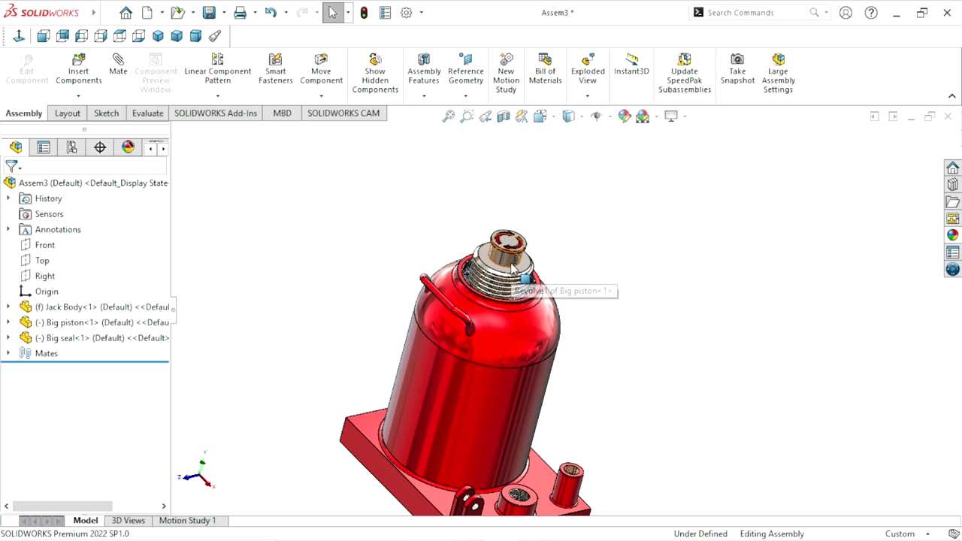
mouse_move(512, 268)
left_mouse_down()
mouse_move(579, 107)
mouse_move(511, 280)
left_mouse_up()
mouse_move(455, 412)
left_mouse_down()
mouse_move(498, 351)
mouse_move(594, 146)
left_mouse_up()
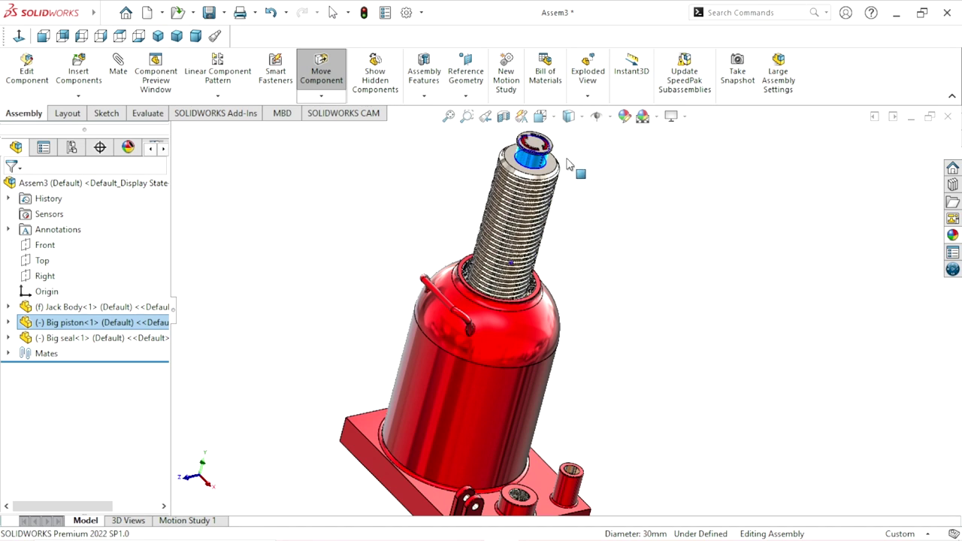
key("Escape")
scroll(652, 314, "up", 3)
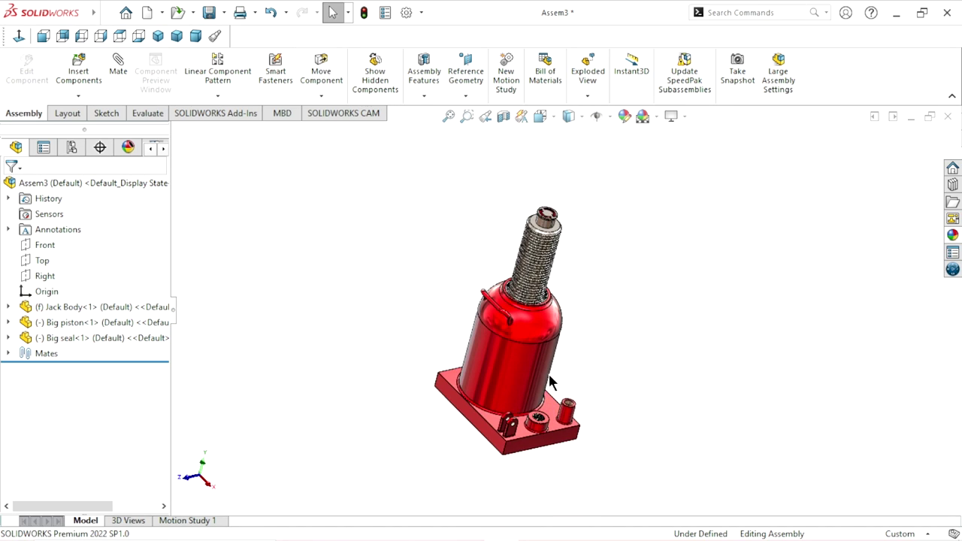
Insert a Cylinder nut and place it beside the jack
left_click(85, 71)
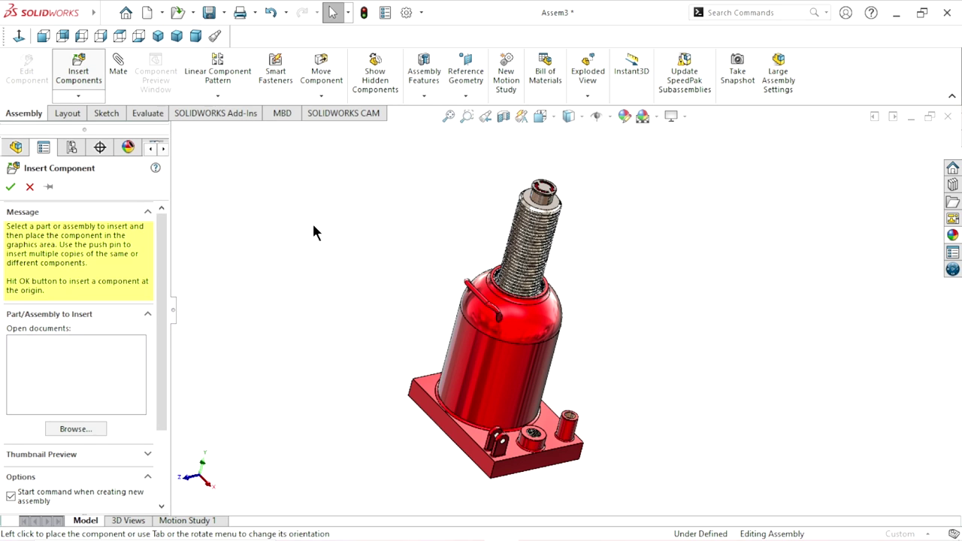
left_click(578, 169)
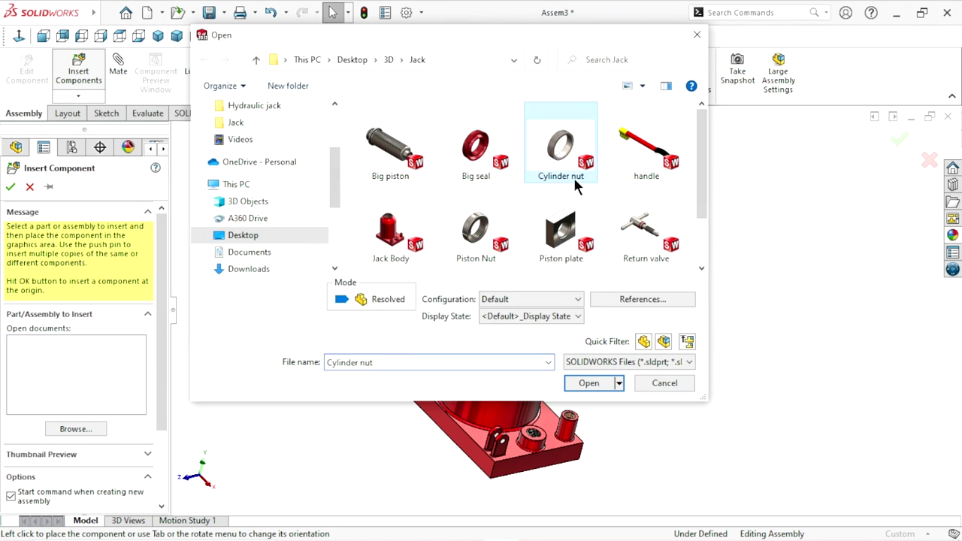
left_click(587, 383)
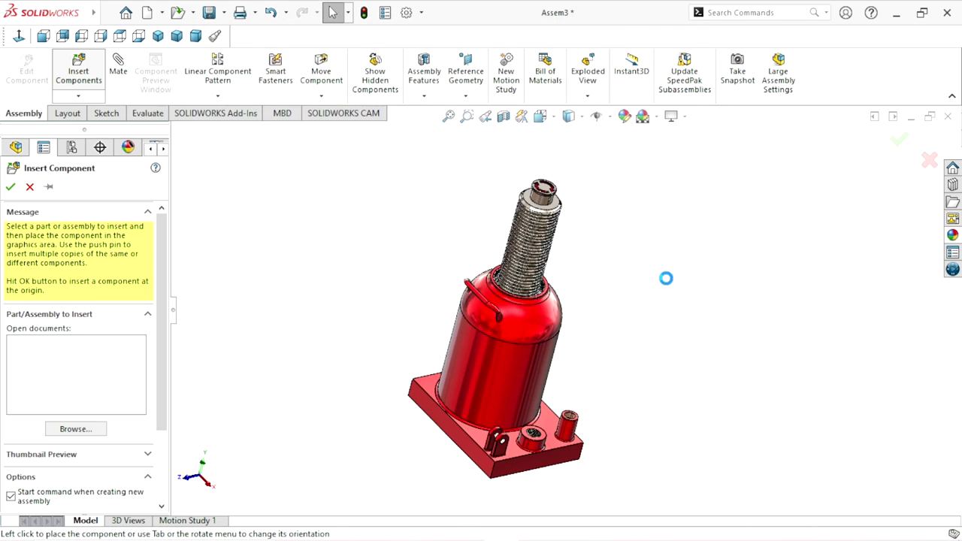
left_click(621, 234)
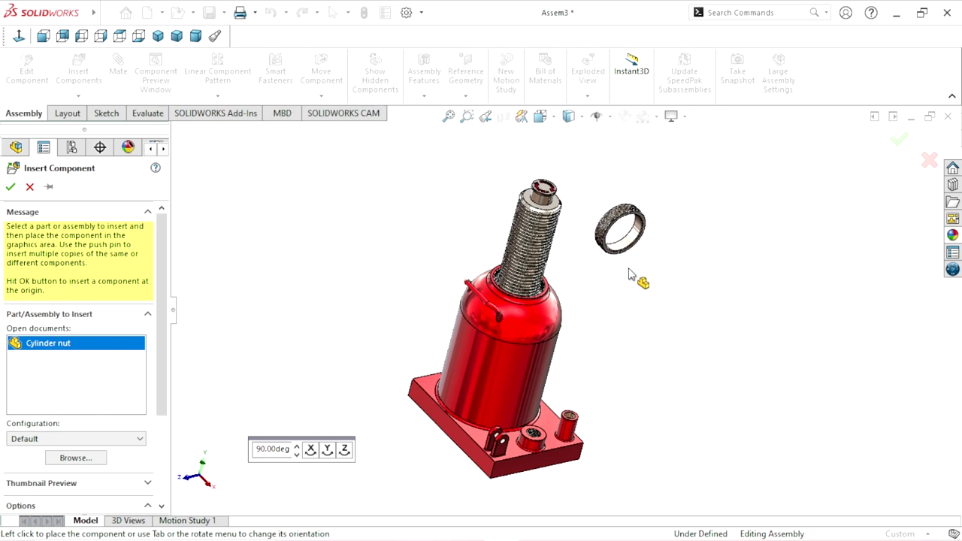
scroll(621, 246, "down", 2)
scroll(620, 247, "down", 2)
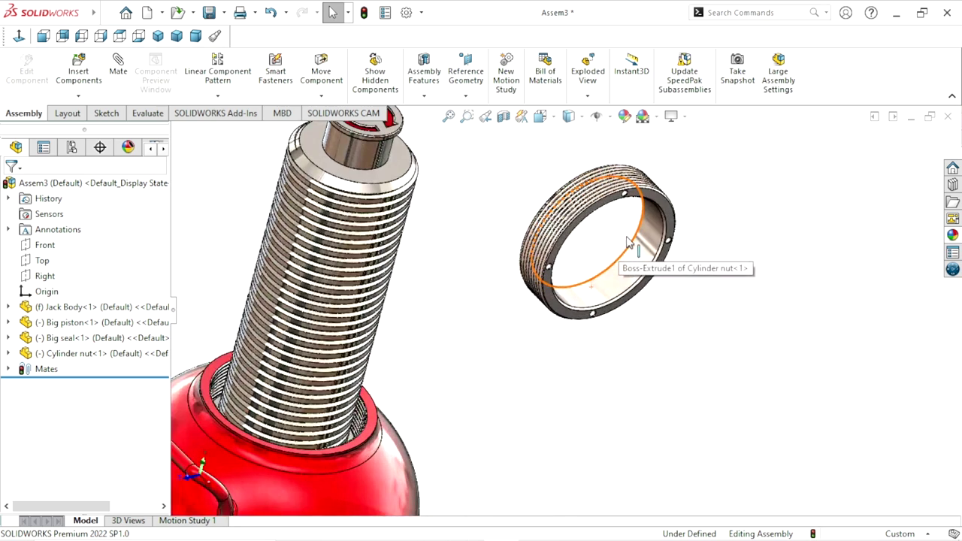
Rotate the Cylinder nut so its opening lines up with the piston shaft
left_click(321, 96)
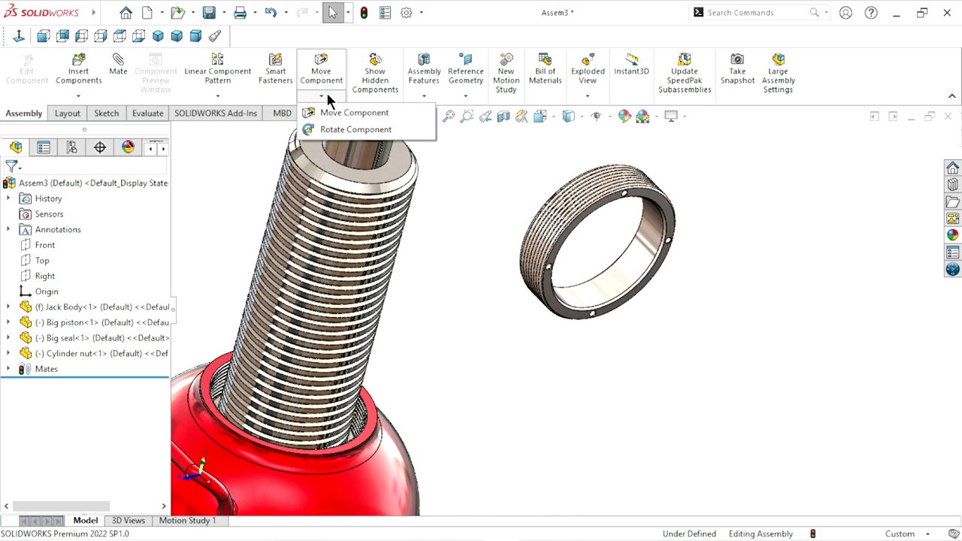
left_click(335, 131)
mouse_move(607, 290)
left_mouse_down()
mouse_move(565, 136)
mouse_move(526, 137)
mouse_move(756, 339)
left_mouse_up()
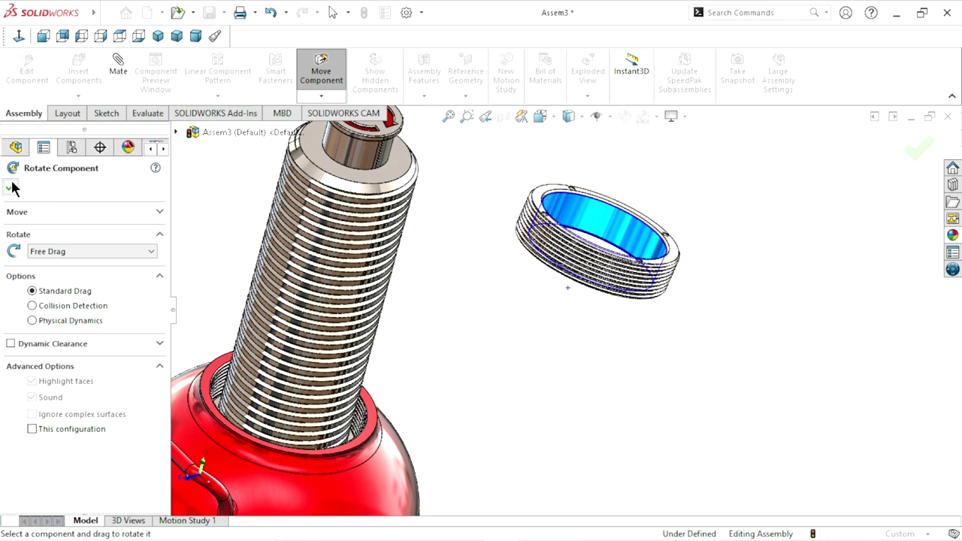
key("Escape")
left_click(602, 226)
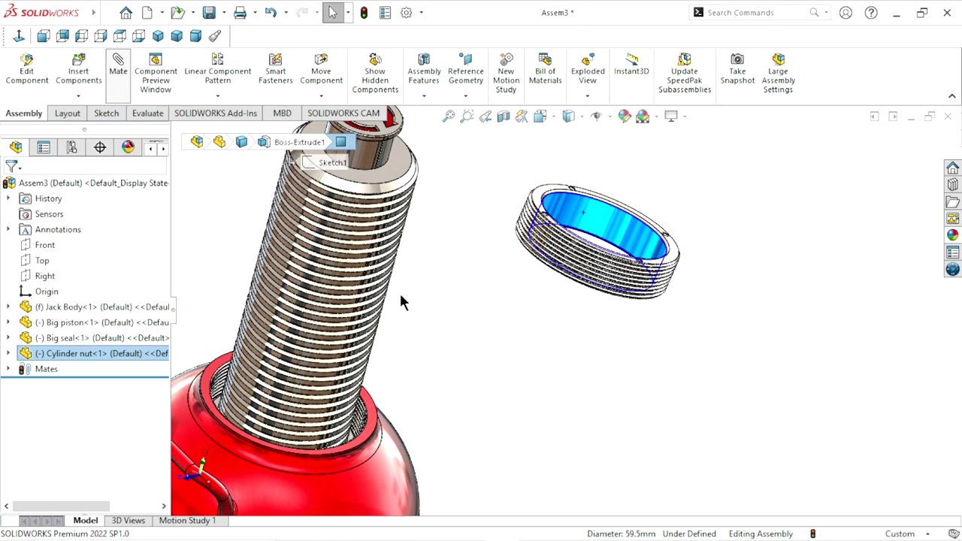
Mate the Cylinder nut concentric with the big piston and slide it down toward the body
key("m")
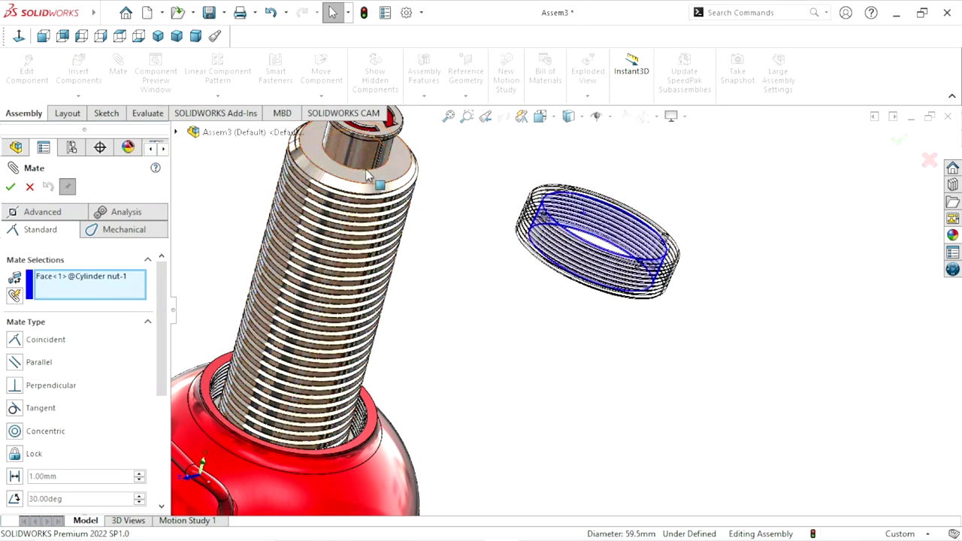
left_click(369, 157)
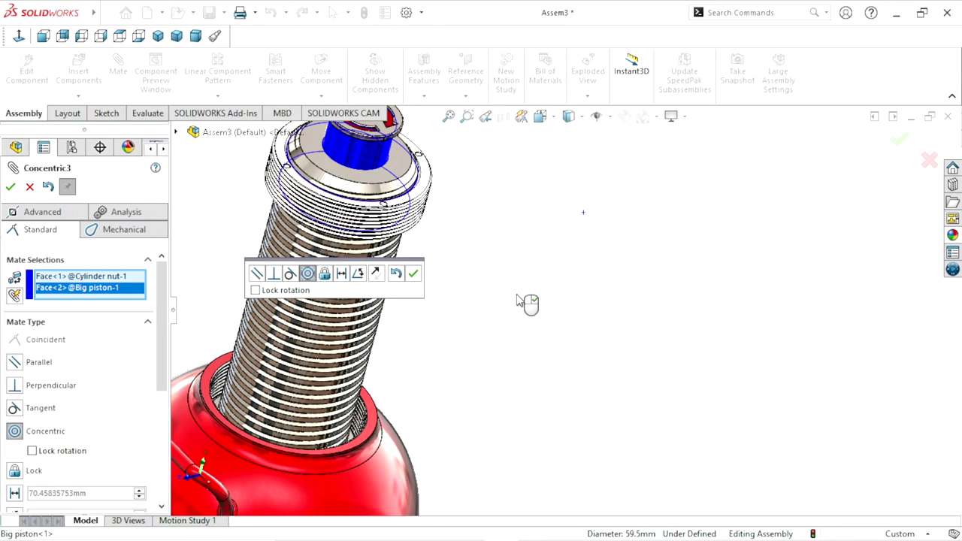
left_click(413, 274)
scroll(390, 345, "up", 3)
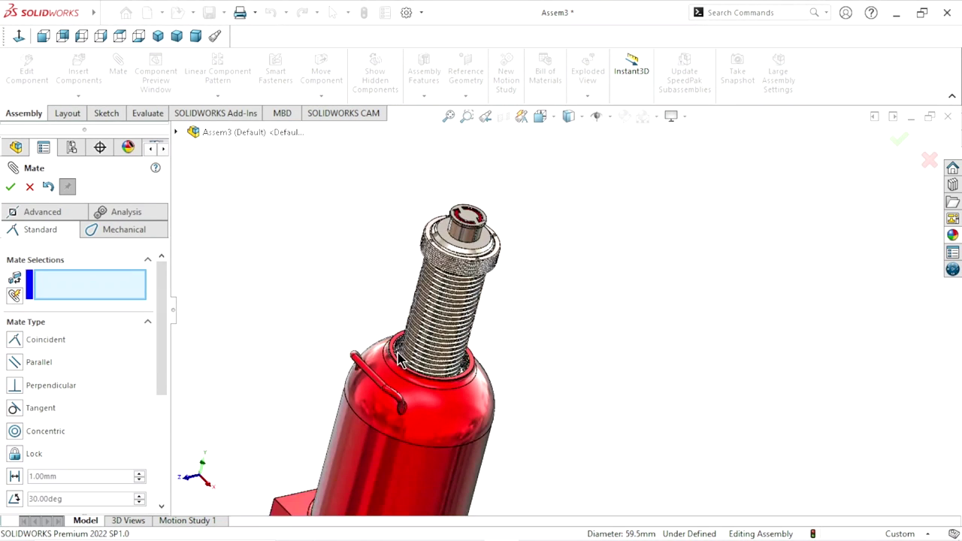
scroll(443, 320, "down", 5)
left_click_drag(546, 196, 511, 454)
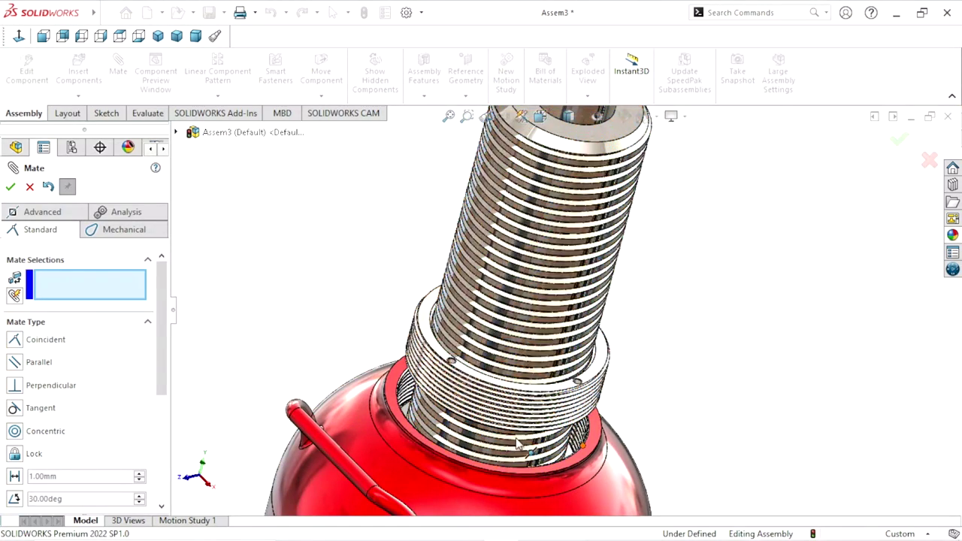
scroll(517, 443, "up", 3)
scroll(601, 326, "down", 4)
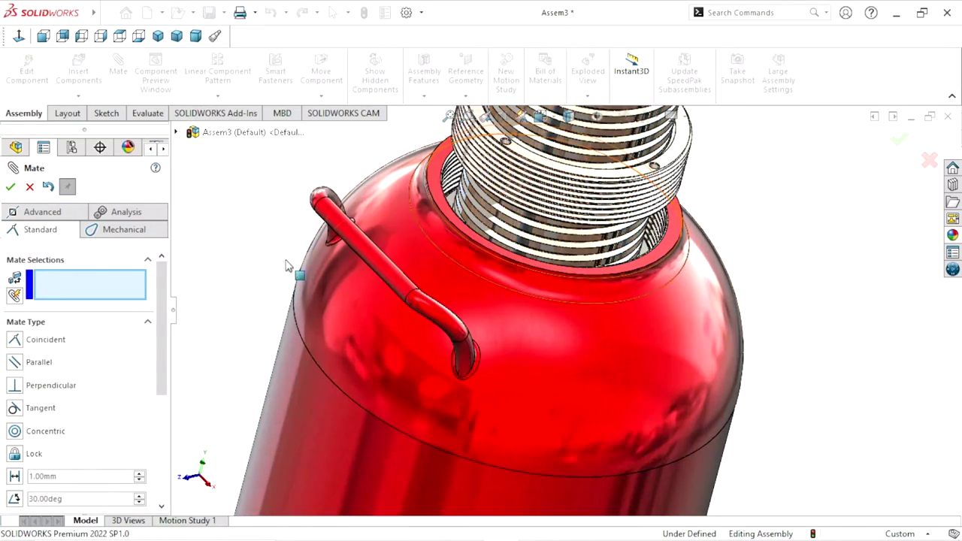
Start a Screw mate between the cylinder nut's thread face and the jack body's threaded neck
left_click(117, 227)
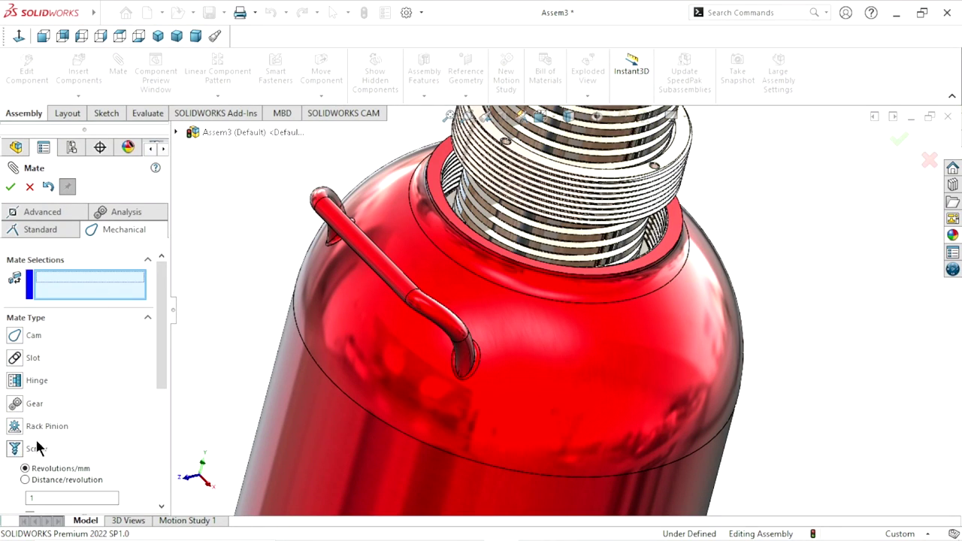
mouse_move(160, 369)
left_mouse_down()
mouse_move(150, 423)
mouse_move(169, 348)
left_mouse_up()
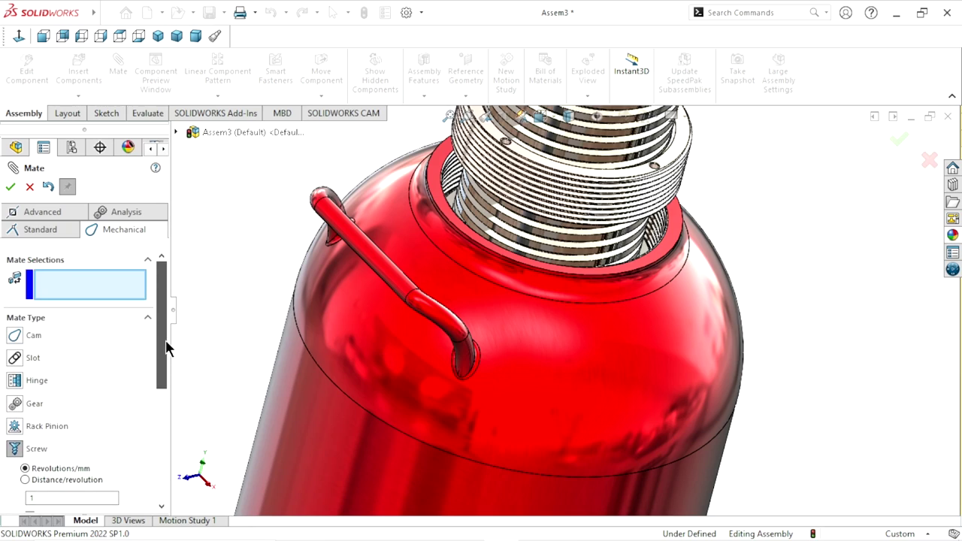
scroll(537, 197, "down", 2)
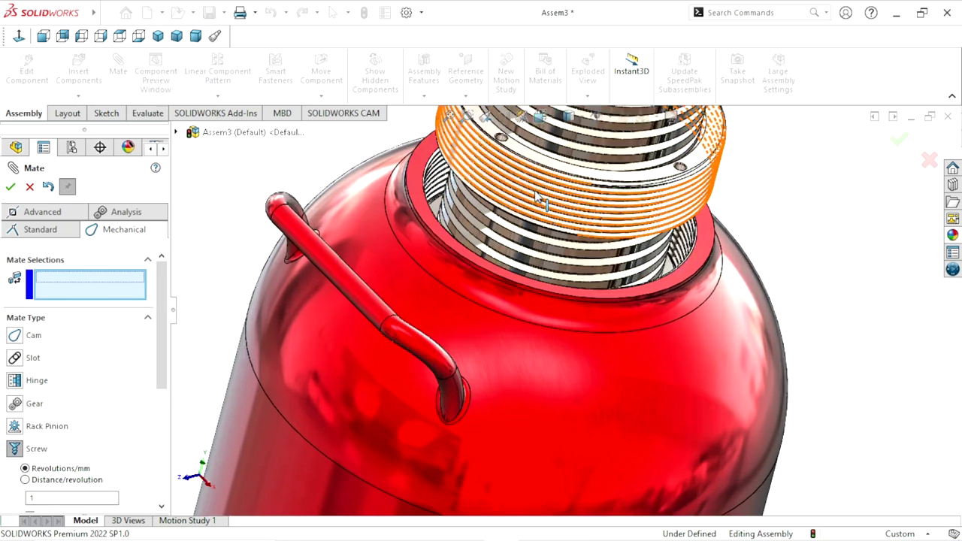
scroll(481, 285, "down", 3)
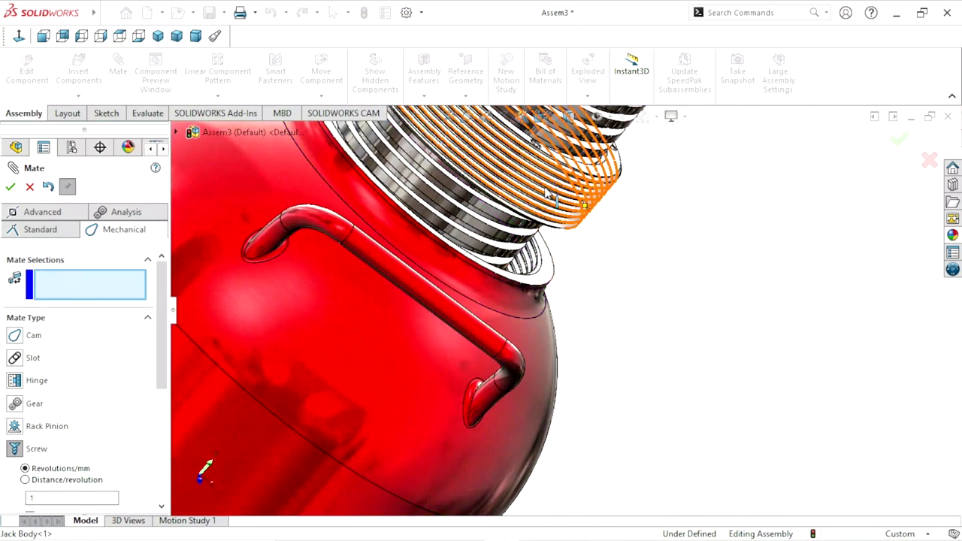
scroll(678, 208, "down", 3)
scroll(680, 211, "down", 3)
scroll(621, 318, "down", 3)
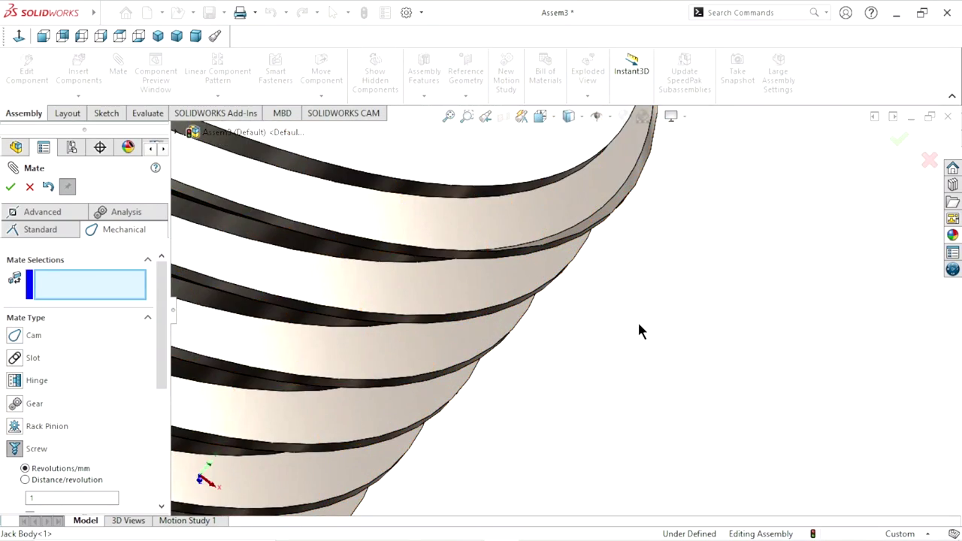
mouse_move(639, 328)
middle_mouse_down()
mouse_move(656, 249)
mouse_move(627, 253)
mouse_move(632, 242)
middle_mouse_up()
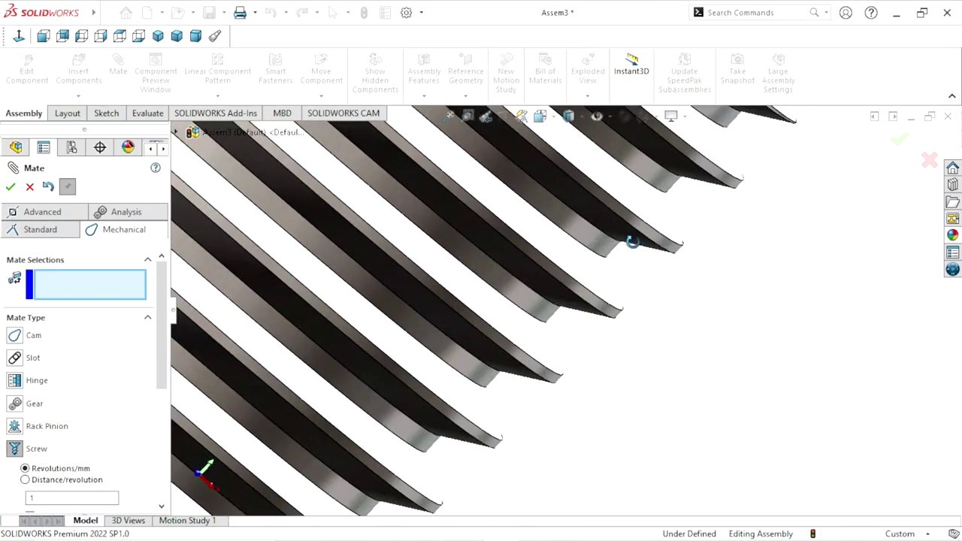
left_click(675, 250)
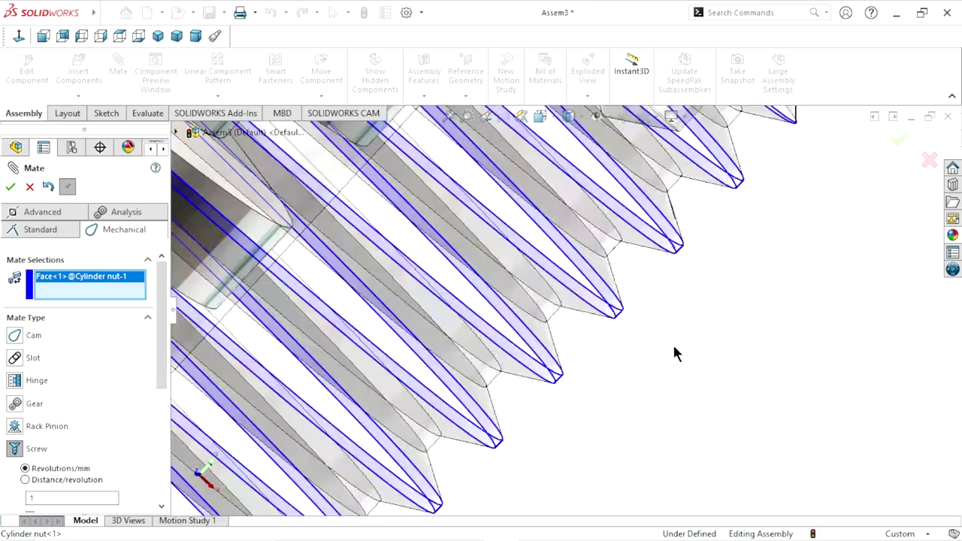
scroll(674, 354, "up", 3)
scroll(642, 356, "up", 5)
scroll(642, 335, "down", 2)
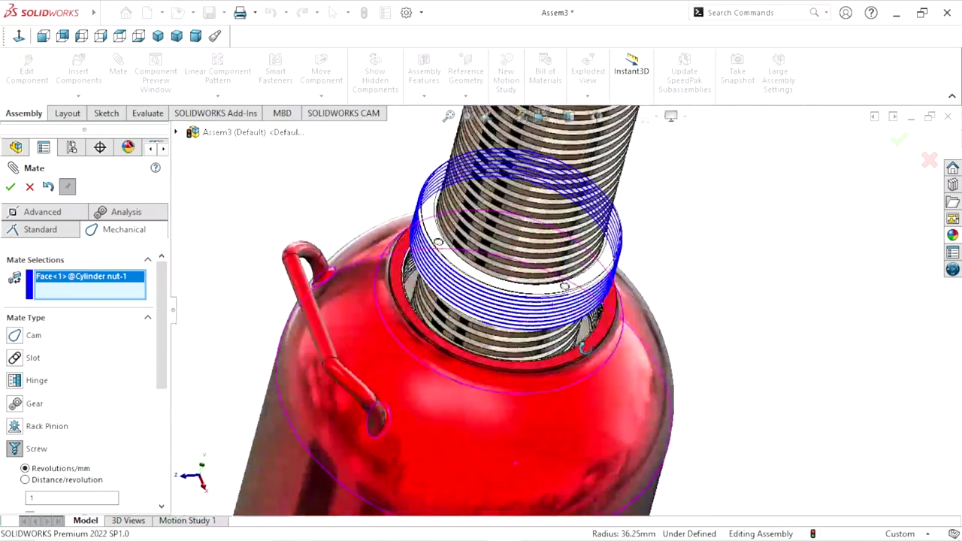
middle_click_drag(585, 346, 466, 285)
scroll(421, 263, "down", 3)
scroll(391, 242, "down", 4)
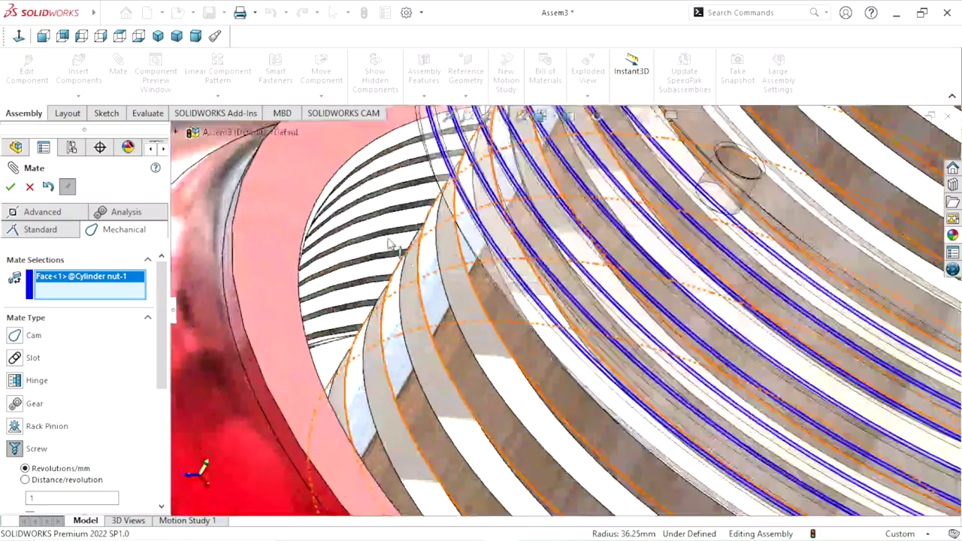
scroll(390, 242, "down", 3)
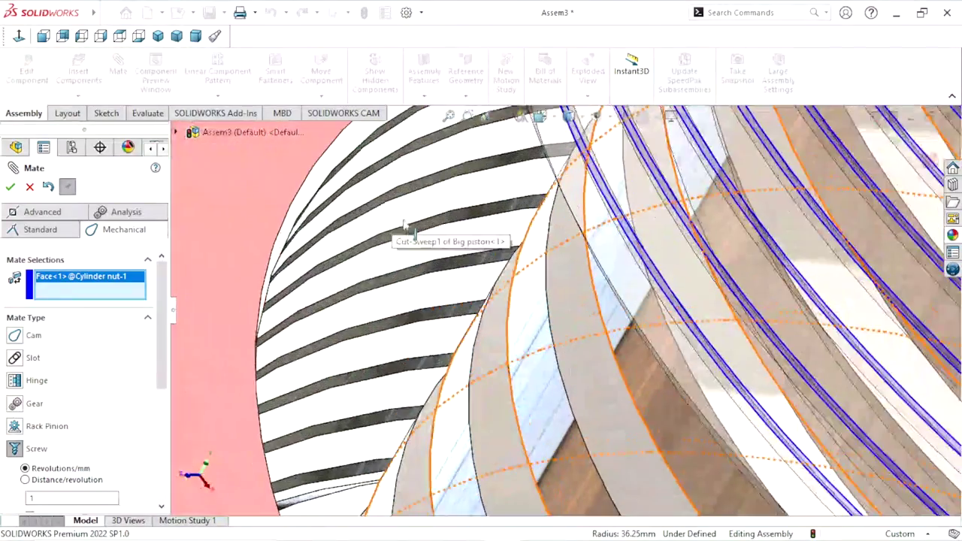
left_click(401, 280)
Apply the Screw mate at 2 revolutions/mm with direction reversed
scroll(376, 326, "up", 2)
scroll(380, 322, "up", 5)
scroll(448, 345, "up", 5)
scroll(448, 345, "up", 3)
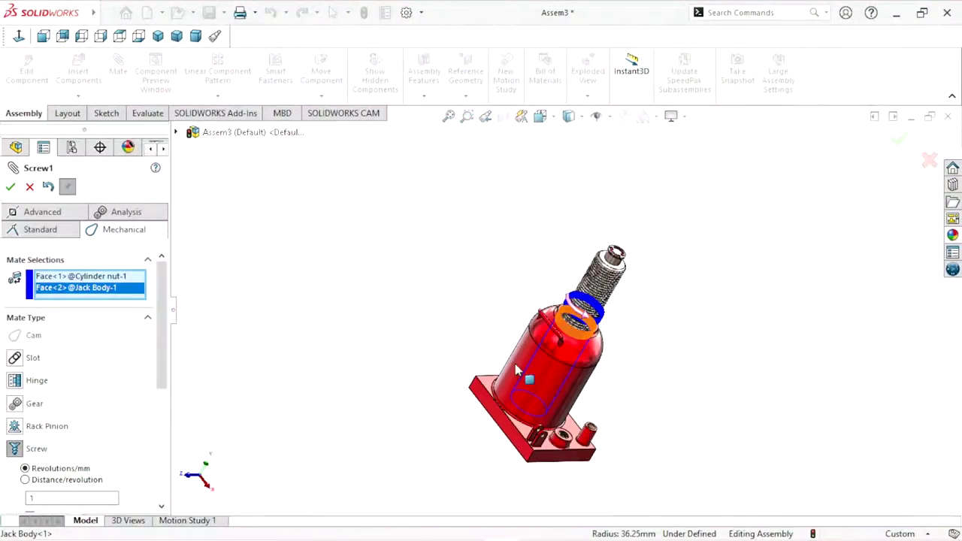
middle_click_drag(451, 342, 526, 323)
scroll(526, 324, "down", 3)
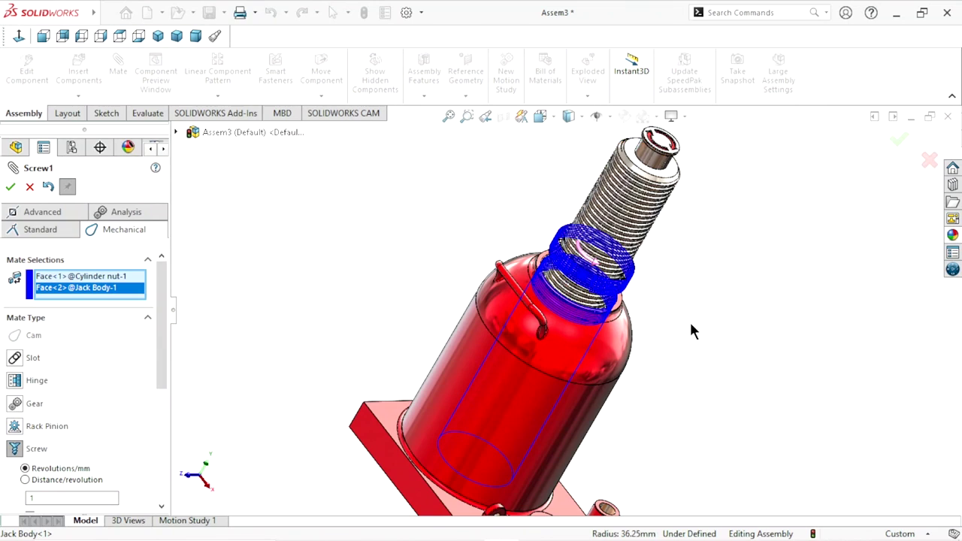
scroll(680, 338, "down", 2)
mouse_move(720, 333)
middle_mouse_down()
mouse_move(666, 276)
mouse_move(666, 253)
mouse_move(699, 280)
middle_mouse_up()
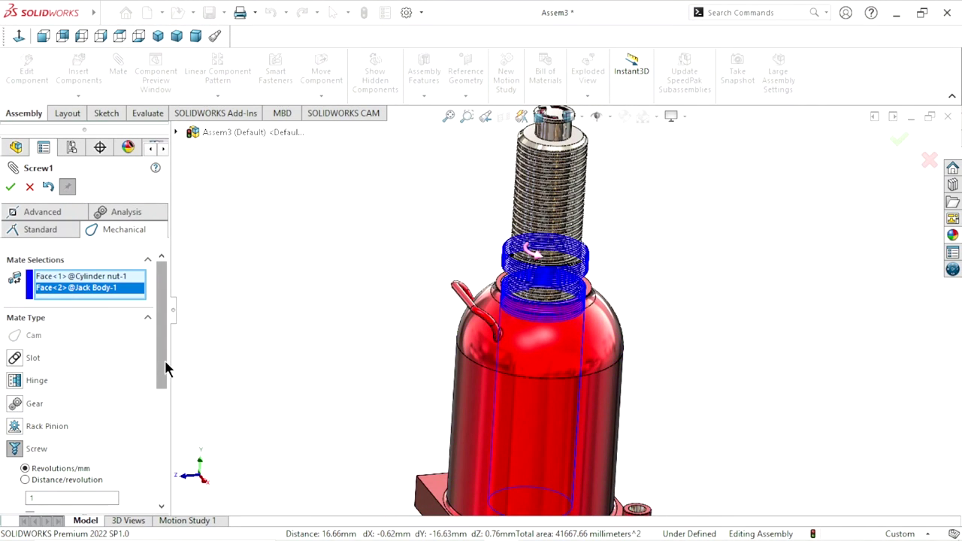
left_click_drag(164, 360, 161, 398)
type("2")
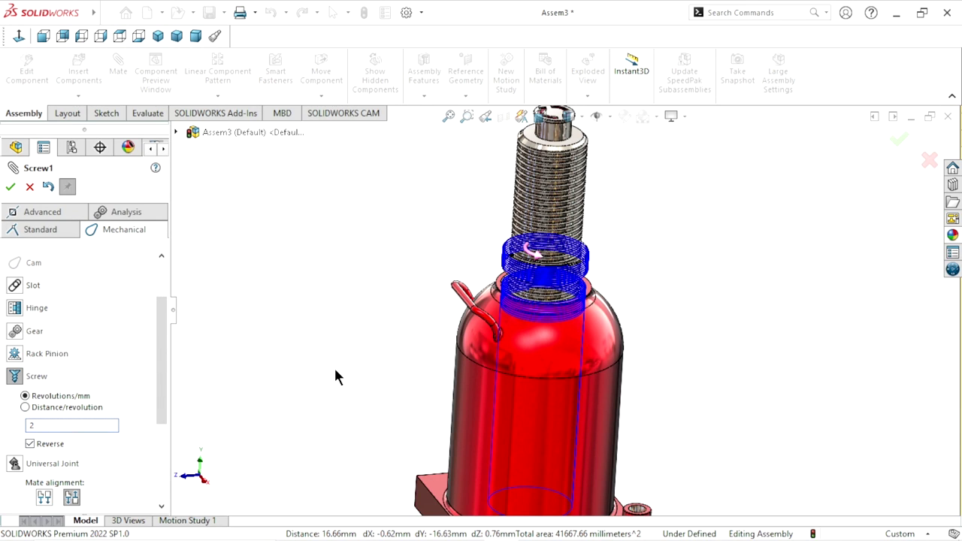
left_click(11, 186)
Pick the nut's threaded collar for the mate, leaving the screw unselected
mouse_move(686, 286)
middle_mouse_down()
mouse_move(728, 308)
mouse_move(700, 311)
middle_mouse_up()
scroll(602, 347, "down", 3)
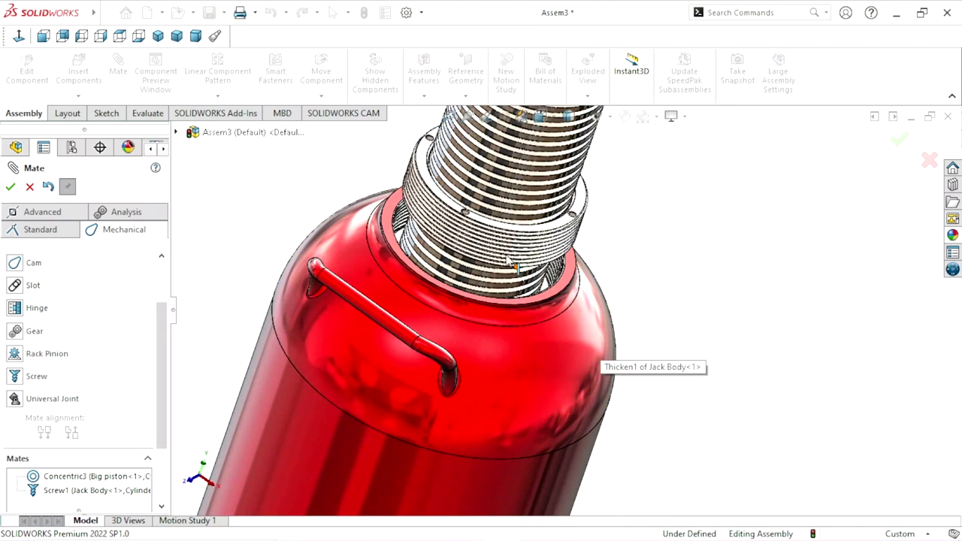
left_click(508, 260)
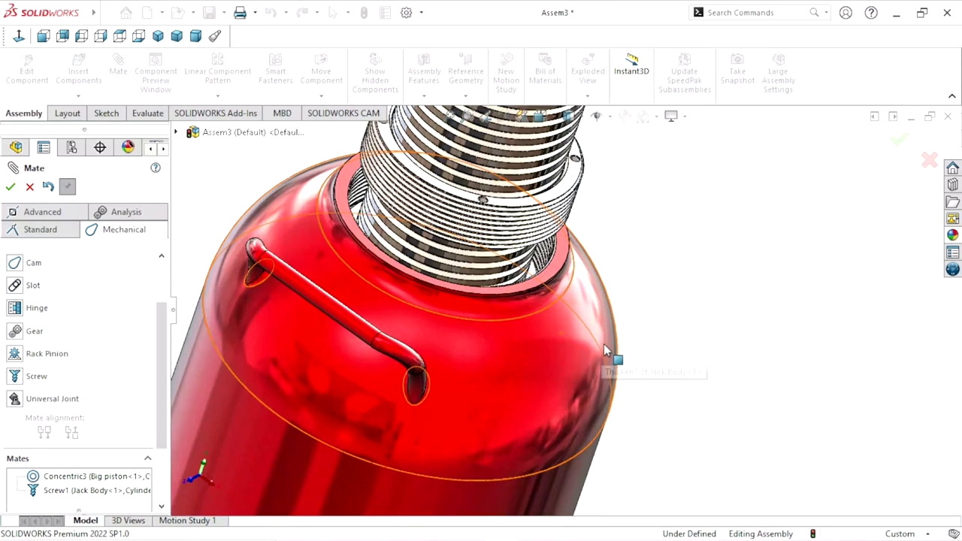
mouse_move(670, 361)
middle_mouse_down()
mouse_move(644, 294)
mouse_move(682, 286)
mouse_move(549, 292)
middle_mouse_up()
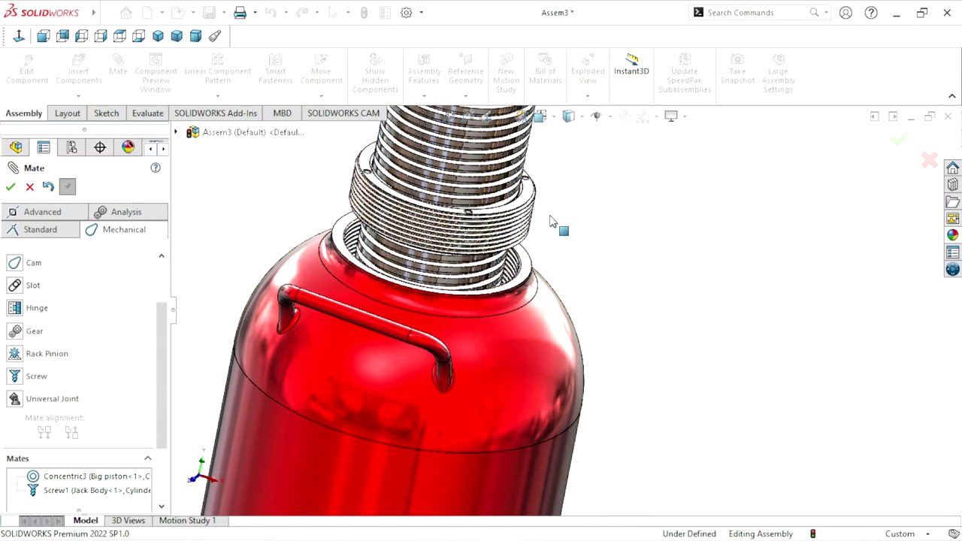
left_click(492, 214)
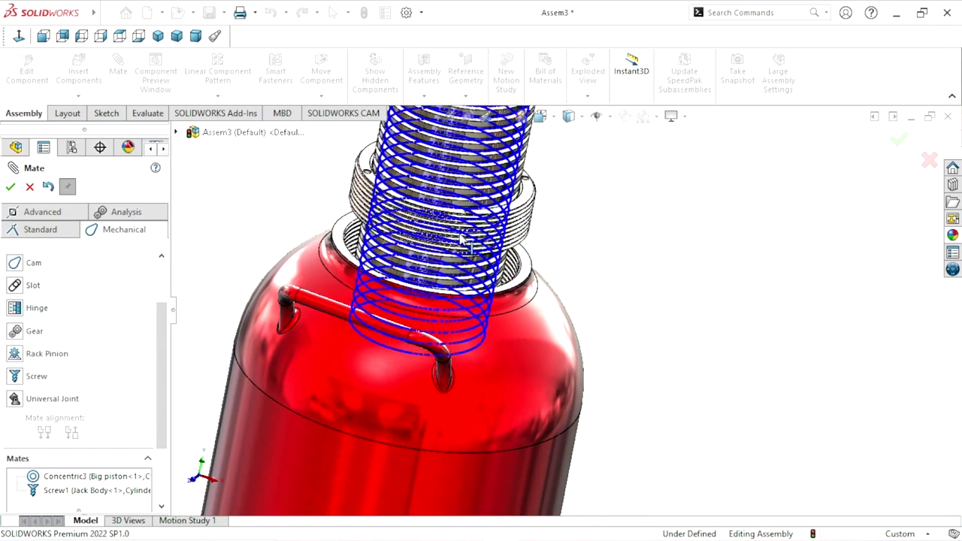
left_click(565, 260)
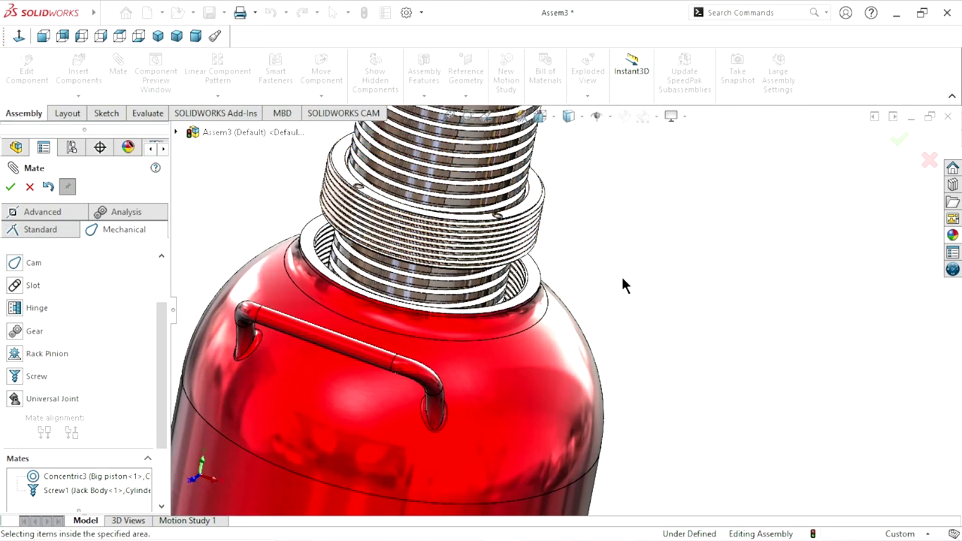
Pick the nut ring, finish mate editing, and select the big piston's threaded screw
mouse_move(623, 284)
middle_mouse_down()
mouse_move(639, 260)
mouse_move(468, 278)
middle_mouse_up()
left_click(442, 261)
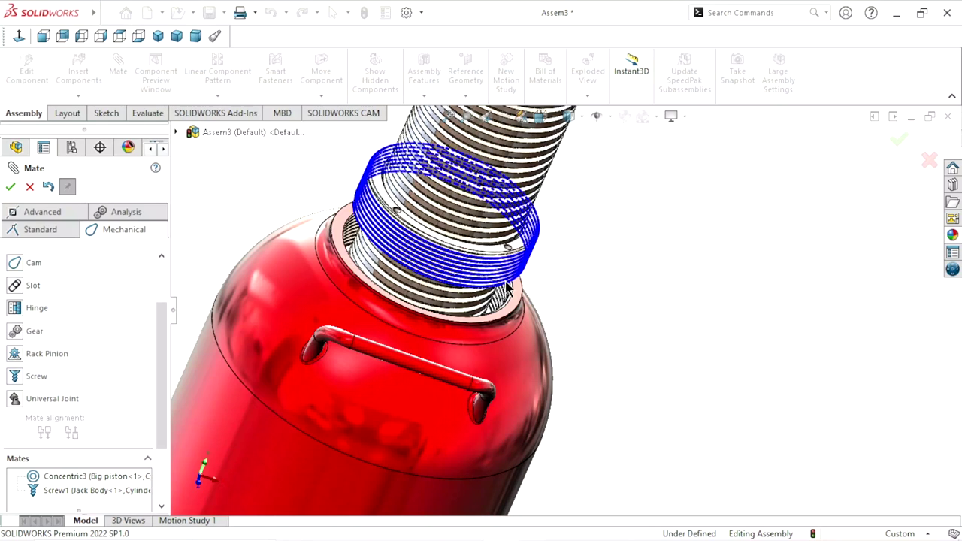
mouse_move(544, 429)
middle_mouse_down()
mouse_move(655, 339)
mouse_move(618, 241)
mouse_move(711, 305)
mouse_move(429, 368)
mouse_move(633, 329)
middle_mouse_up()
left_click(584, 280)
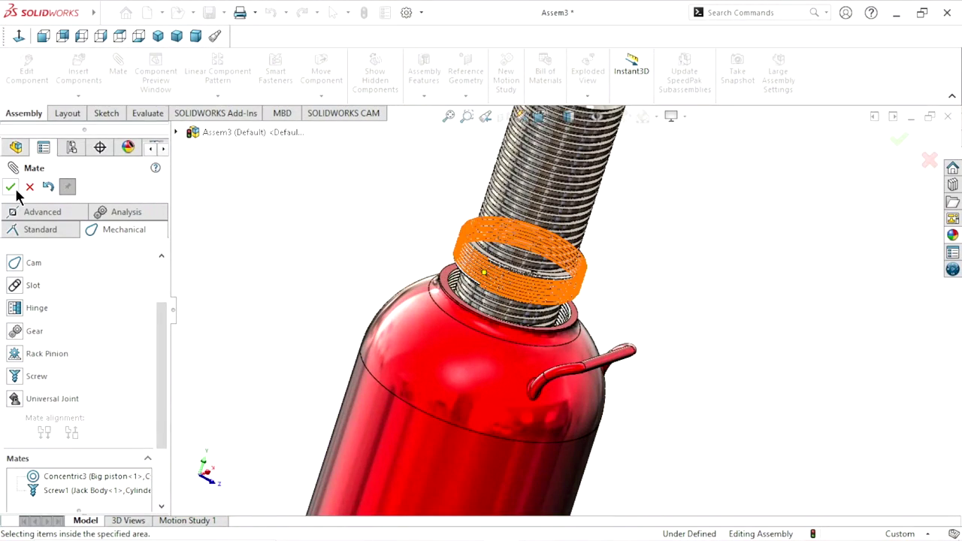
key("Escape")
left_click(571, 192)
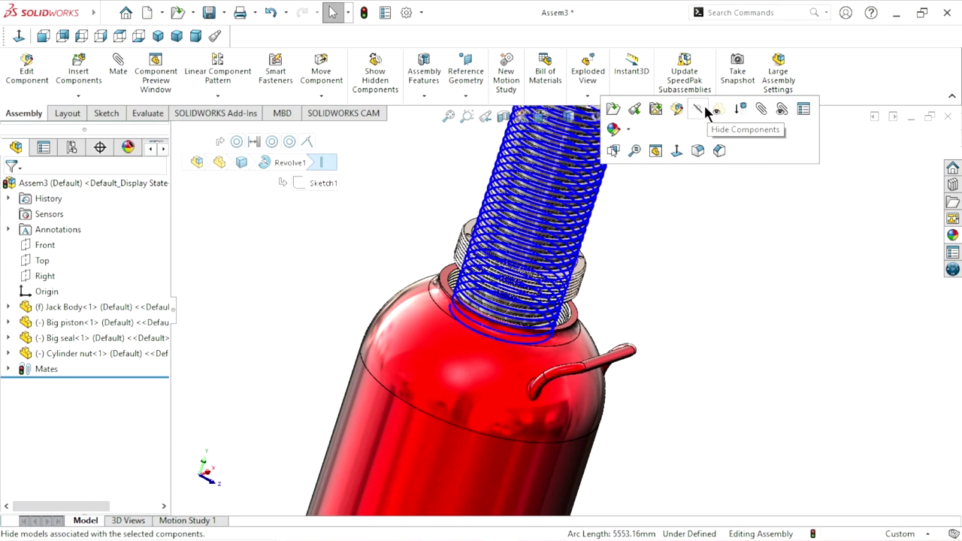
Hide the Big piston and spin the Cylinder nut about its axis
left_click(699, 109)
mouse_move(710, 271)
middle_mouse_down()
mouse_move(626, 404)
mouse_move(594, 345)
mouse_move(679, 297)
mouse_move(649, 339)
middle_mouse_up()
scroll(398, 304, "down", 5)
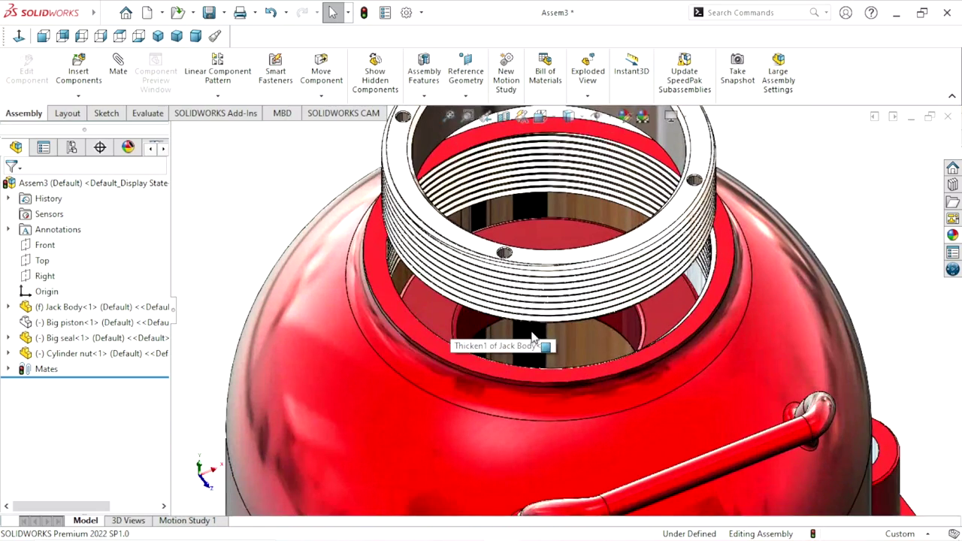
scroll(531, 338, "up", 2)
left_click_drag(490, 261, 457, 292)
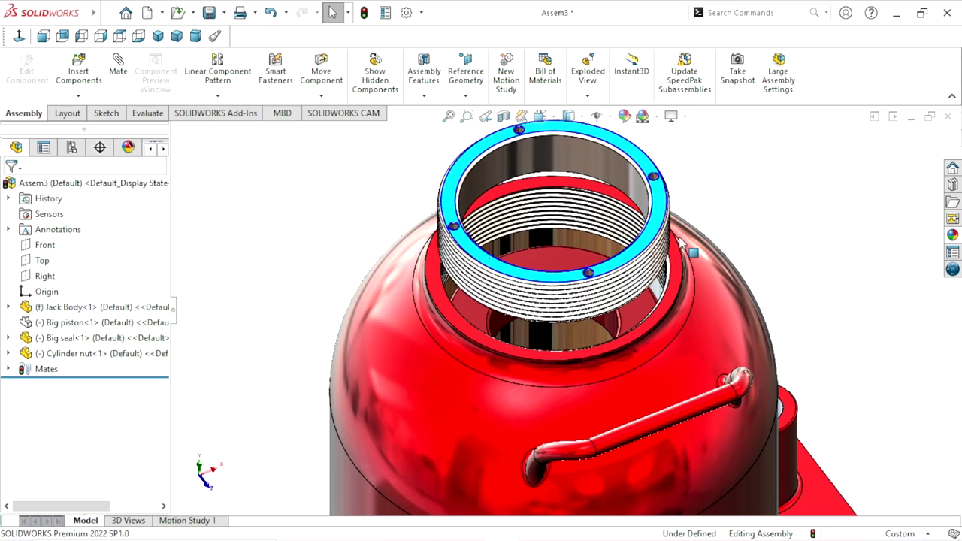
mouse_move(458, 292)
left_mouse_down()
mouse_move(721, 240)
mouse_move(636, 382)
mouse_move(558, 378)
mouse_move(536, 358)
mouse_move(488, 261)
mouse_move(506, 155)
mouse_move(611, 139)
mouse_move(567, 344)
mouse_move(426, 280)
mouse_move(515, 148)
mouse_move(527, 482)
mouse_move(594, 200)
mouse_move(529, 221)
mouse_move(526, 199)
mouse_move(658, 348)
left_mouse_up()
Inspect the jack in a standard view and look Normal To the base's front face
middle_click_drag(652, 420, 721, 354)
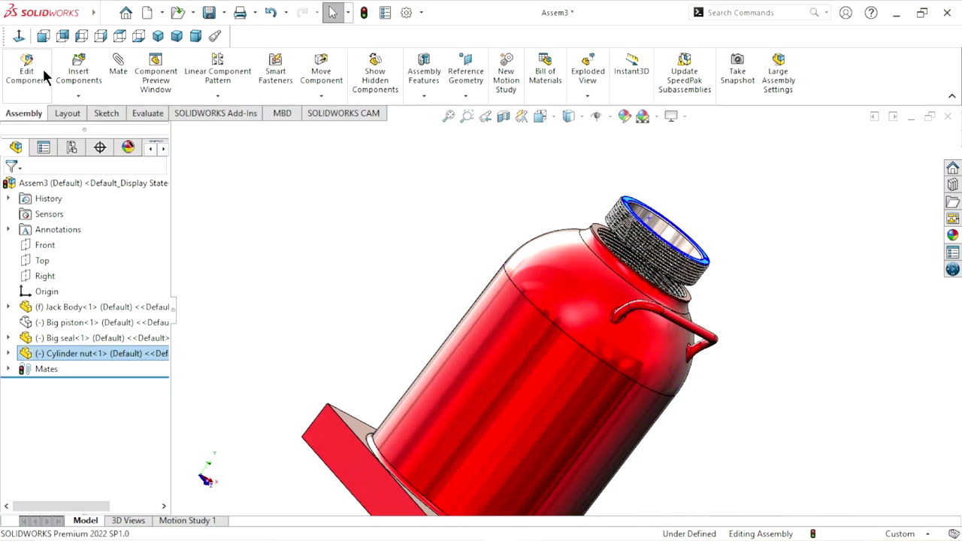
middle_click_drag(543, 413, 540, 188)
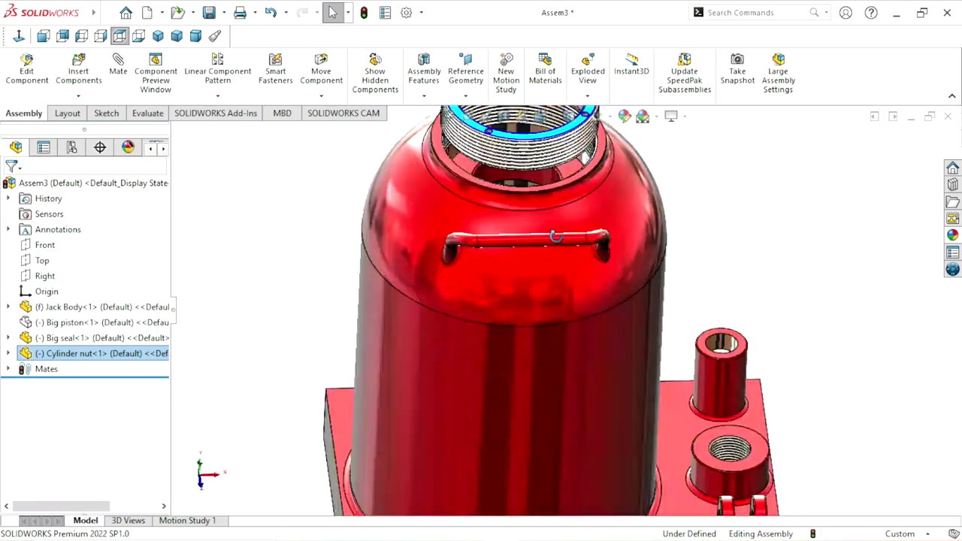
left_click(119, 36)
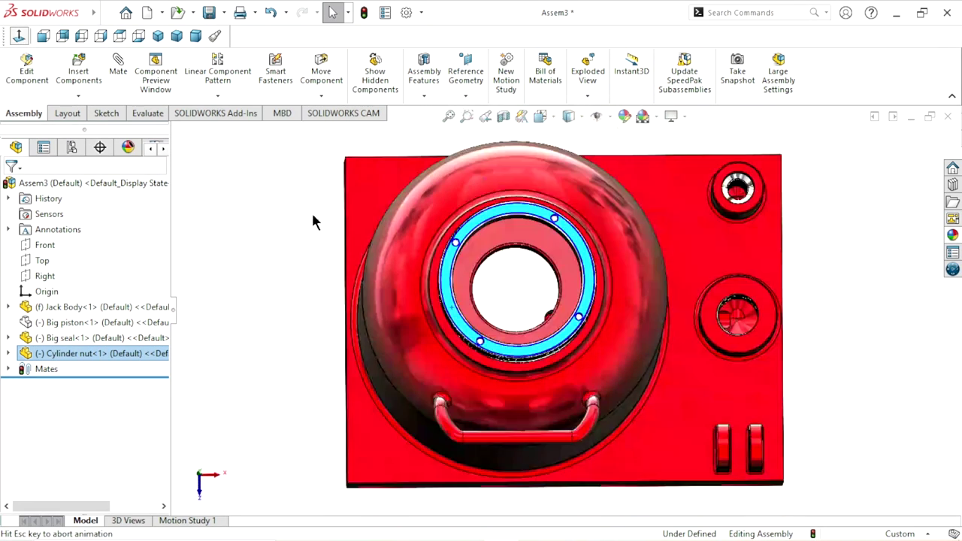
key("Escape")
middle_click_drag(605, 361, 515, 488)
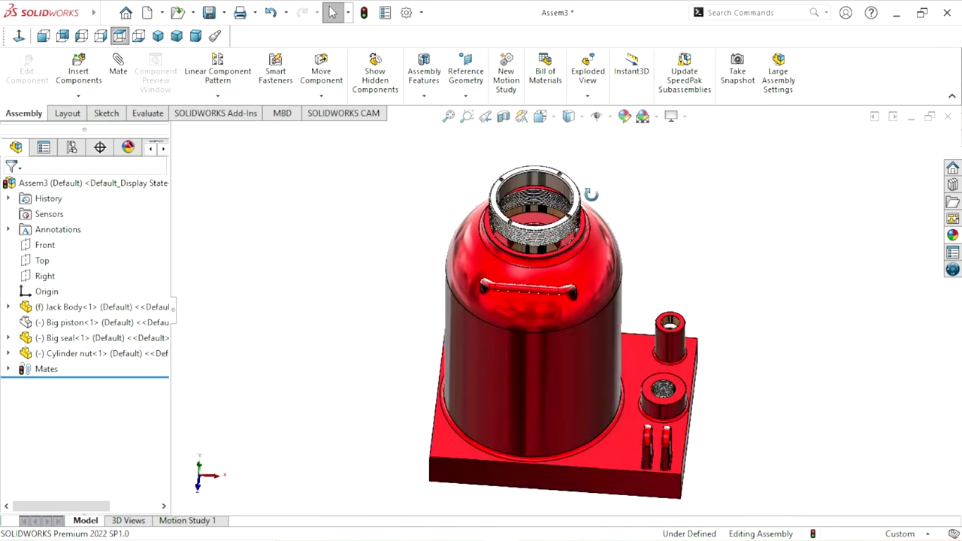
left_click(519, 481)
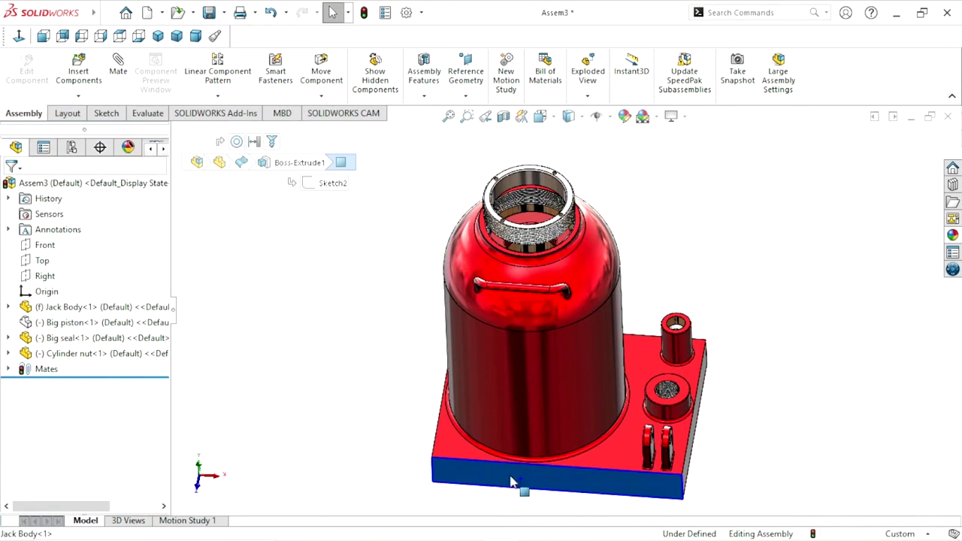
left_click(17, 35)
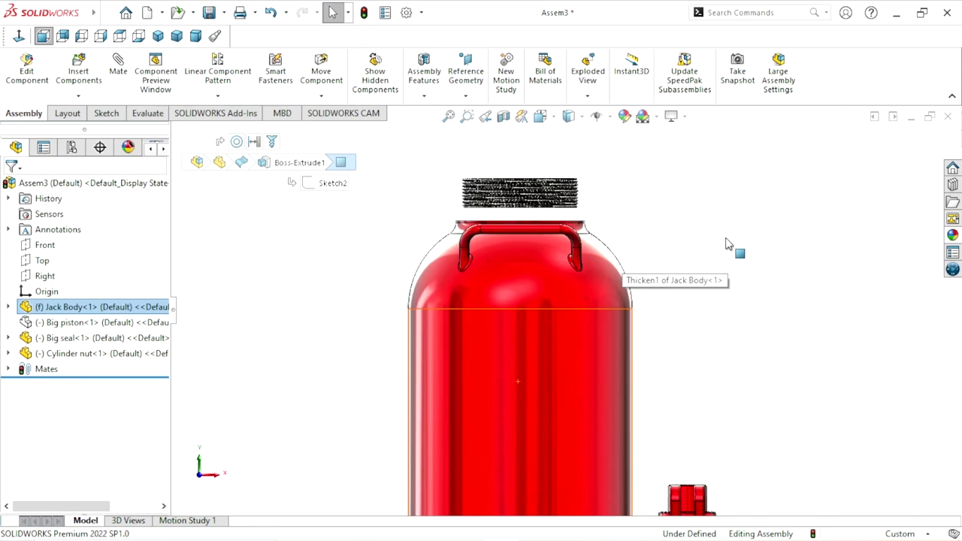
Select the nut's threads and top rim, then turn the Cylinder nut further on the neck
left_click(727, 242)
scroll(583, 156, "down", 3)
left_click(416, 210)
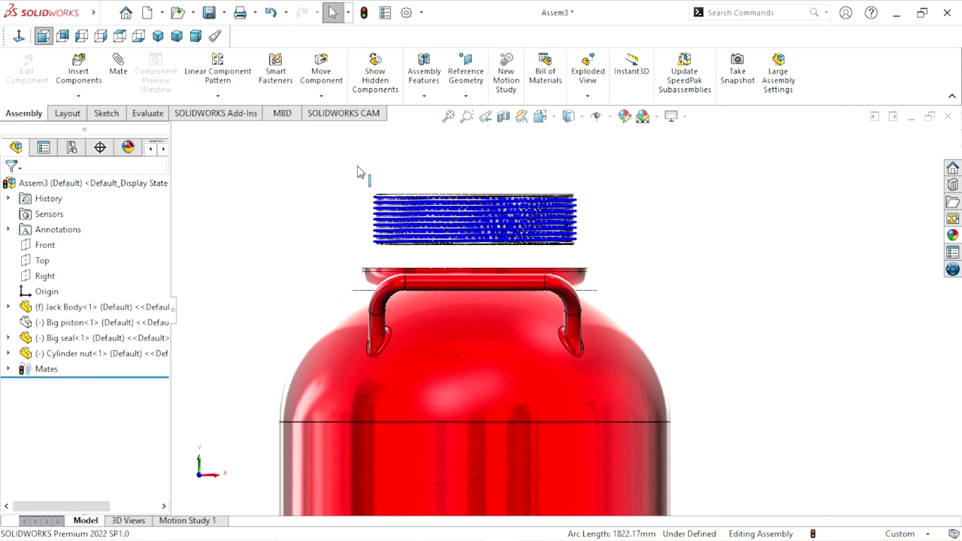
middle_click_drag(677, 230, 746, 252)
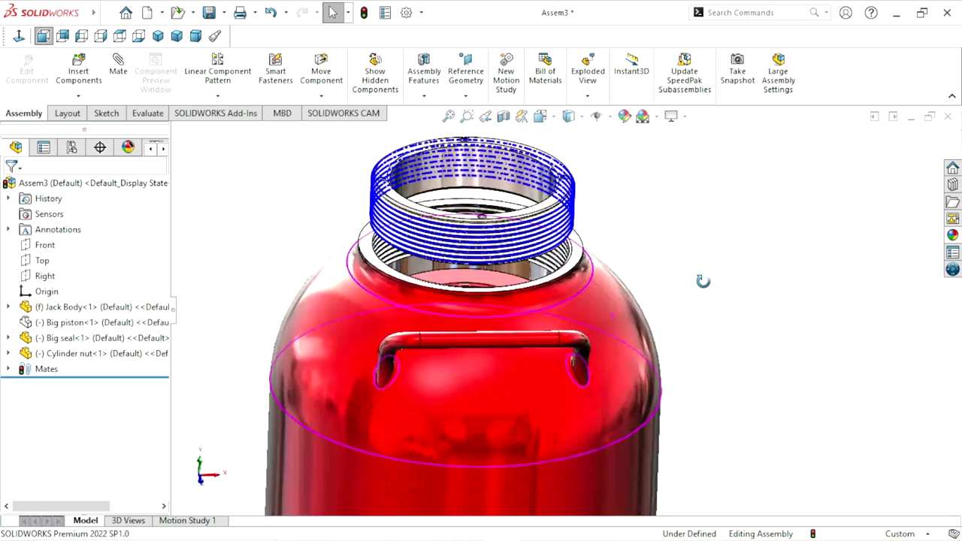
left_click(571, 214)
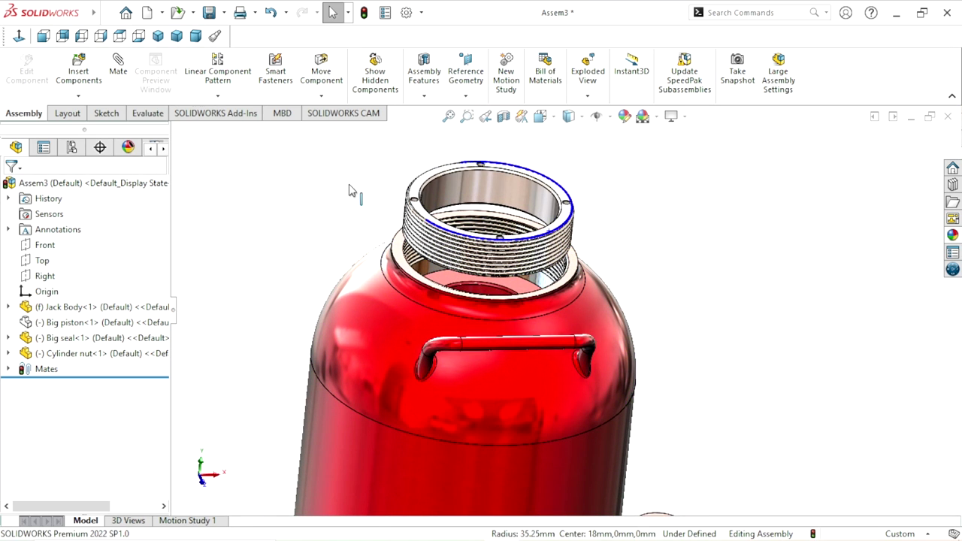
mouse_move(607, 240)
left_mouse_down()
mouse_move(575, 194)
mouse_move(534, 255)
left_mouse_up()
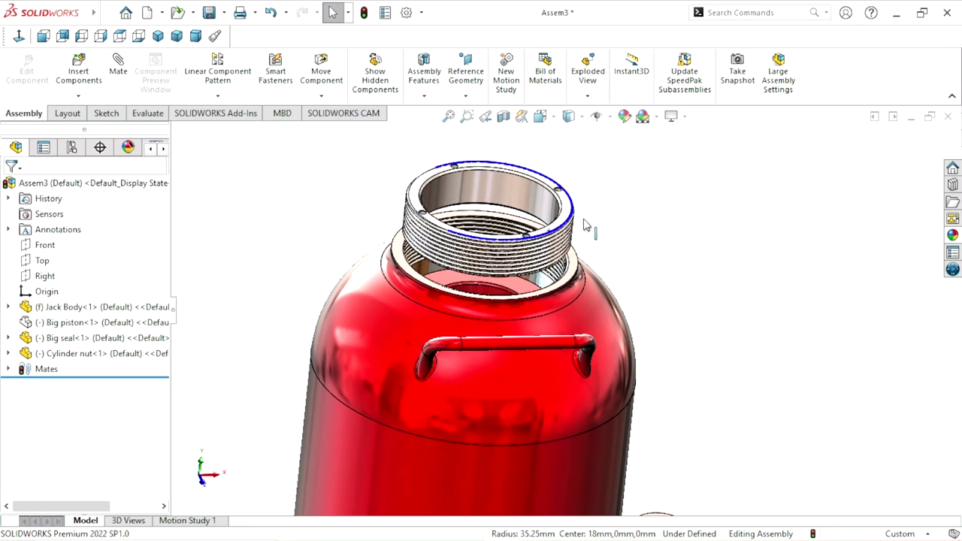
left_click_drag(535, 255, 547, 299)
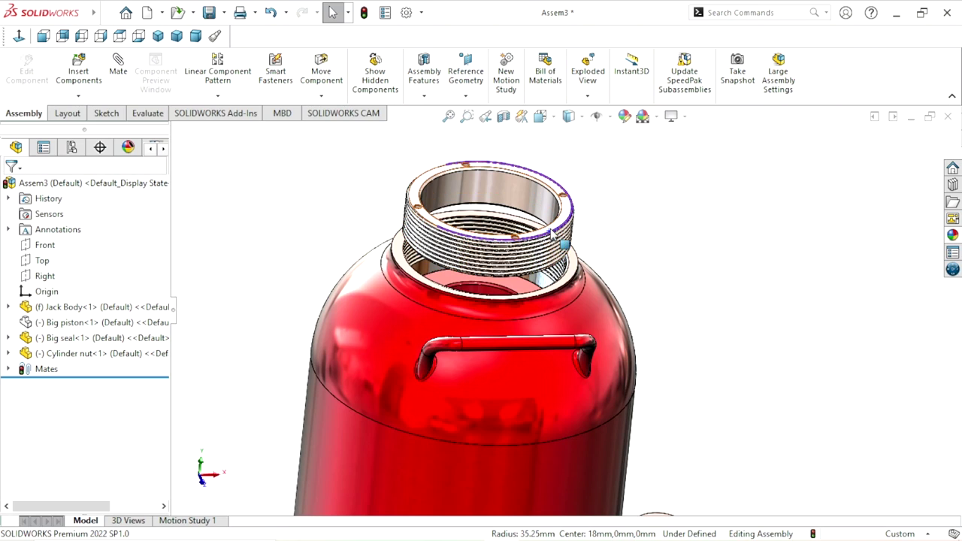
mouse_move(557, 226)
left_mouse_down()
mouse_move(569, 194)
mouse_move(511, 151)
left_mouse_up()
left_click(674, 272)
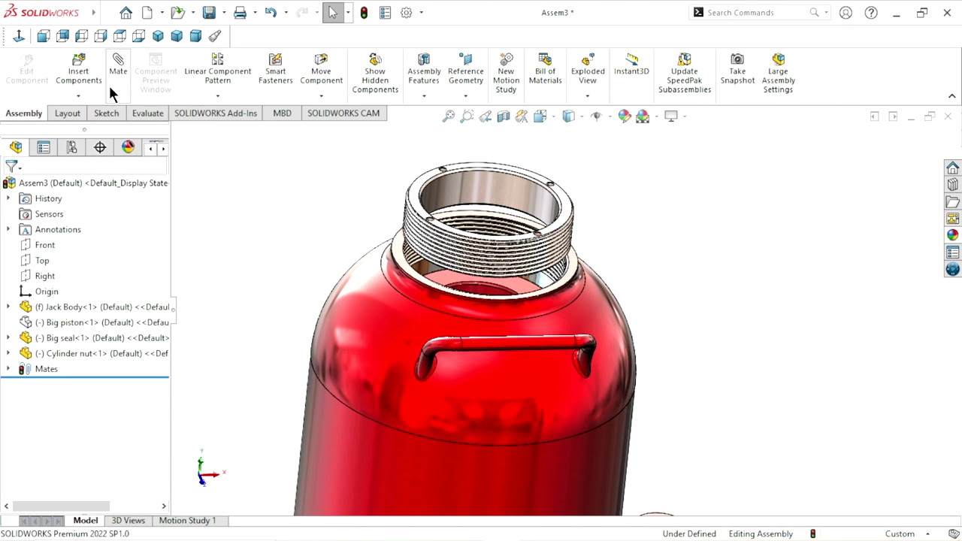
Mate the nut's top face coincident with the jack body's top face
left_click(400, 267)
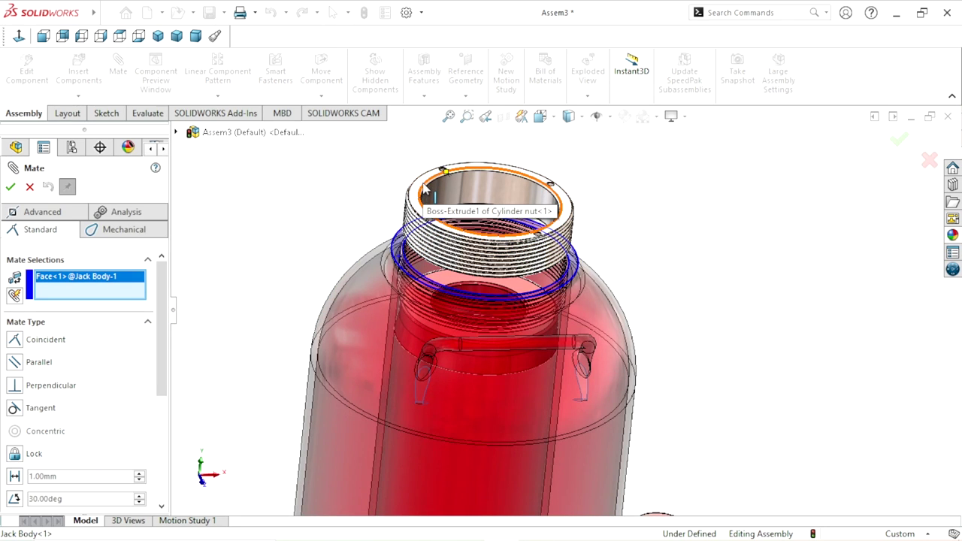
left_click(416, 194)
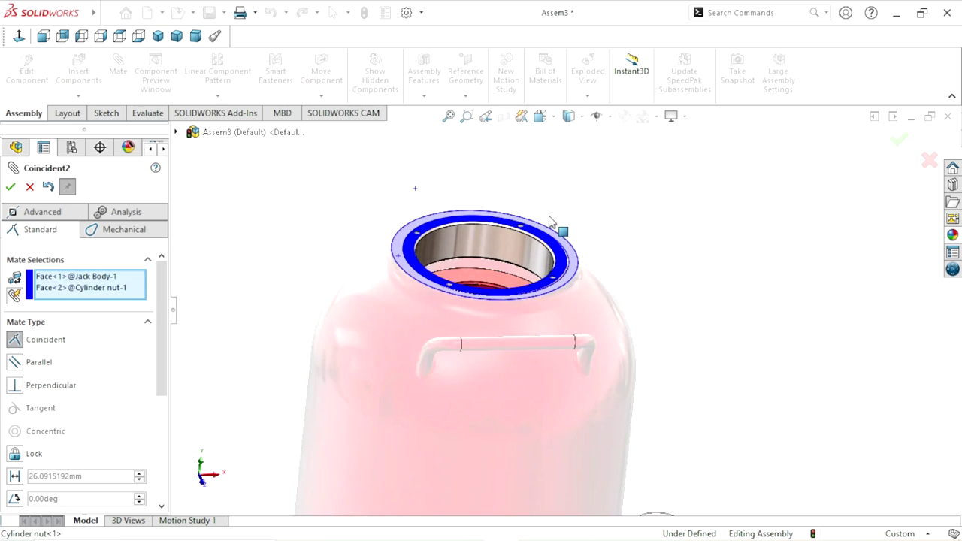
left_click(707, 200)
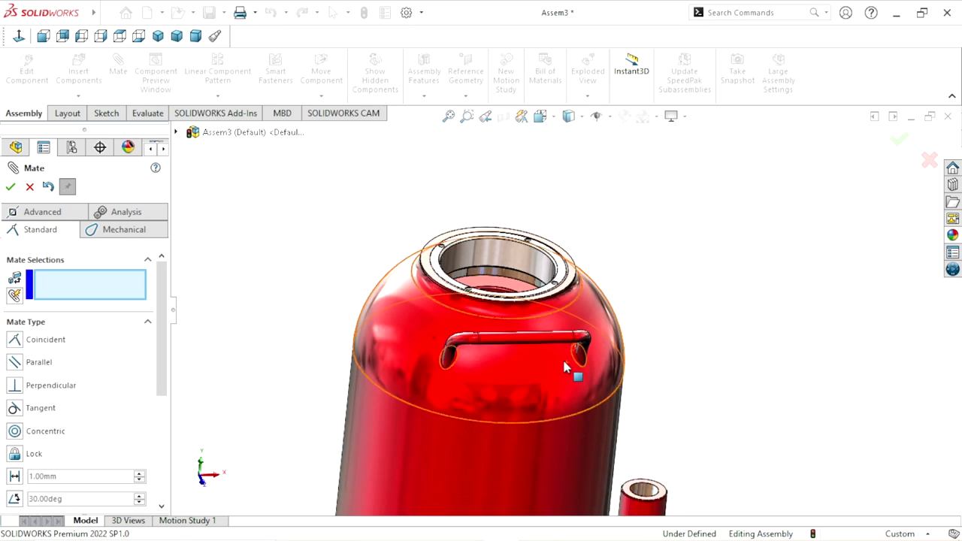
scroll(554, 324, "down", 2)
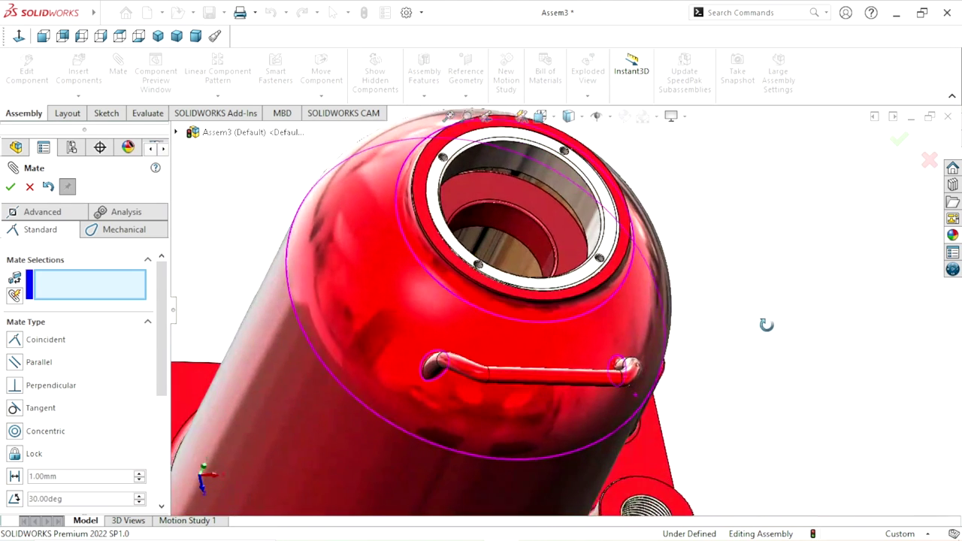
middle_click_drag(755, 289, 570, 257)
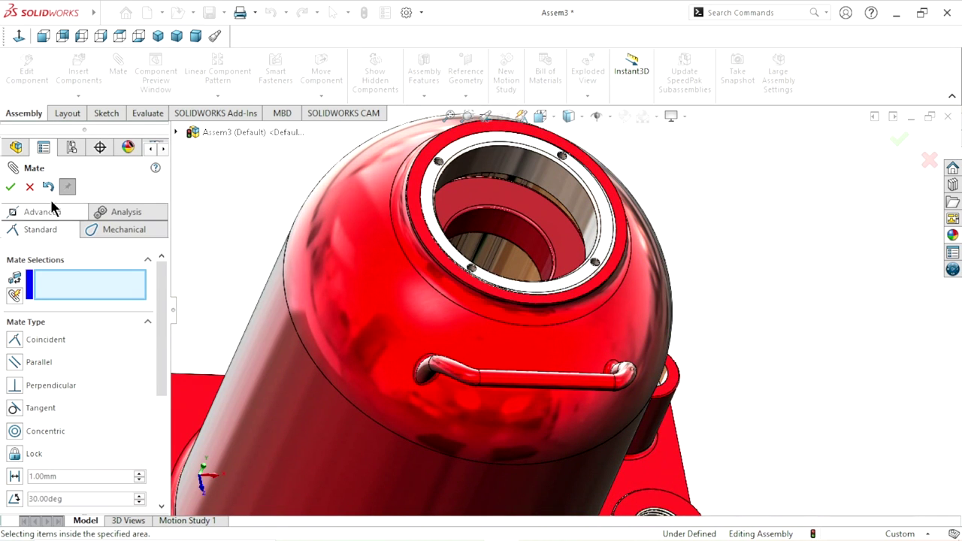
key("Escape")
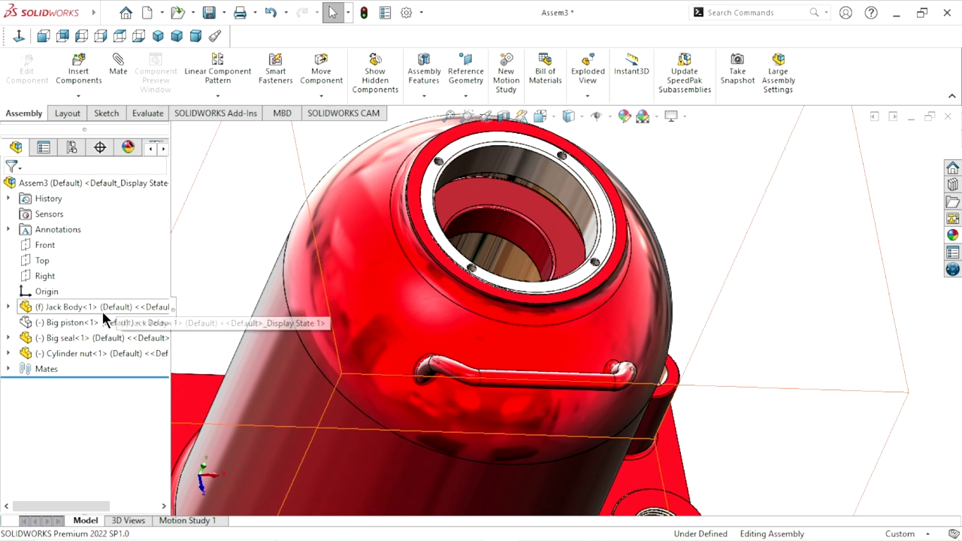
Show the Big piston again and view the whole jack from the Front
left_click(87, 324)
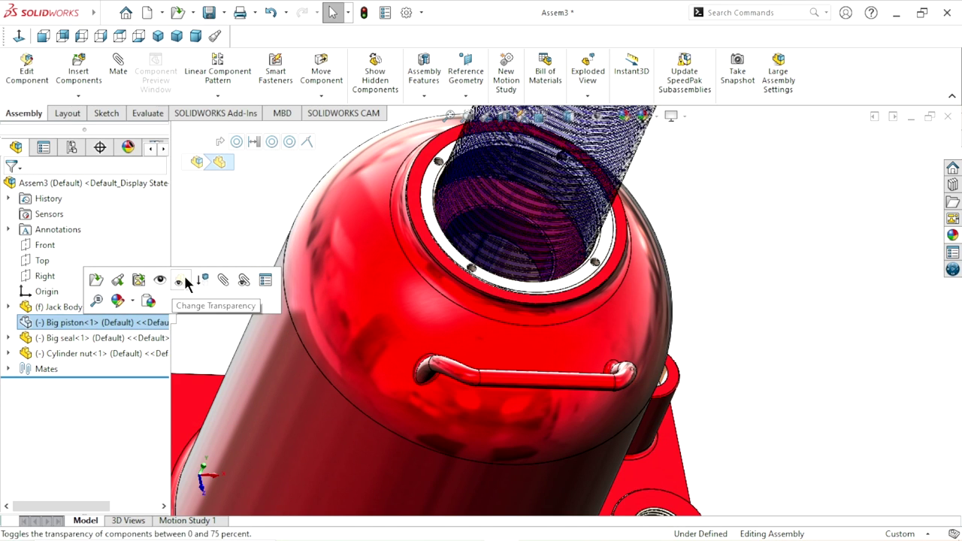
left_click(160, 282)
left_click(735, 333)
scroll(736, 333, "up", 5)
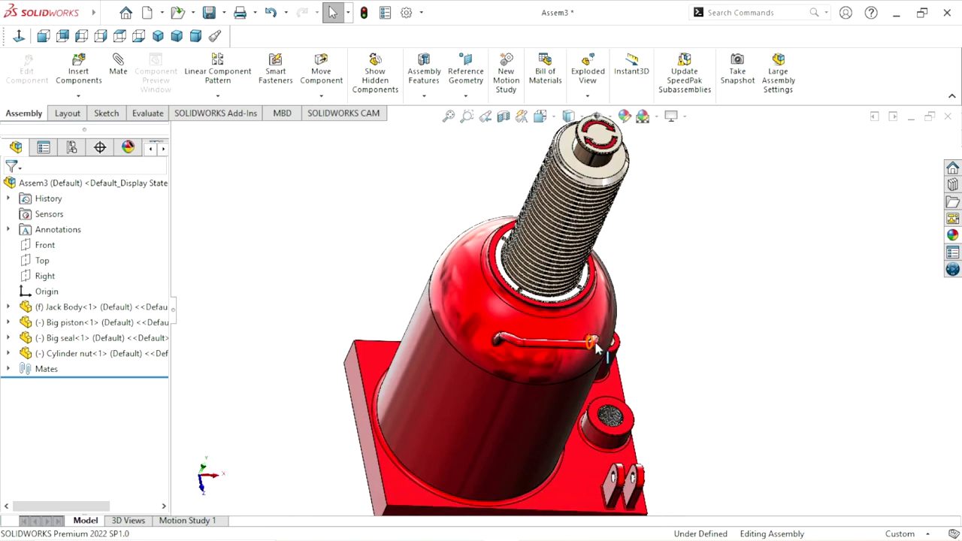
mouse_move(677, 331)
middle_mouse_down()
mouse_move(677, 233)
mouse_move(648, 261)
middle_mouse_up()
scroll(609, 325, "up", 5)
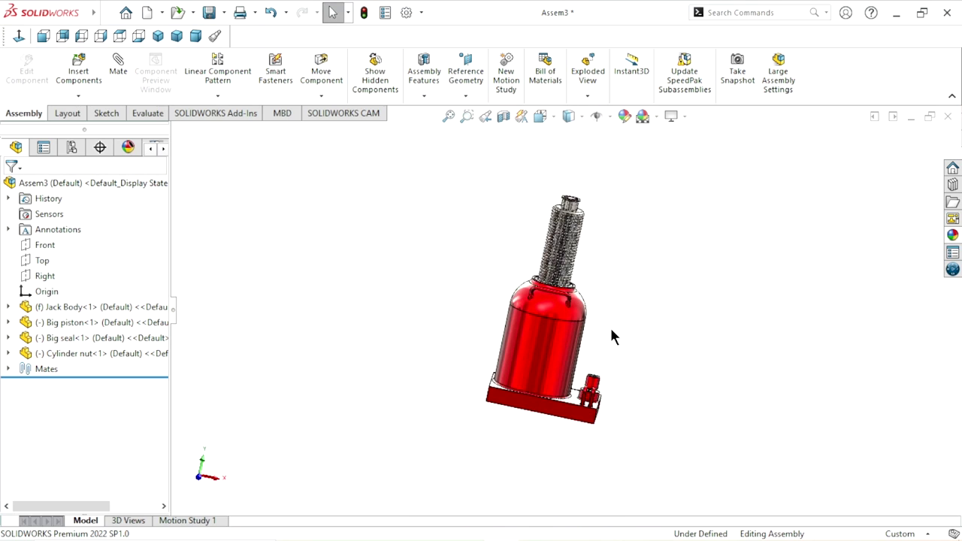
scroll(669, 320, "down", 2)
left_click(21, 40)
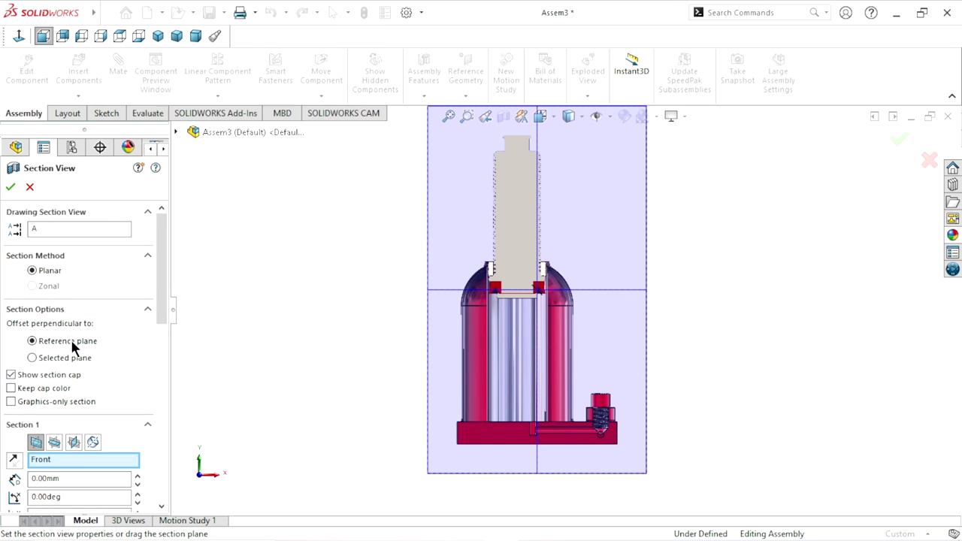
Section the jack along the Right plane and zoom in on the cut interior
left_click(53, 445)
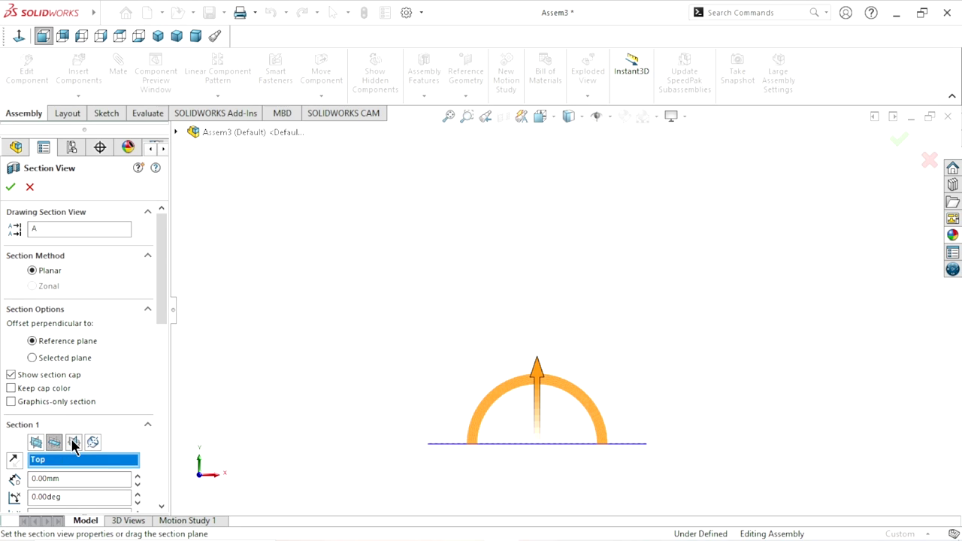
left_click(73, 442)
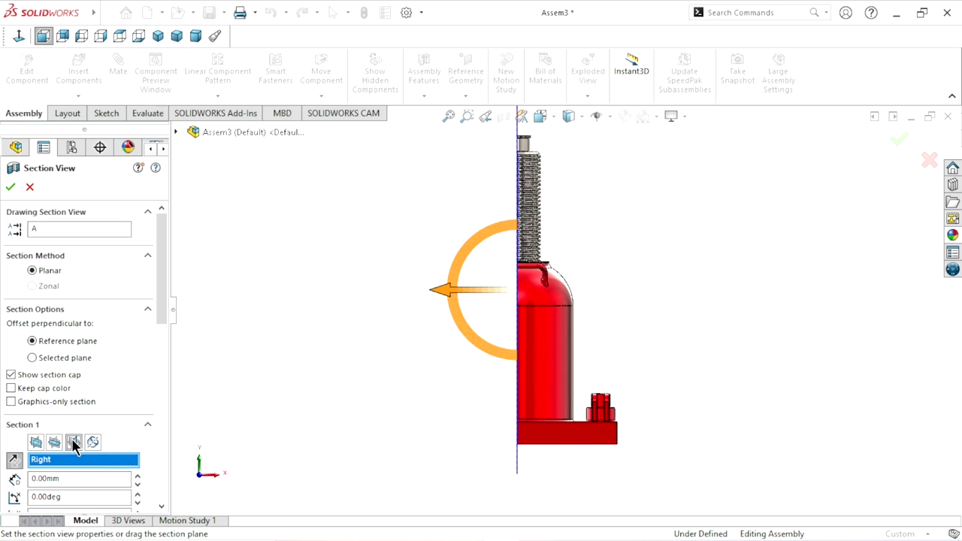
left_click(10, 187)
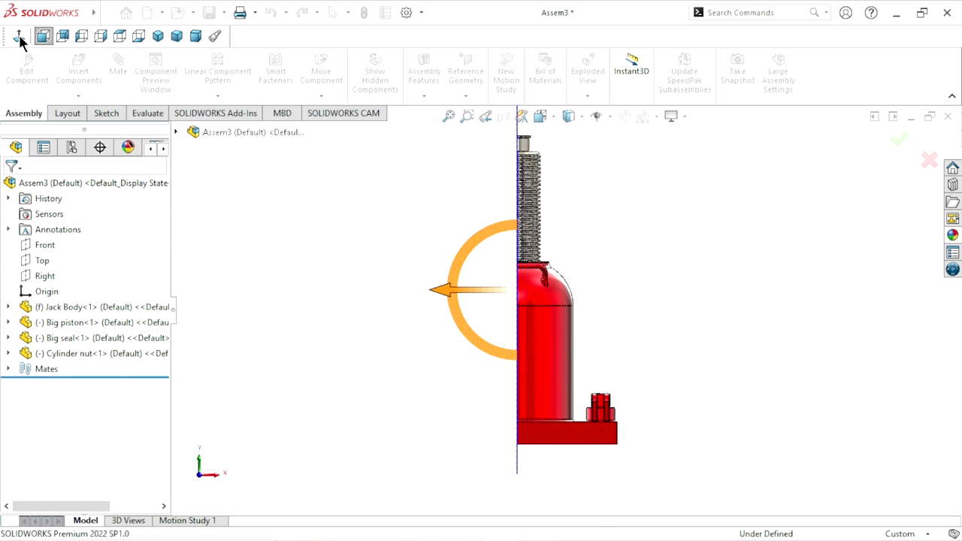
left_click(20, 38)
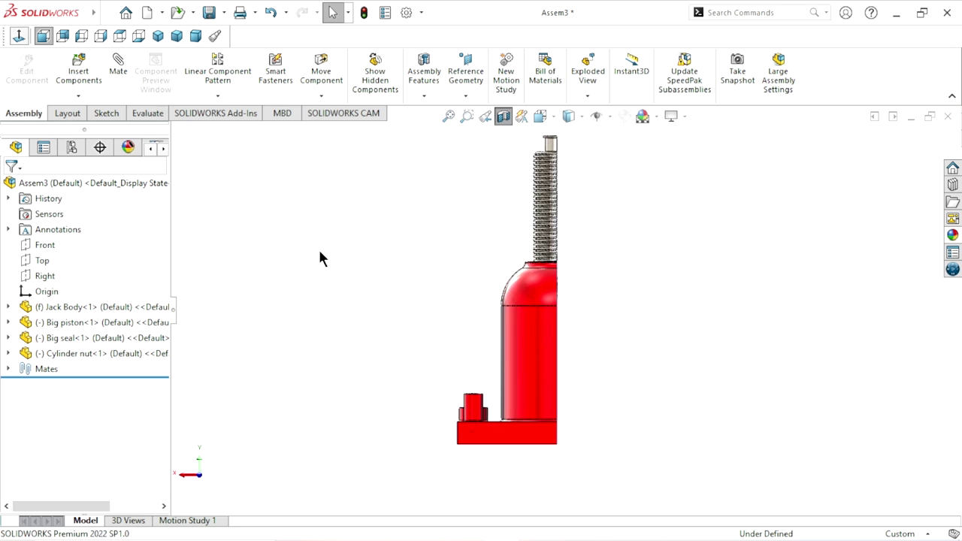
scroll(557, 301, "down", 3)
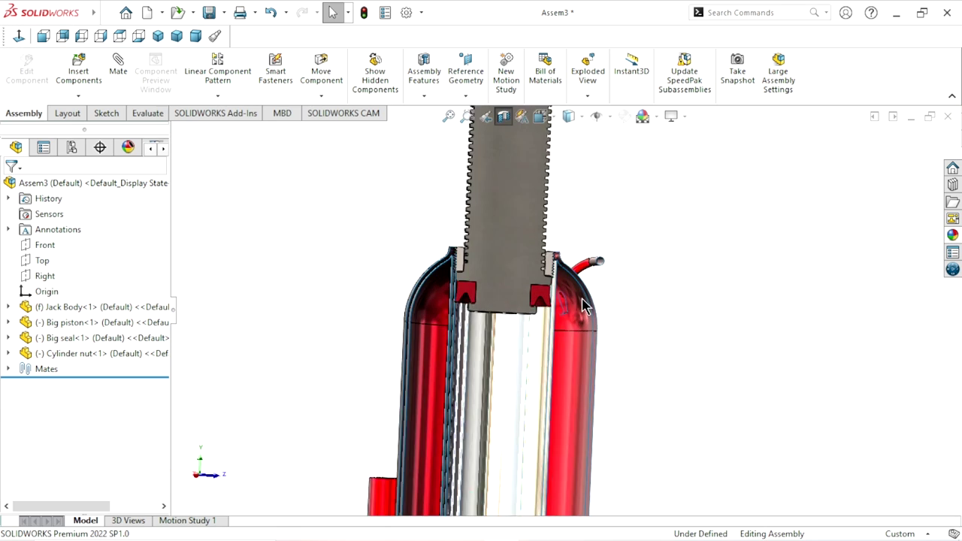
scroll(557, 297, "down", 3)
scroll(552, 290, "down", 2)
scroll(396, 278, "down", 1)
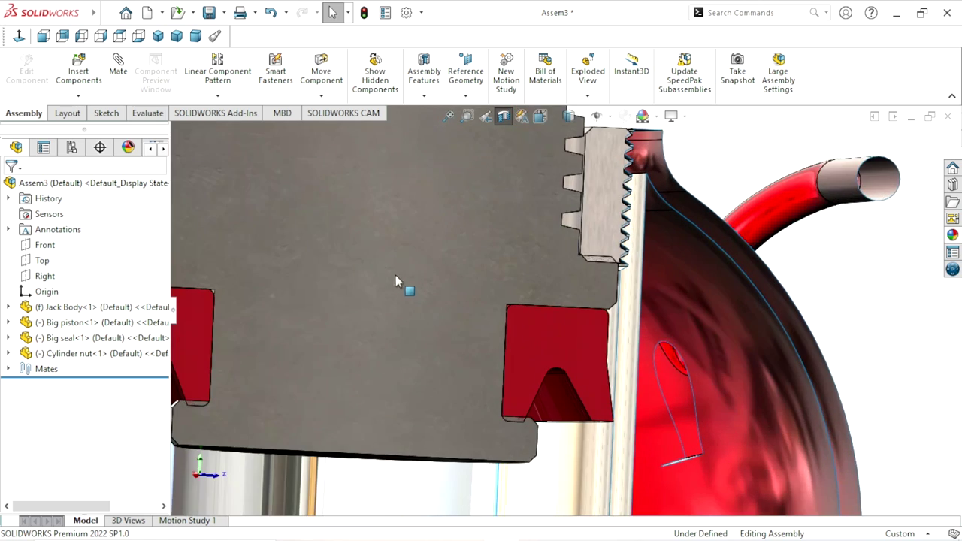
scroll(352, 282, "up", 1)
Drag the Big piston inside the sectioned body, then stop moving and deselect it
mouse_move(395, 251)
left_mouse_down()
mouse_move(382, 361)
mouse_move(399, 276)
mouse_move(413, 276)
mouse_move(423, 315)
mouse_move(429, 270)
mouse_move(432, 288)
mouse_move(427, 278)
left_mouse_up()
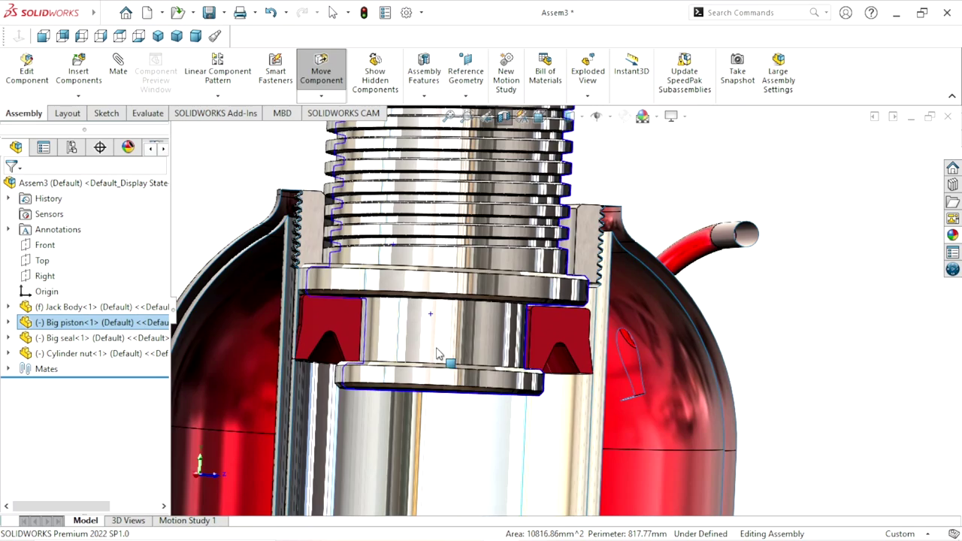
key("Escape")
scroll(443, 354, "up", 3)
scroll(558, 346, "down", 2)
key("Escape")
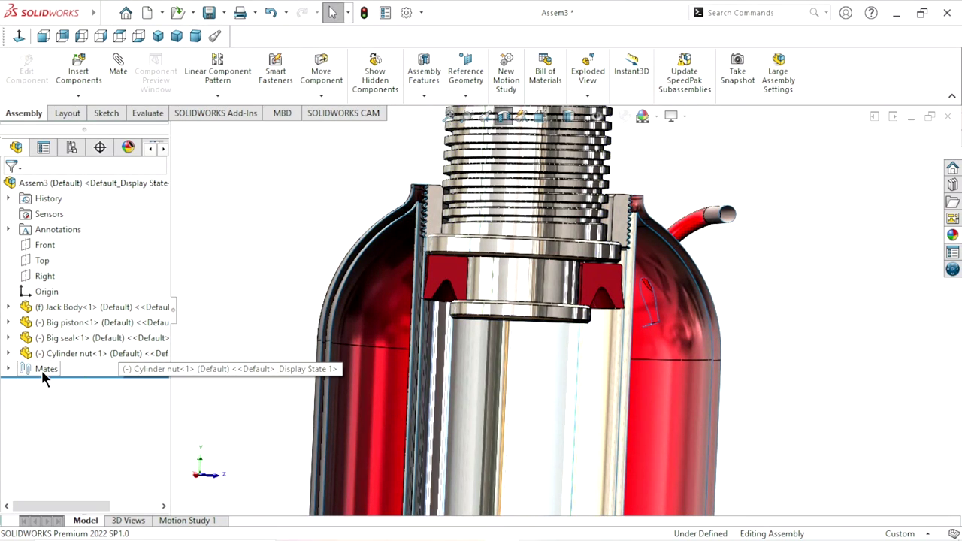
Edit the LimitDistance1 mate to a 152 mm maximum and close the mate panel
left_click(8, 369)
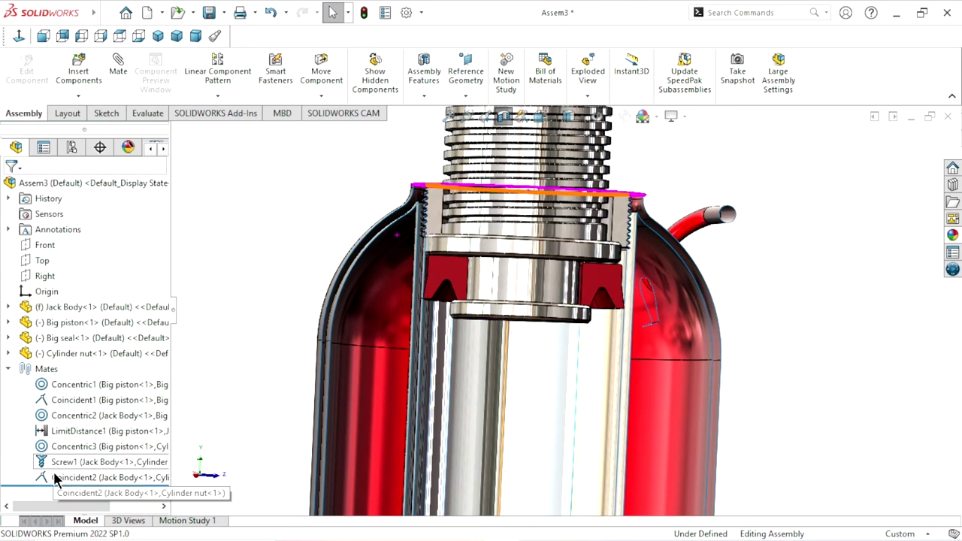
left_click(78, 431)
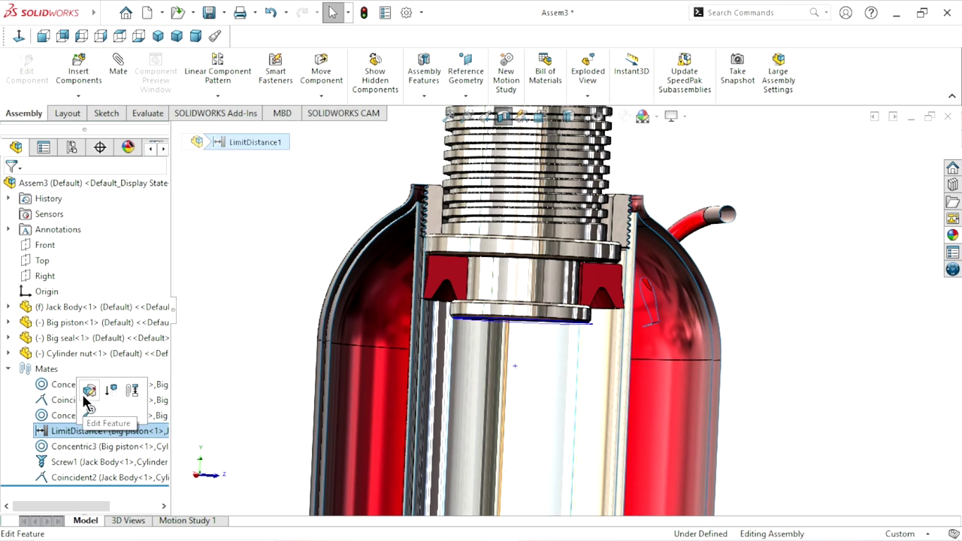
left_click(89, 389)
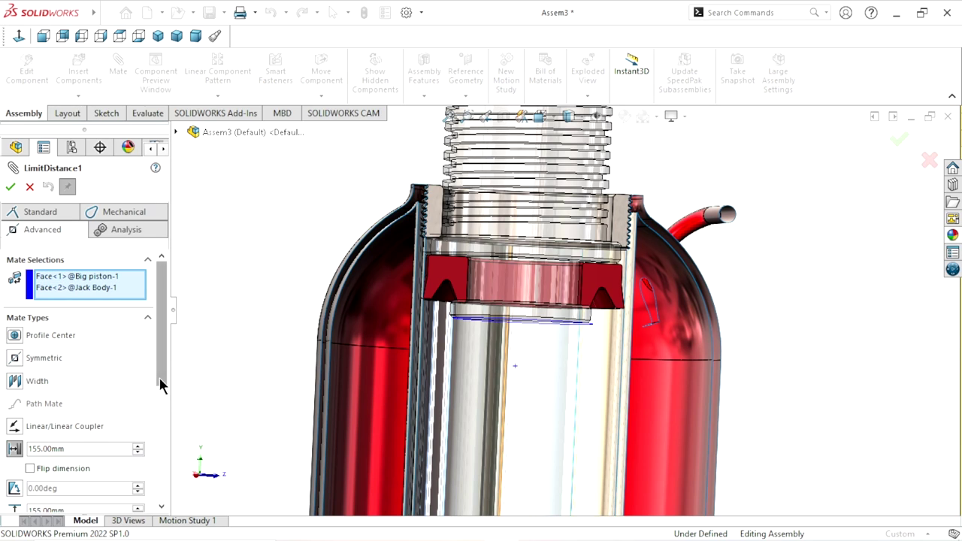
left_click_drag(160, 384, 161, 408)
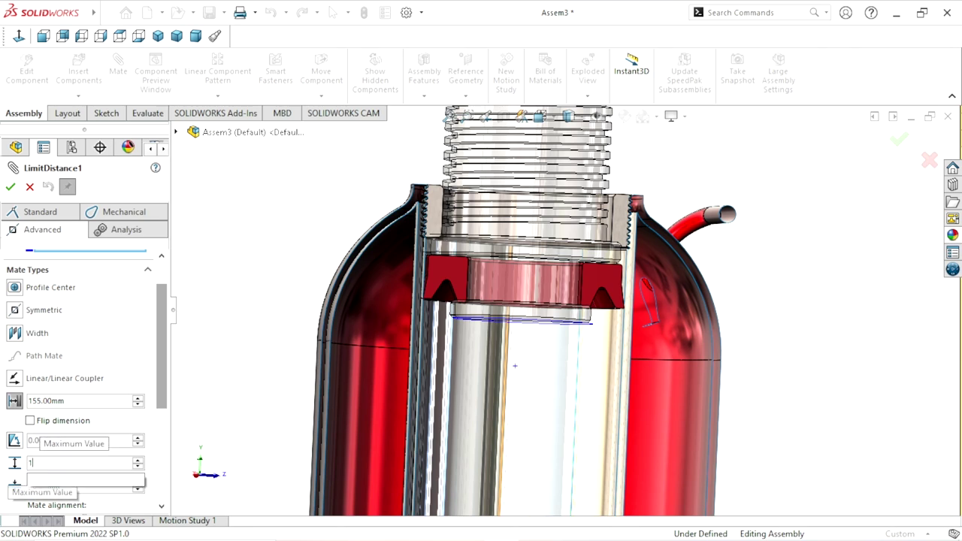
type("52.00mm")
left_click(234, 420)
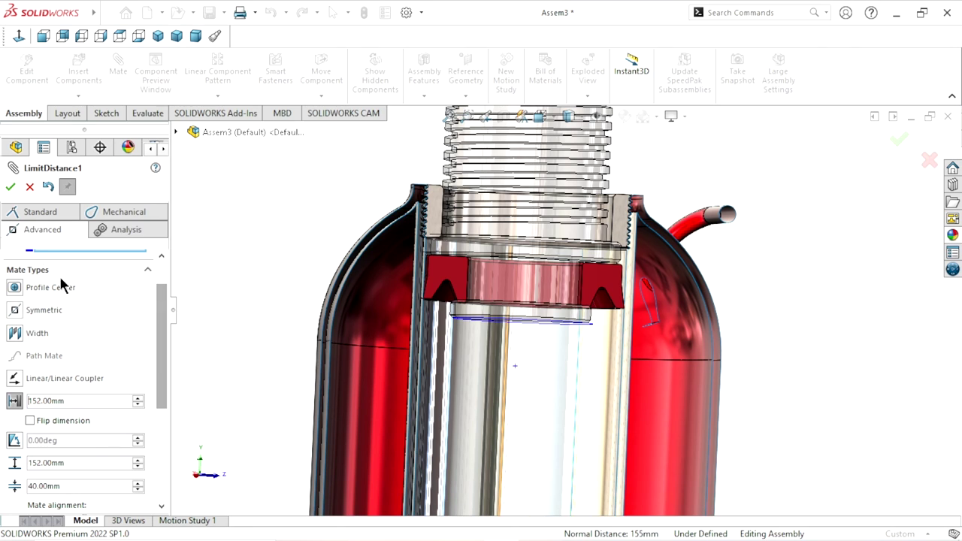
left_click(11, 187)
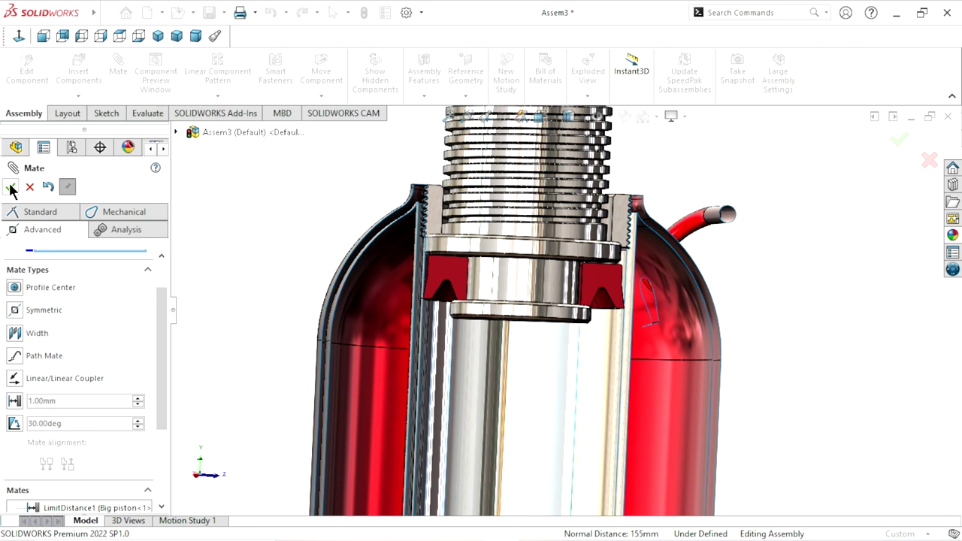
left_click(10, 187)
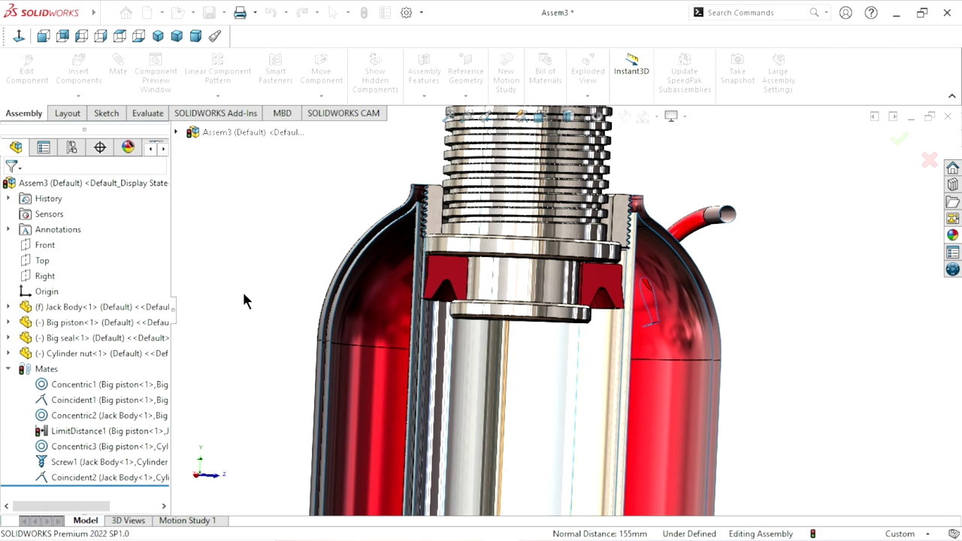
Drag the Big piston through the sectioned cylinder below the nut to test its limited travel
mouse_move(518, 217)
left_mouse_down()
mouse_move(550, 306)
mouse_move(489, 248)
left_mouse_up()
scroll(488, 248, "up", 2)
left_click(281, 192)
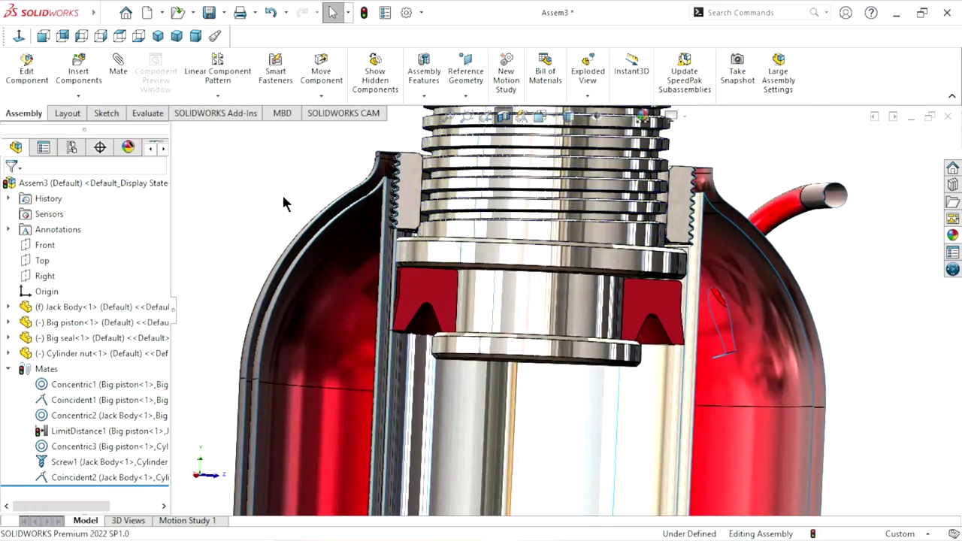
scroll(301, 212, "down", 2)
scroll(542, 305, "up", 2)
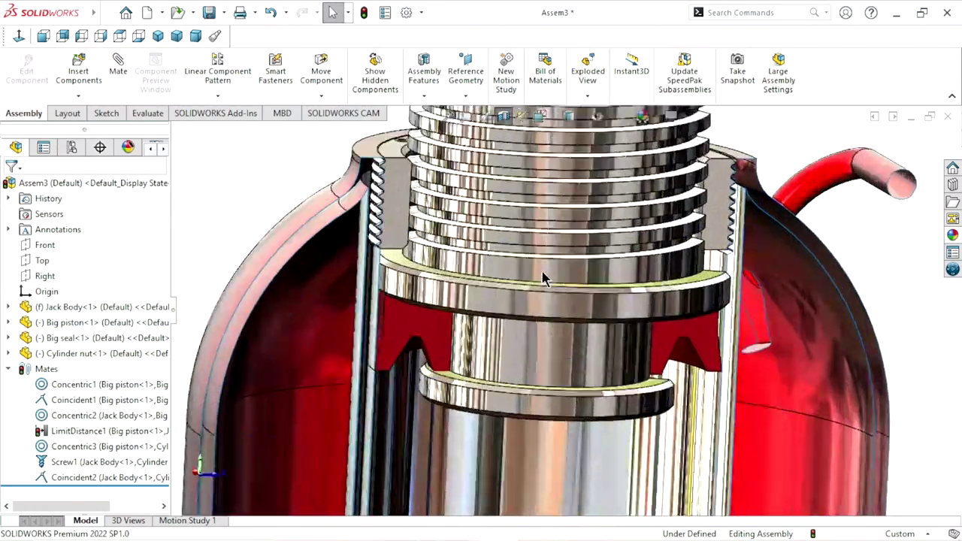
scroll(539, 289, "up", 2)
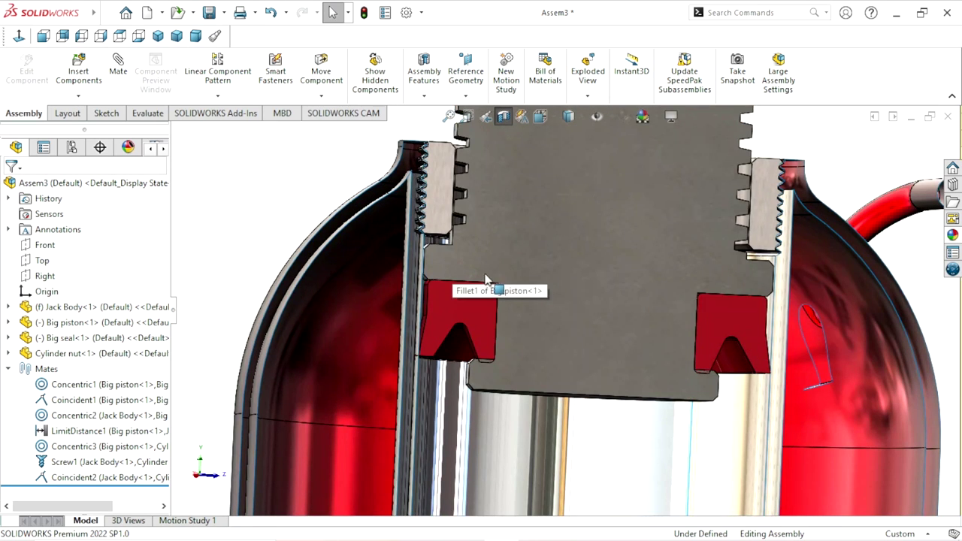
left_click(506, 246)
mouse_move(506, 247)
left_mouse_down()
mouse_move(542, 271)
mouse_move(560, 173)
mouse_move(883, 287)
mouse_move(285, 234)
left_mouse_up()
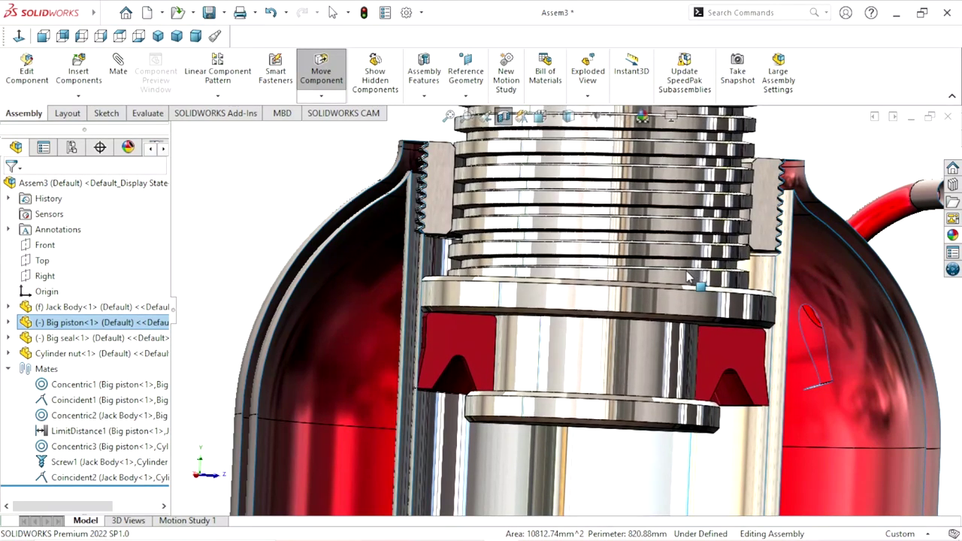
key("Escape")
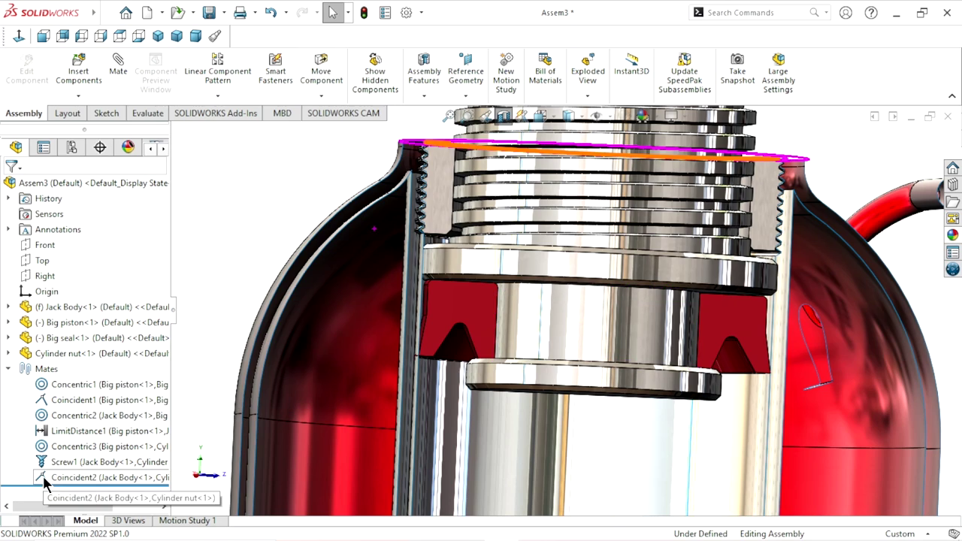
Change LimitDistance1's maximum distance to 154 mm and close the mate settings
left_click(64, 433)
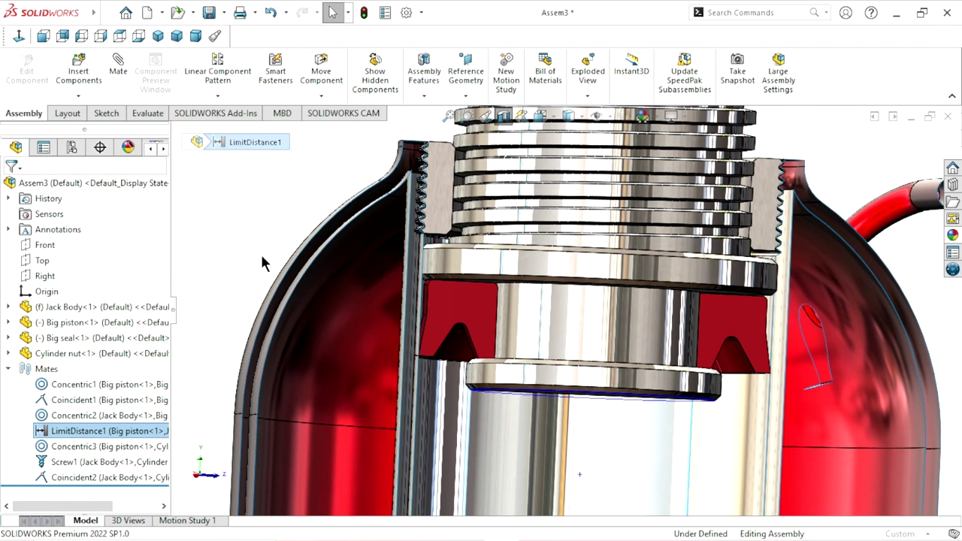
left_click(71, 136)
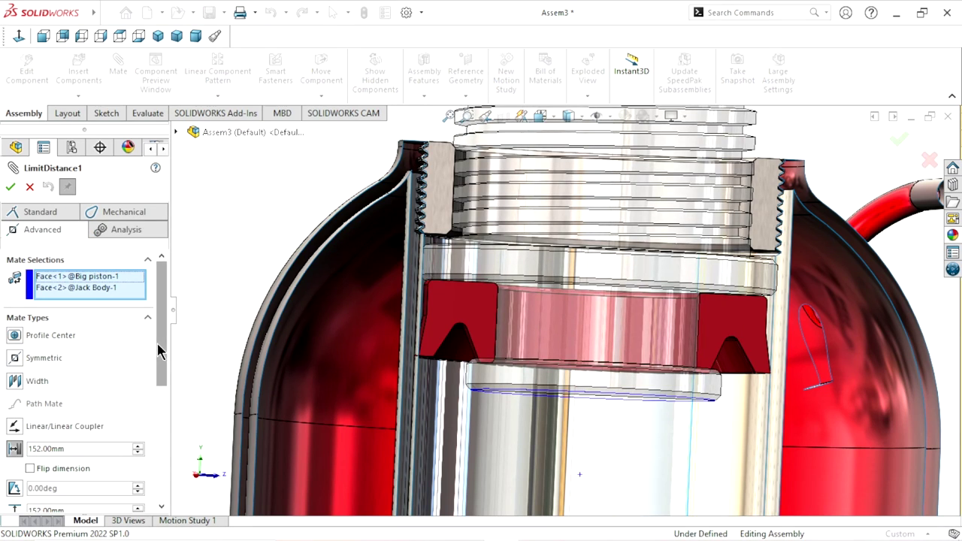
scroll(160, 353, "down", 3)
type("154")
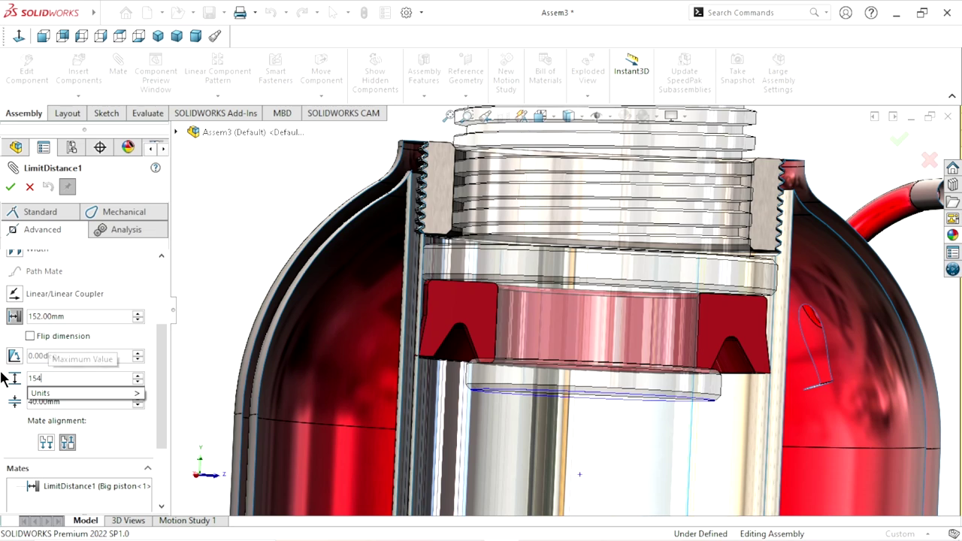
left_click(10, 187)
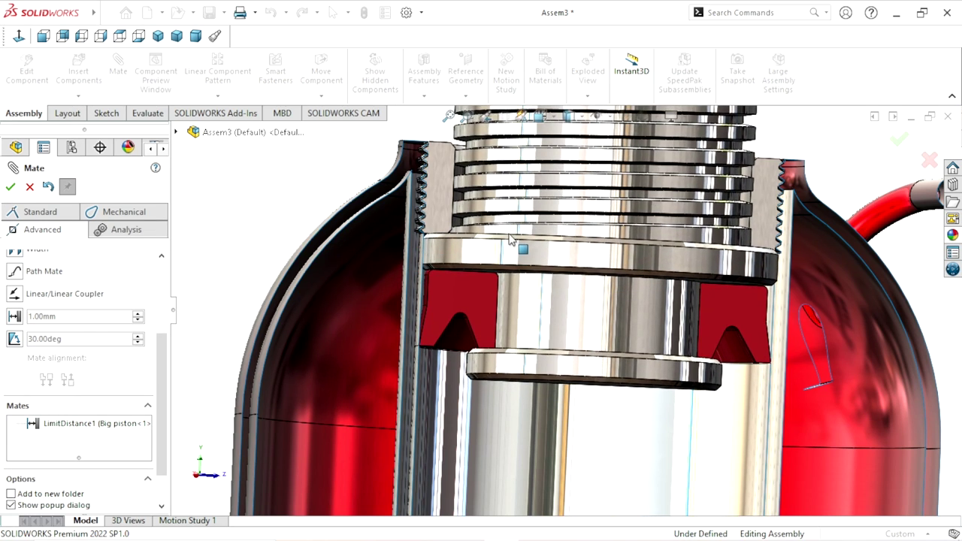
scroll(477, 248, "down", 3)
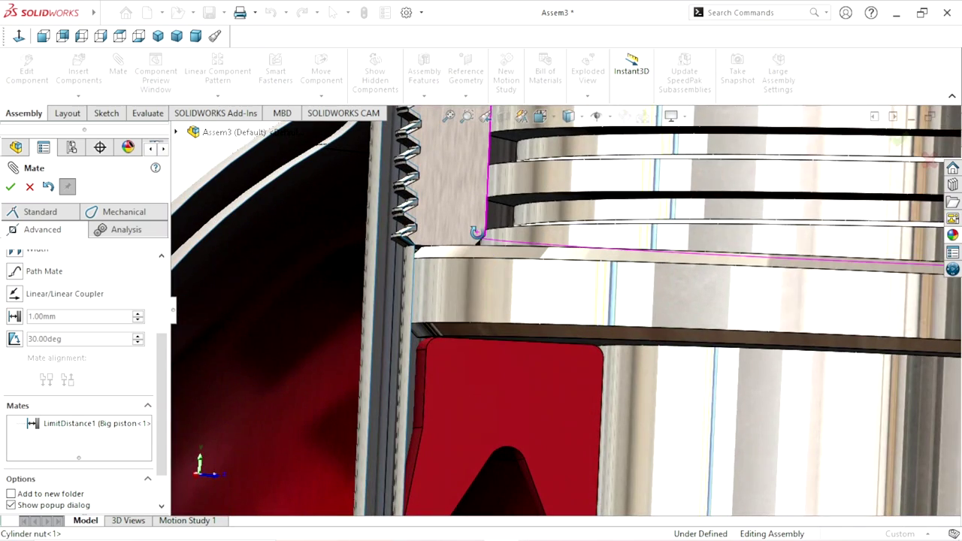
scroll(481, 245, "down", 2)
scroll(490, 263, "down", 2)
scroll(490, 267, "up", 2)
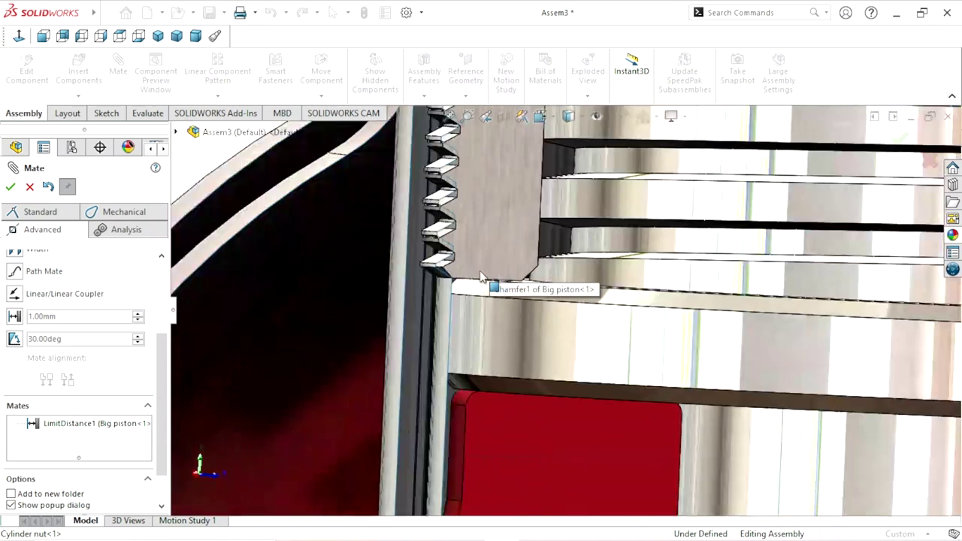
scroll(520, 297, "up", 2)
scroll(538, 308, "up", 2)
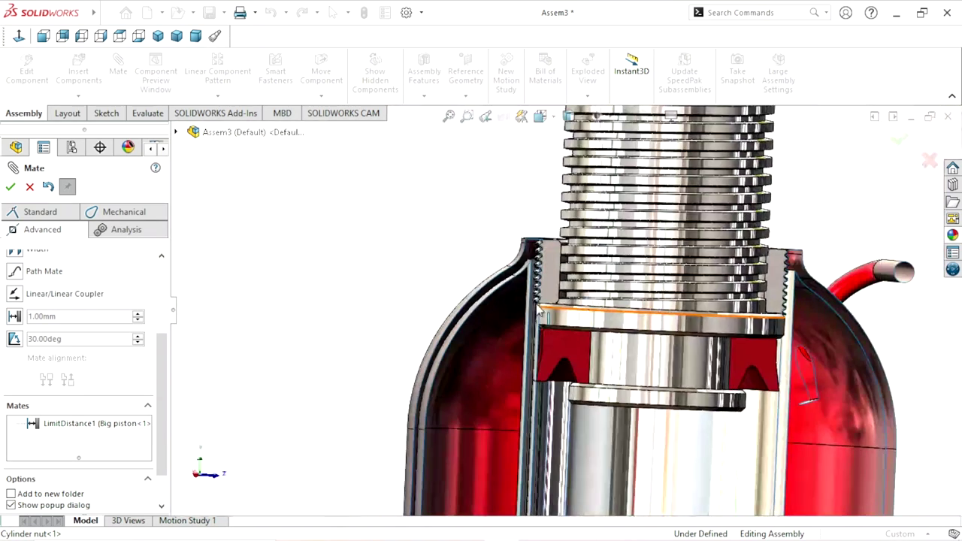
left_click(27, 188)
Turn off the section cut and make the Jack Body transparent
left_click(503, 116)
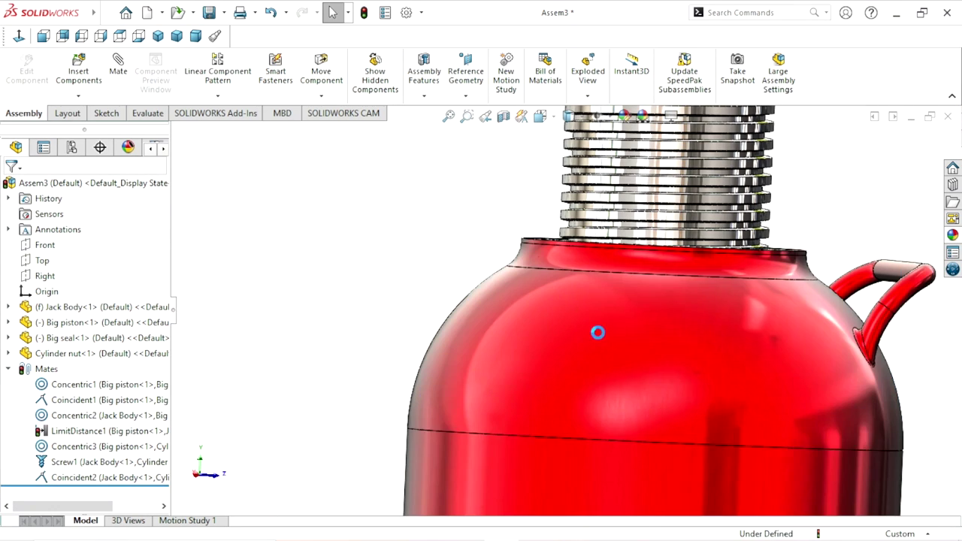
scroll(574, 372, "up", 2)
scroll(635, 374, "up", 3)
scroll(661, 370, "down", 2)
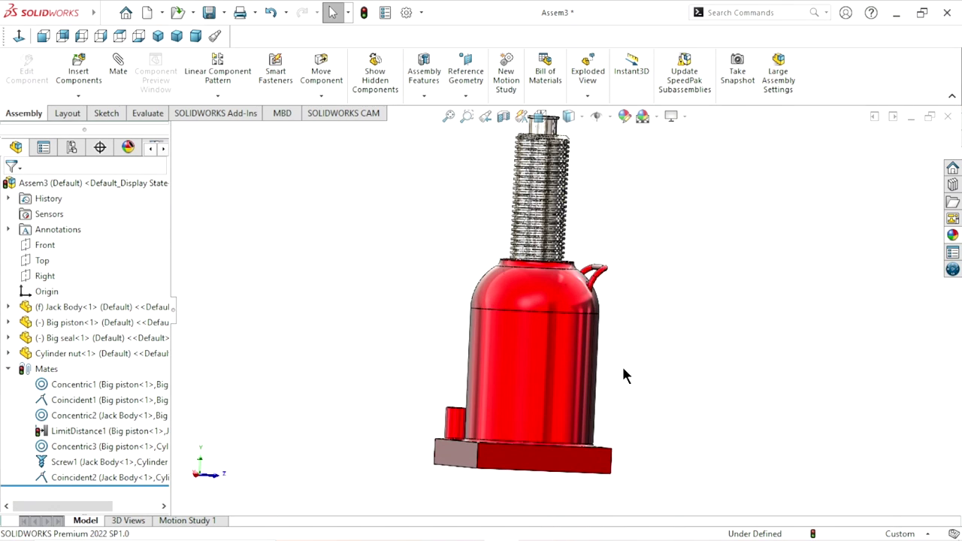
left_click(590, 353)
left_click(734, 268)
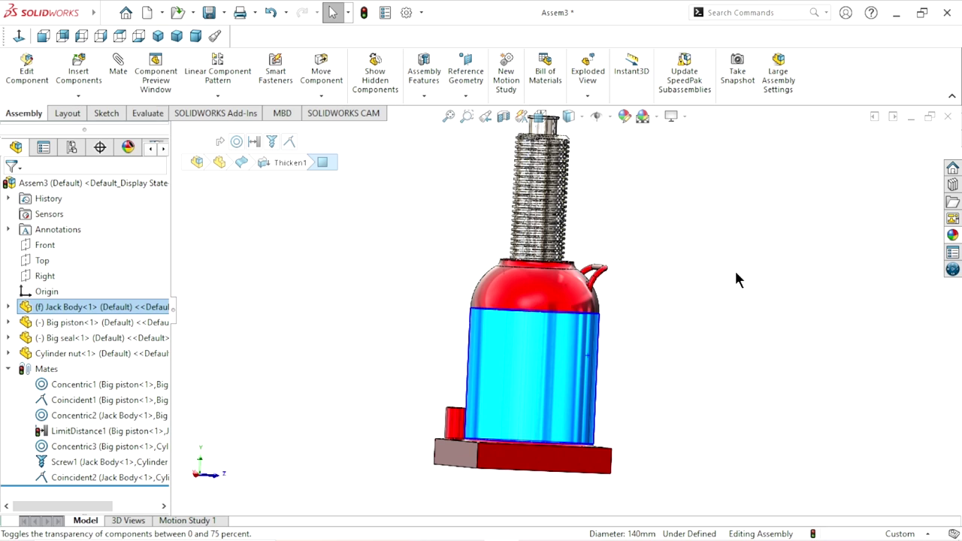
scroll(541, 233, "down", 3)
Screw the Big piston further down its thread into the Jack Body
left_click(509, 204)
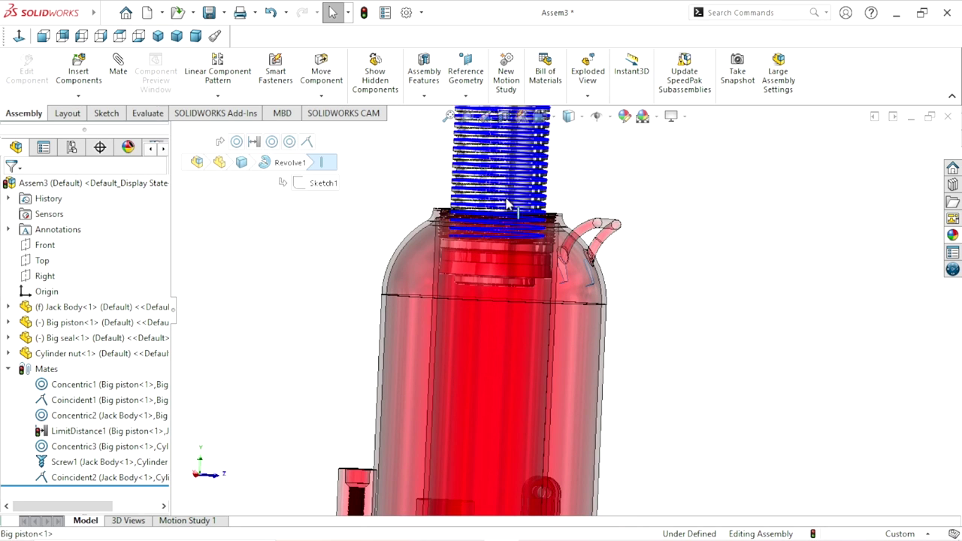
left_click_drag(509, 207, 515, 270)
key("Escape")
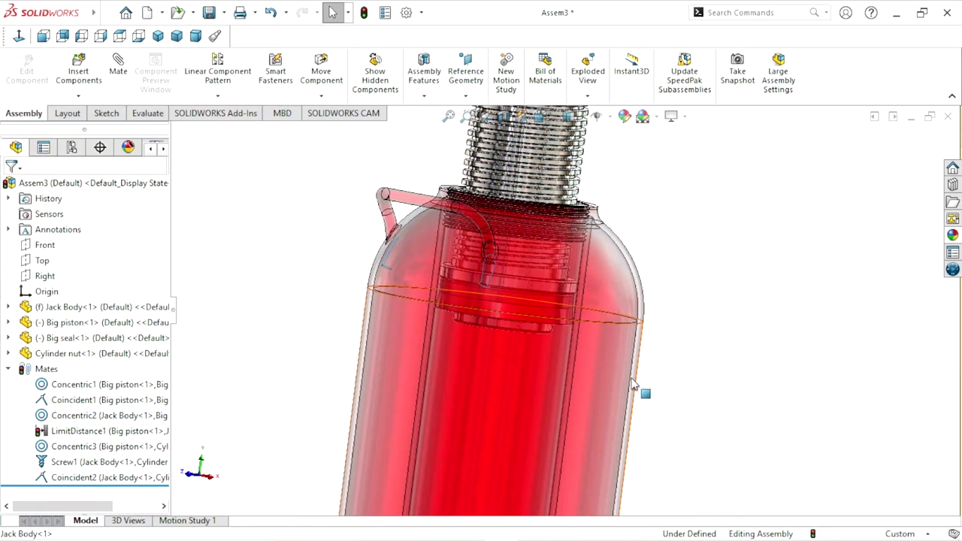
Make the Jack Body opaque again
left_click(633, 384)
left_click(777, 294)
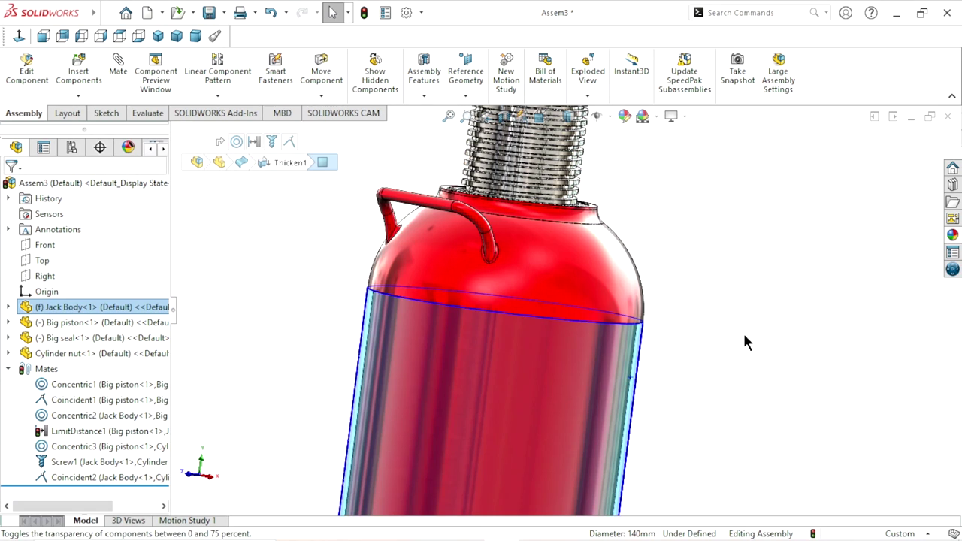
scroll(654, 361, "up", 3)
scroll(601, 315, "down", 3)
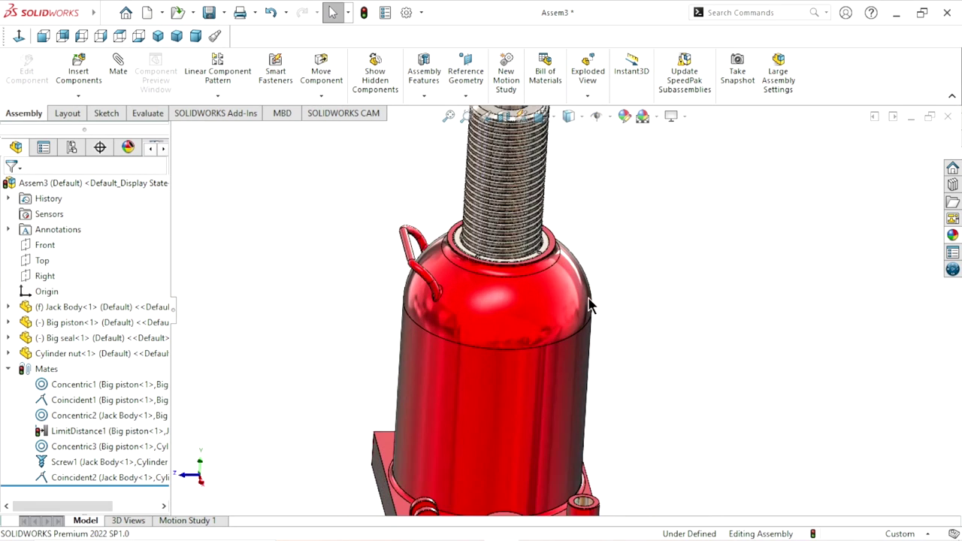
scroll(556, 270, "down", 3)
scroll(475, 277, "down", 3)
scroll(475, 277, "up", 3)
scroll(511, 256, "up", 3)
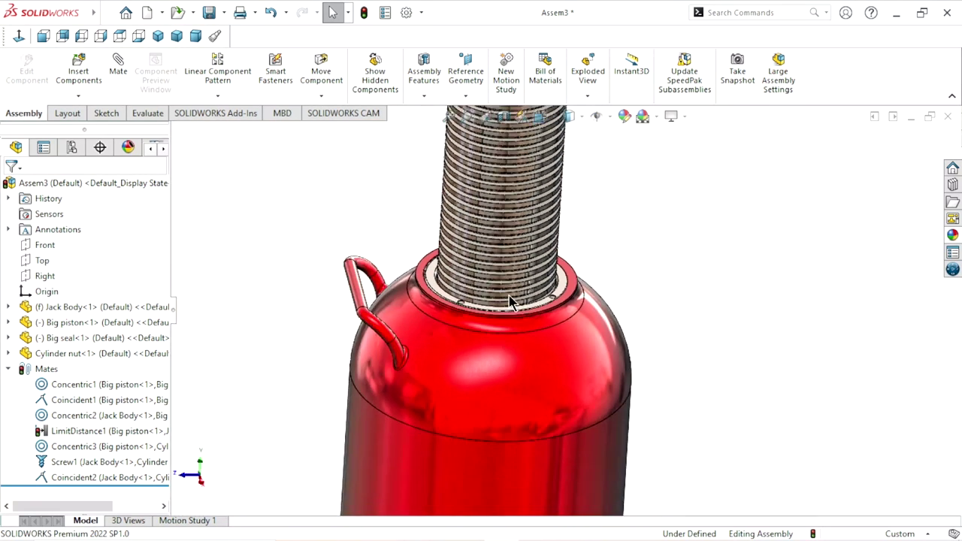
scroll(526, 226, "up", 2)
scroll(694, 256, "down", 2)
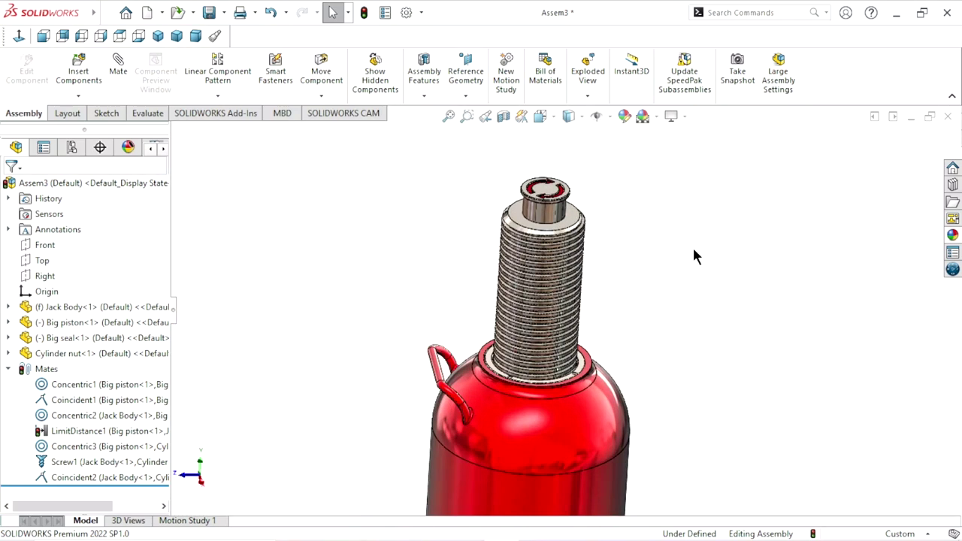
Insert the Piston plate and the Piston Nut beside the jack, the nut above the plate
left_click(83, 74)
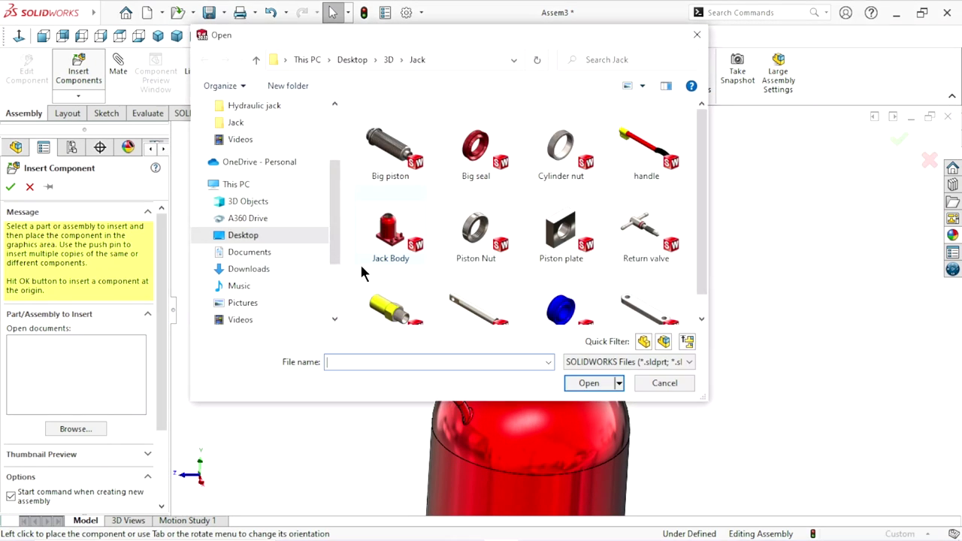
left_click(568, 237)
left_click(574, 381)
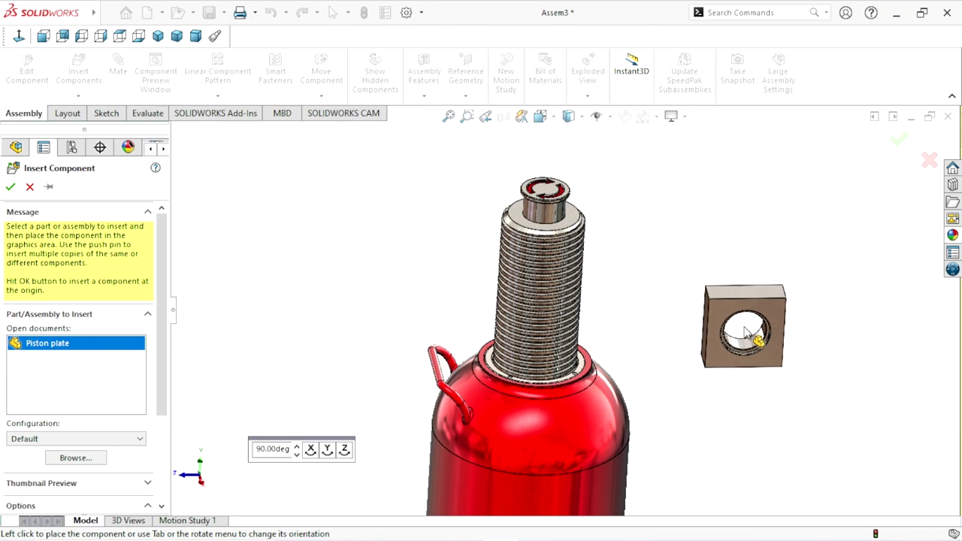
left_click(744, 338)
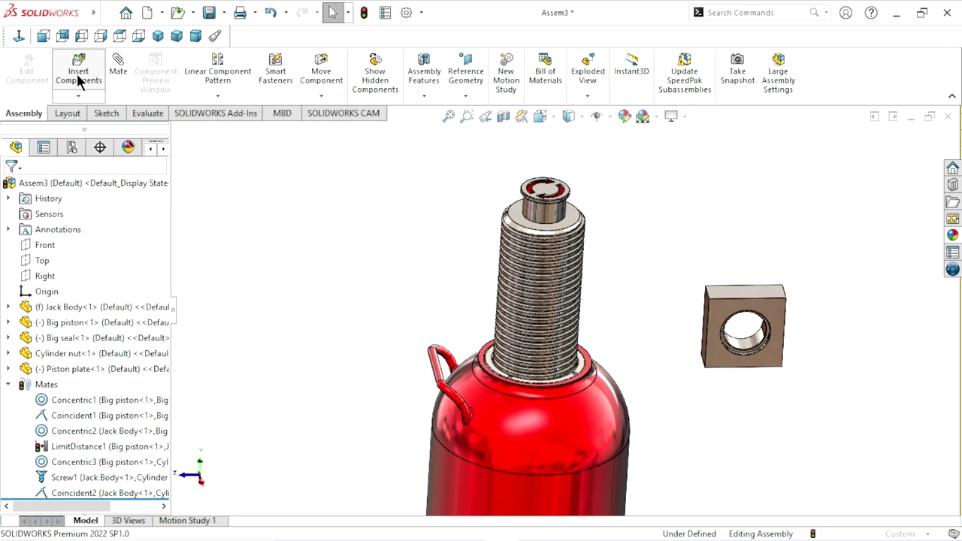
left_click(77, 73)
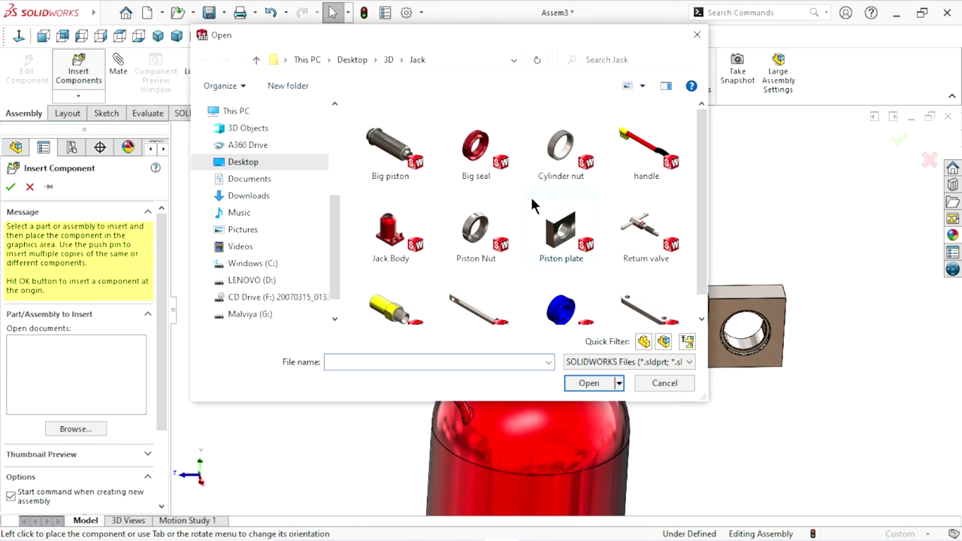
left_click(495, 255)
left_click(588, 384)
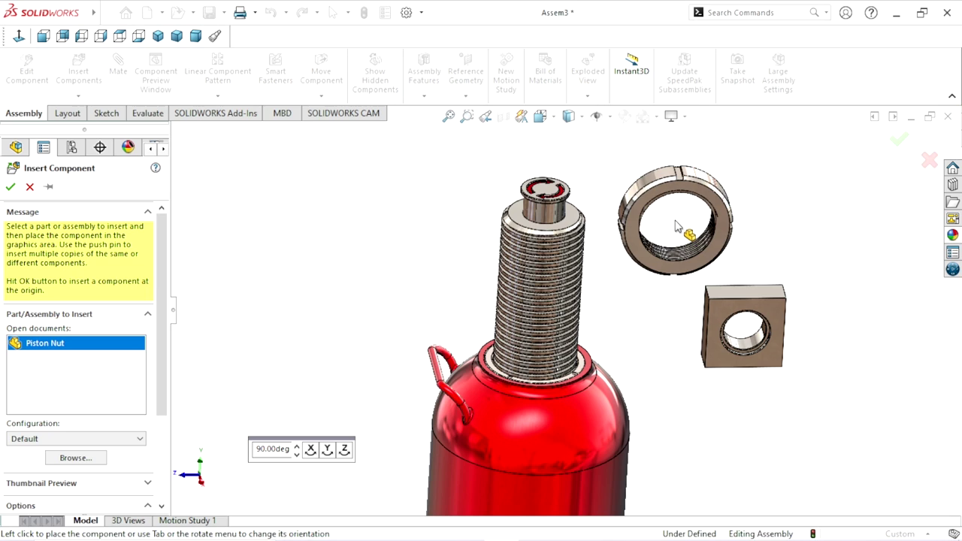
left_click(676, 227)
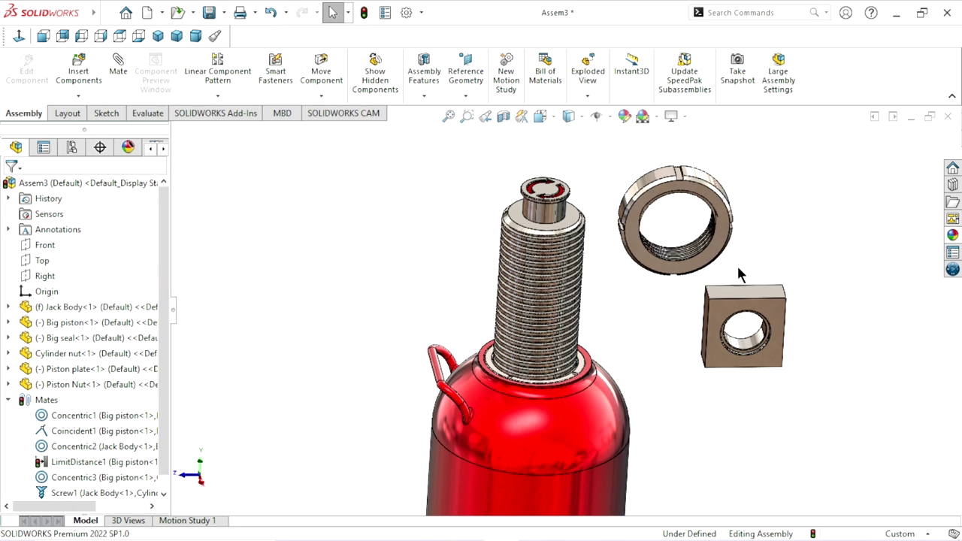
Rotate the Piston Nut and Piston plate so both lie flat, the plate's hole facing up
scroll(725, 252, "down", 2)
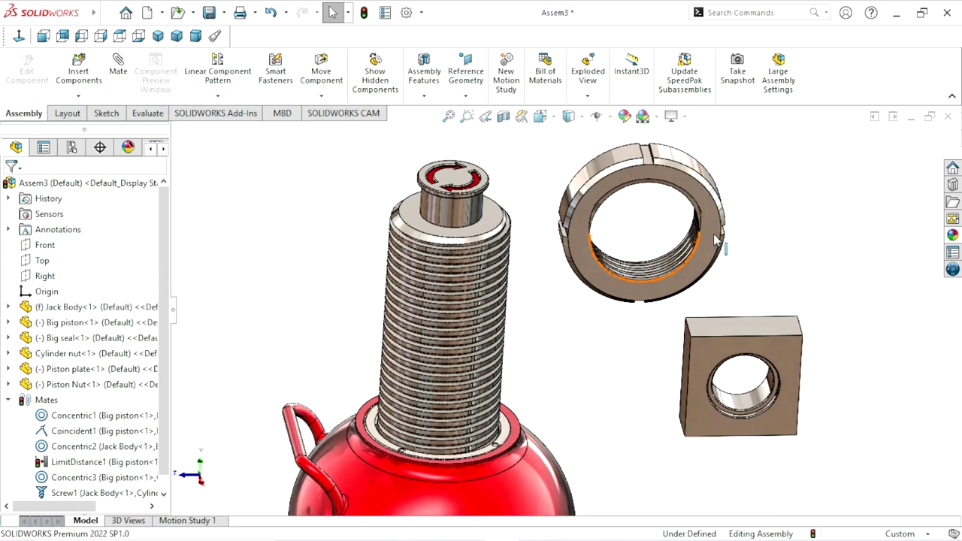
left_click(322, 95)
left_click(328, 120)
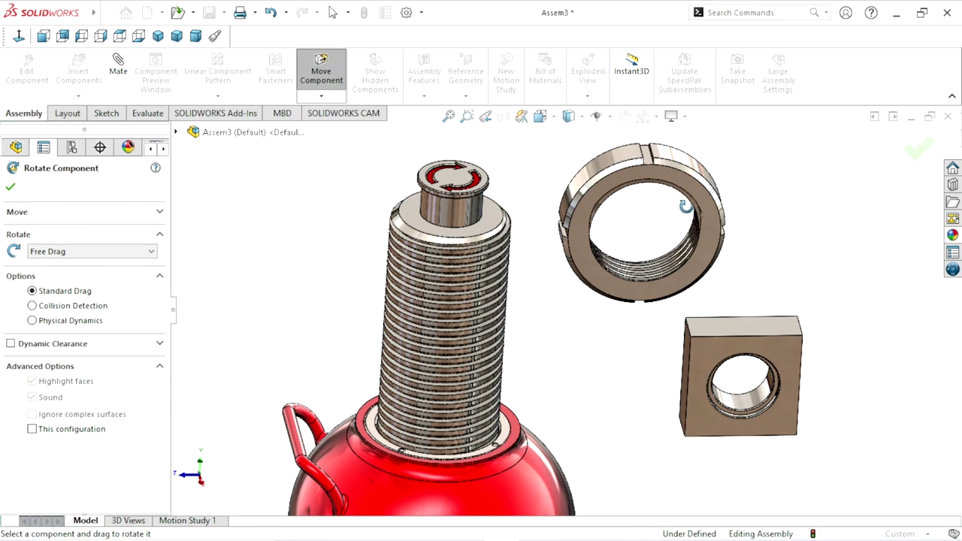
mouse_move(703, 151)
left_mouse_down()
mouse_move(671, 143)
mouse_move(804, 217)
left_mouse_up()
left_click_drag(795, 318, 776, 385)
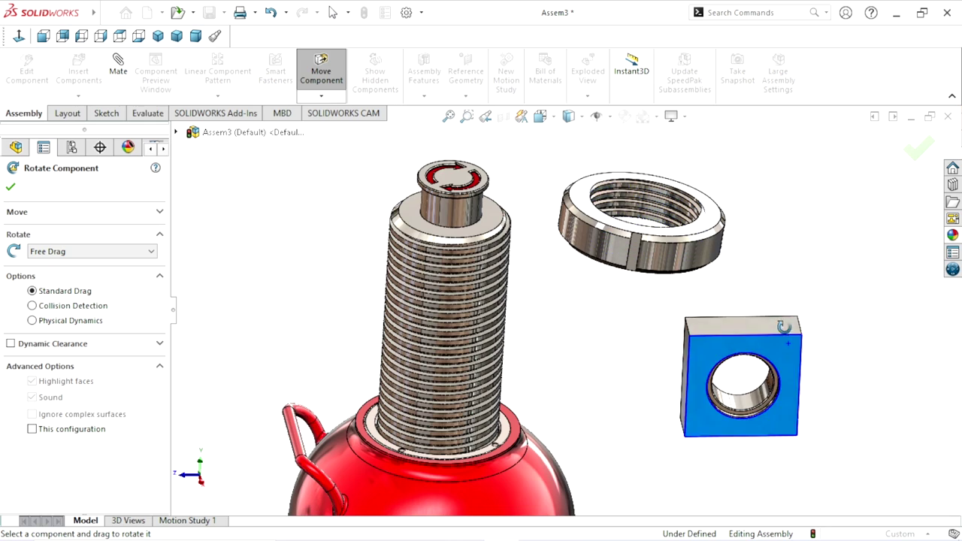
left_click_drag(782, 292, 768, 250)
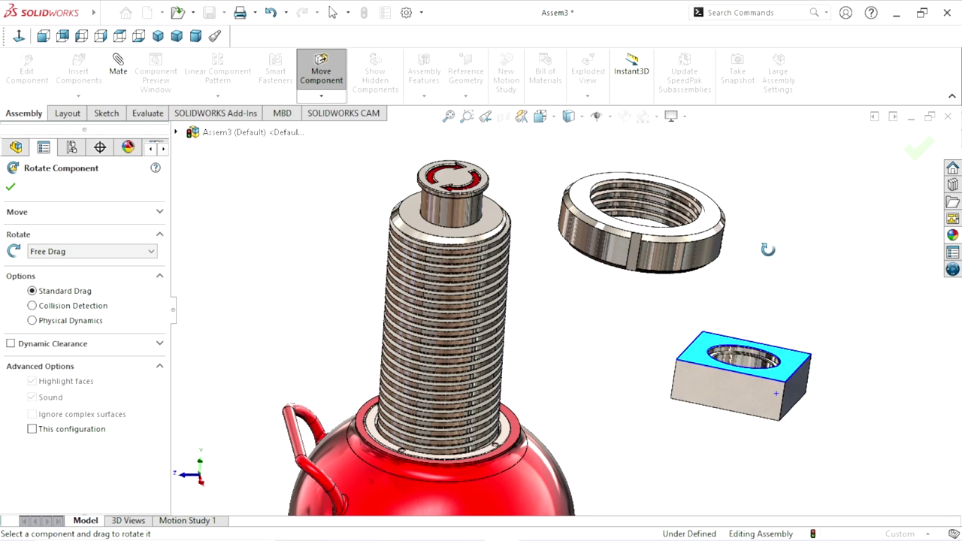
key("Escape")
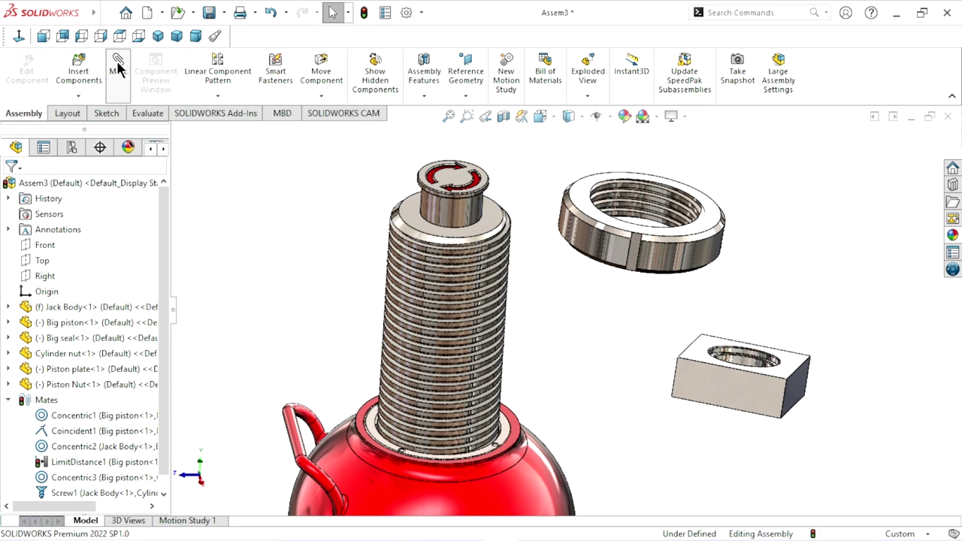
Mate the Piston Nut concentric with the Big piston
left_click(611, 255)
left_click(454, 218)
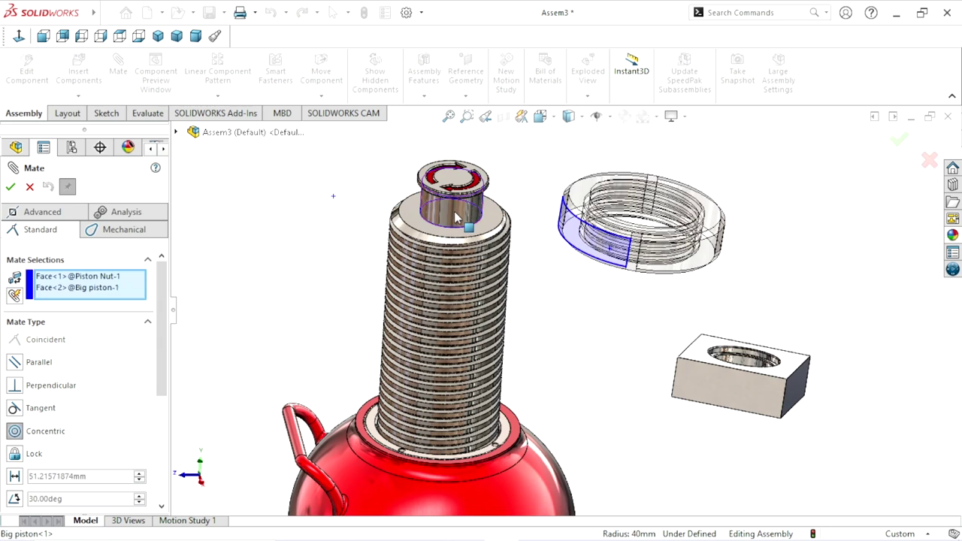
left_click(10, 188)
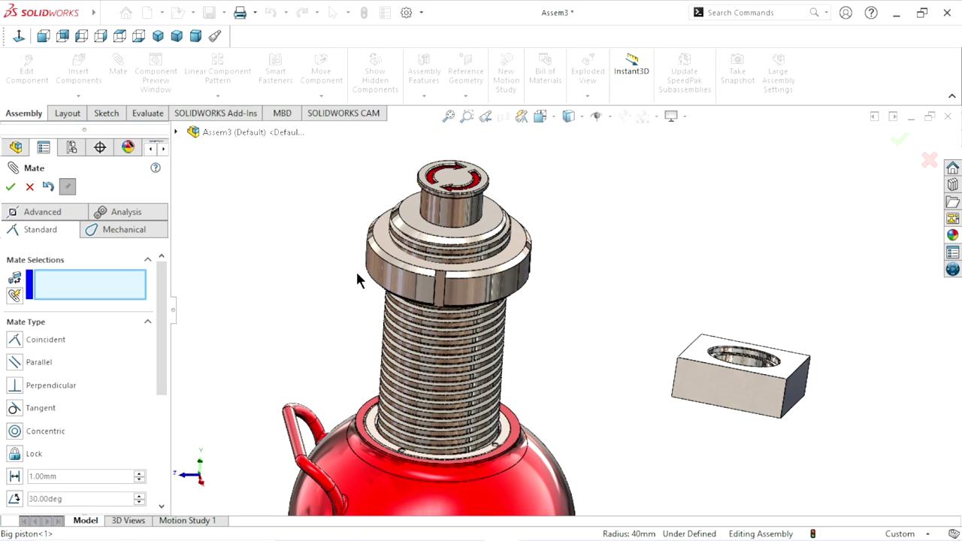
Mate the Piston plate's hole concentric with the Big piston's round face
middle_click_drag(425, 312, 442, 340, "ctrl")
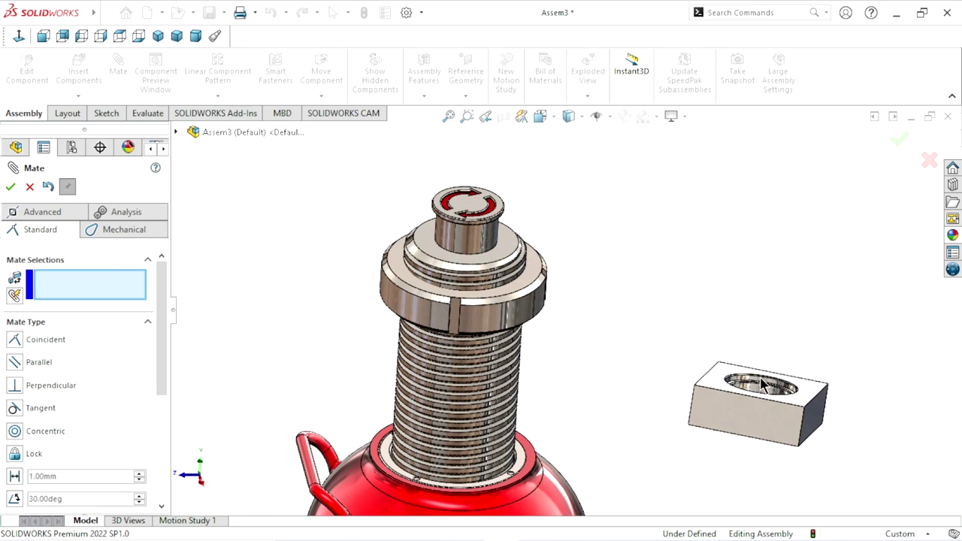
scroll(762, 392, "down", 3)
scroll(751, 392, "down", 1)
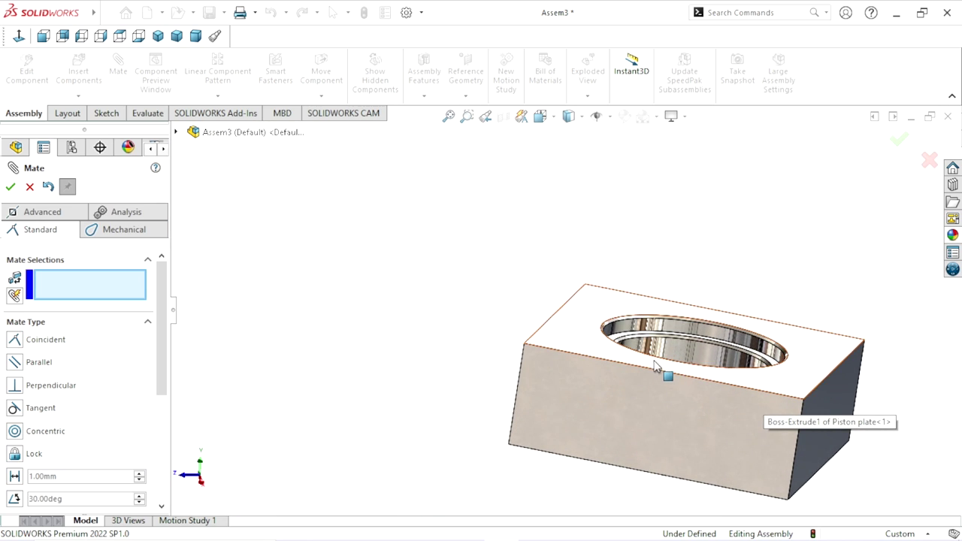
left_click(699, 352)
scroll(518, 322, "up", 3)
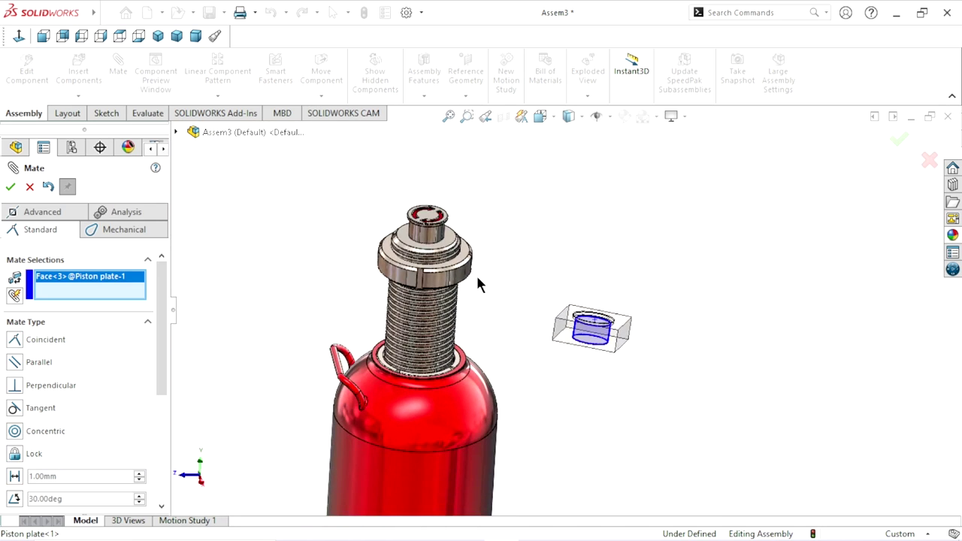
scroll(444, 239, "down", 2)
scroll(444, 239, "down", 1)
left_click(431, 260)
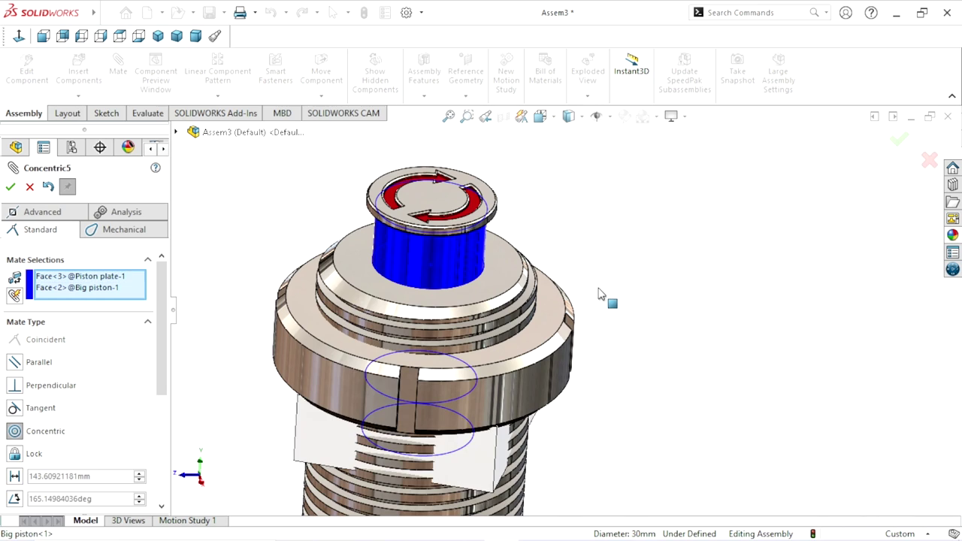
left_click(776, 258)
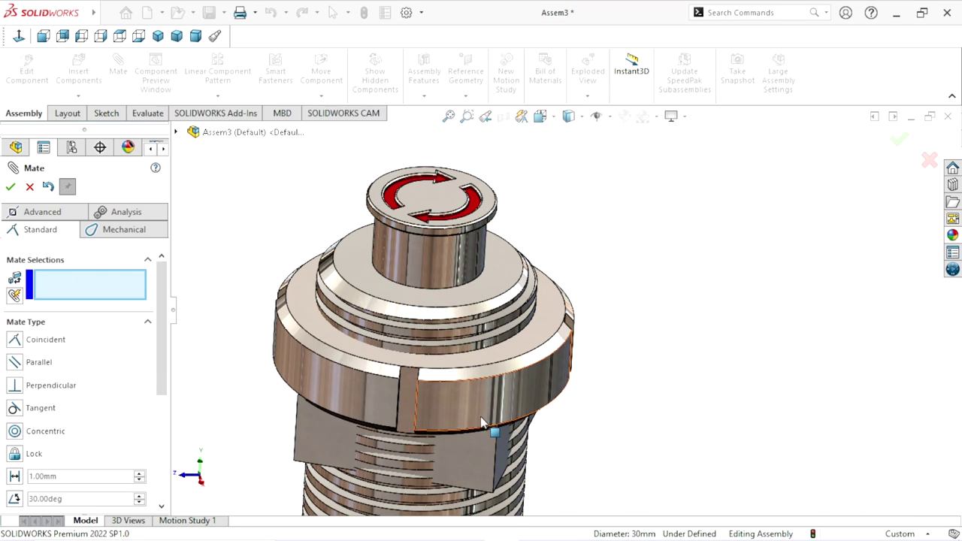
Seat the Piston plate's bottom face on the piston collar with a coincident mate
mouse_move(471, 446)
left_mouse_down()
mouse_move(478, 215)
mouse_move(487, 228)
left_mouse_up()
scroll(624, 264, "up", 3)
scroll(626, 242, "down", 2)
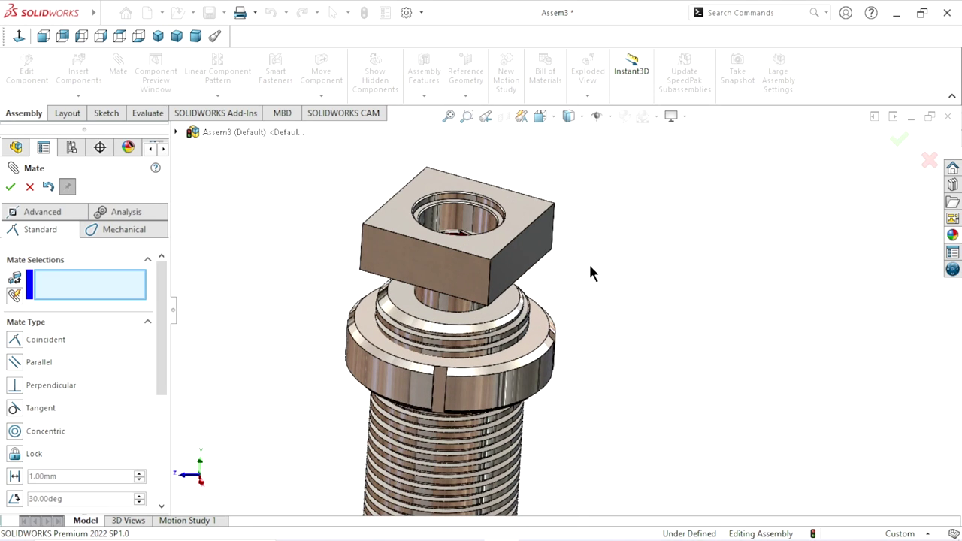
middle_click_drag(583, 319, 496, 239)
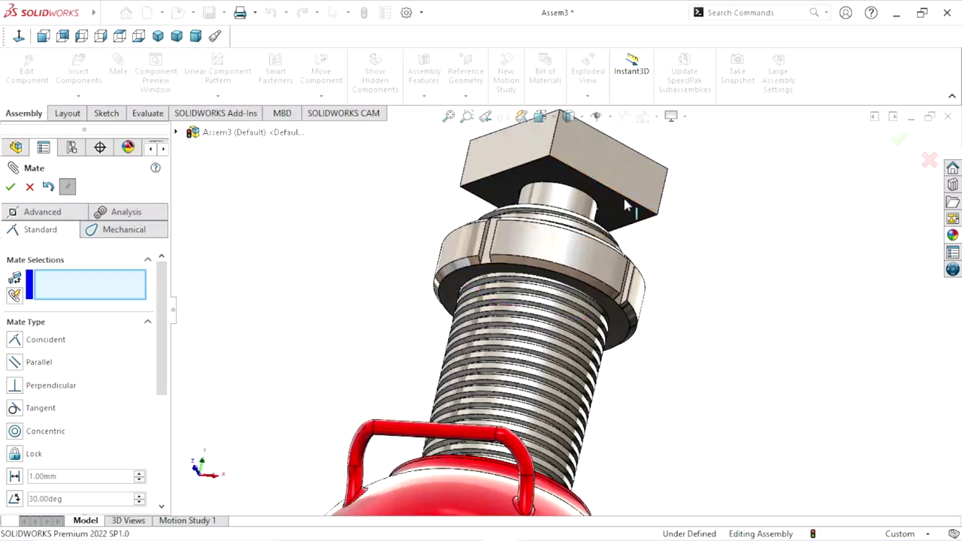
scroll(496, 239, "down", 2)
left_click(494, 189)
mouse_move(724, 258)
middle_mouse_down()
mouse_move(700, 352)
mouse_move(483, 250)
middle_mouse_up()
left_click(483, 250)
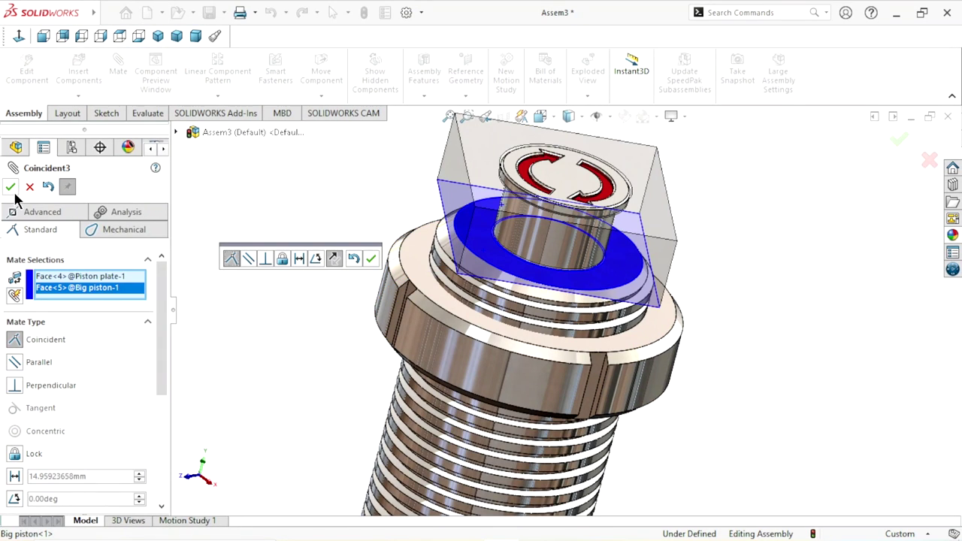
left_click(372, 260)
scroll(636, 266, "up", 3)
scroll(727, 306, "down", 4)
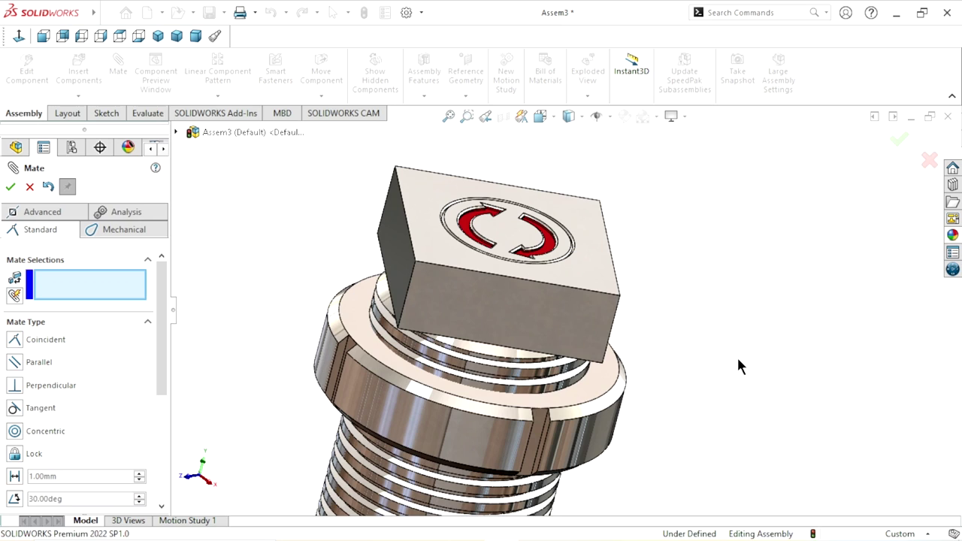
scroll(629, 352, "up", 3)
scroll(597, 372, "down", 3)
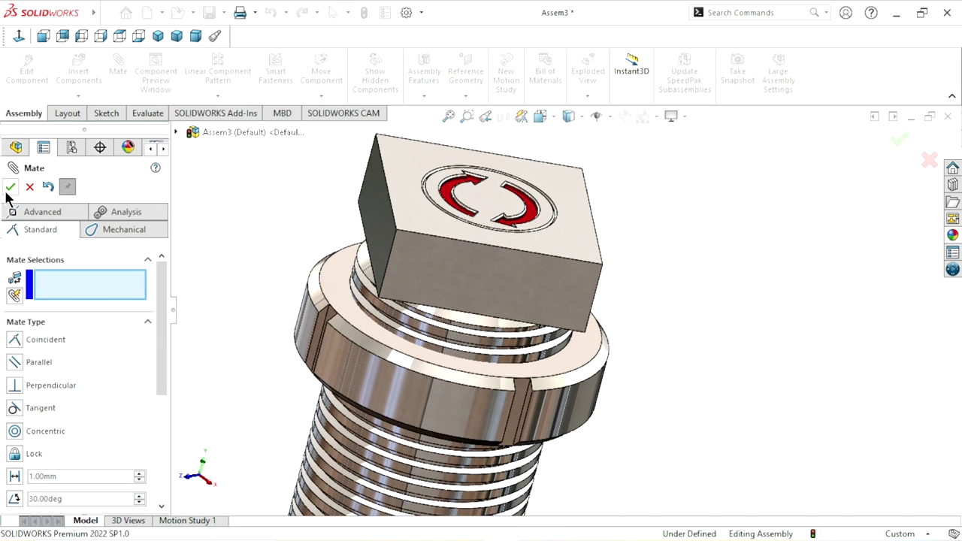
Hide the Piston plate
key("Escape")
left_click(547, 287)
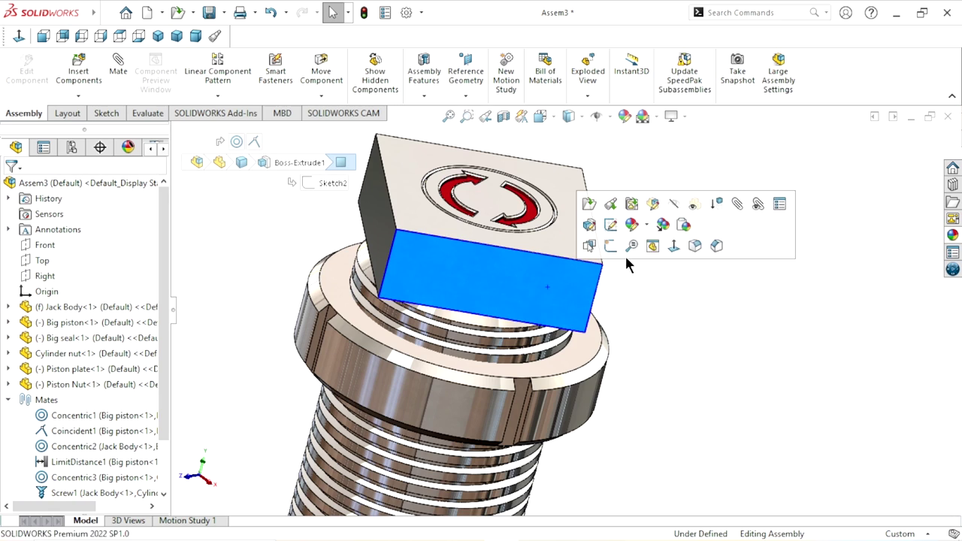
left_click(677, 205)
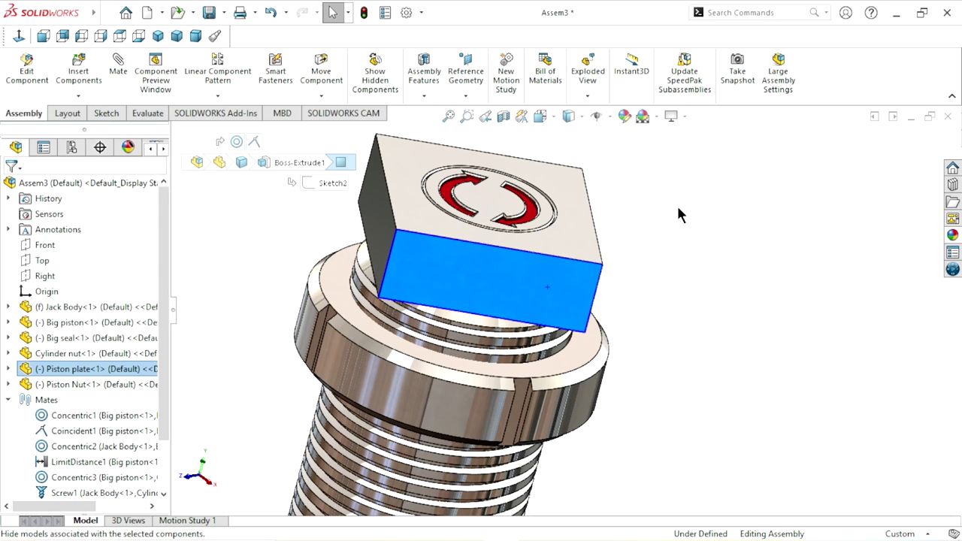
scroll(726, 331, "up", 2)
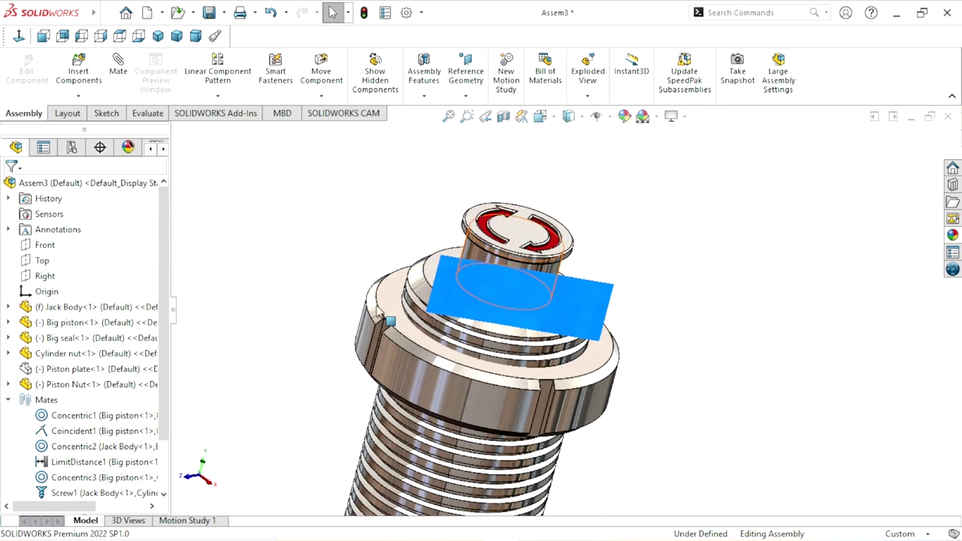
Pull the Piston Nut up off the Big piston along its axis
mouse_move(680, 330)
middle_mouse_down()
mouse_move(569, 347)
mouse_move(641, 336)
middle_mouse_up()
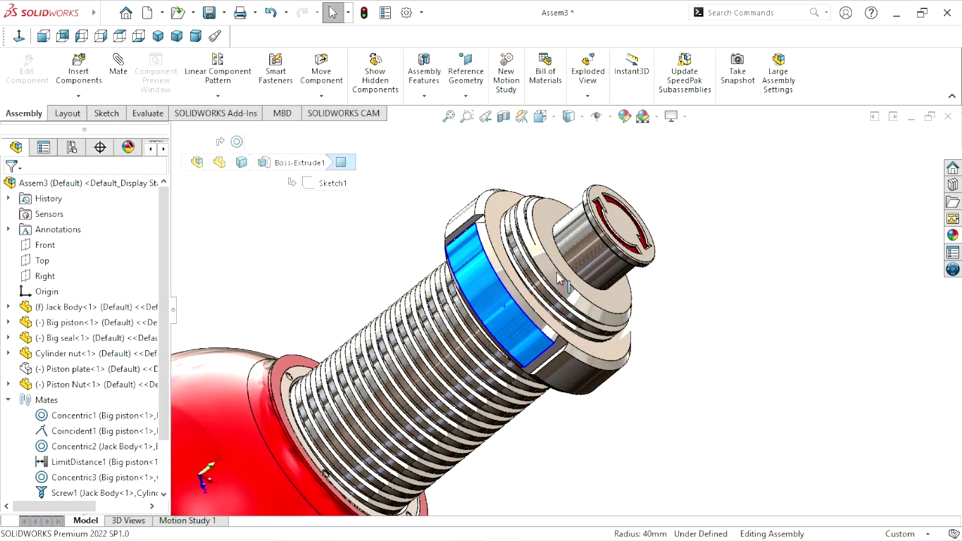
left_click_drag(506, 310, 719, 300)
key("Escape")
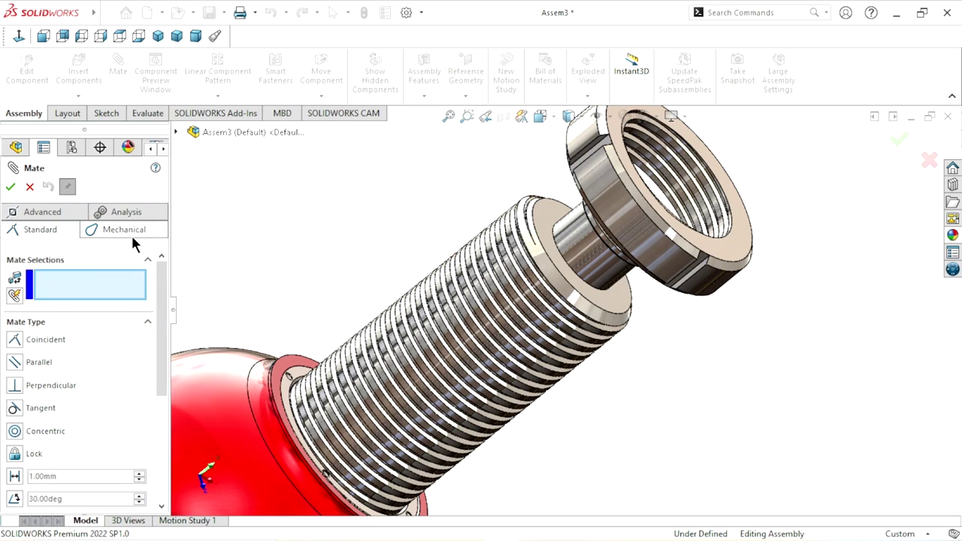
Start a Screw mate between the Big piston's thread face and the Piston Nut's thread face
left_click(137, 230)
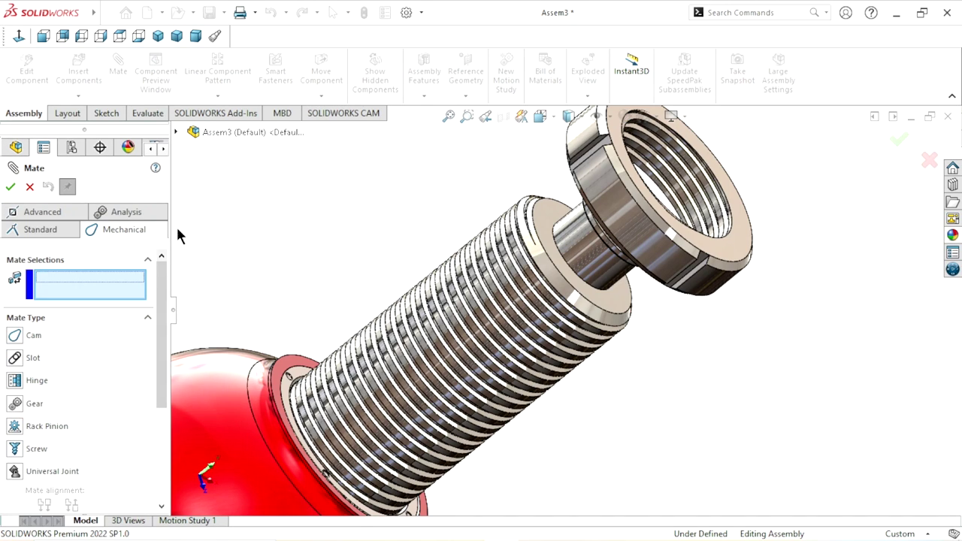
left_click(23, 451)
mouse_move(163, 364)
left_mouse_down()
mouse_move(163, 392)
mouse_move(161, 336)
left_mouse_up()
scroll(571, 301, "down", 3)
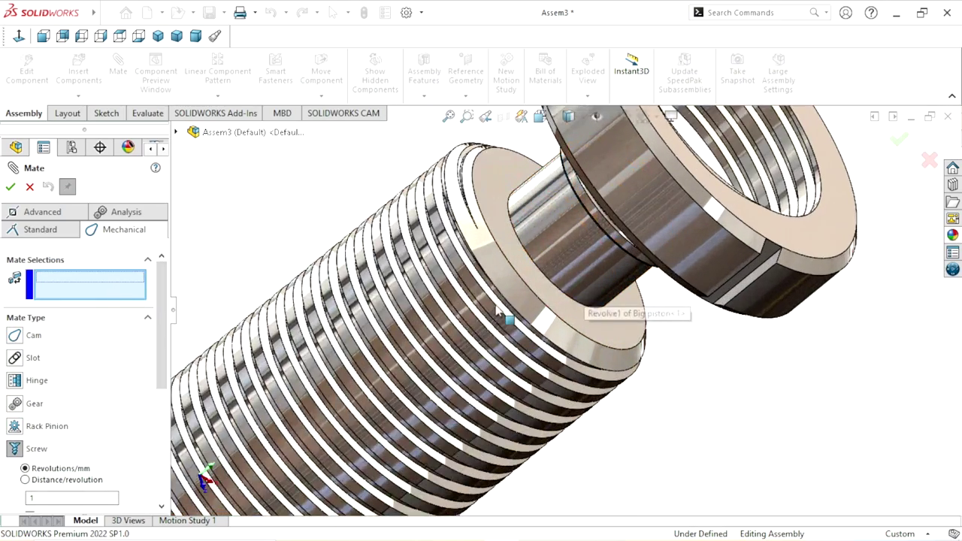
left_click(448, 250)
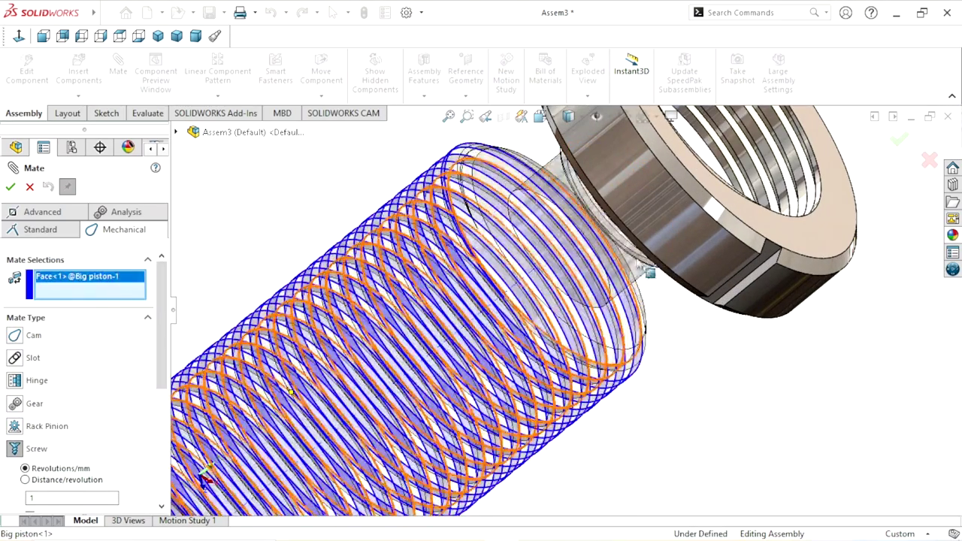
left_click(748, 163)
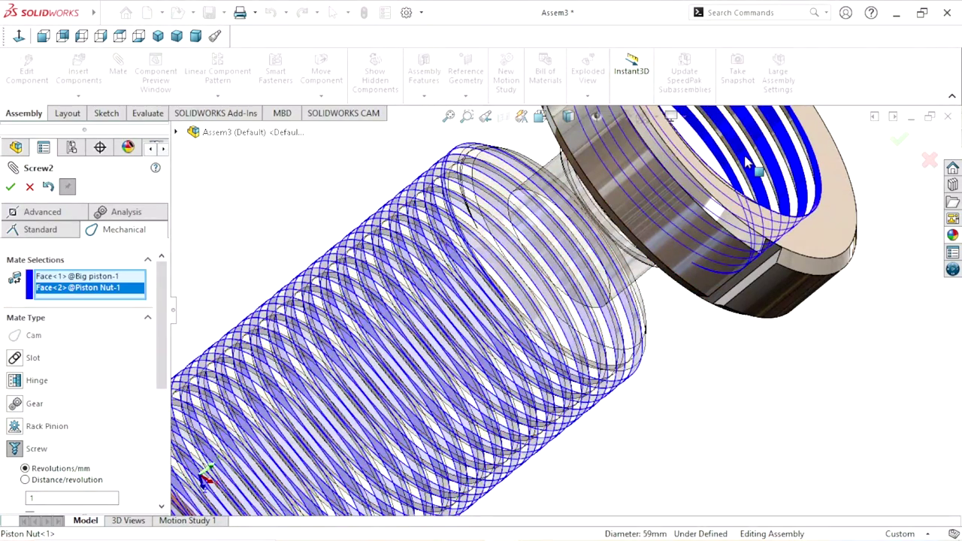
Set the screw mate to 5 revolutions/mm, reversed, and confirm it as Screw2
scroll(654, 321, "up", 2)
scroll(653, 321, "up", 2)
scroll(654, 322, "up", 1)
scroll(657, 387, "down", 2)
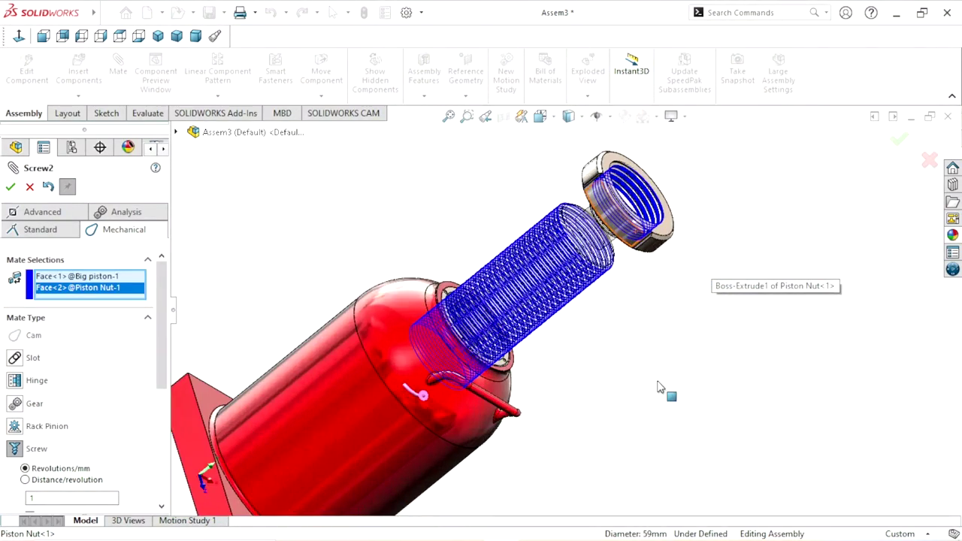
middle_click_drag(622, 372, 607, 388)
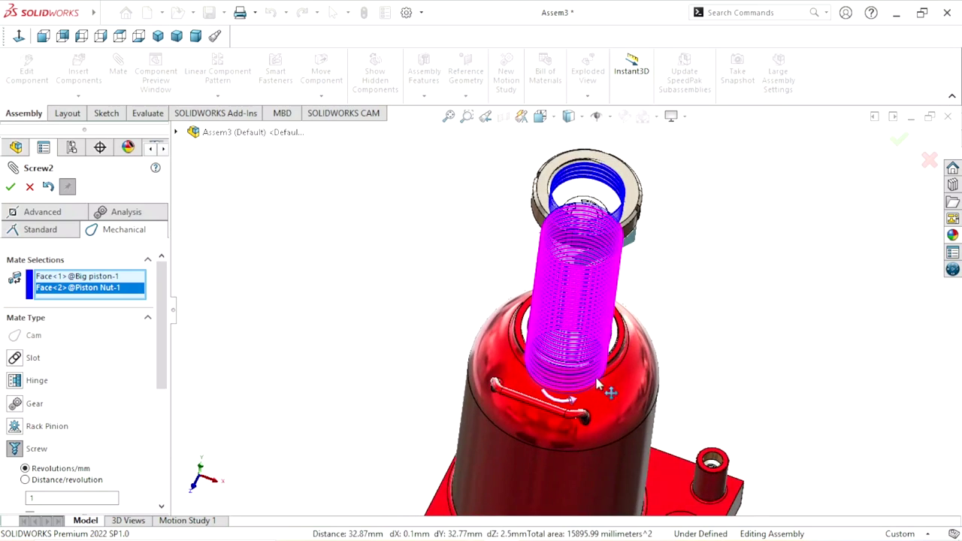
scroll(594, 420, "up", 3)
scroll(617, 353, "down", 2)
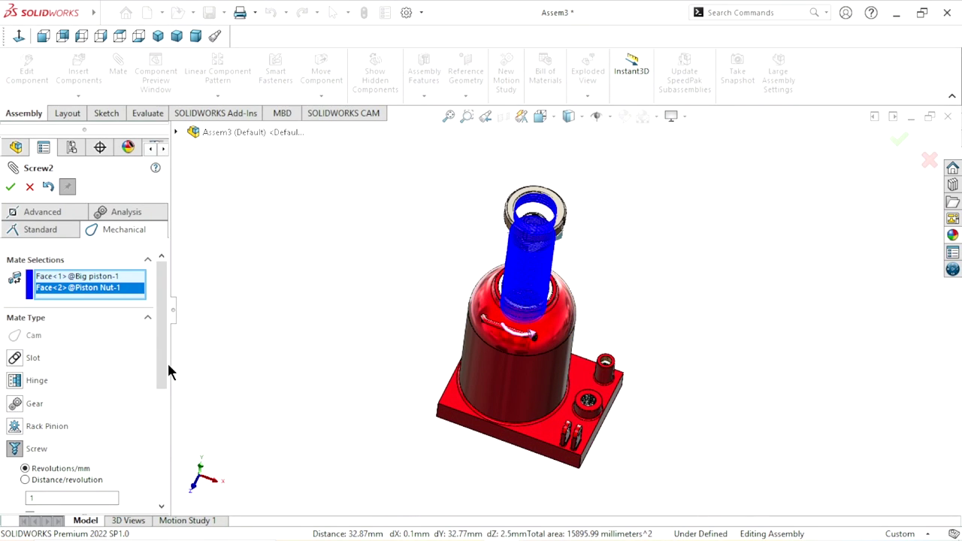
left_click_drag(166, 368, 166, 397)
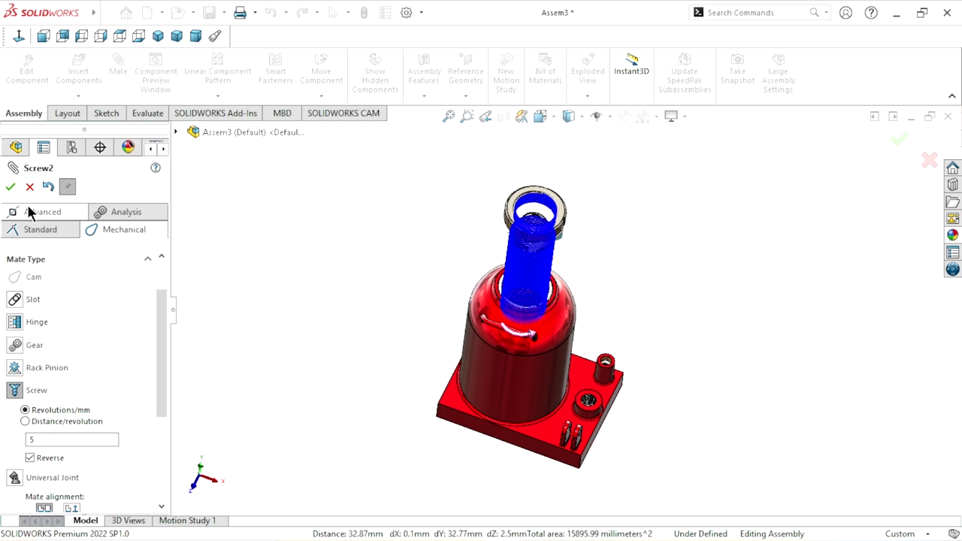
middle_click_drag(600, 321, 636, 258)
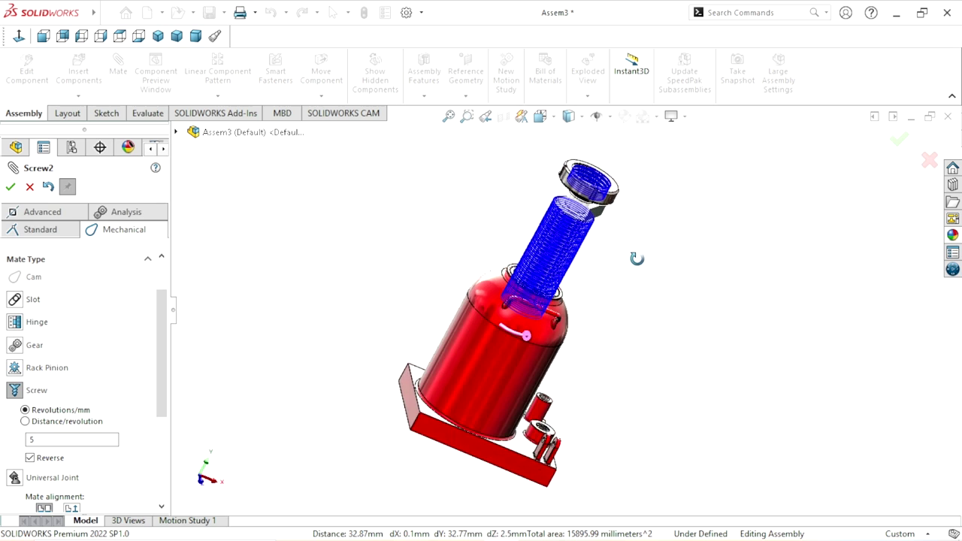
left_click(9, 187)
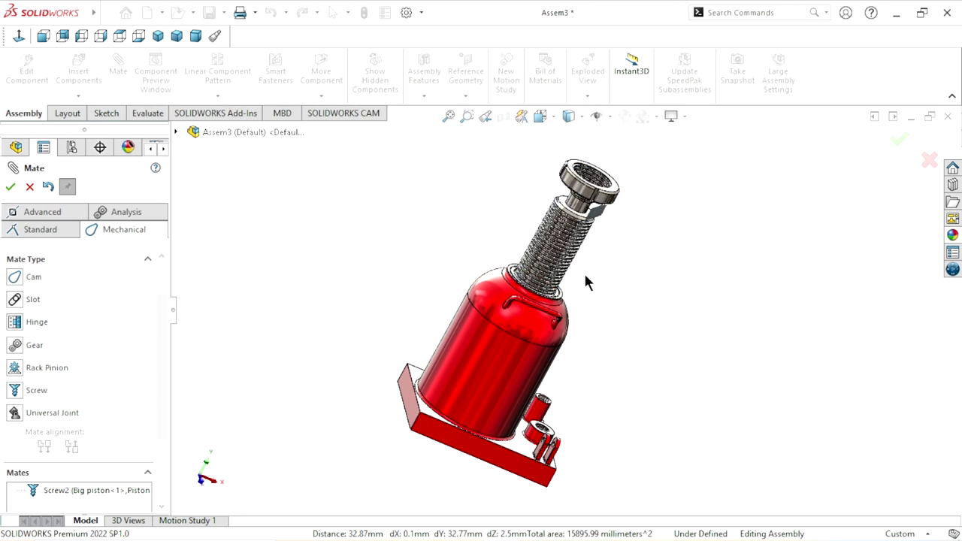
Slide the threaded Big piston up toward the Piston Nut
key("Escape")
scroll(610, 203, "down", 3)
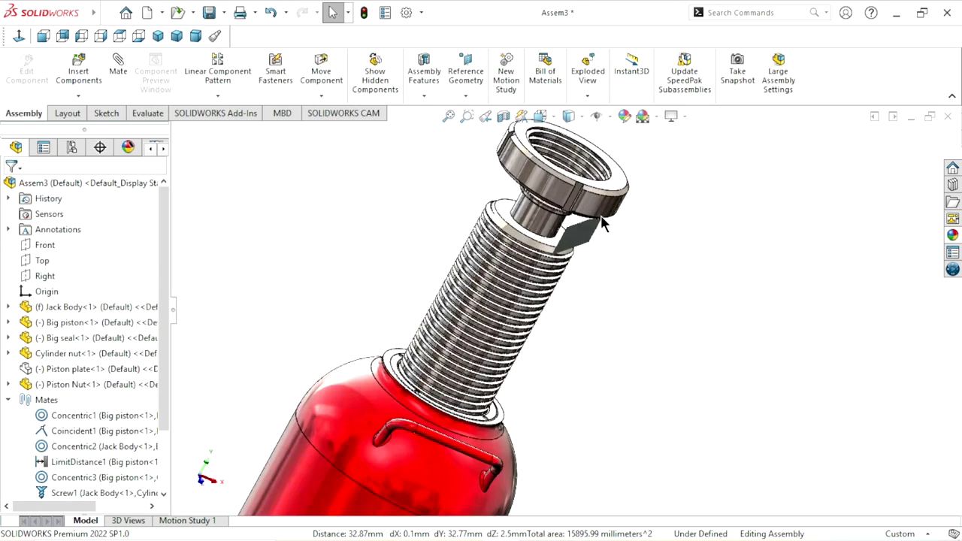
left_click(475, 351)
scroll(475, 351, "down", 2)
mouse_move(475, 352)
left_mouse_down()
mouse_move(577, 200)
mouse_move(502, 264)
mouse_move(518, 275)
left_mouse_up()
Turn the Piston Nut up the Big piston's threads toward its top
middle_click_drag(704, 239, 672, 263)
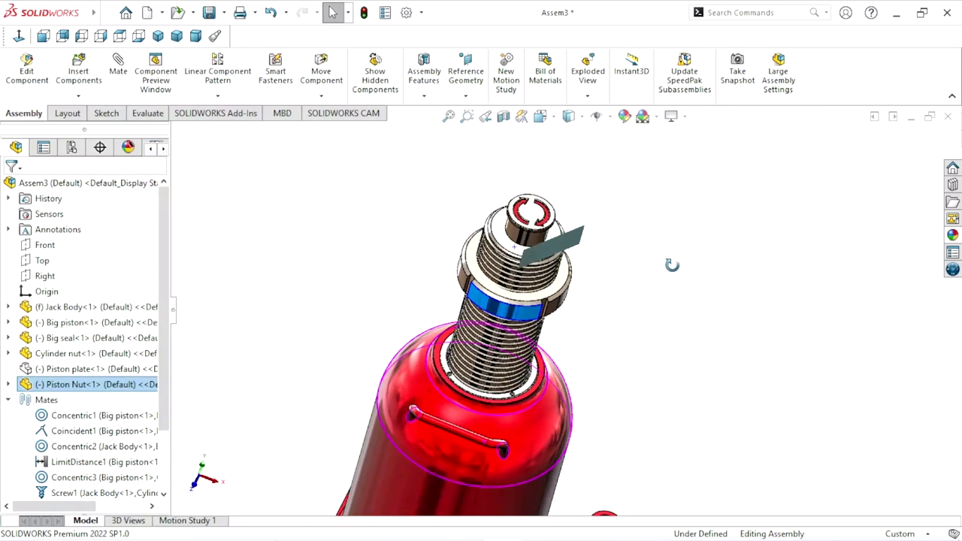
scroll(671, 263, "down", 2)
left_click(594, 278)
mouse_move(478, 366)
left_mouse_down()
mouse_move(371, 293)
mouse_move(348, 460)
mouse_move(458, 440)
mouse_move(424, 409)
mouse_move(451, 330)
left_mouse_up()
key("Escape")
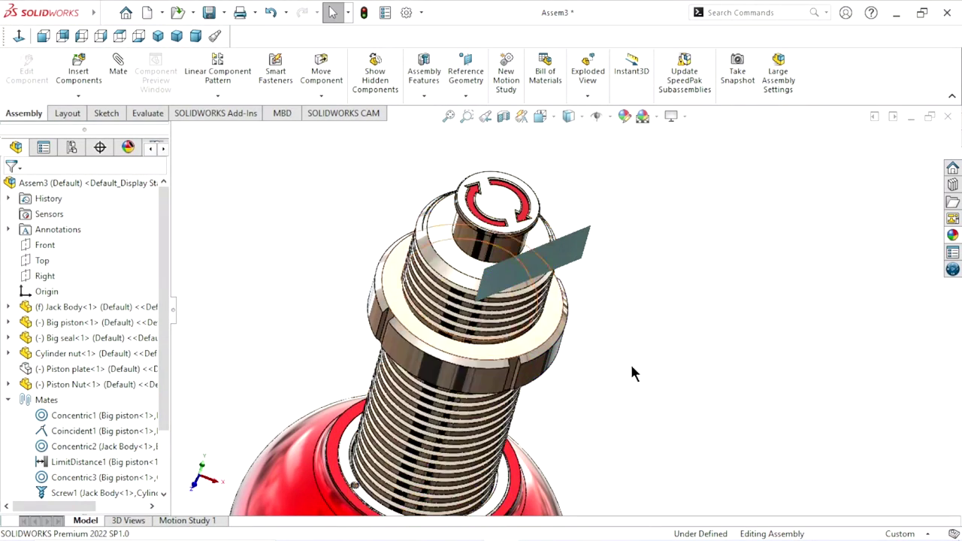
scroll(632, 373, "up", 2)
middle_click_drag(578, 421, 597, 378)
scroll(589, 311, "down", 3)
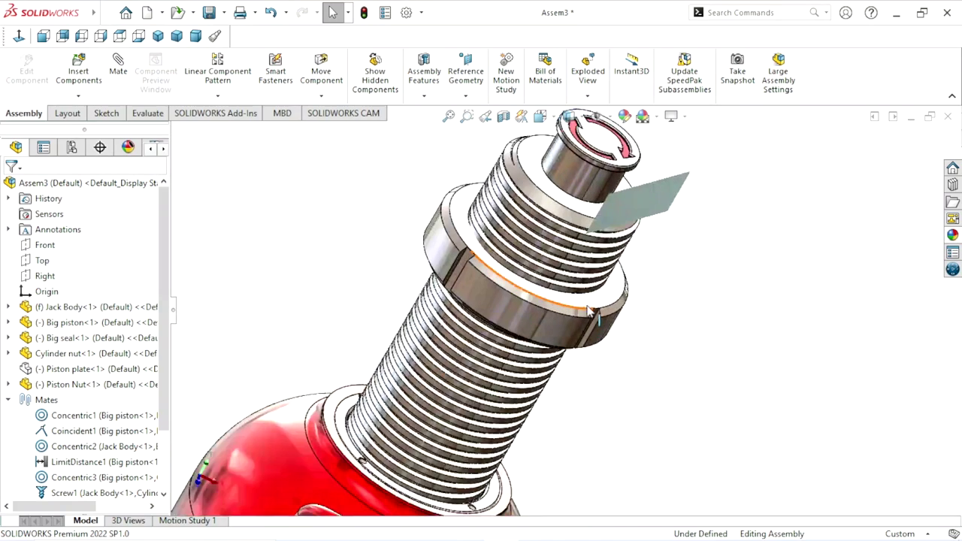
mouse_move(602, 240)
left_mouse_down()
mouse_move(597, 220)
mouse_move(524, 248)
mouse_move(722, 284)
left_mouse_up()
middle_click_drag(521, 398, 441, 297)
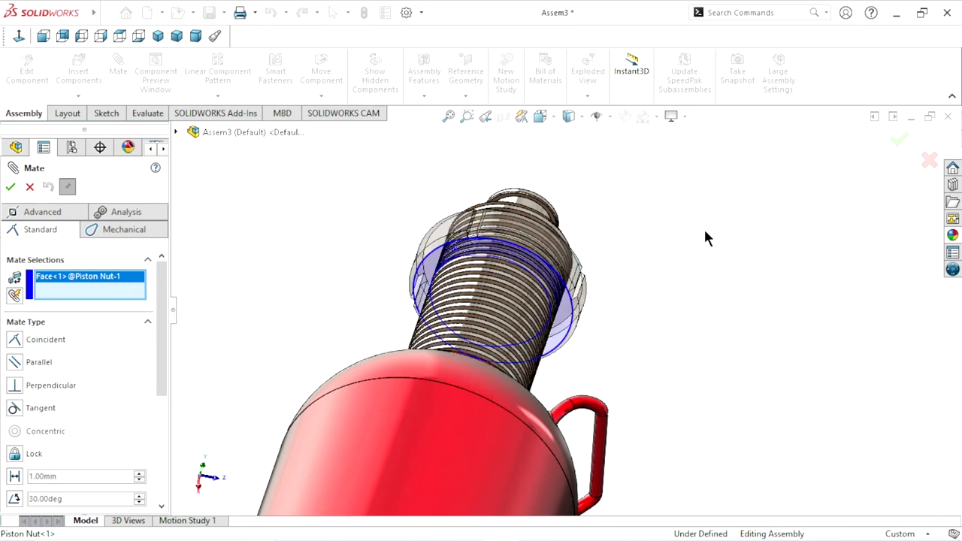
Seat the Piston Nut face on the Jack Body's top face with a Coincident4 mate
middle_click_drag(703, 227, 599, 295)
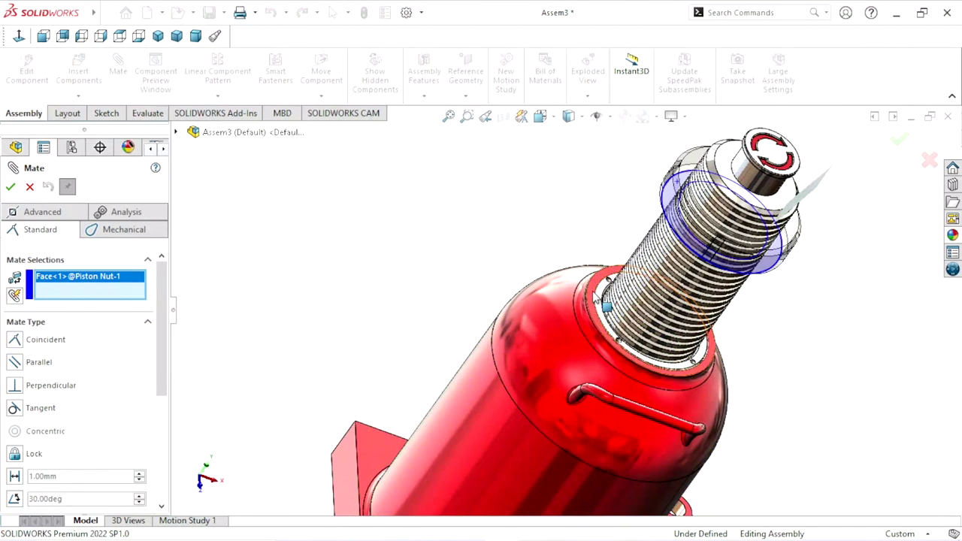
left_click(596, 298)
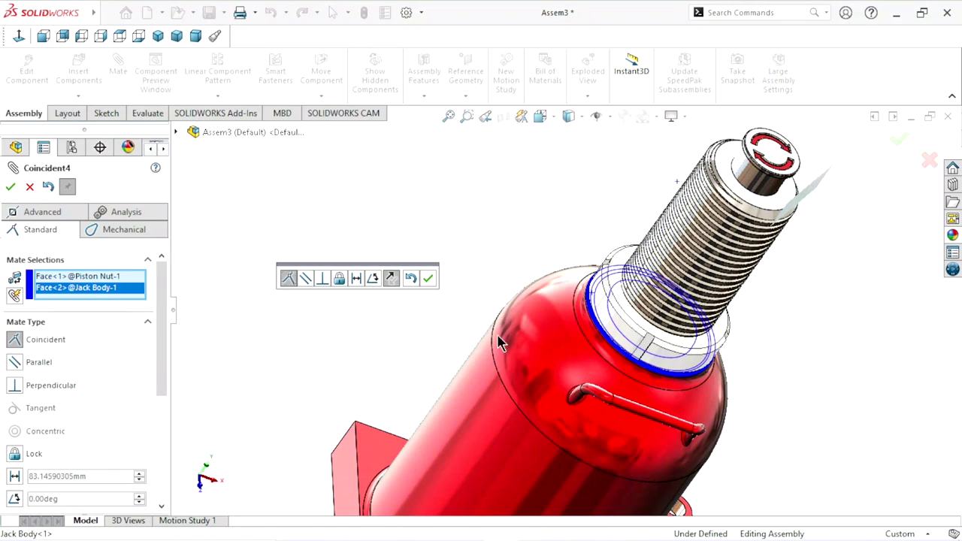
scroll(594, 357, "up", 3)
scroll(701, 282, "down", 3)
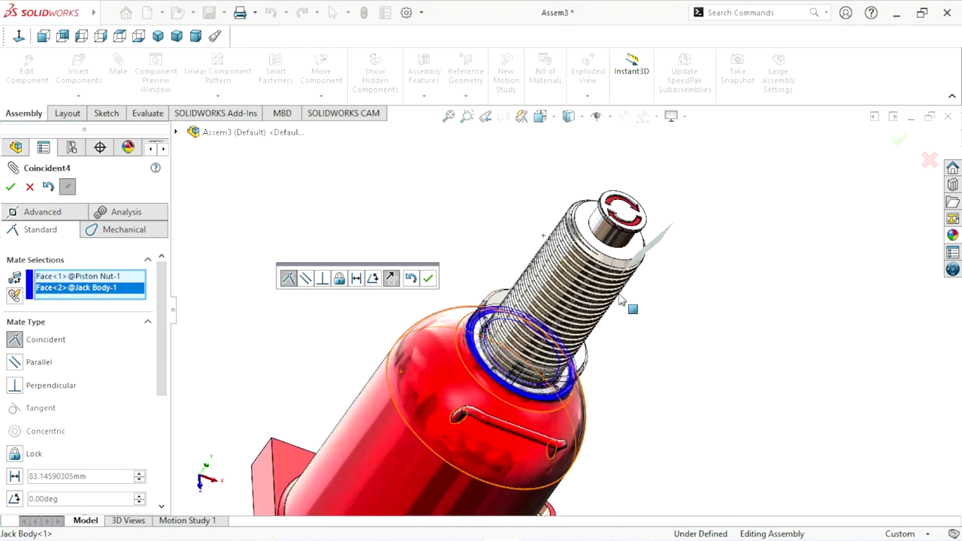
left_click(432, 280)
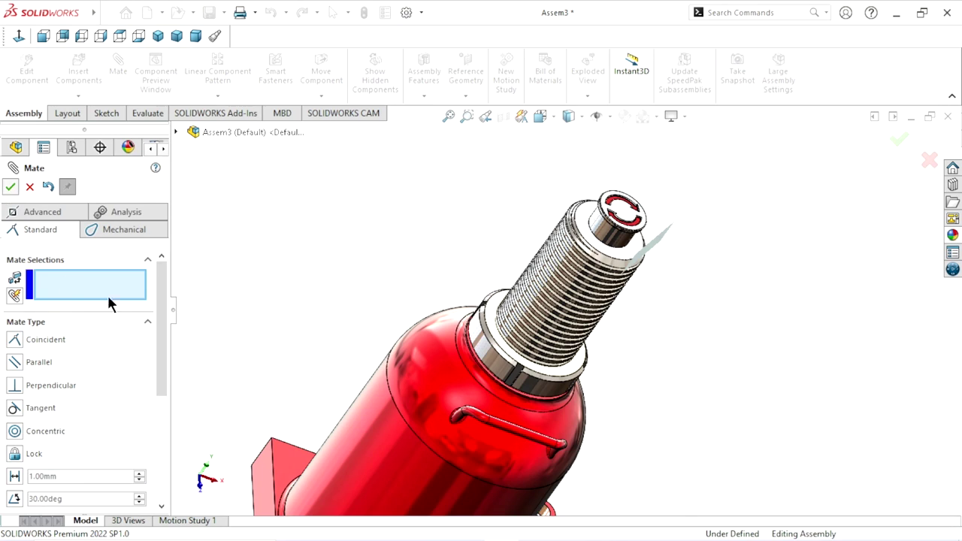
key("Escape")
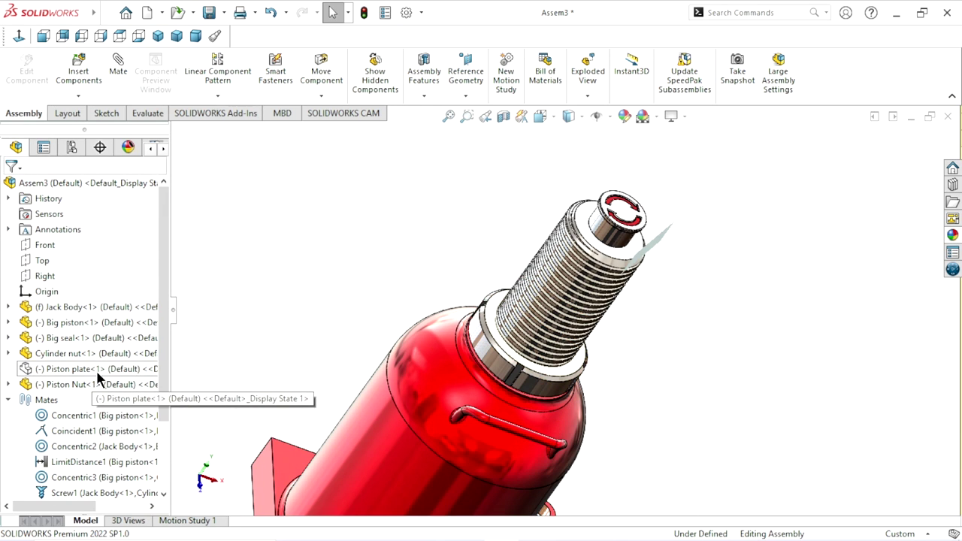
left_click(98, 370)
left_click(172, 331)
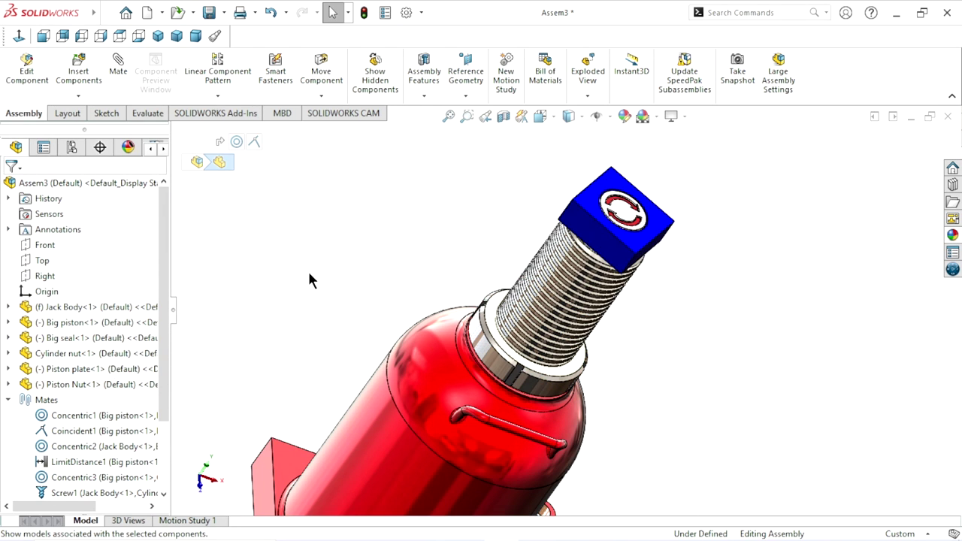
left_click(312, 279)
mouse_move(312, 280)
middle_mouse_down()
mouse_move(640, 330)
mouse_move(622, 296)
mouse_move(630, 280)
middle_mouse_up()
mouse_move(528, 199)
left_mouse_down()
mouse_move(495, 338)
mouse_move(488, 248)
mouse_move(492, 357)
left_mouse_up()
middle_click_drag(662, 351, 630, 299)
scroll(516, 321, "down", 4)
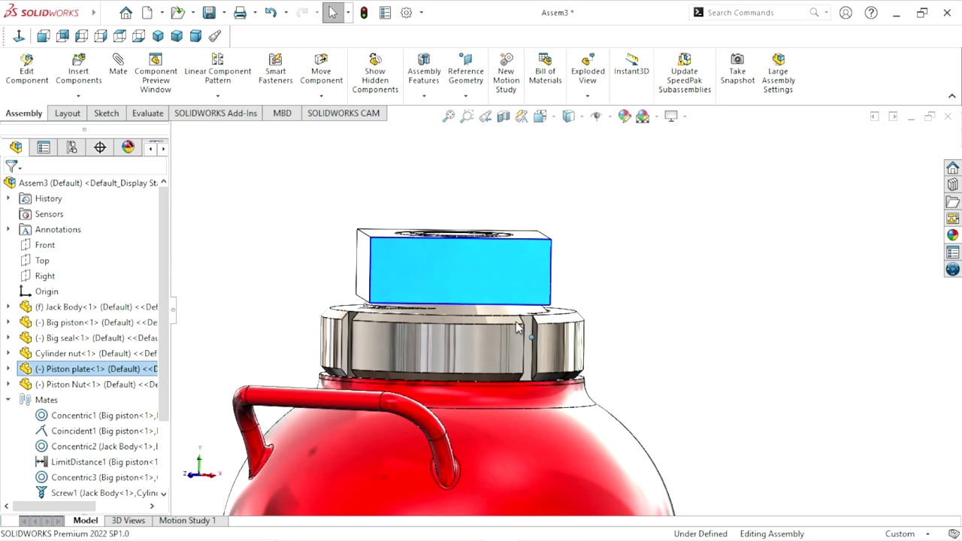
mouse_move(390, 289)
left_mouse_down()
mouse_move(761, 174)
mouse_move(751, 223)
mouse_move(757, 333)
mouse_move(757, 157)
mouse_move(799, 338)
left_mouse_up()
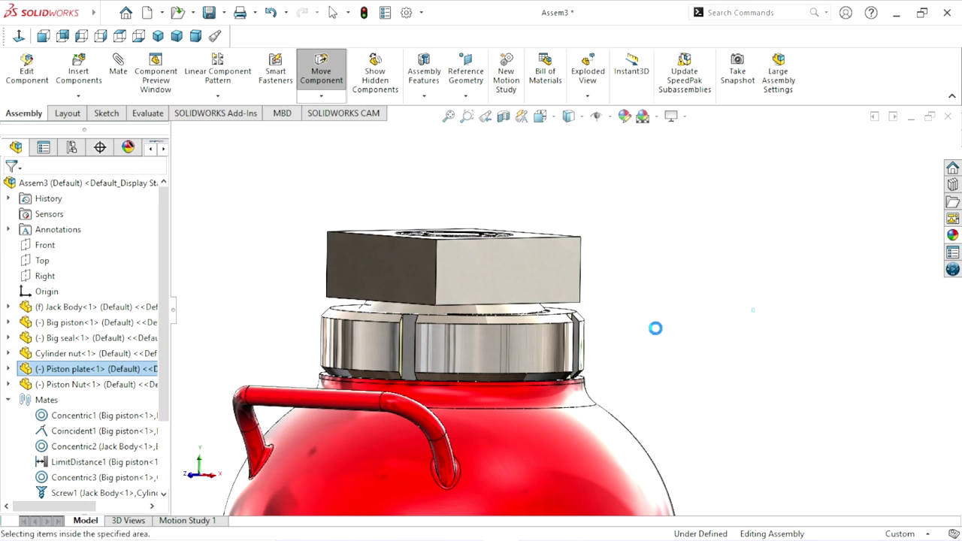
key("Escape")
left_click(159, 36)
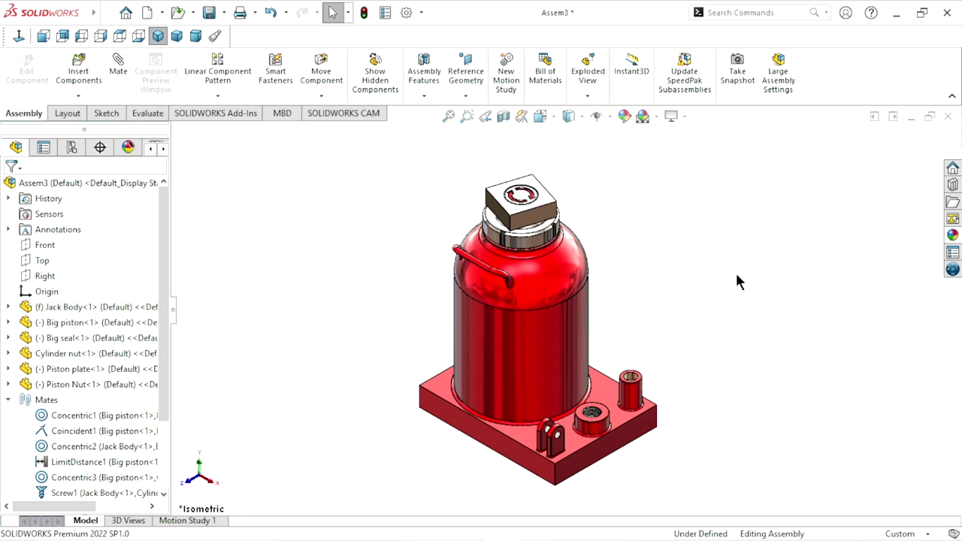
scroll(657, 310, "down", 2)
scroll(691, 346, "up", 1)
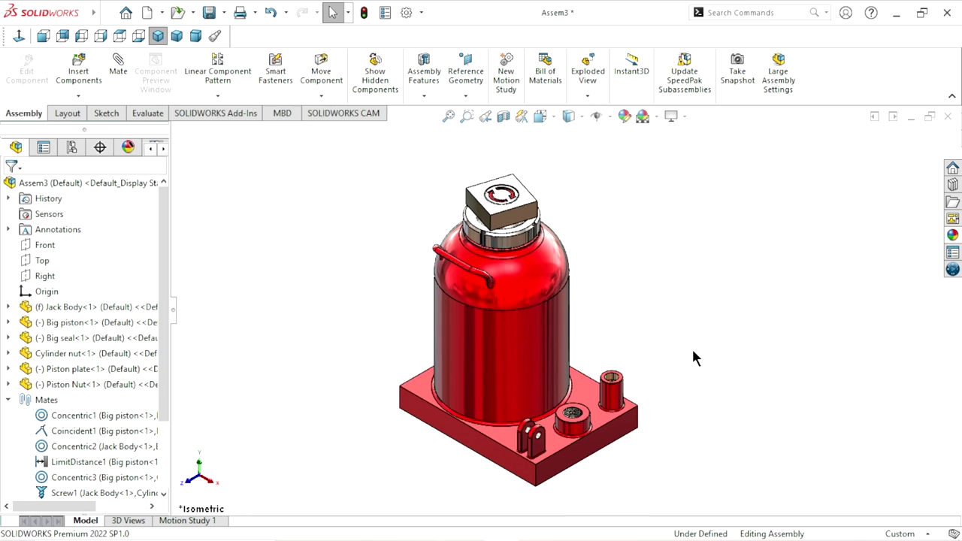
scroll(715, 346, "down", 1)
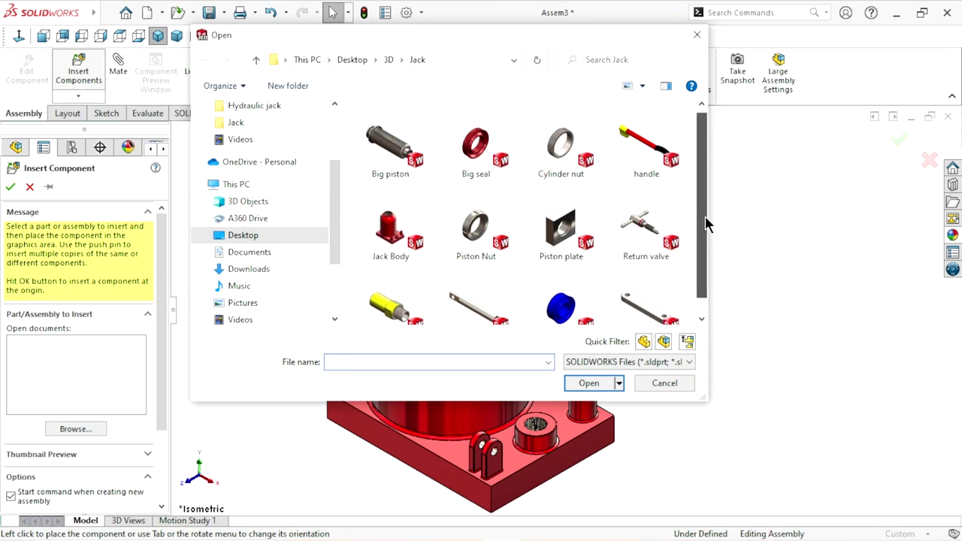
Insert the small cylinder and small piston parts together, placing them right of the jack
scroll(692, 227, "down", 1)
left_click(632, 284)
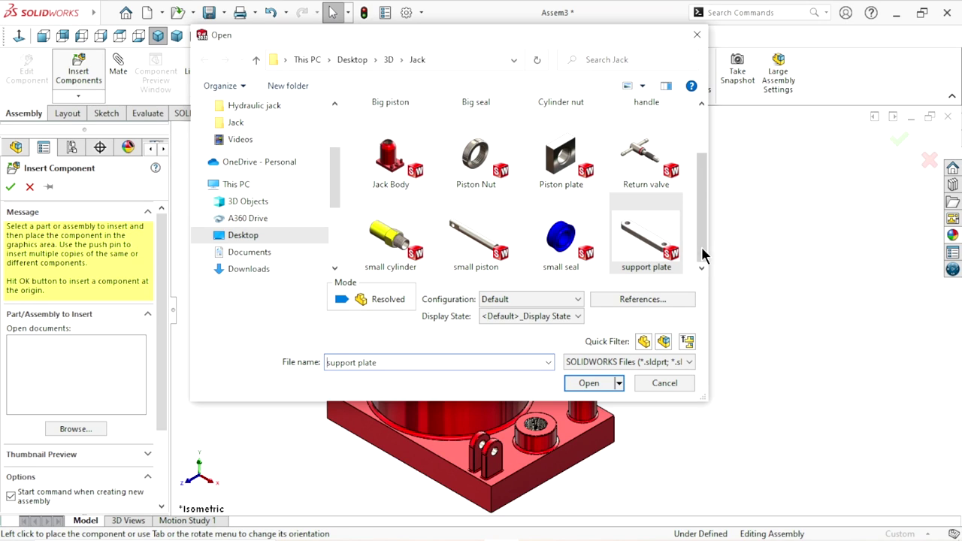
left_click(476, 240)
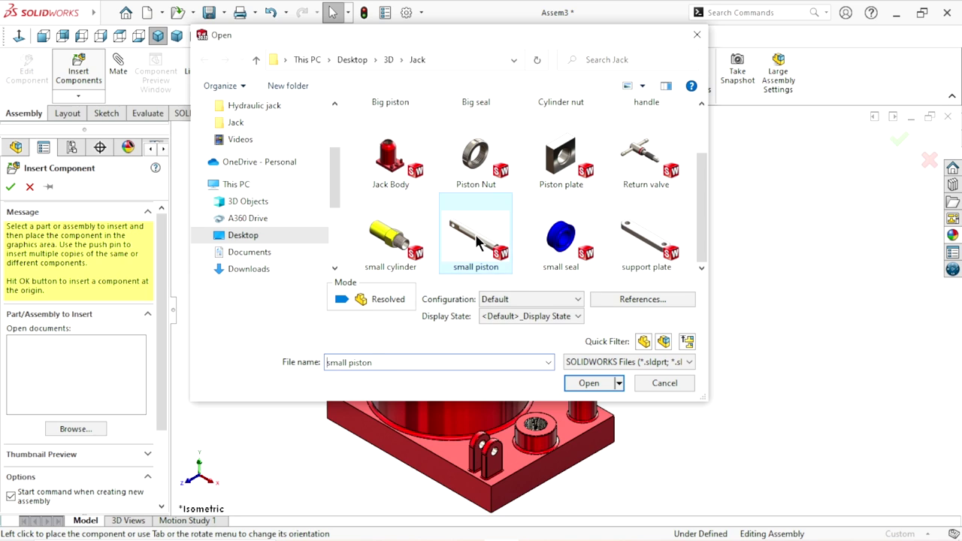
left_click(392, 240, "ctrl")
left_click(588, 382)
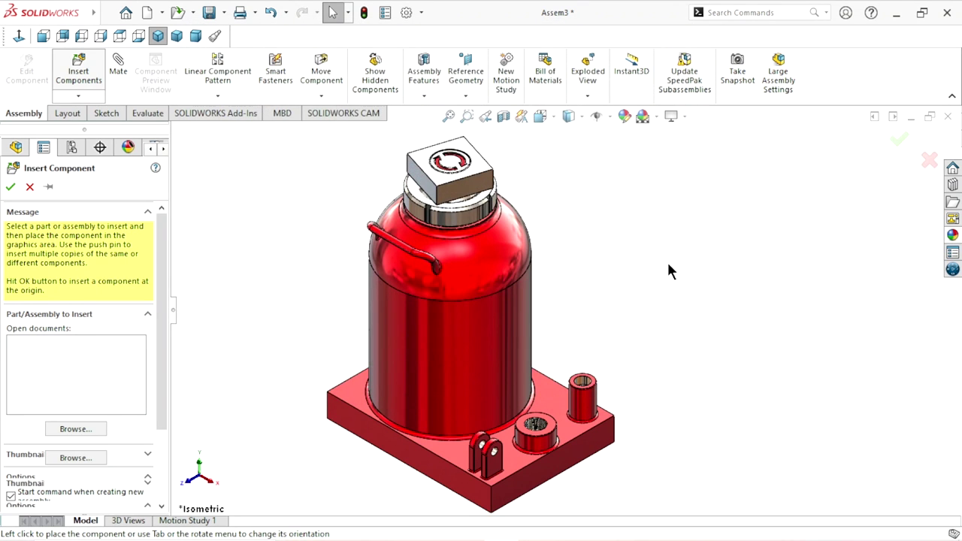
left_click(669, 252)
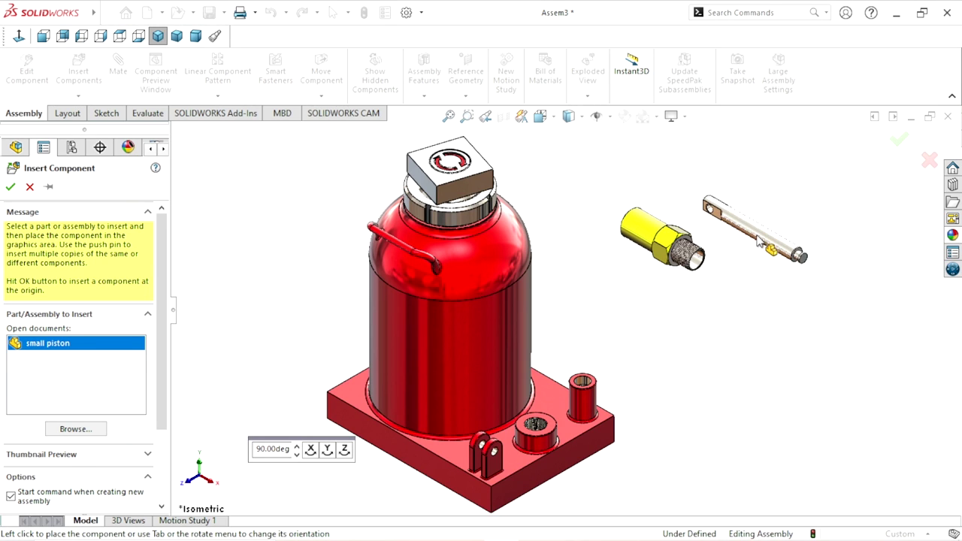
left_click(756, 238)
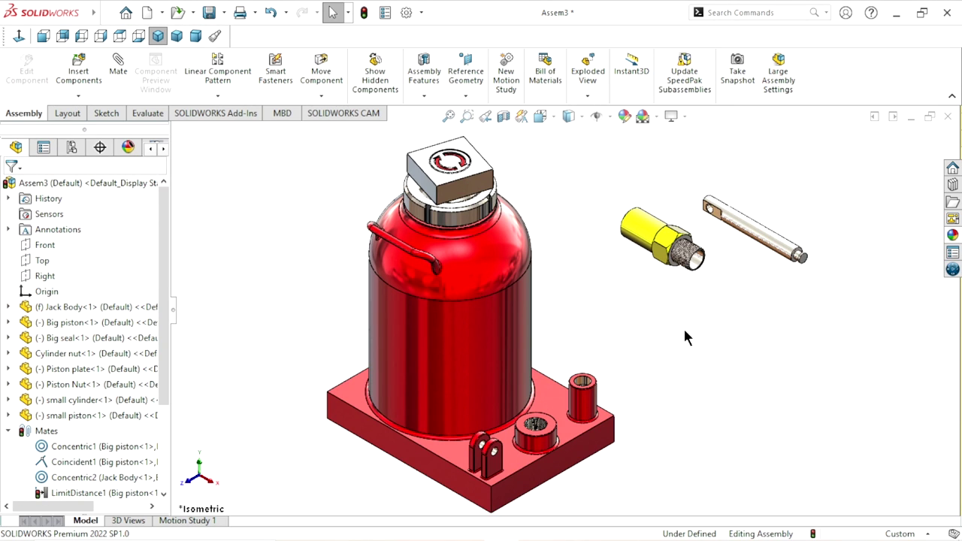
scroll(701, 342, "up", 3)
scroll(553, 279, "down", 1)
scroll(553, 279, "down", 1)
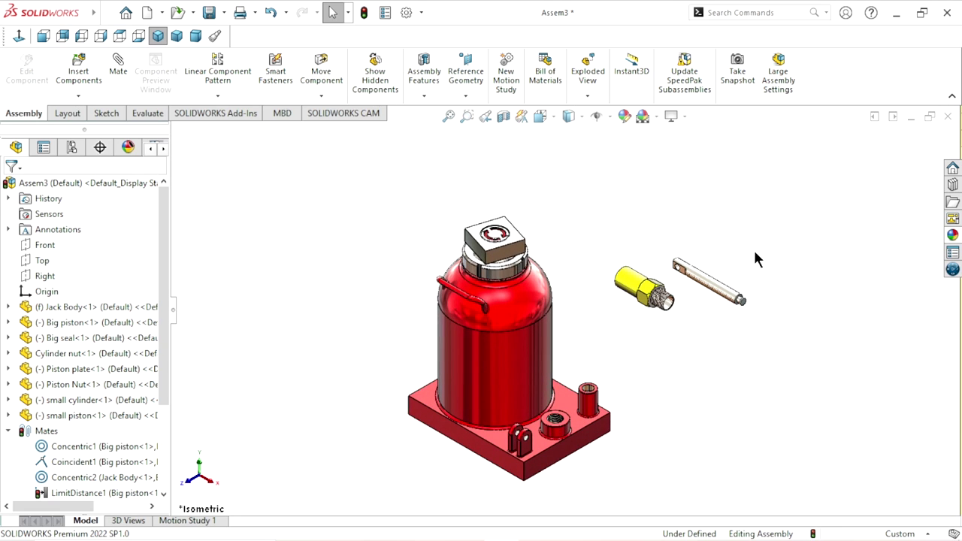
scroll(679, 312, "down", 1)
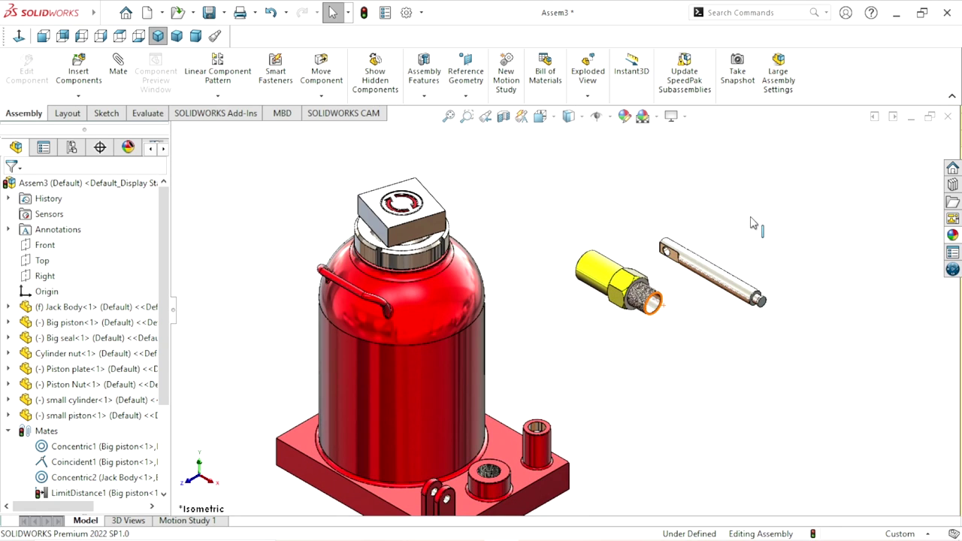
Insert the support plate part and place it below the small cylinder and piston
left_click(92, 78)
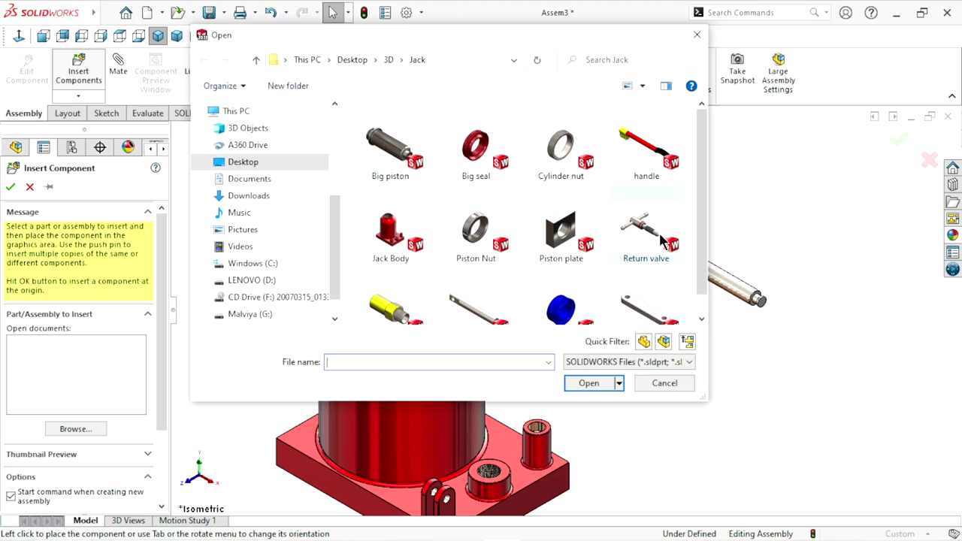
scroll(695, 241, "down", 1)
left_click(660, 290)
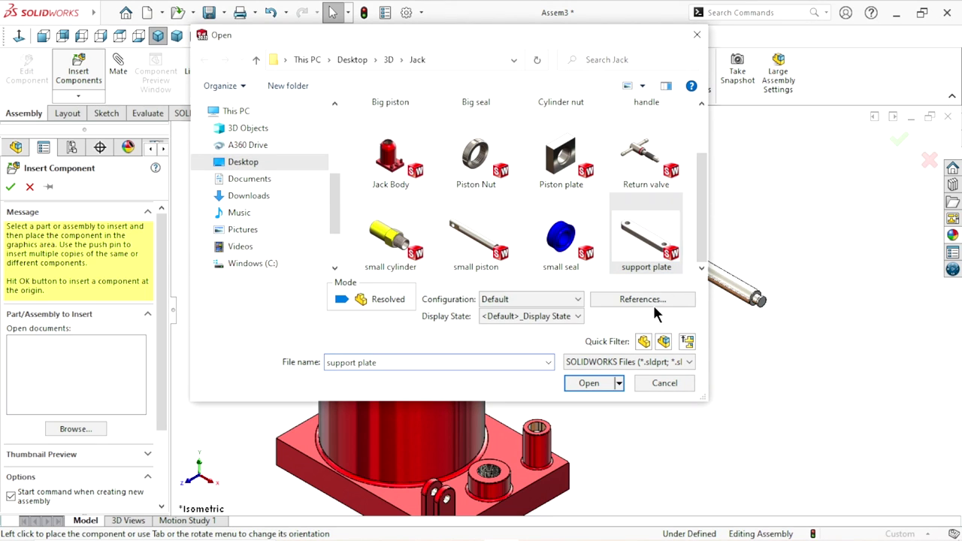
left_click(594, 391)
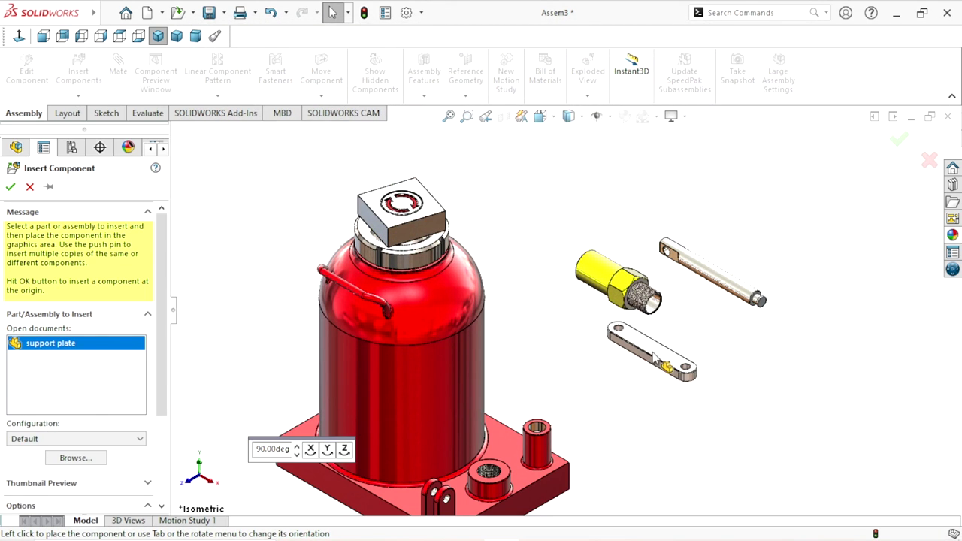
left_click(615, 428)
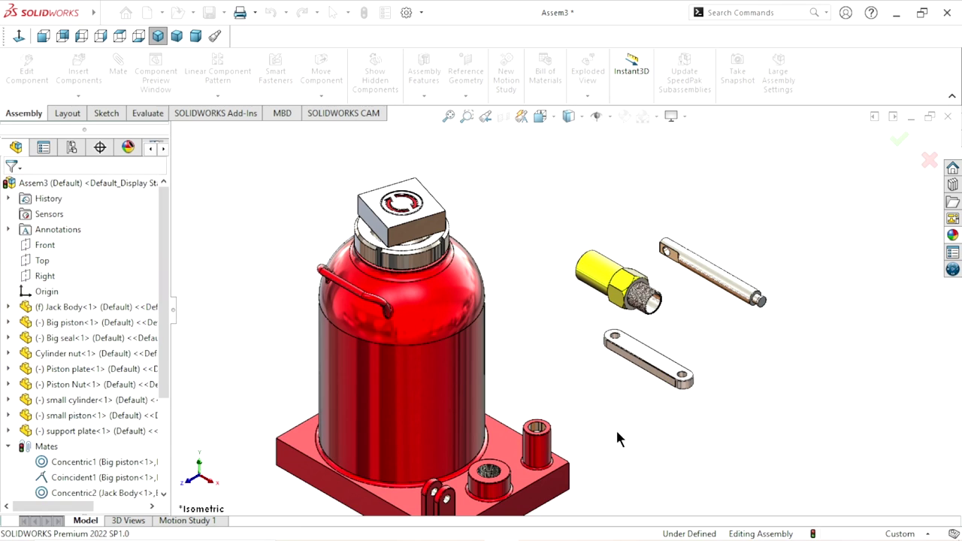
scroll(587, 393, "up", 3)
scroll(484, 376, "down", 5)
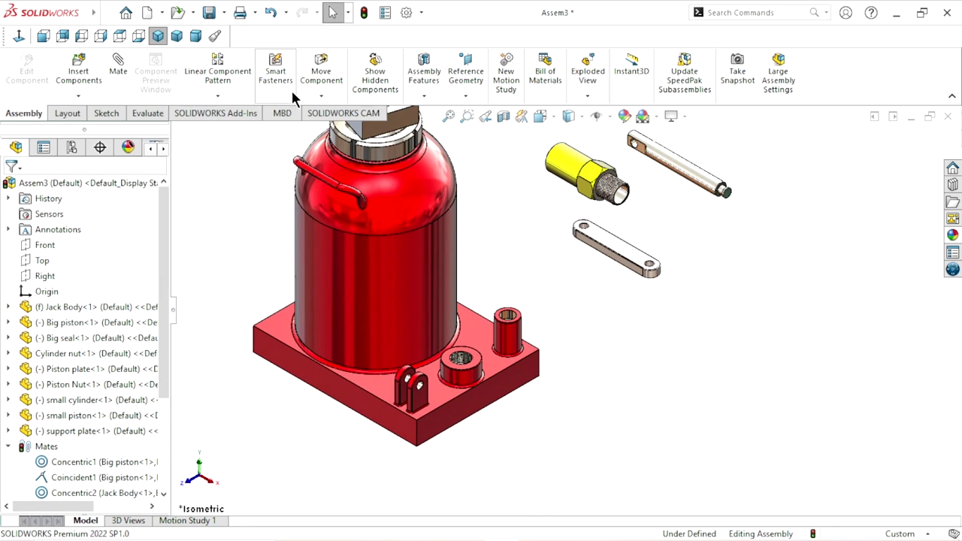
Rotate the small cylinder upright with threads down and tilt the small piston to a steep diagonal
left_click(321, 96)
left_click(317, 130)
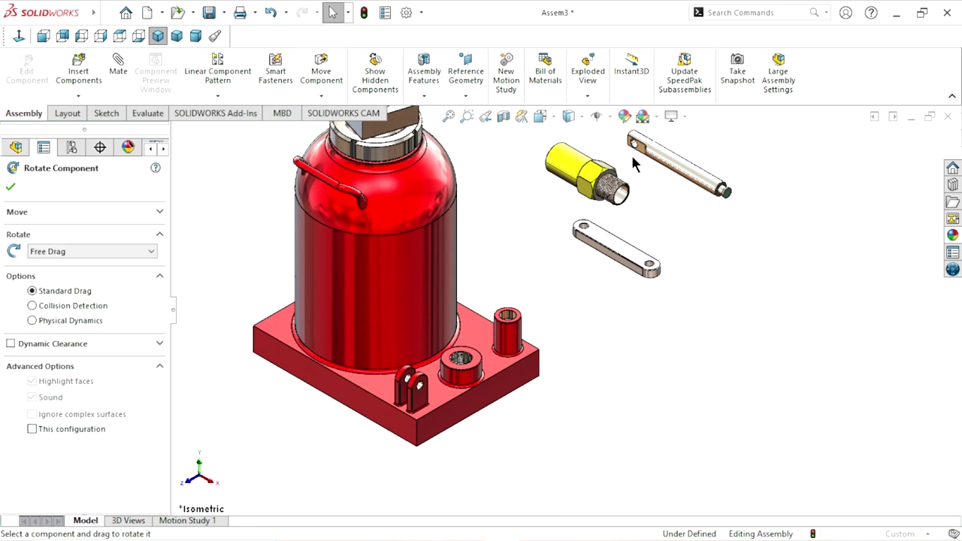
mouse_move(586, 169)
left_mouse_down()
mouse_move(619, 154)
mouse_move(695, 165)
mouse_move(722, 92)
left_mouse_up()
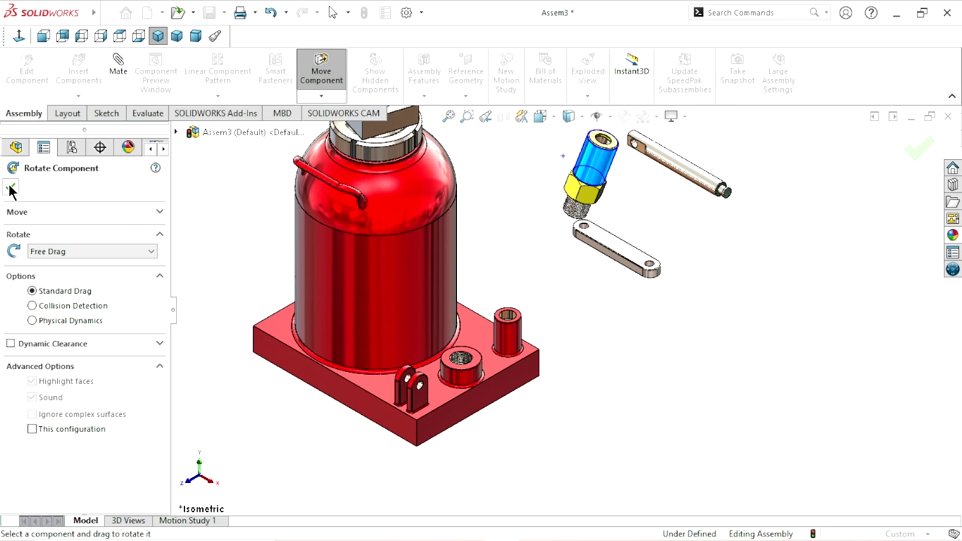
mouse_move(716, 183)
left_mouse_down()
mouse_move(637, 209)
mouse_move(654, 287)
mouse_move(645, 374)
mouse_move(661, 370)
left_mouse_up()
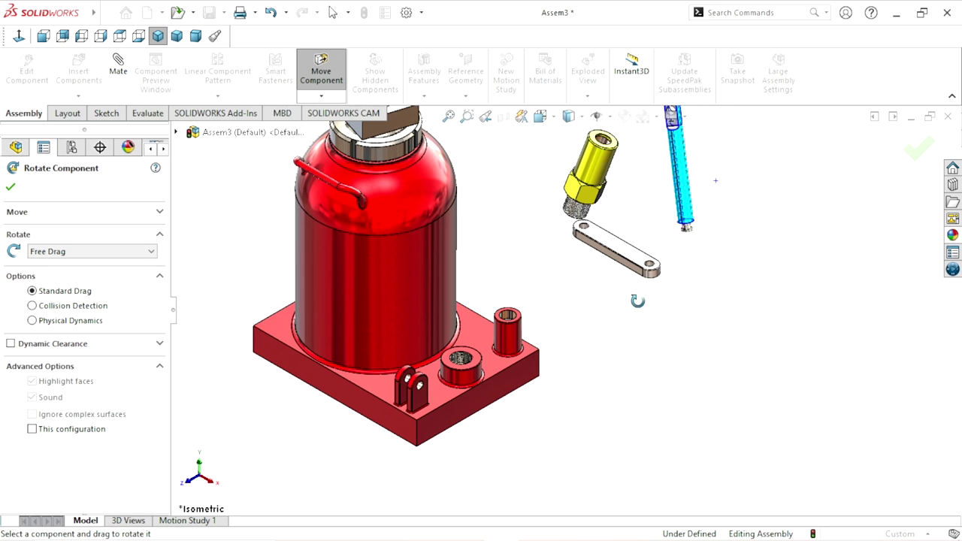
mouse_move(637, 300)
left_mouse_down()
mouse_move(713, 316)
mouse_move(684, 306)
left_mouse_up()
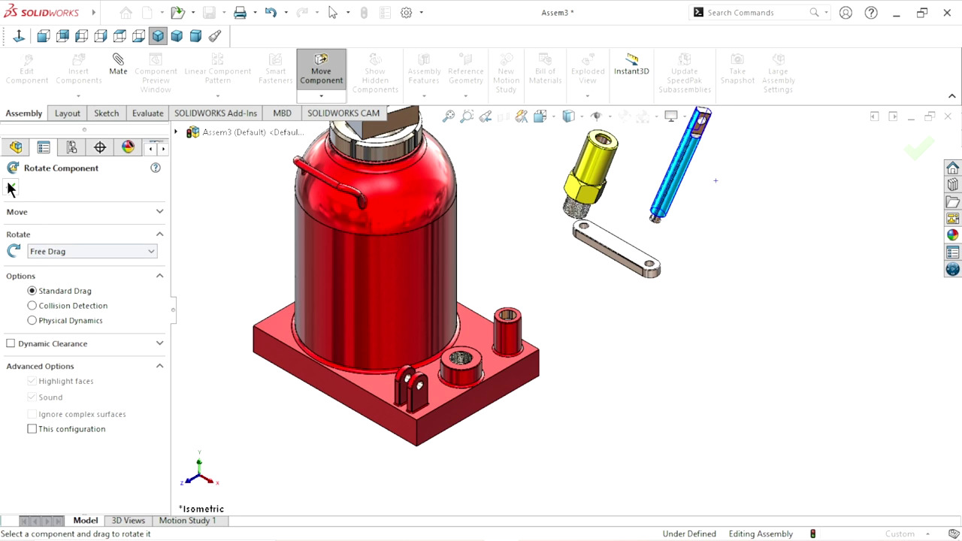
key("Escape")
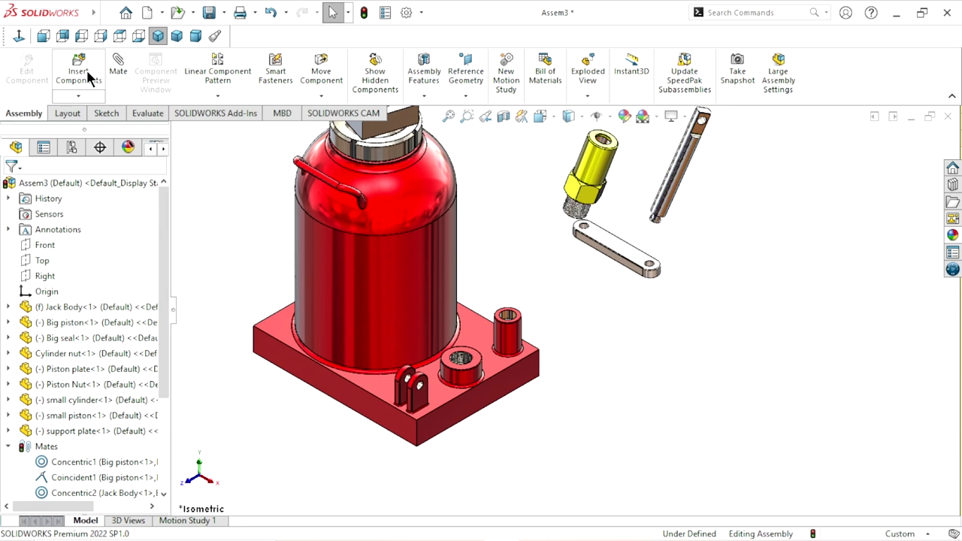
Insert the small seal part and place it beside the small piston's lower end
left_click(83, 72)
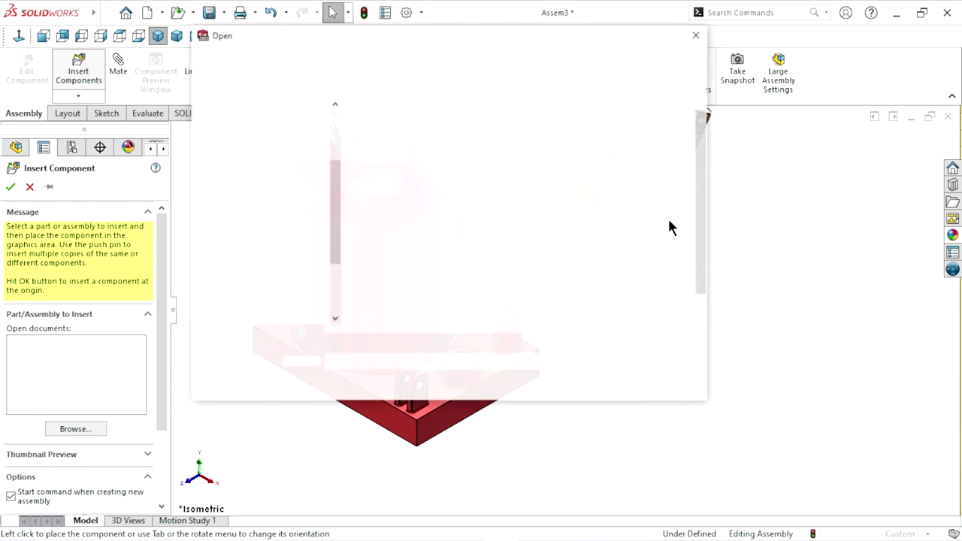
left_click(561, 237)
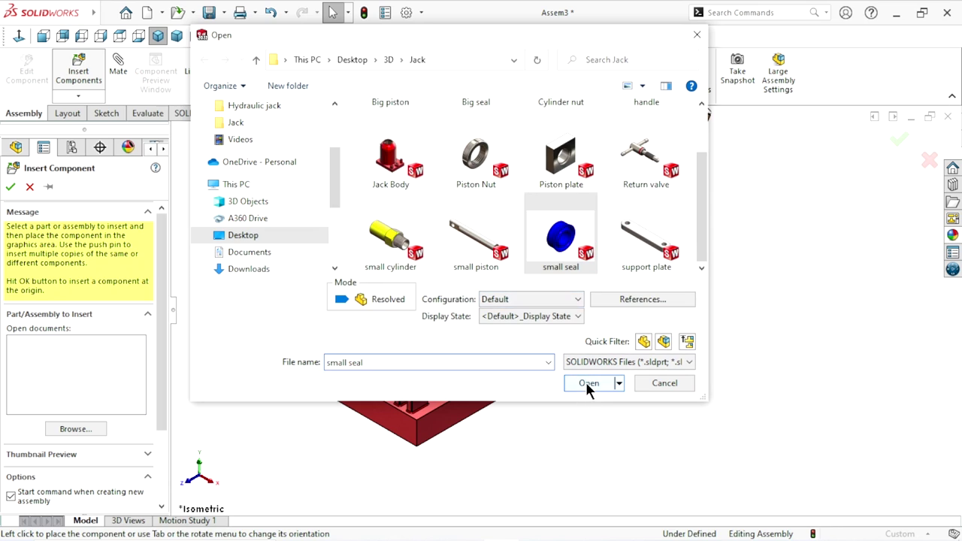
left_click(587, 384)
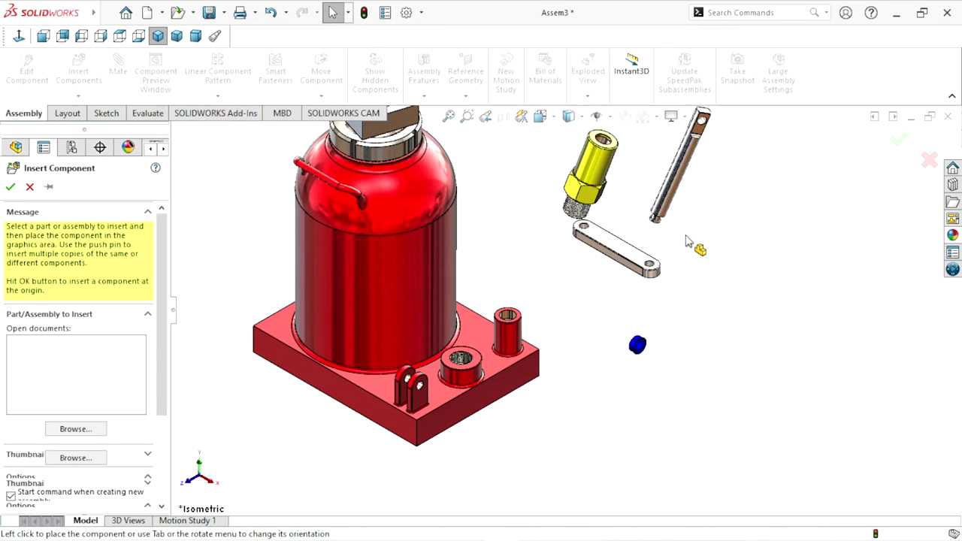
left_click(676, 226)
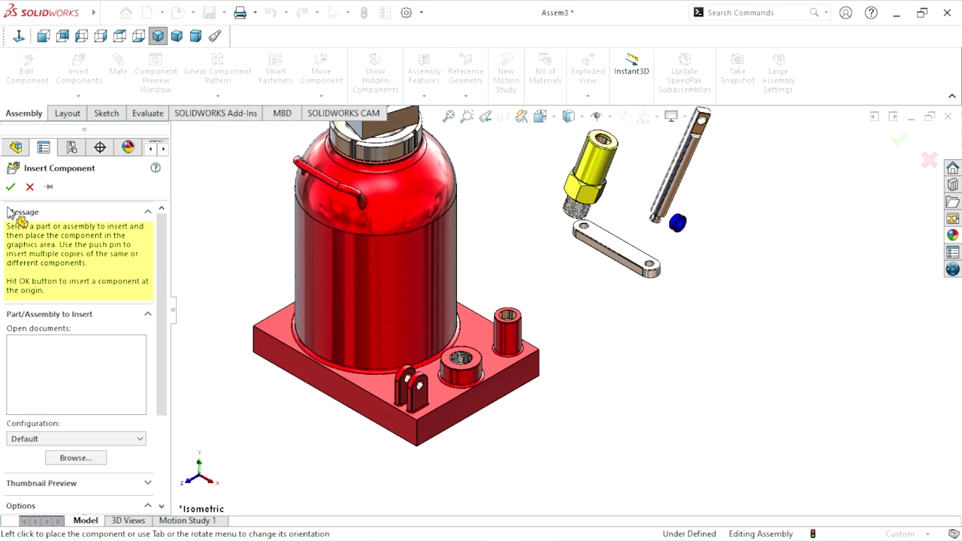
scroll(683, 229, "down", 5)
scroll(573, 265, "down", 3)
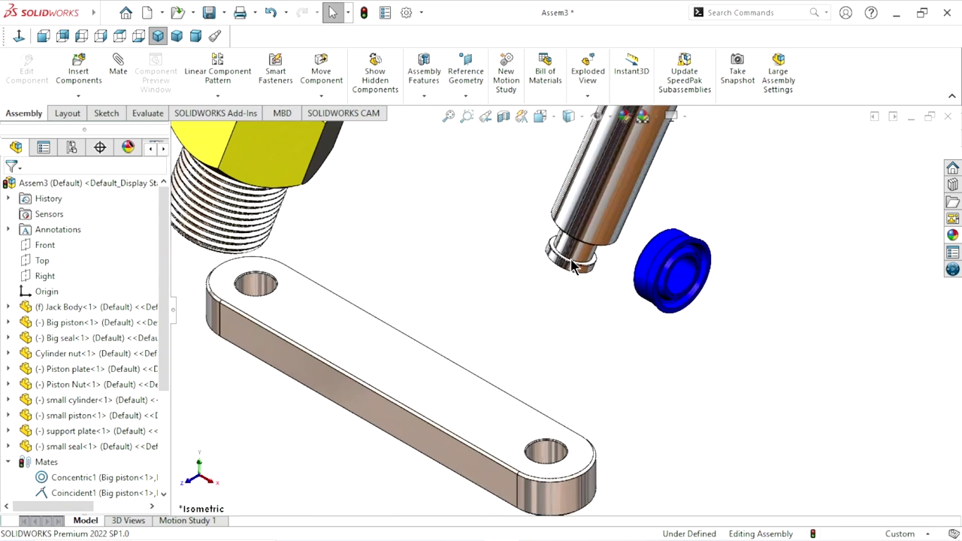
Mate the small seal concentric with the small piston's pin, flipping its orientation
left_click(125, 85)
left_click(587, 256)
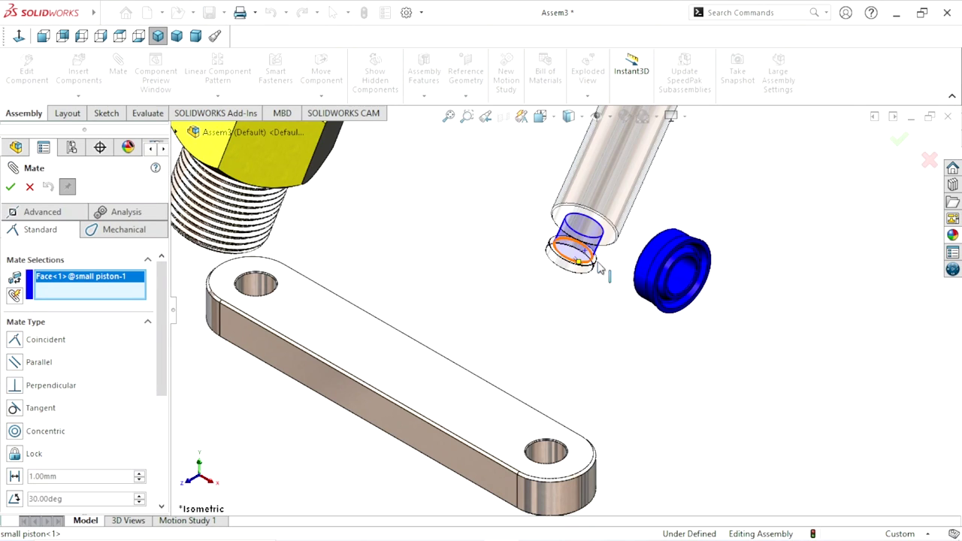
left_click(692, 278)
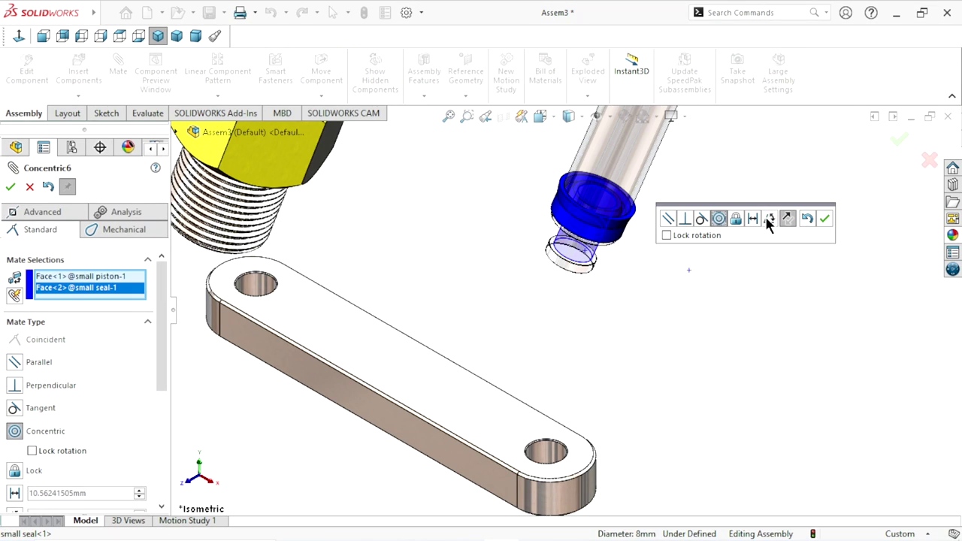
left_click(769, 218)
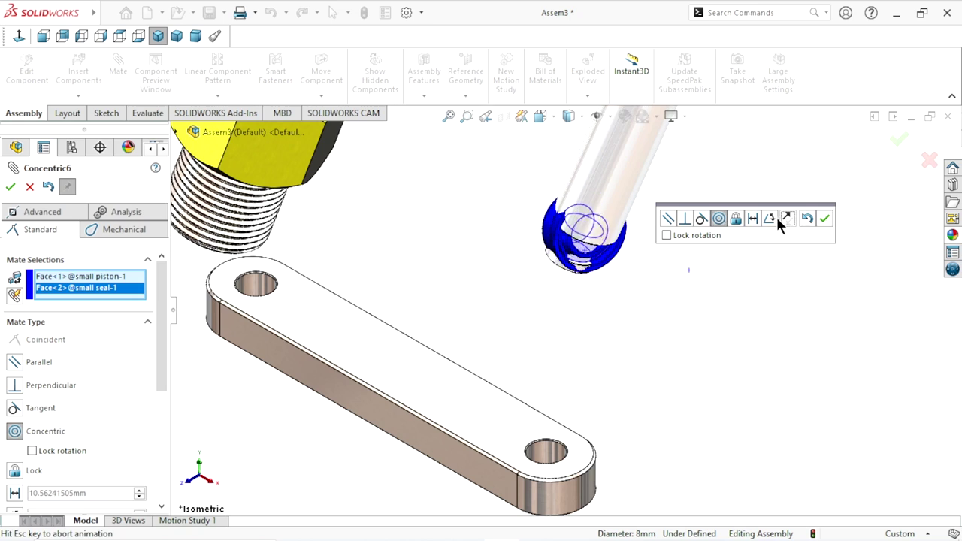
left_click(823, 219)
Add a coincident mate between the seal's face and the piston flange face
scroll(639, 234, "up", 3)
mouse_move(675, 290)
middle_mouse_down()
mouse_move(734, 243)
mouse_move(533, 325)
mouse_move(672, 303)
mouse_move(664, 308)
middle_mouse_up()
scroll(365, 410, "up", 3)
left_click(361, 318)
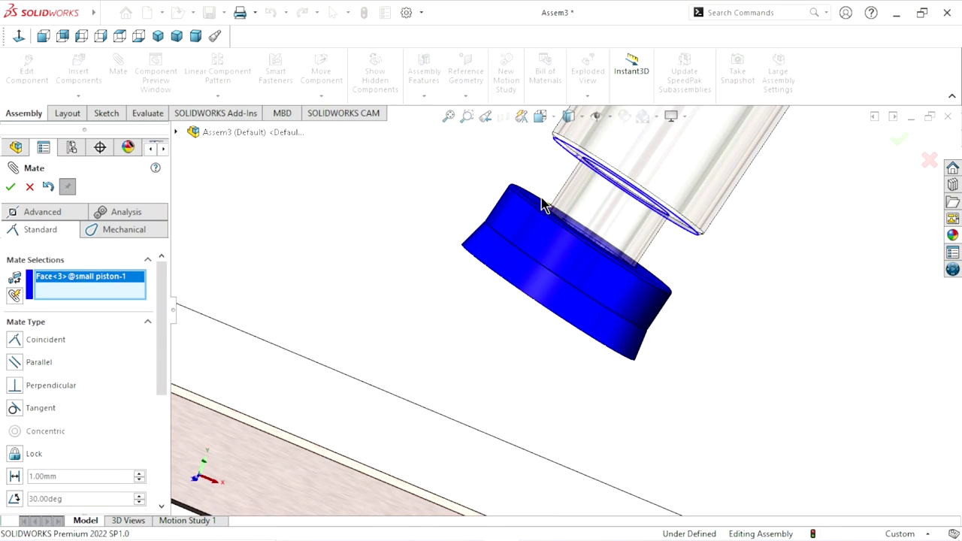
middle_click_drag(608, 204, 564, 215)
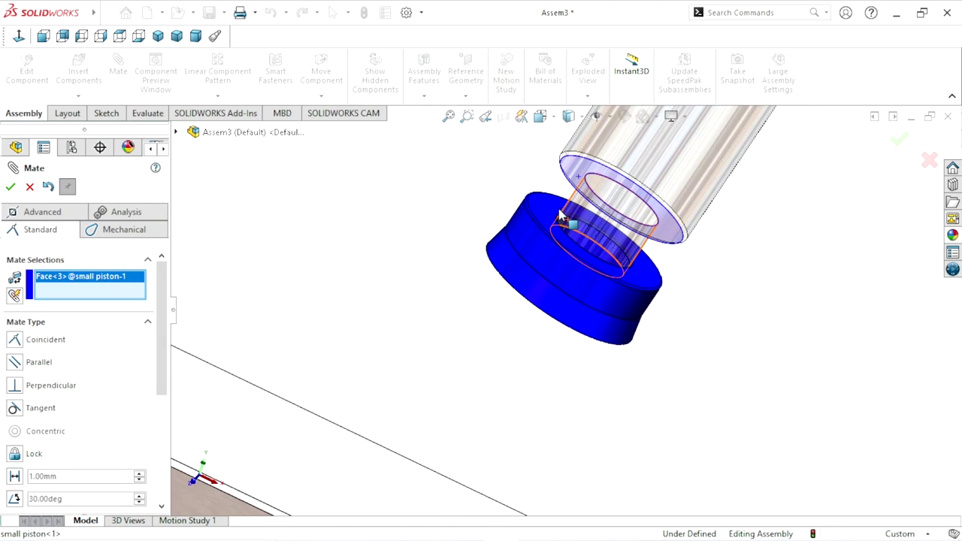
left_click(547, 215)
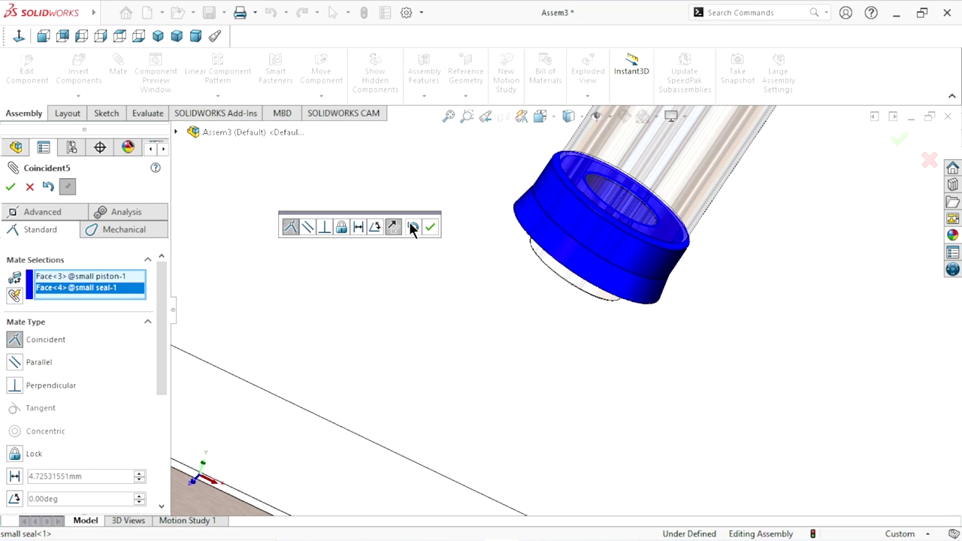
left_click(430, 227)
scroll(547, 334, "up", 3)
Mate the small piston's round face concentric with the small cylinder's axis
scroll(546, 342, "up", 3)
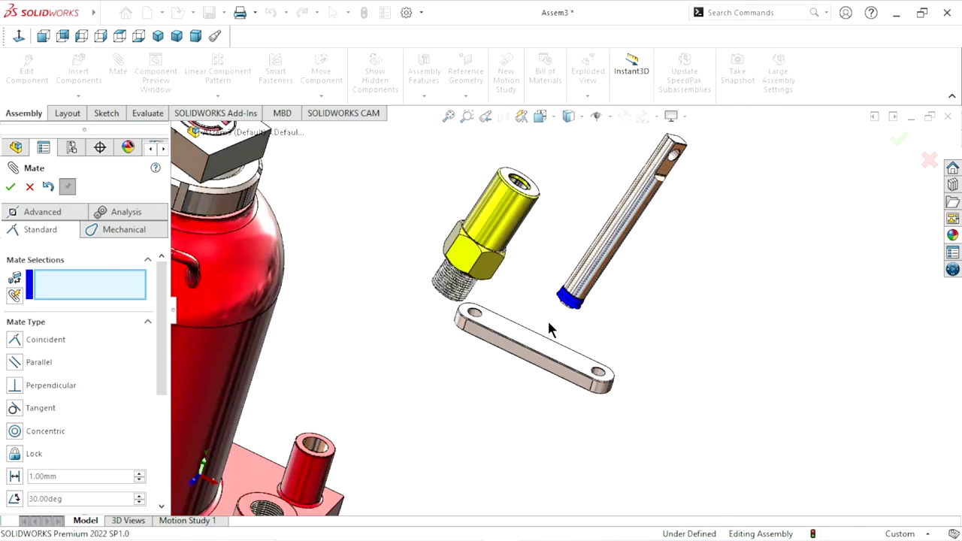
scroll(547, 319, "up", 2)
scroll(542, 252, "down", 3)
scroll(581, 292, "down", 1)
scroll(541, 320, "down", 1)
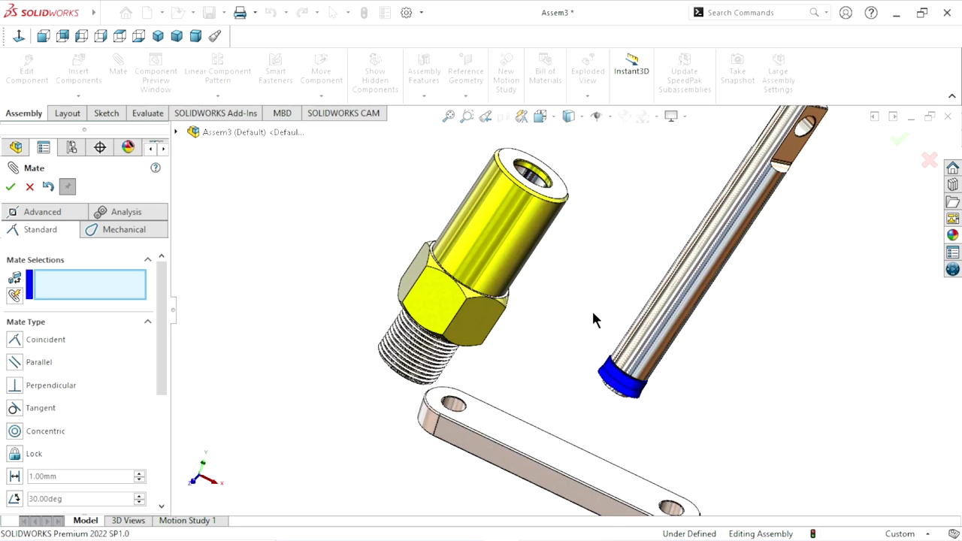
scroll(577, 301, "up", 2)
scroll(583, 321, "up", 2)
scroll(584, 321, "up", 1)
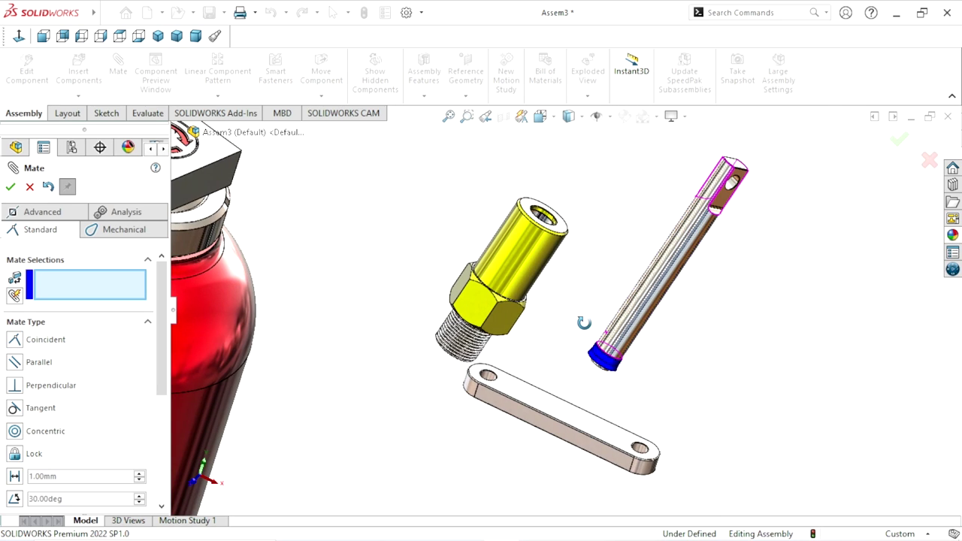
left_click(650, 295)
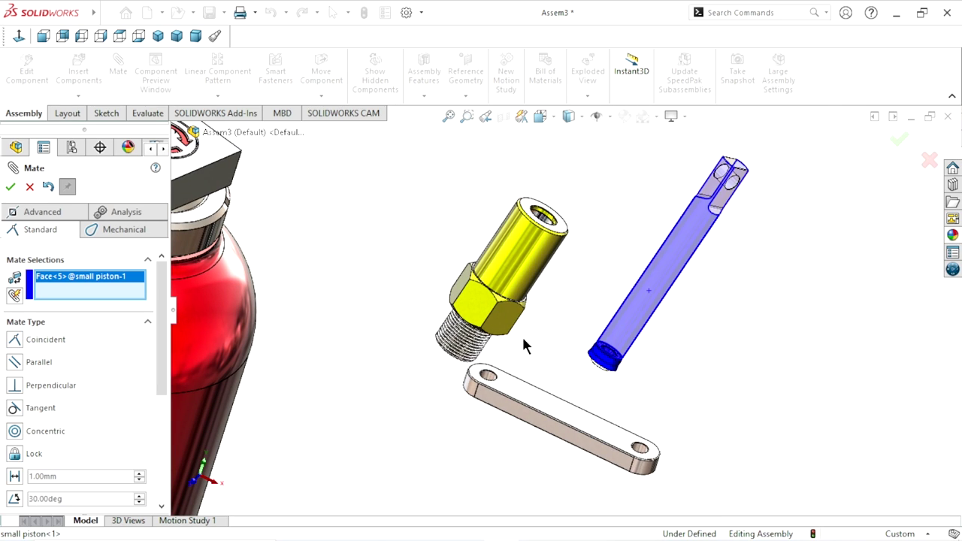
scroll(566, 237, "down", 1)
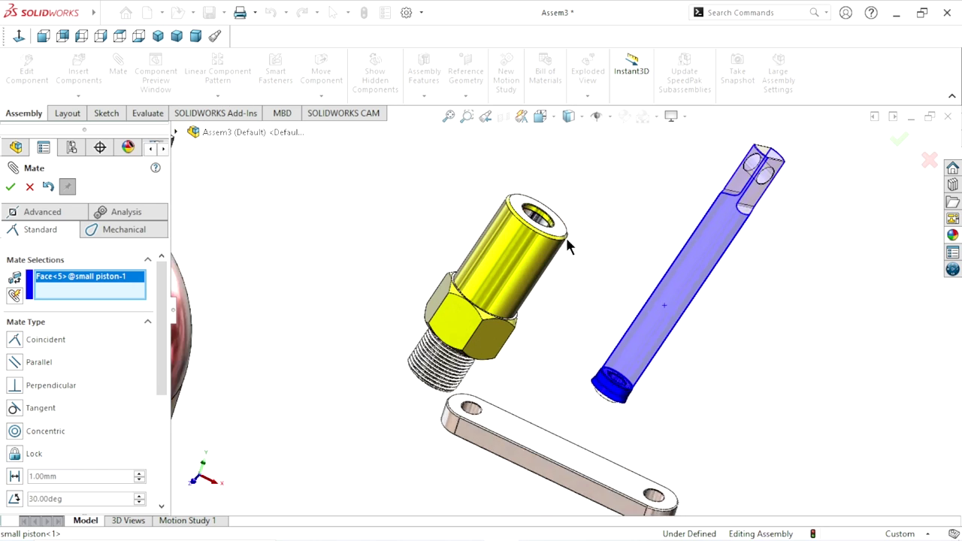
scroll(489, 231, "down", 3)
left_click(564, 220)
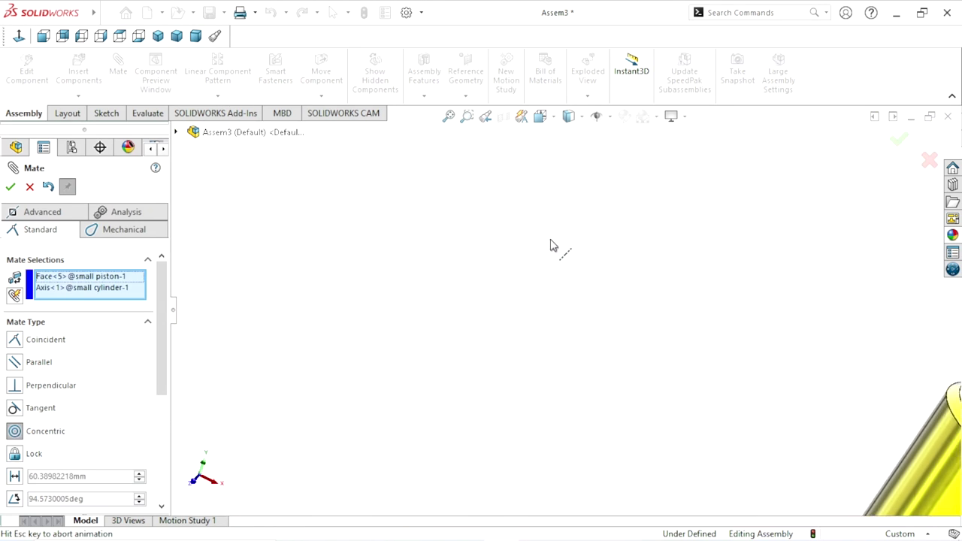
scroll(571, 323, "up", 4)
scroll(720, 366, "down", 1)
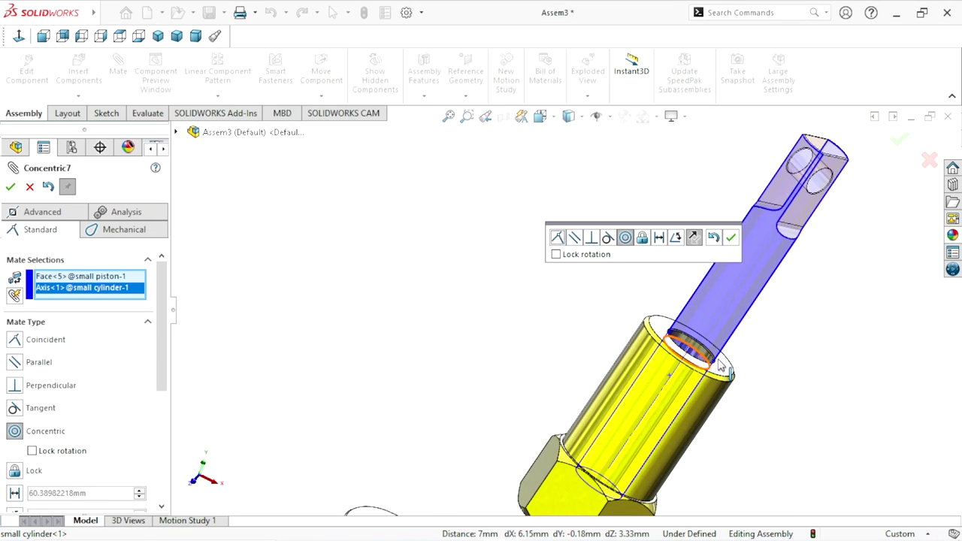
left_click(731, 239)
Drag the small piston to test its sliding, then view the whole jack
scroll(697, 387, "up", 3)
scroll(641, 371, "down", 2)
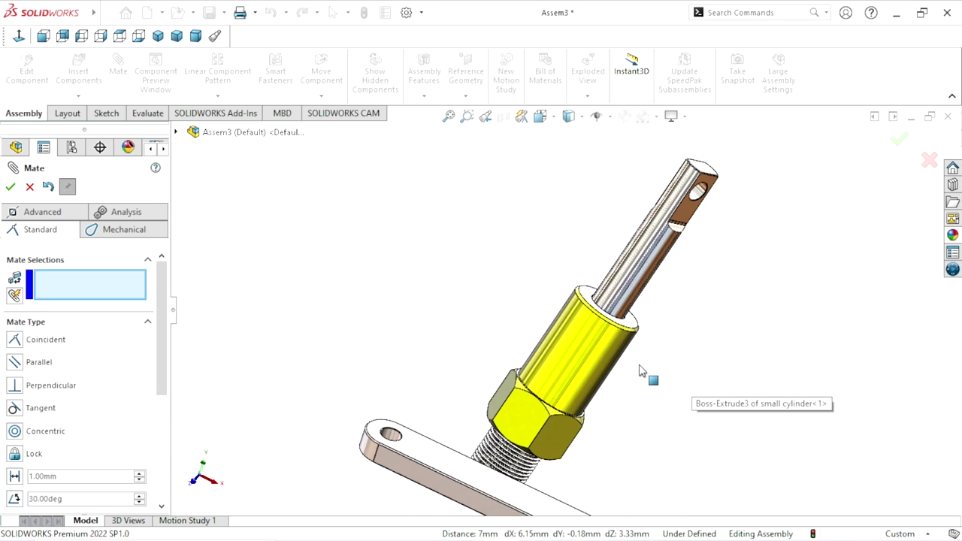
mouse_move(639, 272)
left_mouse_down()
mouse_move(652, 272)
mouse_move(609, 330)
mouse_move(708, 225)
mouse_move(683, 262)
left_mouse_up()
scroll(662, 387, "up", 3)
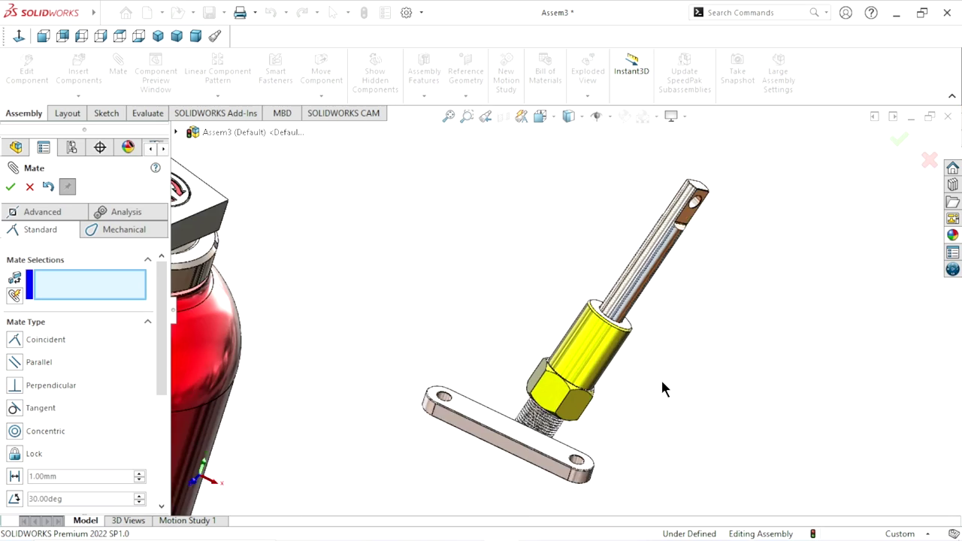
scroll(631, 380, "up", 2)
mouse_move(630, 352)
middle_mouse_down()
mouse_move(623, 341)
mouse_move(505, 399)
middle_mouse_up()
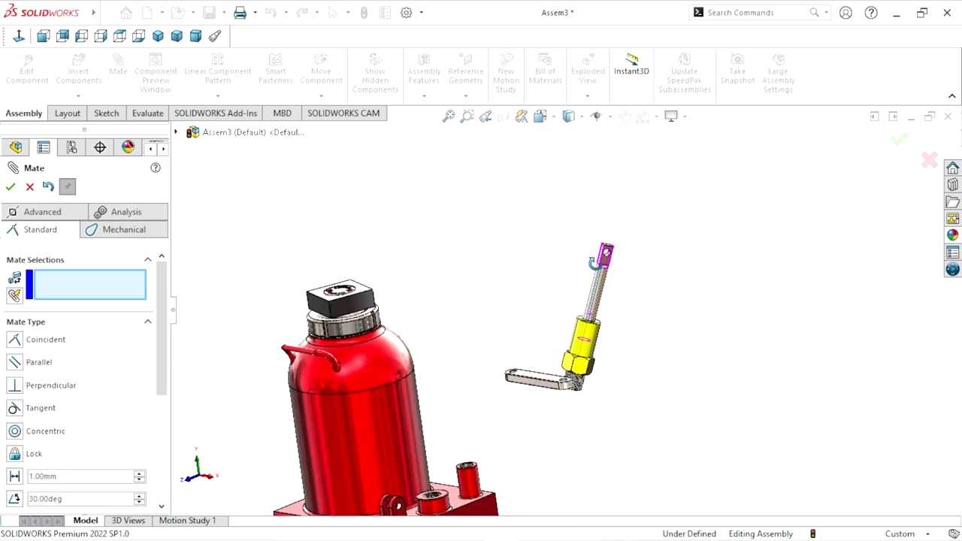
scroll(504, 399, "up", 3)
scroll(666, 242, "down", 2)
scroll(663, 267, "down", 2)
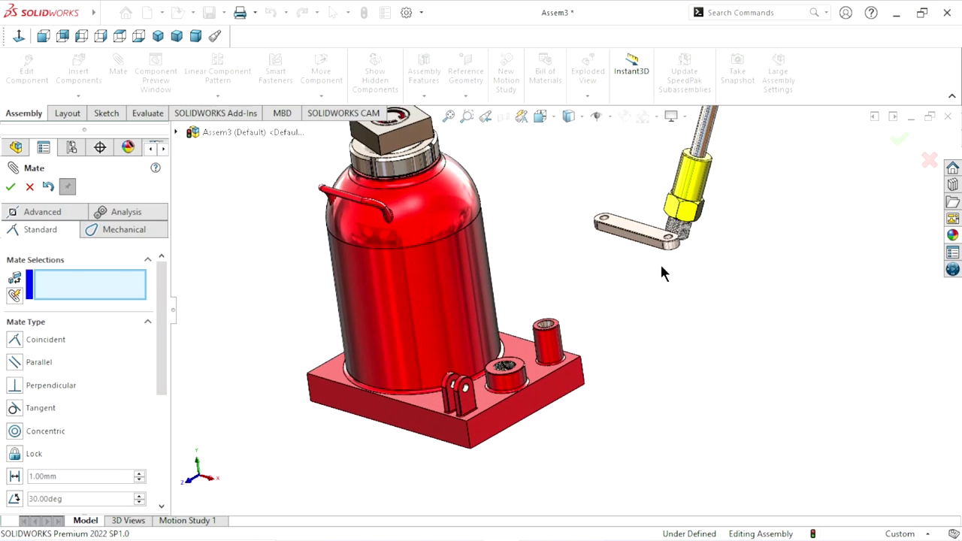
scroll(658, 270, "down", 2)
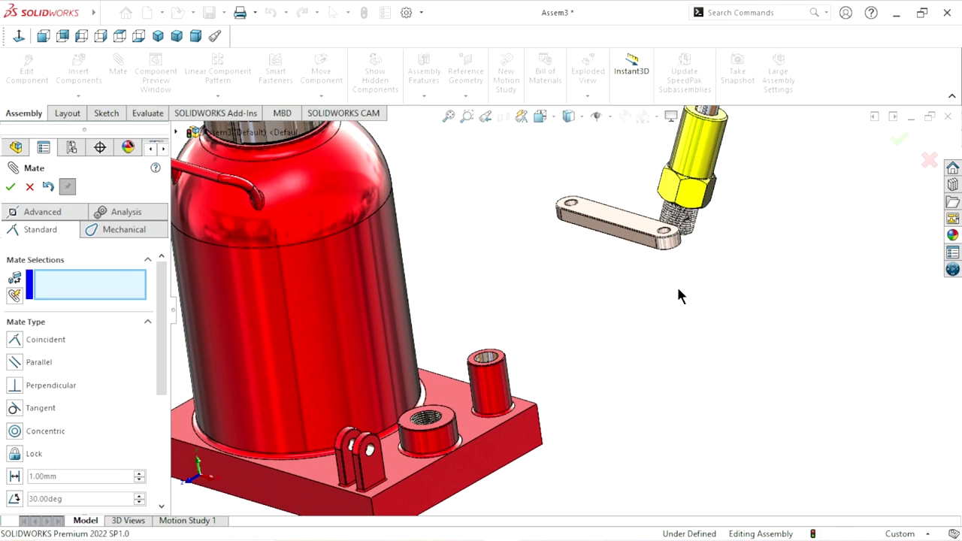
left_click(11, 188)
Rotate the support plate to a steeper angle beside the small cylinder
left_click(321, 96)
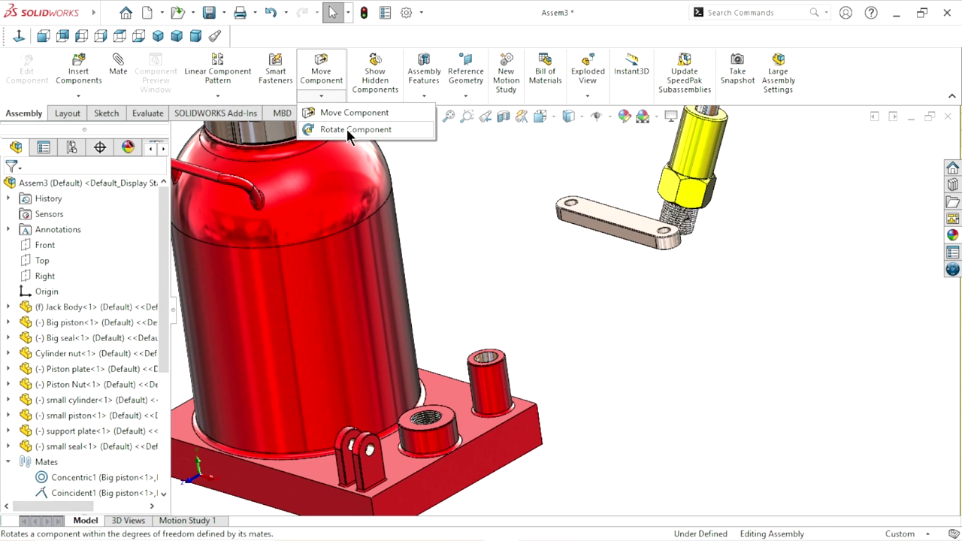
left_click(347, 129)
mouse_move(594, 218)
left_mouse_down()
mouse_move(489, 203)
mouse_move(507, 181)
mouse_move(457, 284)
mouse_move(418, 231)
mouse_move(458, 200)
mouse_move(463, 206)
mouse_move(408, 254)
left_mouse_up()
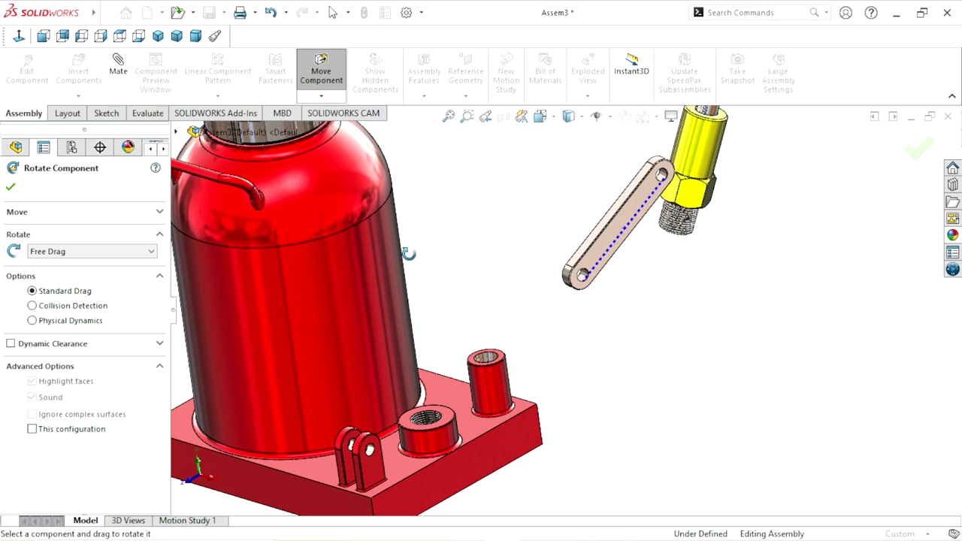
left_click(11, 188)
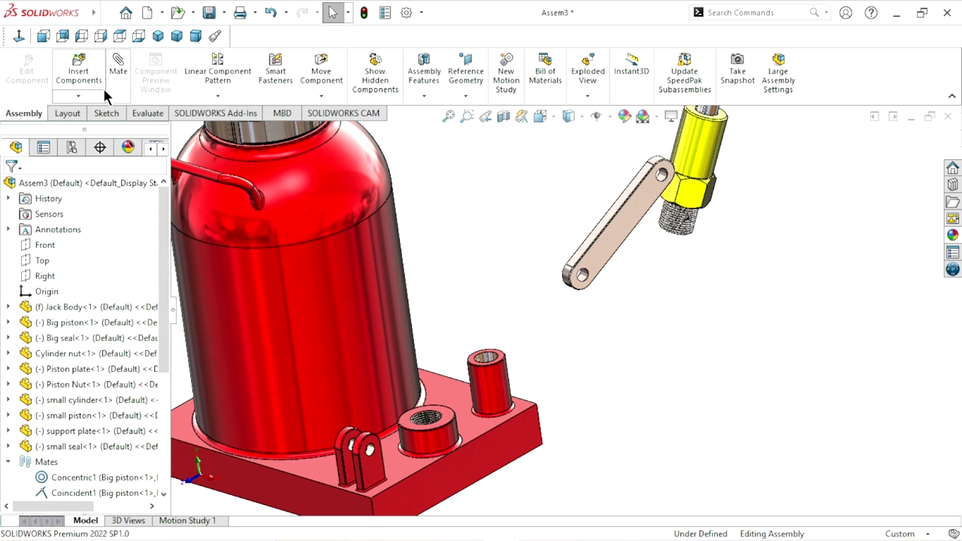
Start a Width mate using the two inner lug faces on the jack body base
left_click(118, 66)
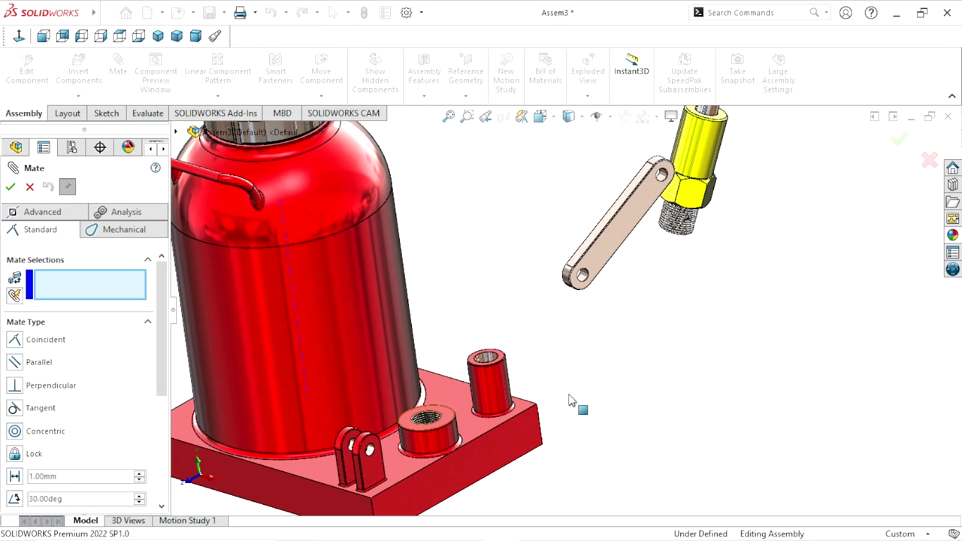
left_click(37, 210)
left_click(15, 381)
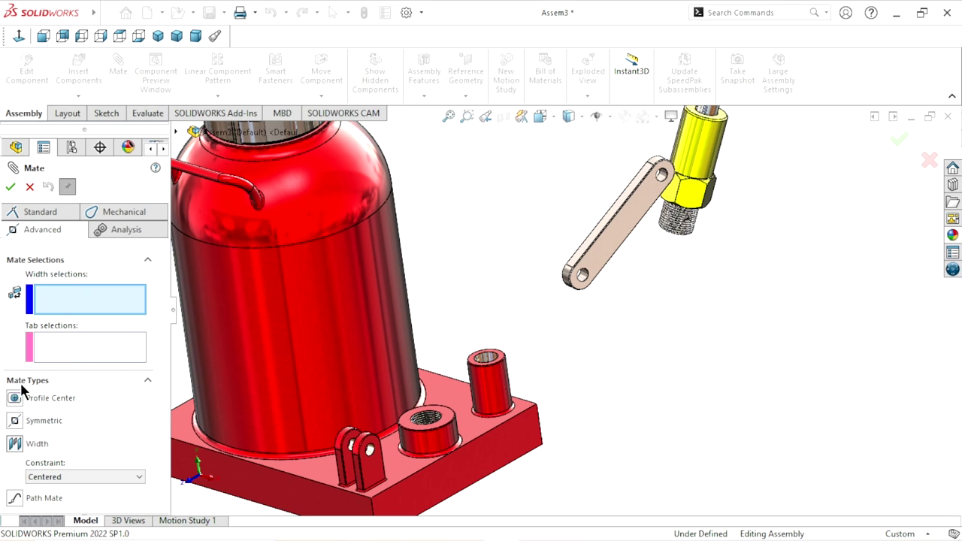
scroll(380, 466, "down", 2)
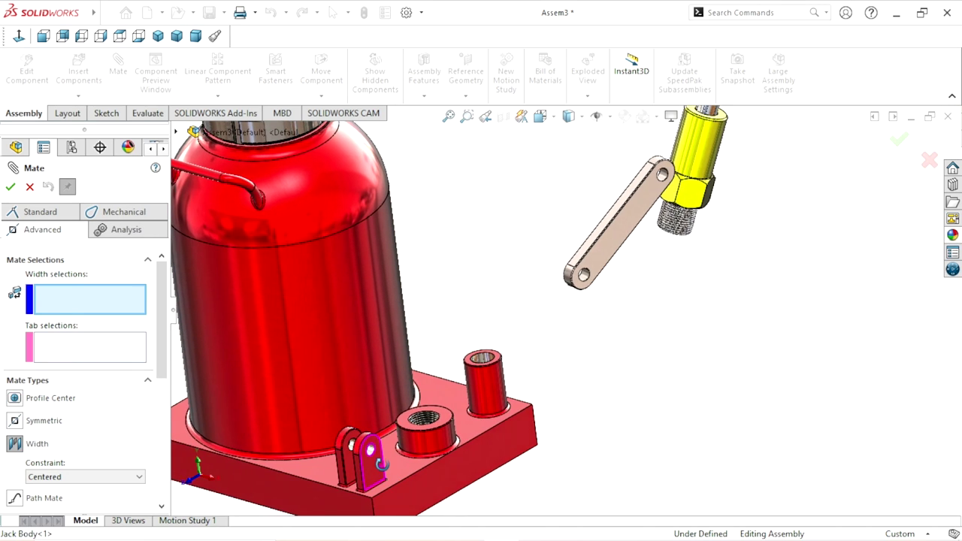
scroll(376, 451, "down", 1)
scroll(390, 416, "down", 3)
left_click(386, 412)
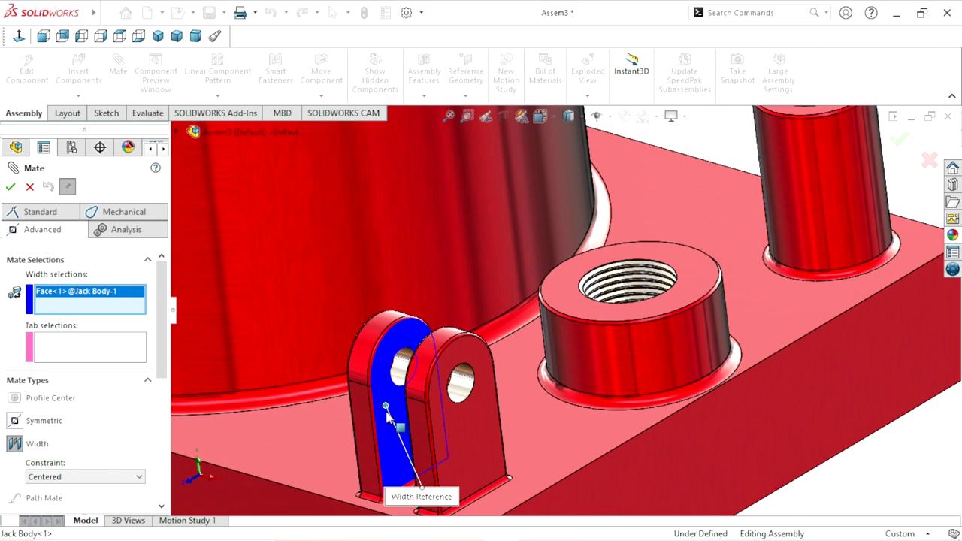
middle_click_drag(397, 481, 449, 444)
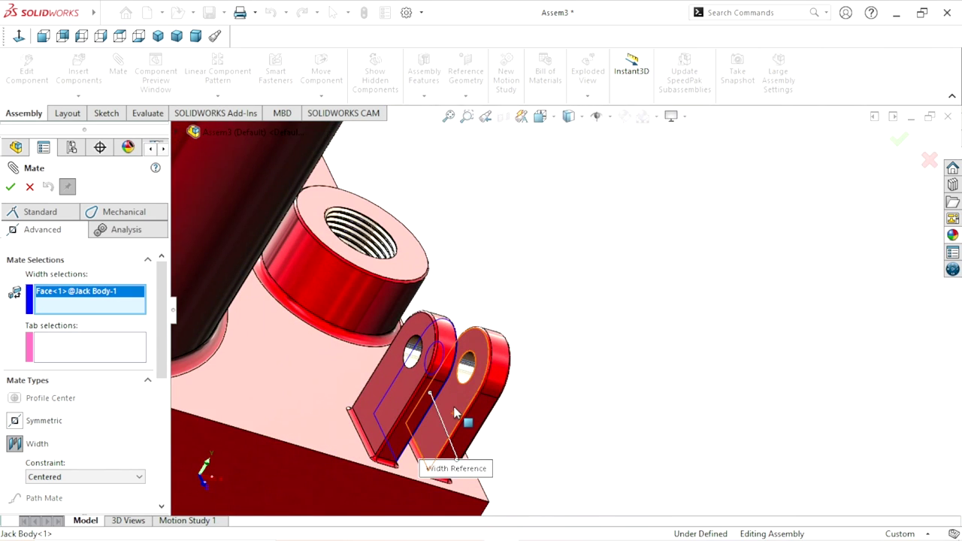
left_click(454, 412)
Select both support plate side faces as tabs to centre the plate between the lugs
scroll(569, 403, "up", 5)
mouse_move(657, 323)
middle_mouse_down()
mouse_move(596, 297)
mouse_move(586, 259)
middle_mouse_up()
scroll(586, 259, "up", 3)
scroll(585, 256, "up", 1)
scroll(585, 256, "down", 4)
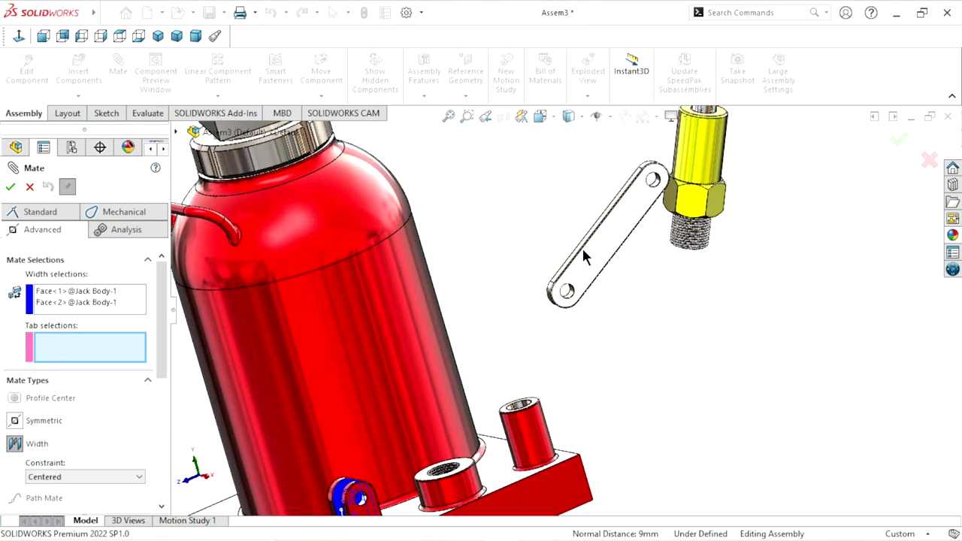
scroll(584, 257, "up", 2)
left_click(587, 317)
middle_click_drag(515, 275, 619, 338)
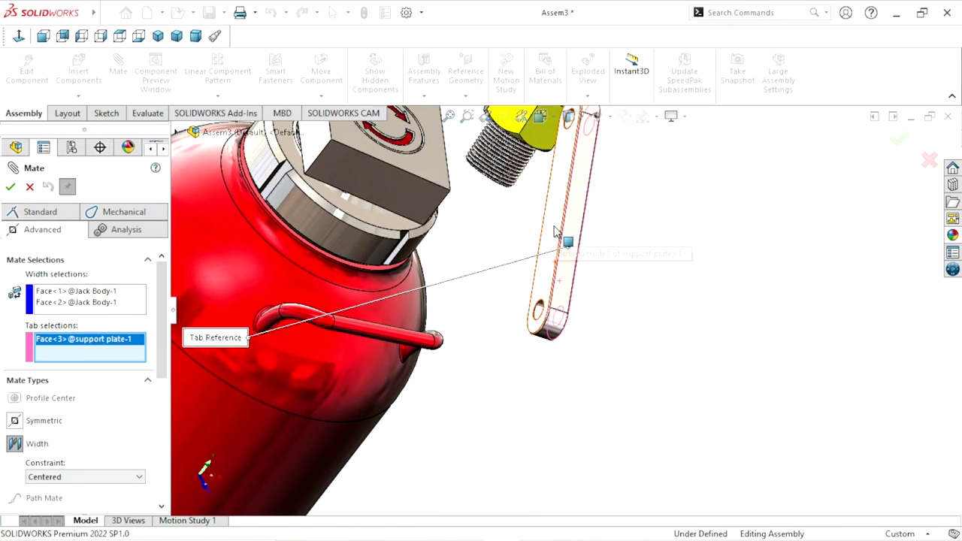
left_click(556, 235)
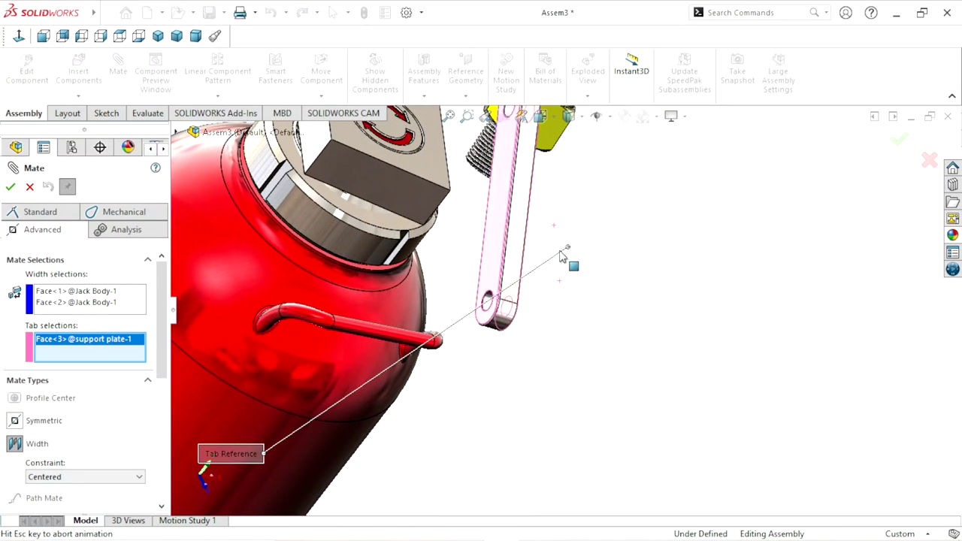
left_click(10, 190)
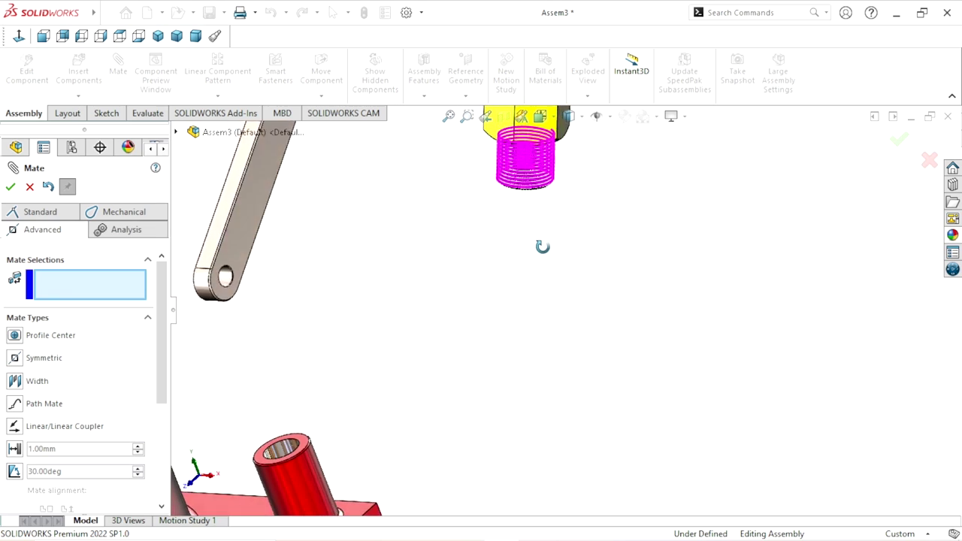
Mate the support plate's hole concentric with the jack body lug hole
left_click(45, 216)
scroll(333, 371, "up", 5)
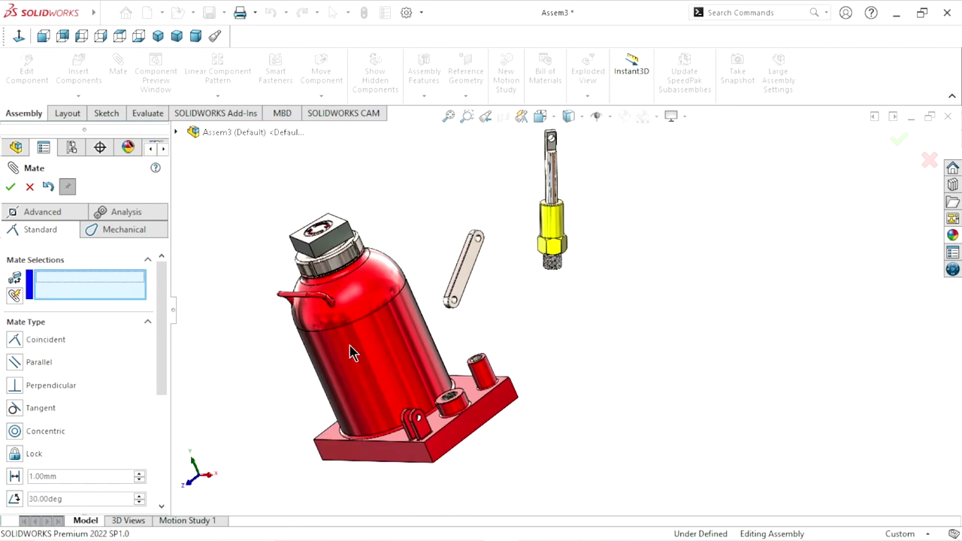
middle_click_drag(350, 354, 491, 314)
scroll(492, 313, "down", 5)
scroll(494, 280, "down", 2)
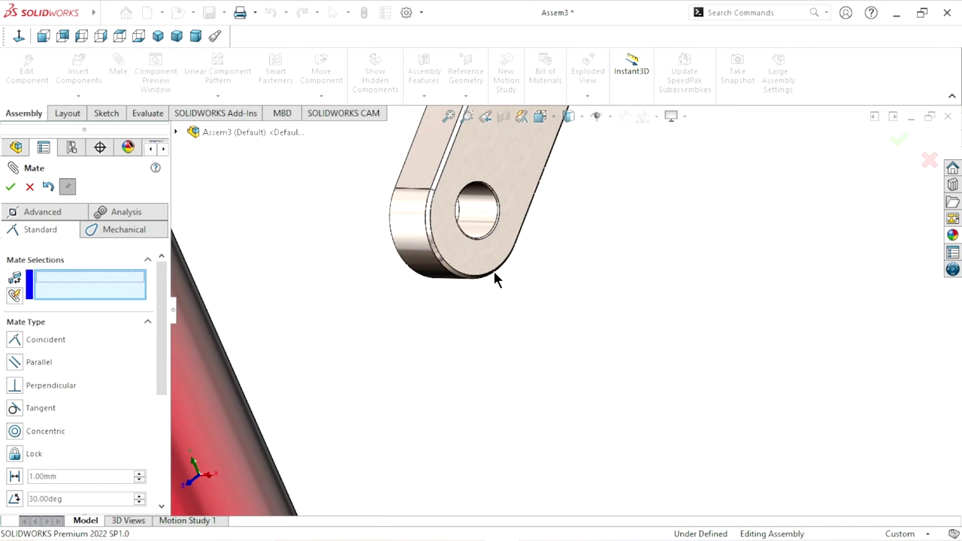
left_click(481, 211)
scroll(437, 323, "up", 3)
scroll(451, 357, "up", 3)
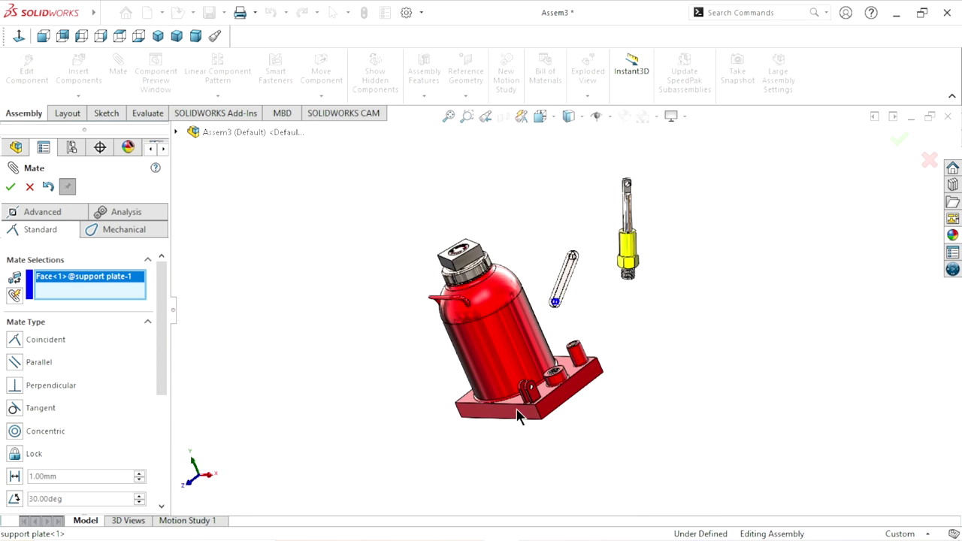
scroll(518, 417, "down", 2)
scroll(526, 379, "down", 3)
scroll(532, 349, "down", 3)
scroll(525, 332, "down", 2)
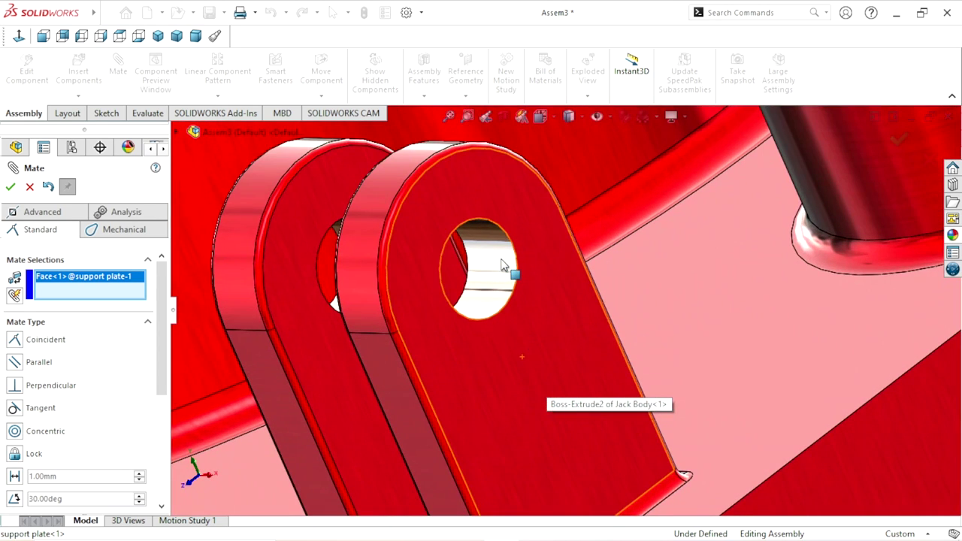
left_click(503, 267)
scroll(517, 369, "up", 3)
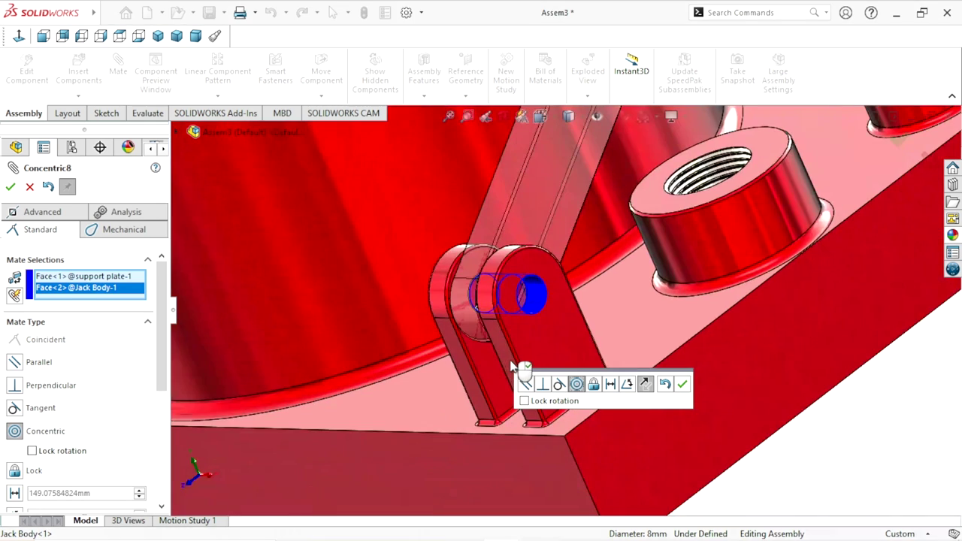
left_click(681, 385)
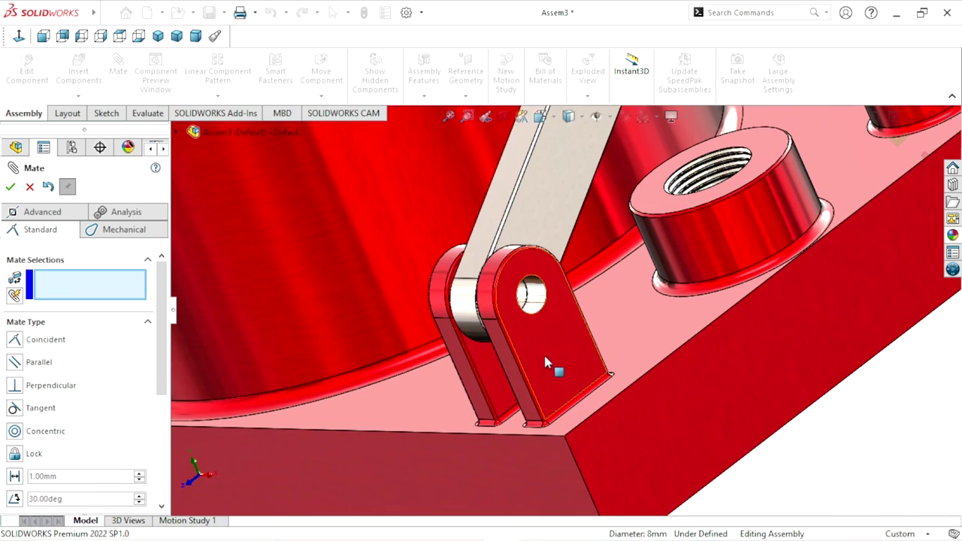
Swing the support plate upright about its pivot and return to isometric view
scroll(554, 366, "up", 3)
scroll(622, 239, "down", 2)
scroll(622, 239, "up", 2)
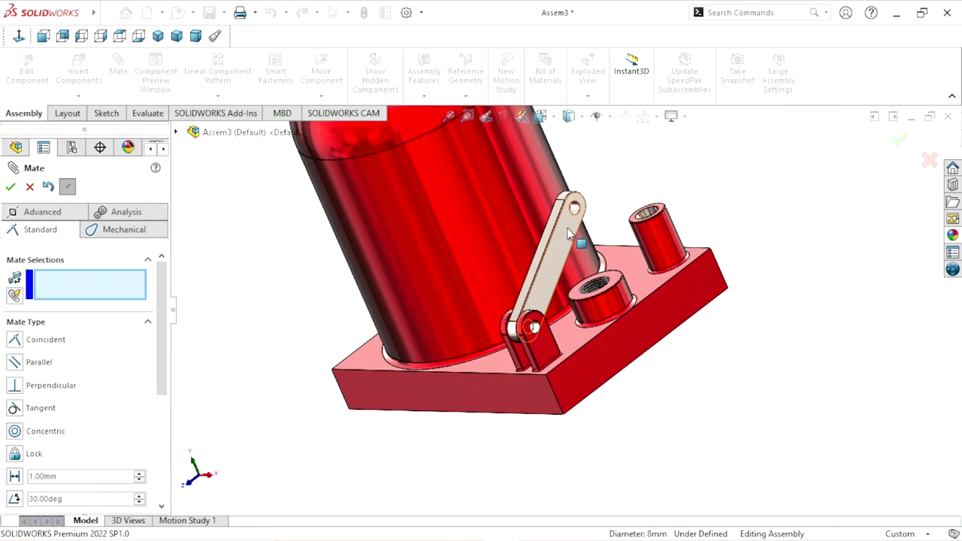
left_click_drag(520, 223, 530, 175)
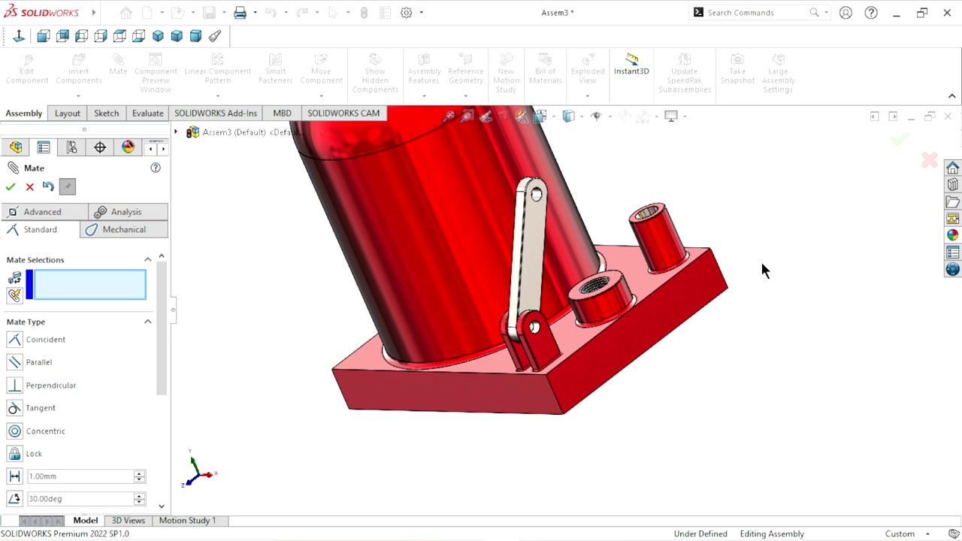
middle_click_drag(675, 287, 640, 402)
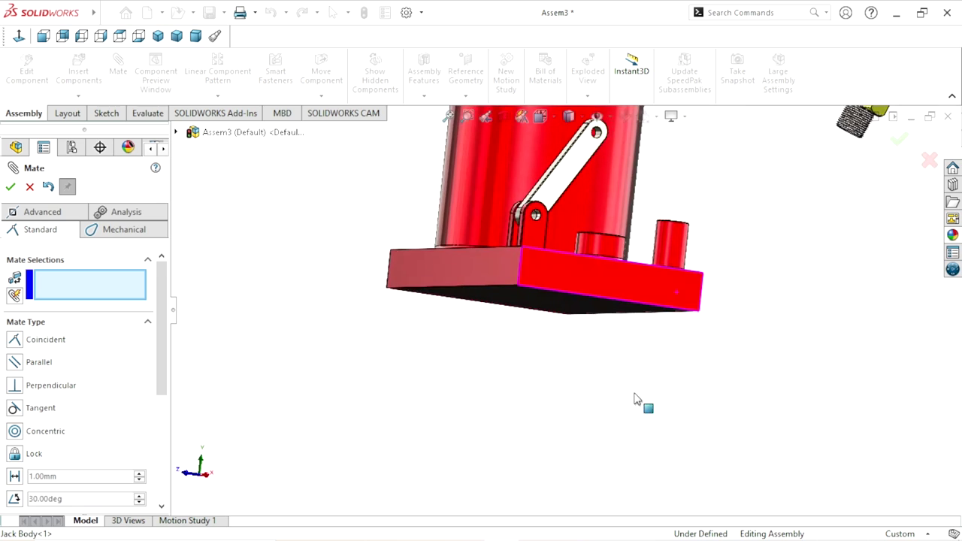
left_click(157, 36)
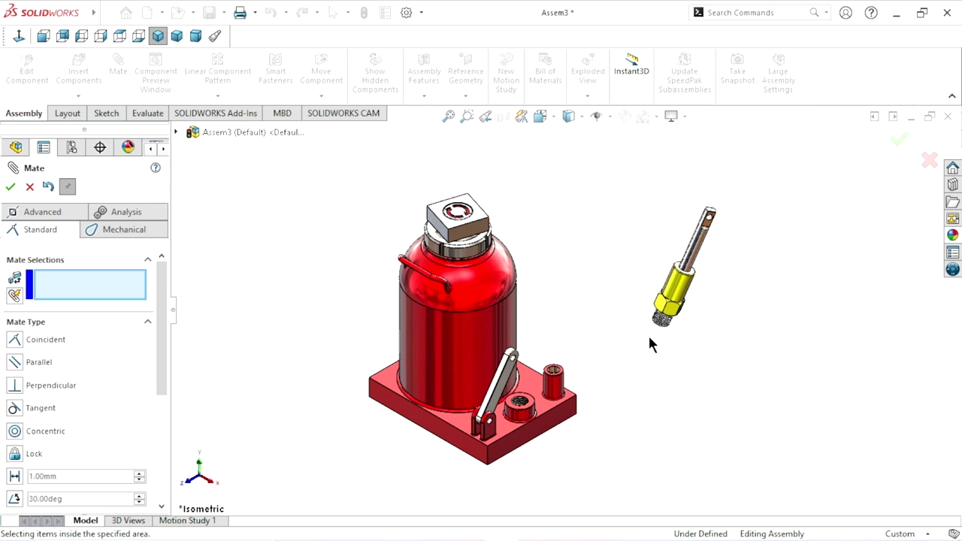
Mate the pump cylinder concentric with the jack body's base boss hole
scroll(650, 342, "down", 3)
left_click(631, 233)
scroll(575, 342, "up", 3)
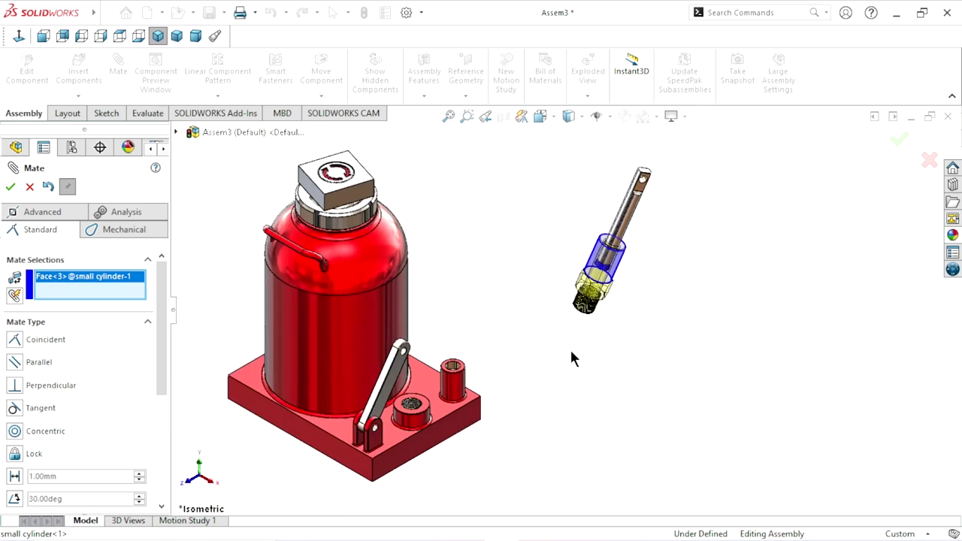
scroll(511, 368, "up", 1)
scroll(448, 409, "down", 5)
left_click(440, 386)
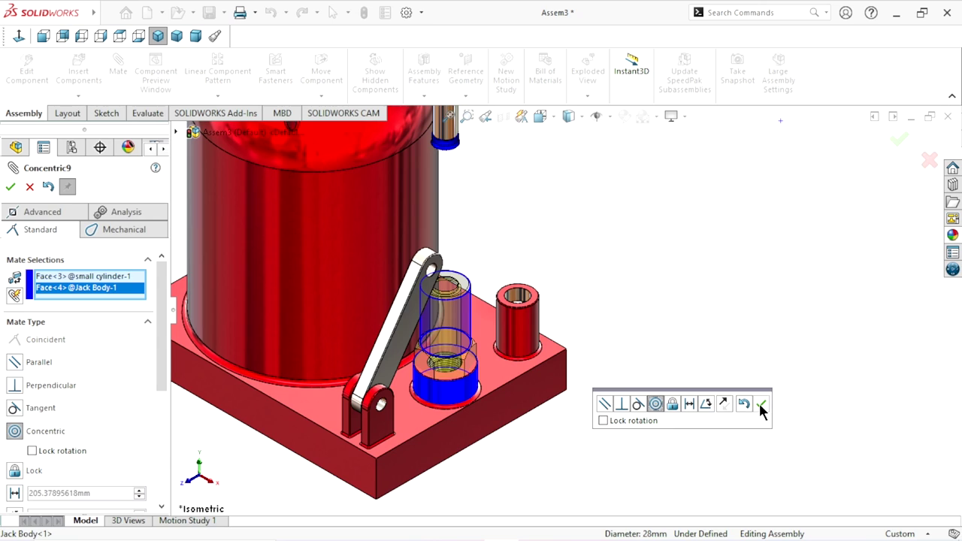
left_click(762, 404)
Drag the small piston down toward the pump cylinder and inspect them
scroll(554, 391, "up", 3)
scroll(552, 304, "down", 2)
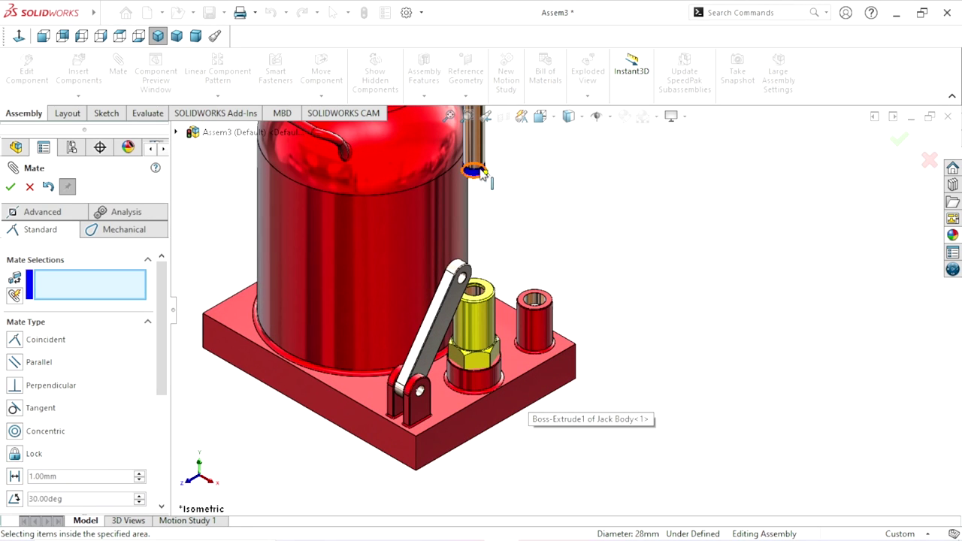
left_click_drag(481, 172, 473, 258)
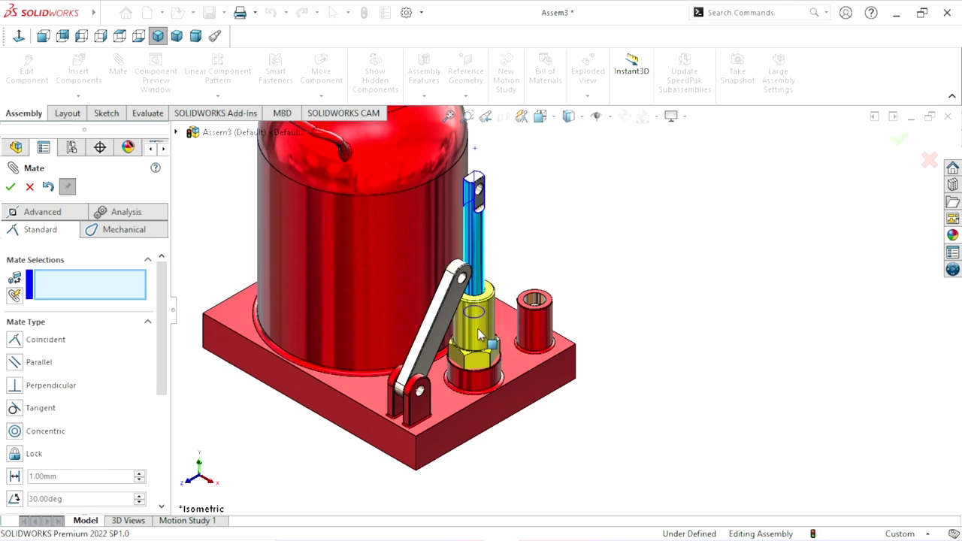
scroll(547, 391, "up", 2)
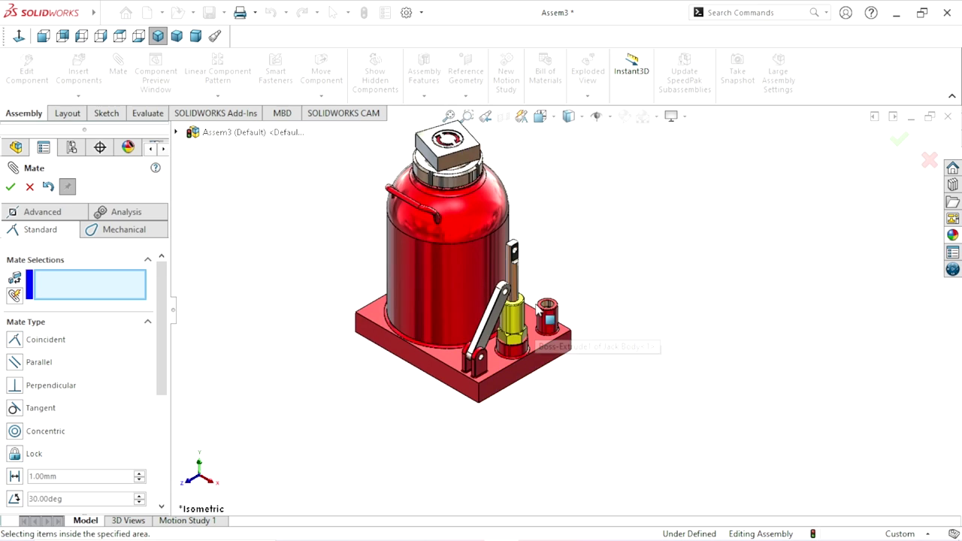
scroll(526, 248, "down", 2)
scroll(535, 252, "down", 2)
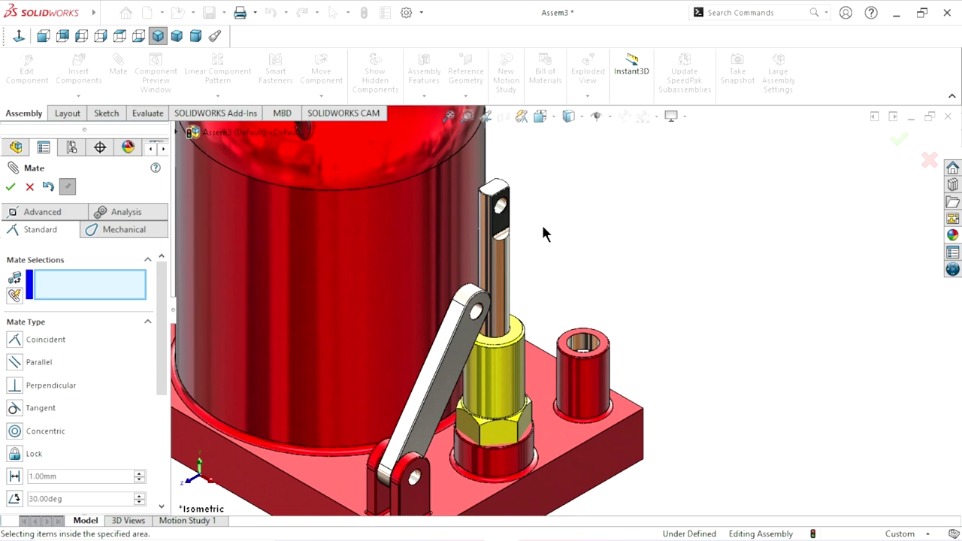
scroll(543, 222, "down", 1)
mouse_move(636, 309)
middle_mouse_down()
mouse_move(596, 314)
mouse_move(616, 307)
mouse_move(608, 281)
mouse_move(568, 257)
mouse_move(538, 268)
middle_mouse_up()
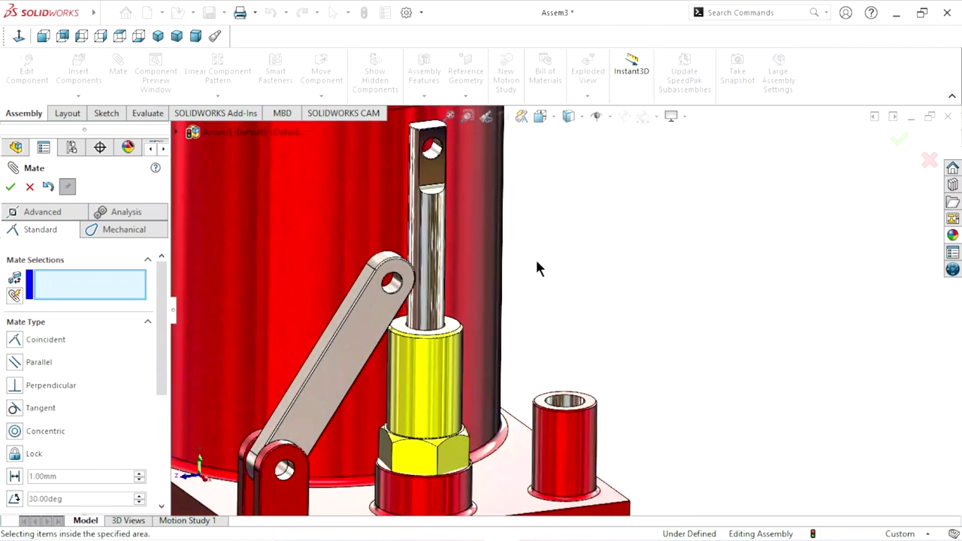
Try a coincident mate between support plate and piston top, discard it, and list advanced mates
left_click(357, 348)
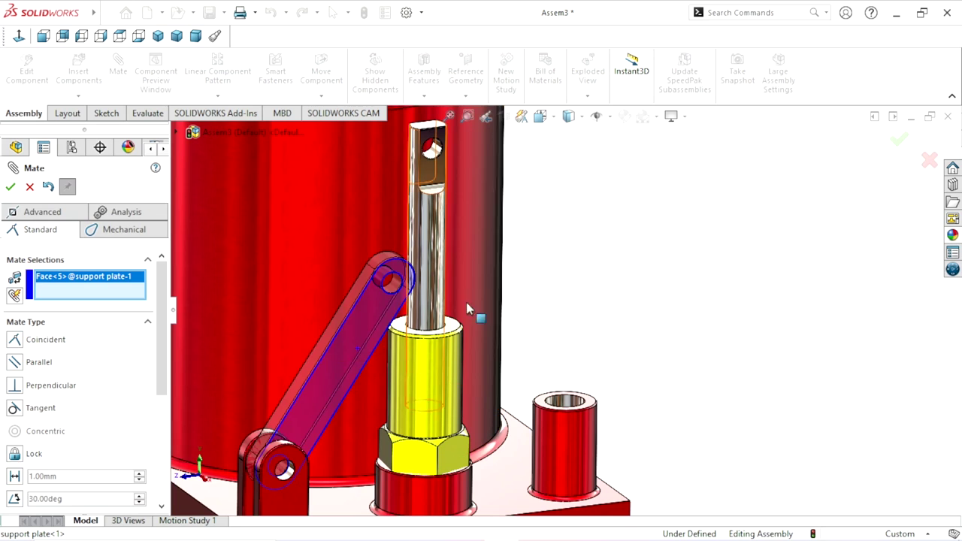
left_click(436, 167)
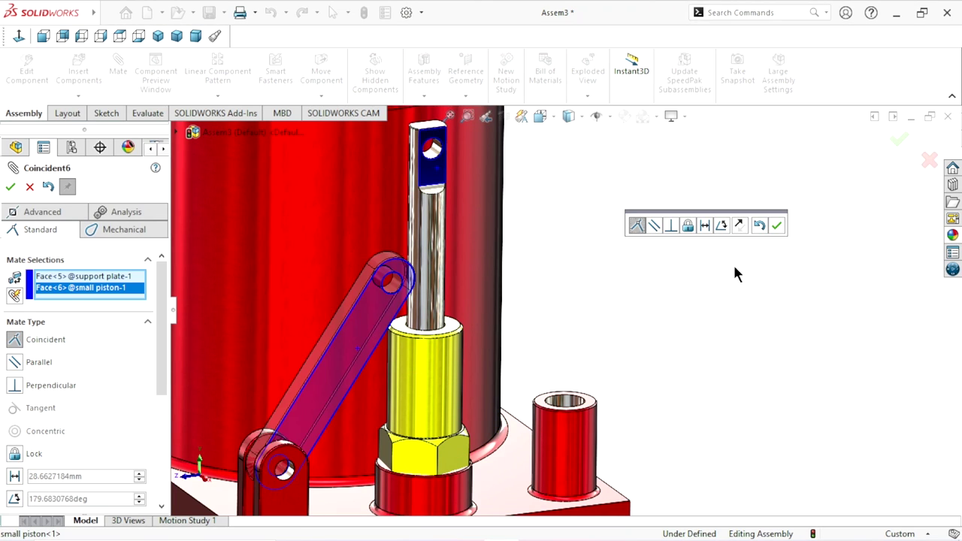
mouse_move(563, 306)
middle_mouse_down()
mouse_move(628, 308)
mouse_move(627, 297)
mouse_move(616, 309)
mouse_move(571, 314)
middle_mouse_up()
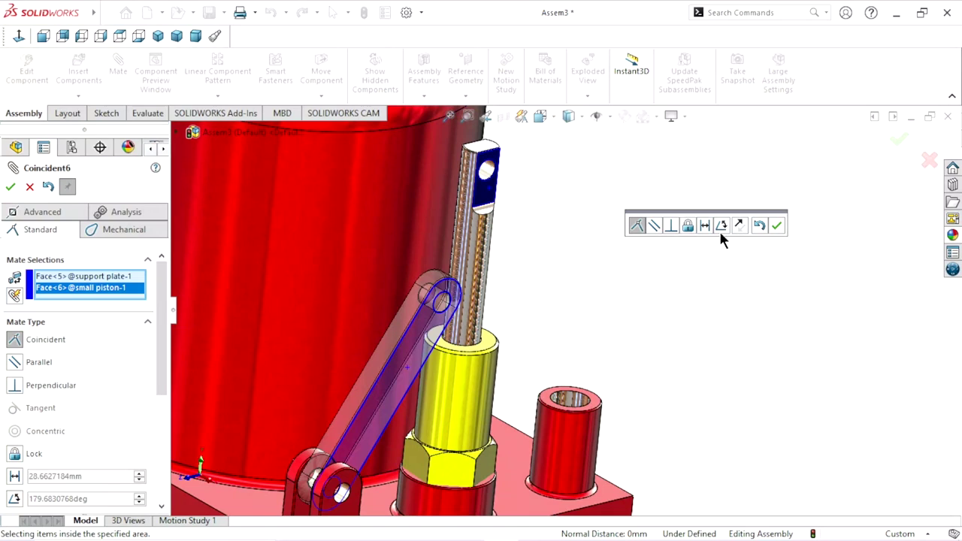
left_click(757, 225)
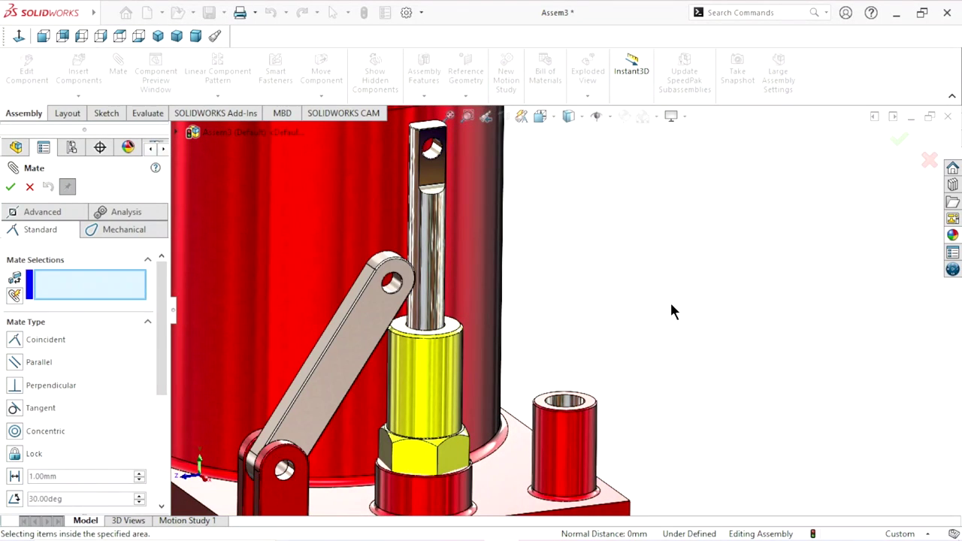
left_click(61, 213)
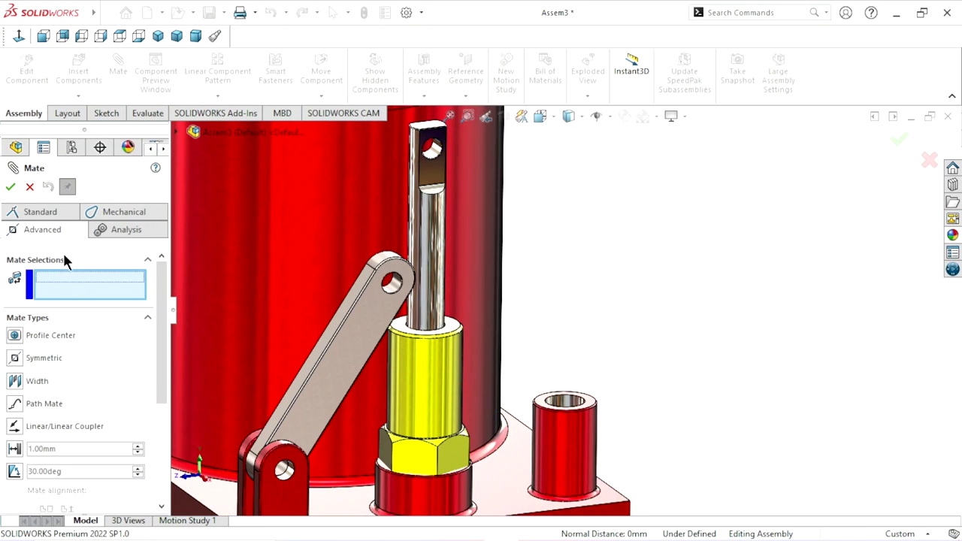
Add a Width mate centring the piston's two end flats between the support plate's side faces
left_click(15, 381)
left_click(371, 321)
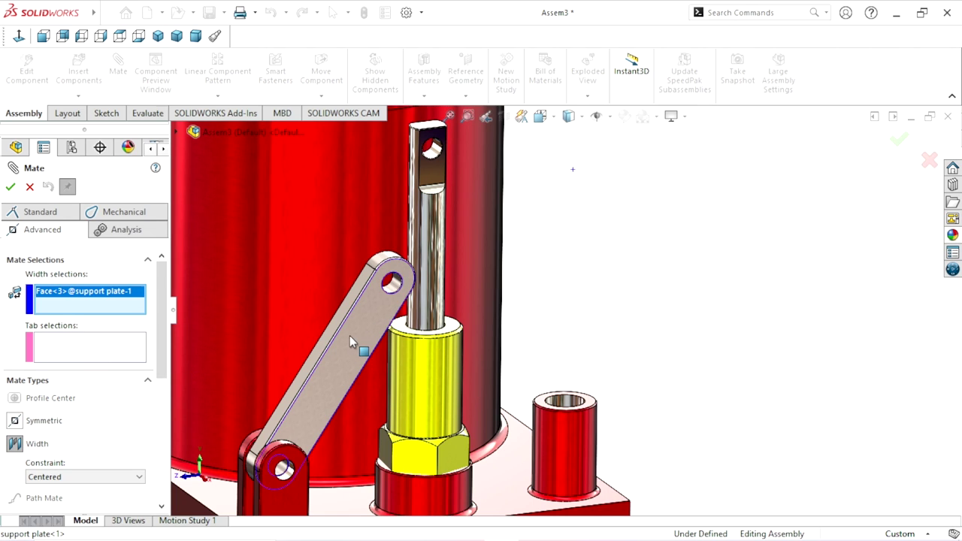
middle_click_drag(318, 329, 416, 345)
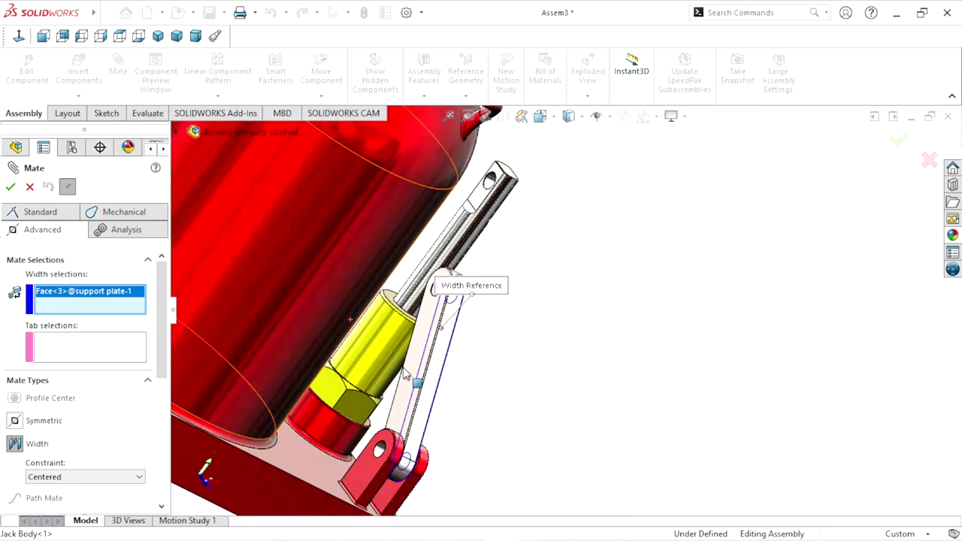
left_click(423, 335)
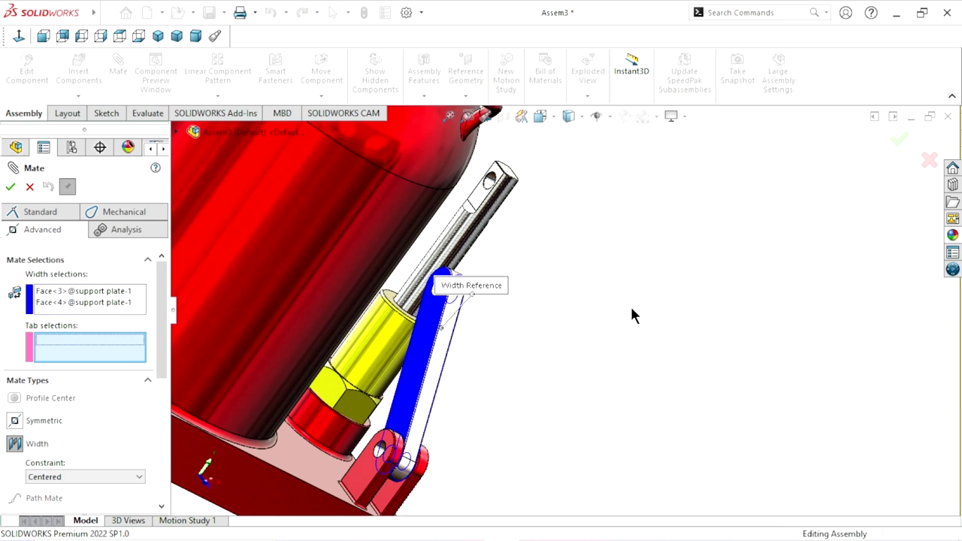
mouse_move(630, 305)
middle_mouse_down()
mouse_move(547, 238)
mouse_move(628, 293)
middle_mouse_up()
scroll(548, 234, "down", 3)
left_click(517, 262)
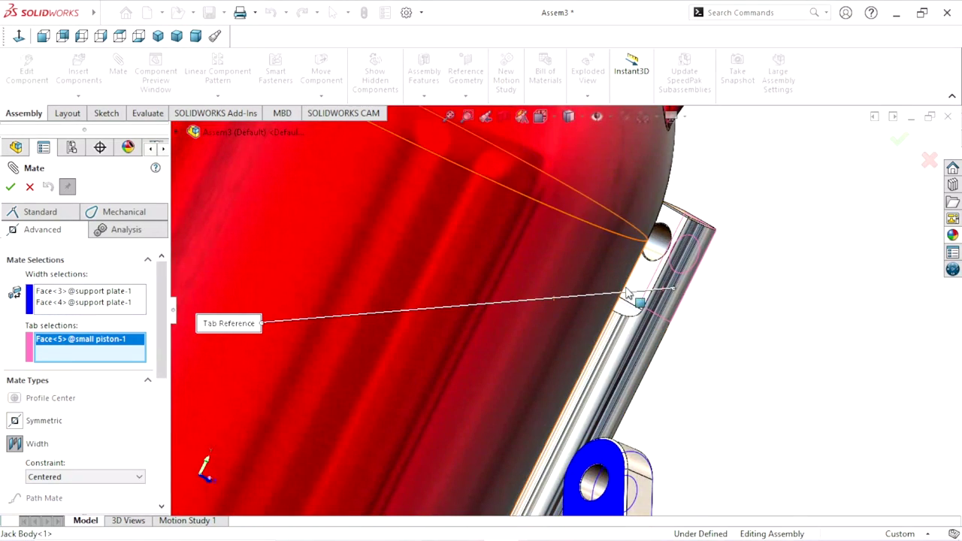
left_click(629, 309)
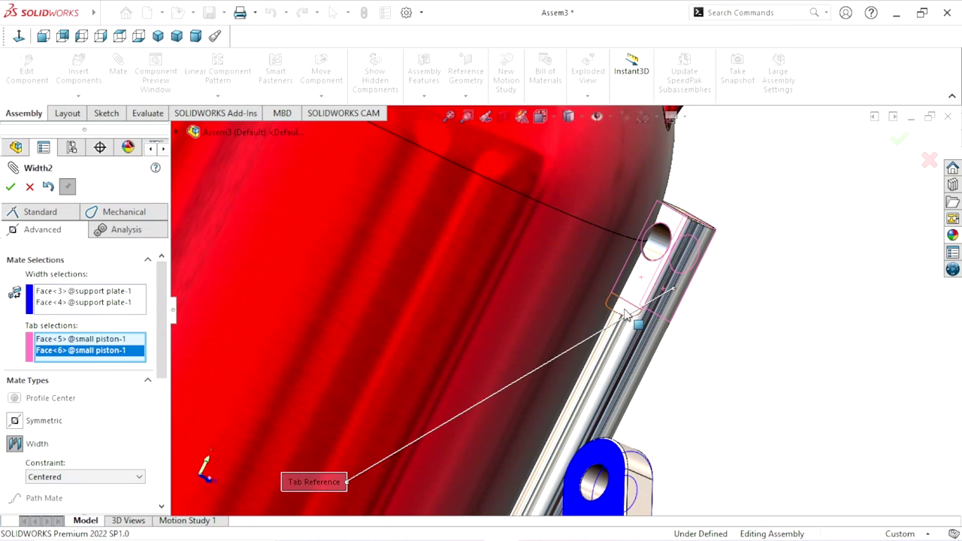
middle_click_drag(763, 312, 728, 325)
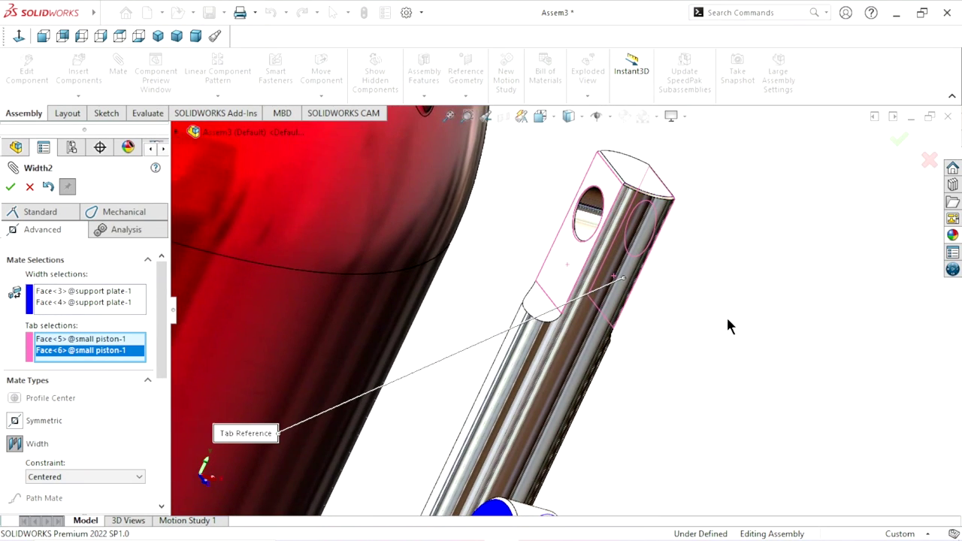
left_click(11, 187)
key("ctrl+7")
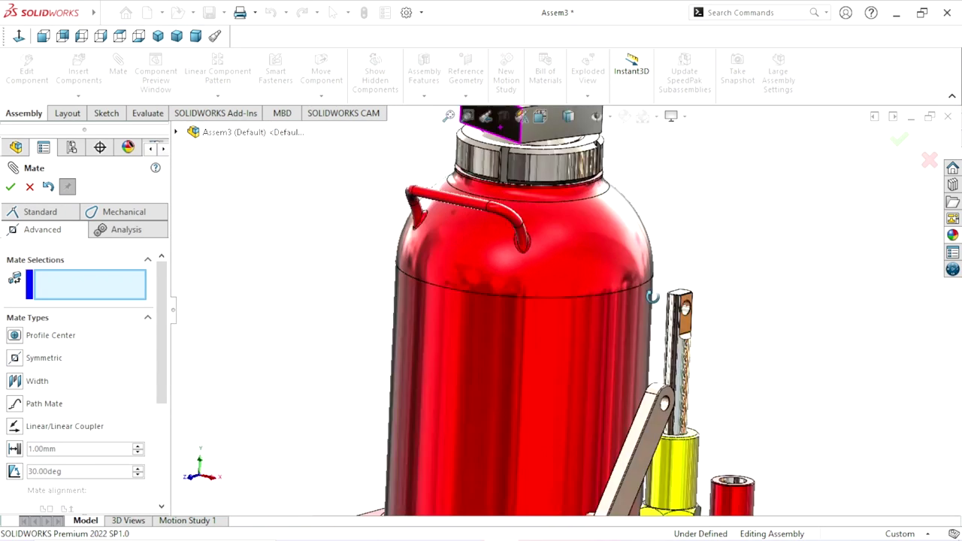
Zoom in and swing the support plate more upright beside the small piston
scroll(593, 342, "down", 3)
scroll(559, 333, "down", 3)
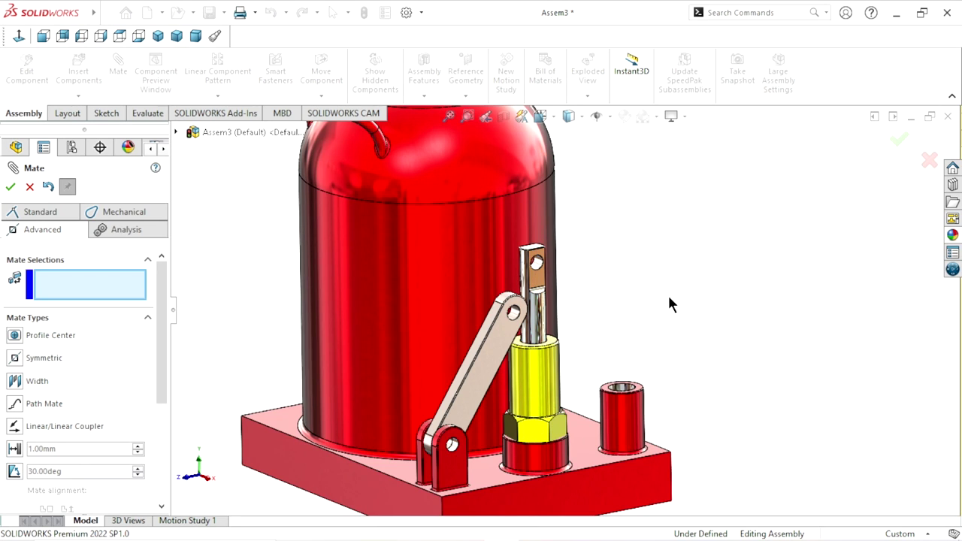
left_click_drag(506, 340, 481, 300)
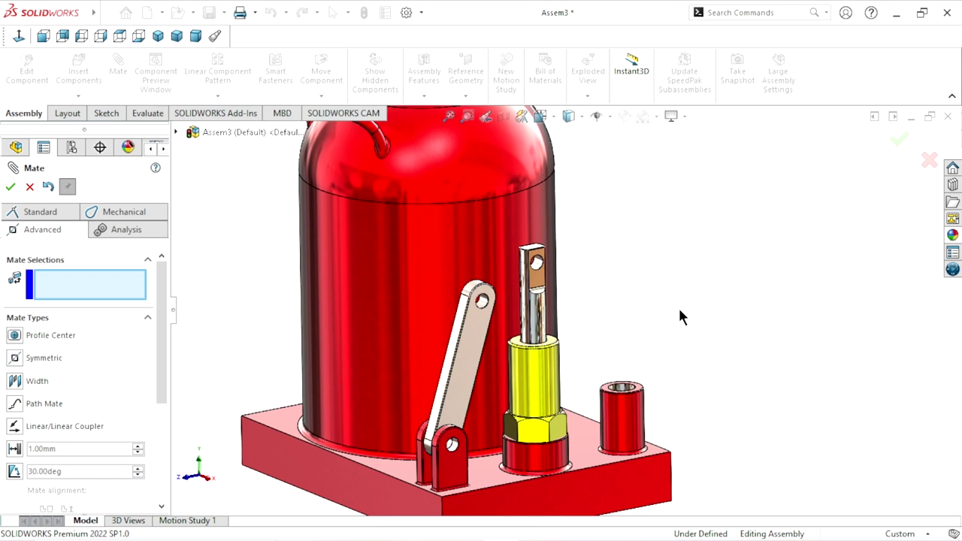
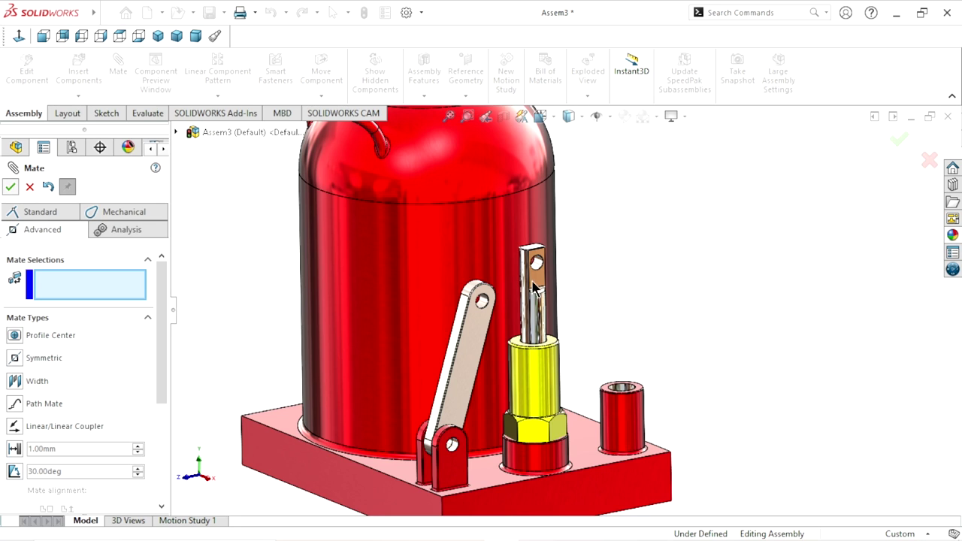
Finish the mate command and hide the small cylinder in the graphics area
key("Escape")
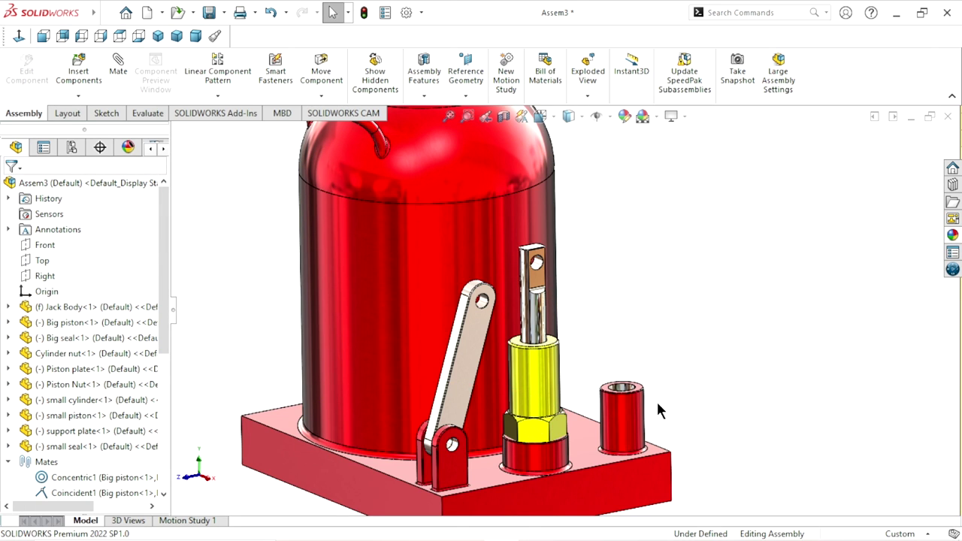
scroll(657, 404, "up", 2)
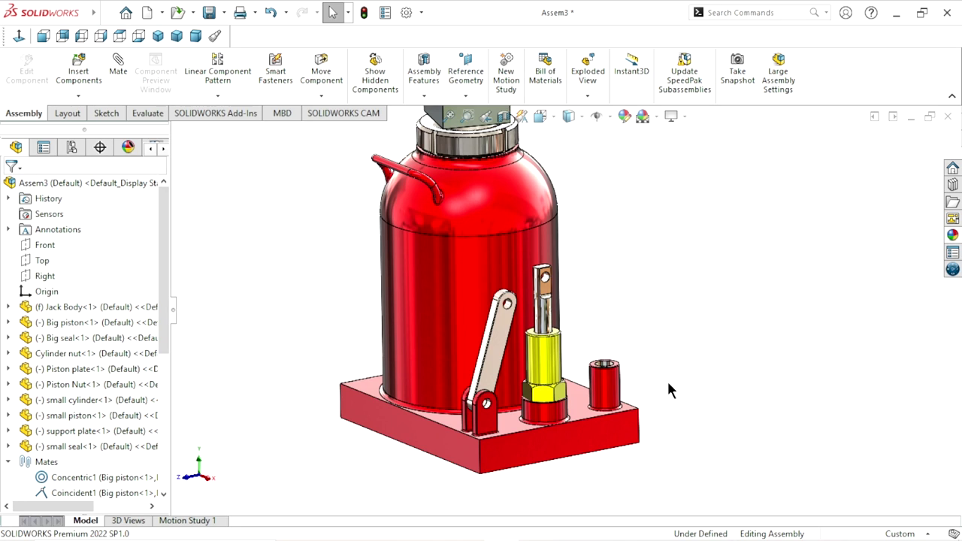
scroll(666, 379, "up", 1)
scroll(580, 384, "down", 1)
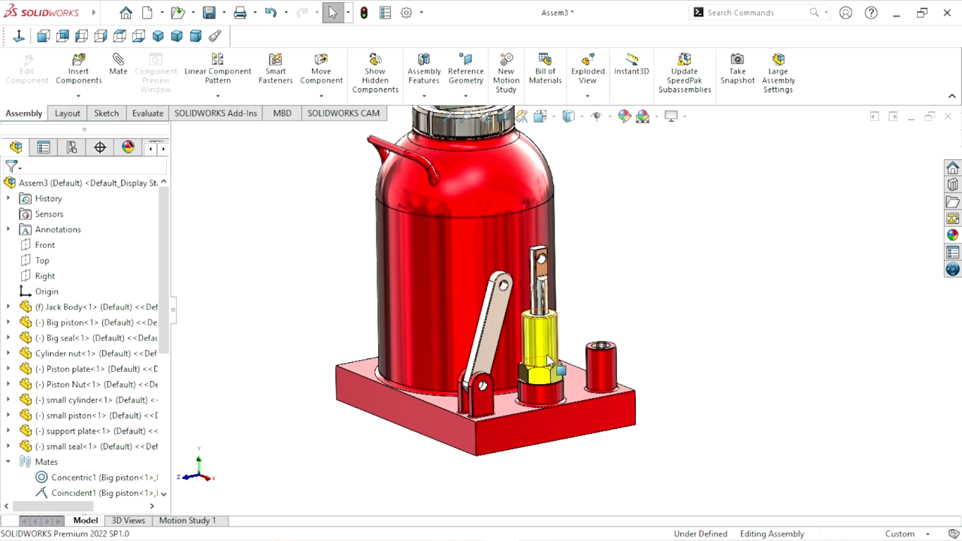
left_click(549, 361)
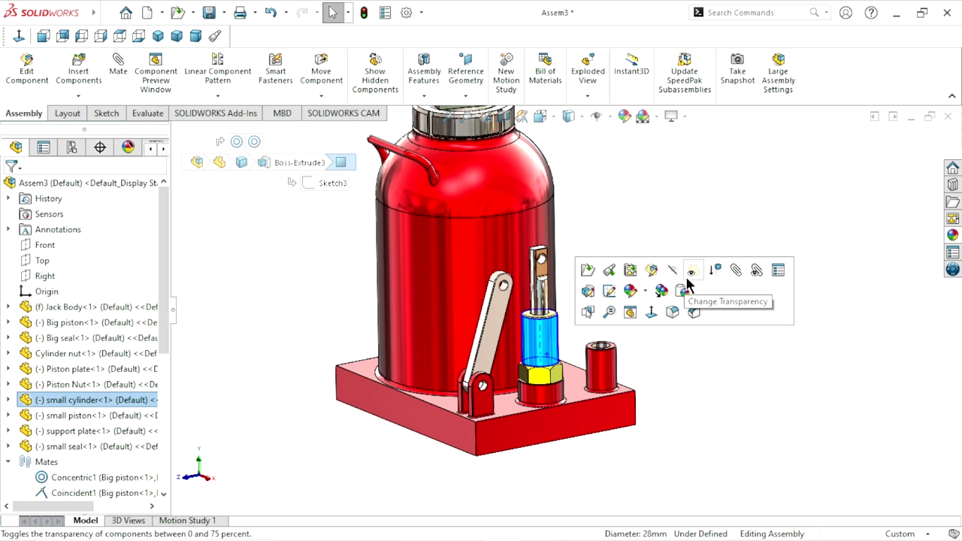
left_click(674, 280)
Show the small cylinder again from the tree, then hide it once more
scroll(582, 351, "down", 1)
scroll(583, 351, "down", 1)
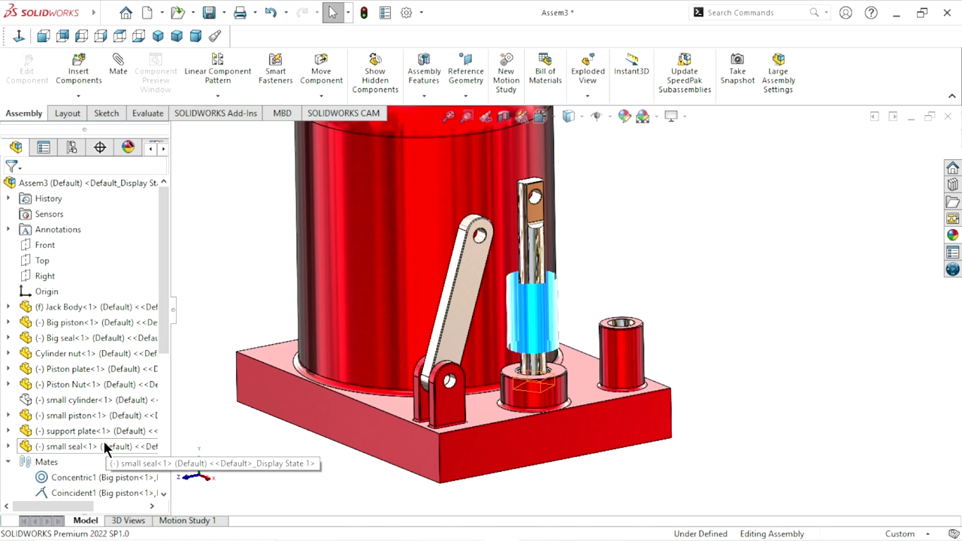
left_click(96, 399)
left_click(174, 360)
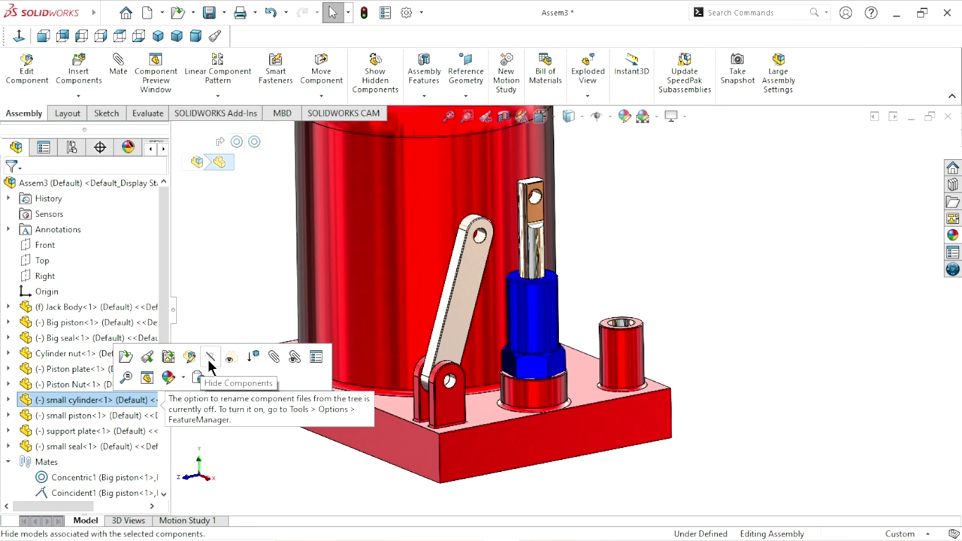
left_click(209, 361)
scroll(593, 382, "down", 3)
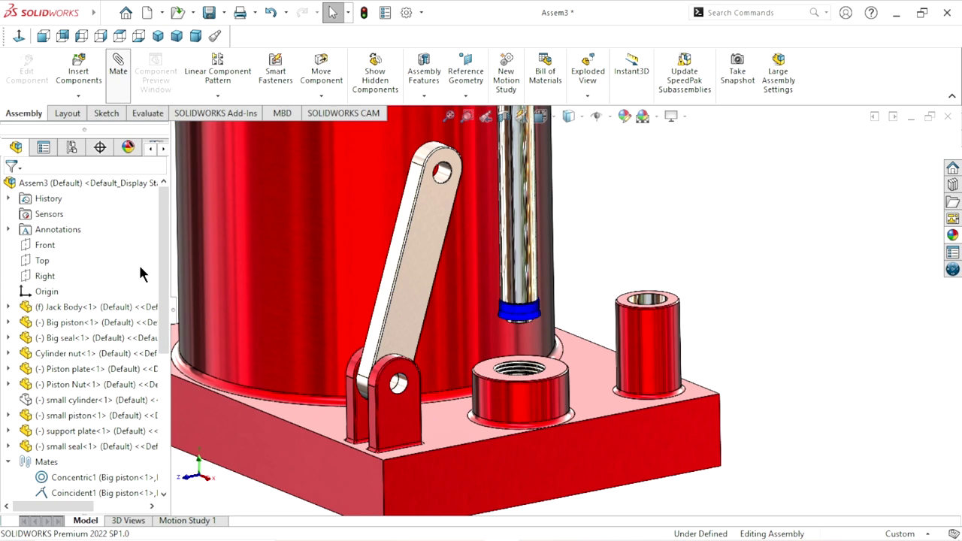
Start an advanced Distance limit mate with a 60 mm maximum and 5 mm minimum
left_click(44, 210)
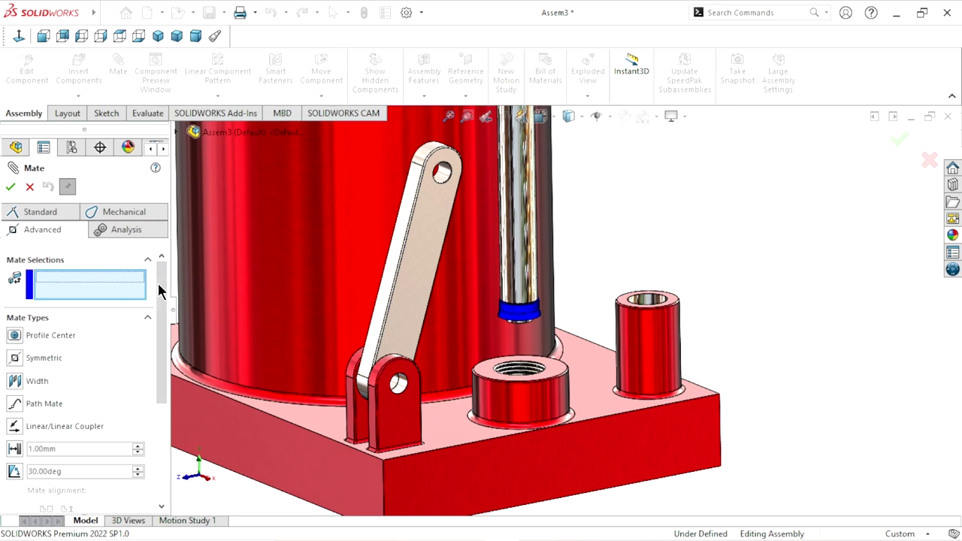
left_click_drag(159, 290, 150, 338)
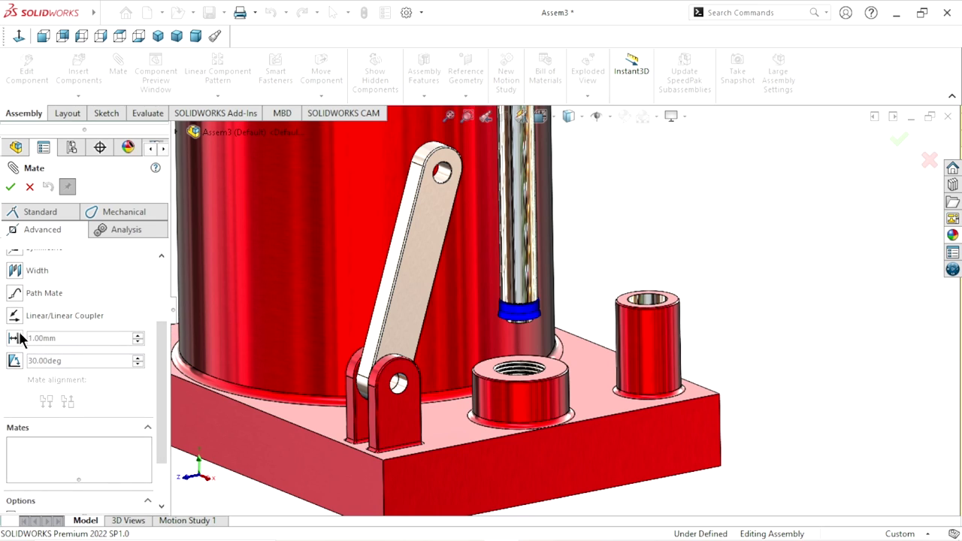
left_click(20, 337)
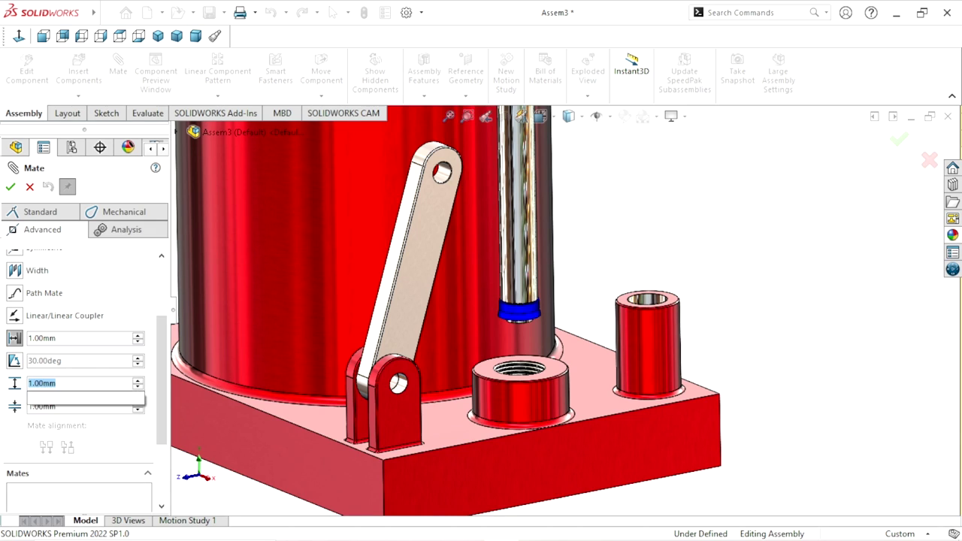
type("60")
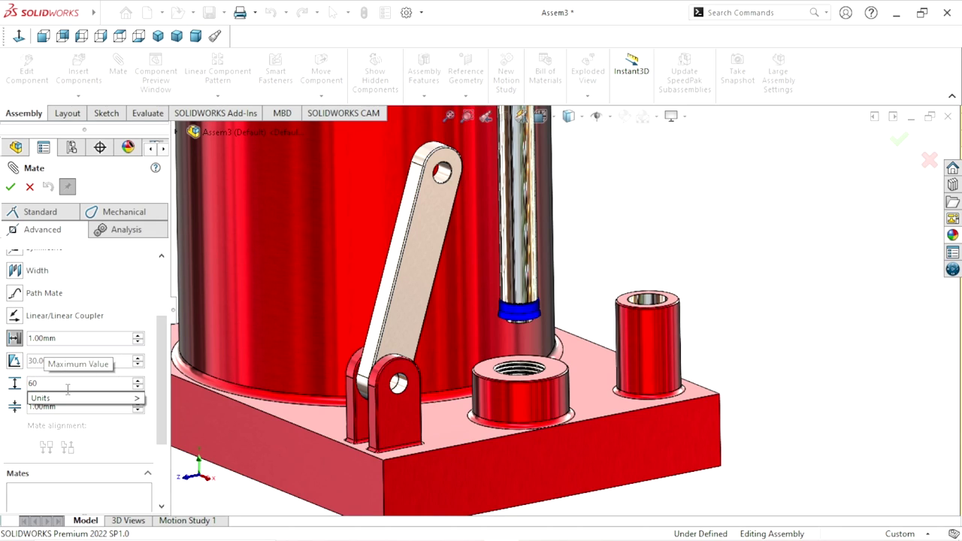
key("Return")
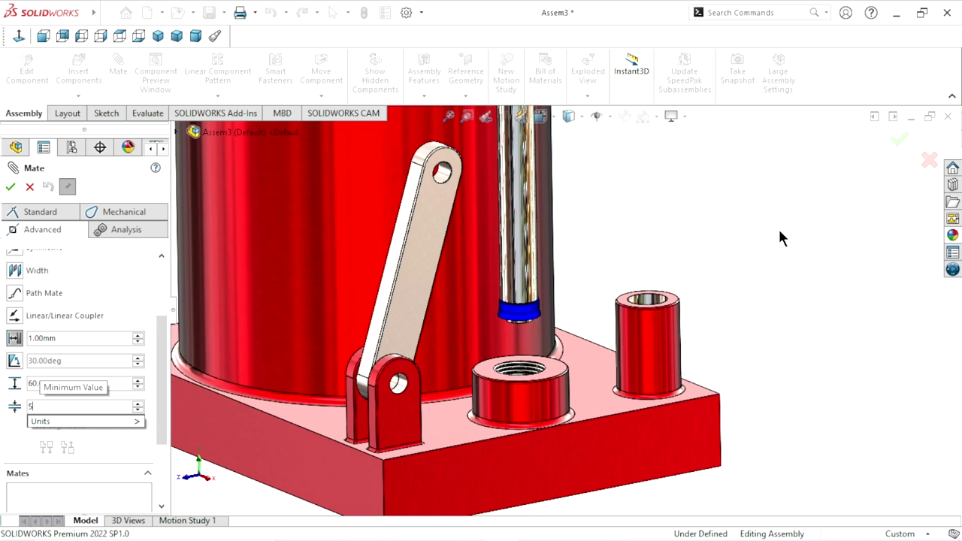
key("Return")
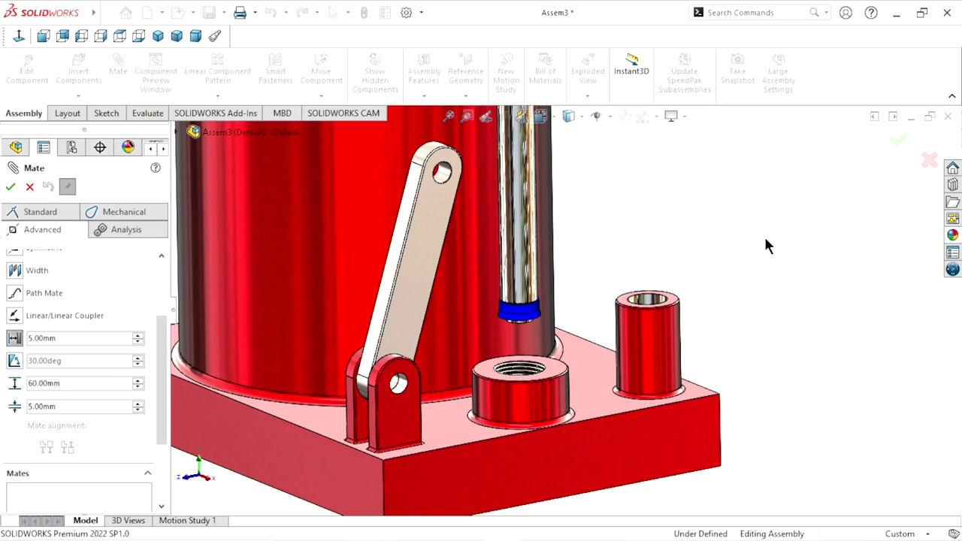
Orbit to the top of the threaded boss and pick its face for the limit mate
middle_click_drag(586, 339, 561, 460)
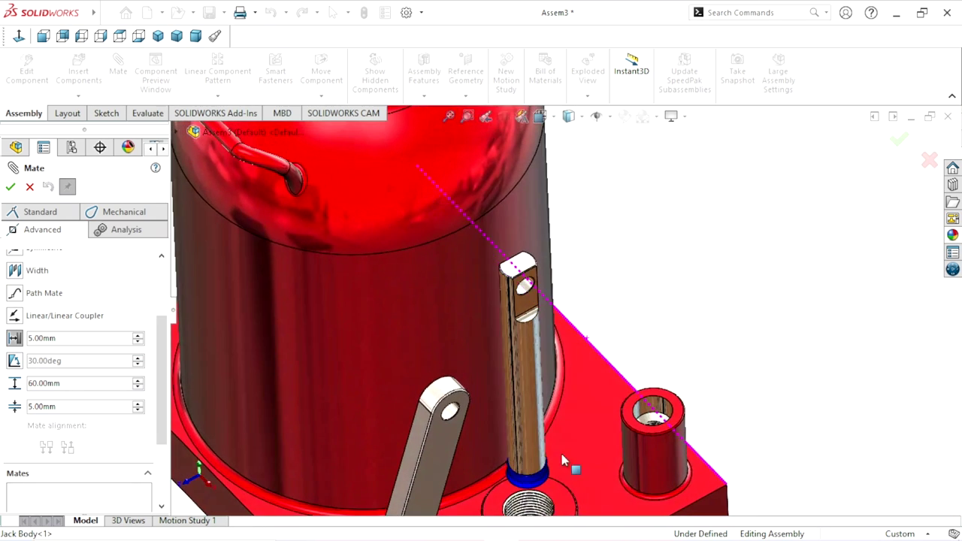
key("f")
scroll(572, 436, "down", 5)
scroll(575, 360, "down", 2)
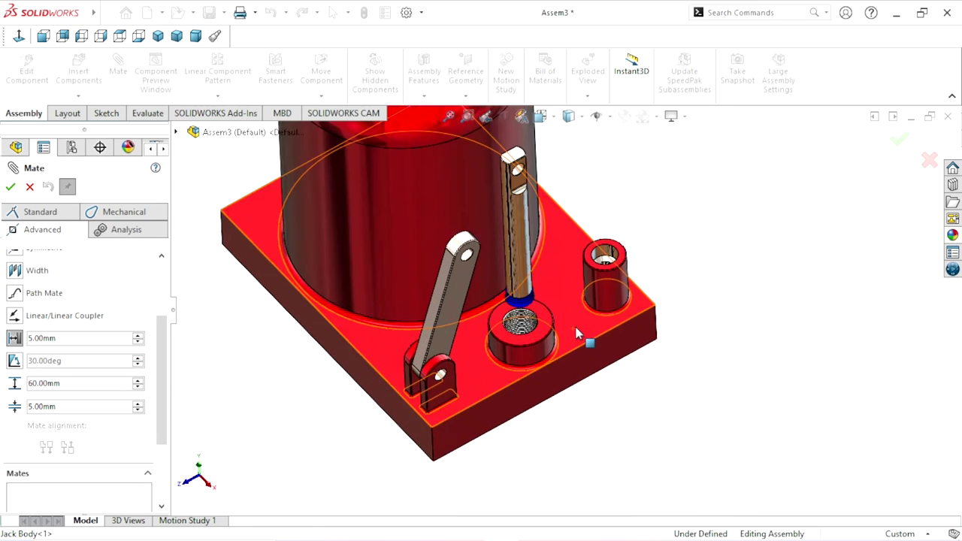
scroll(564, 338, "down", 2)
scroll(551, 331, "down", 2)
scroll(546, 331, "down", 2)
scroll(541, 349, "down", 2)
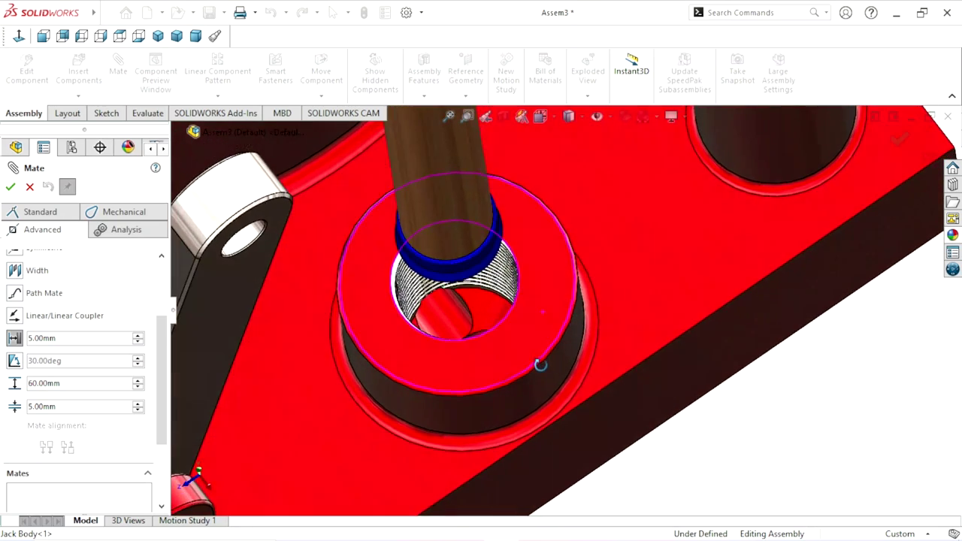
middle_click_drag(540, 365, 479, 364)
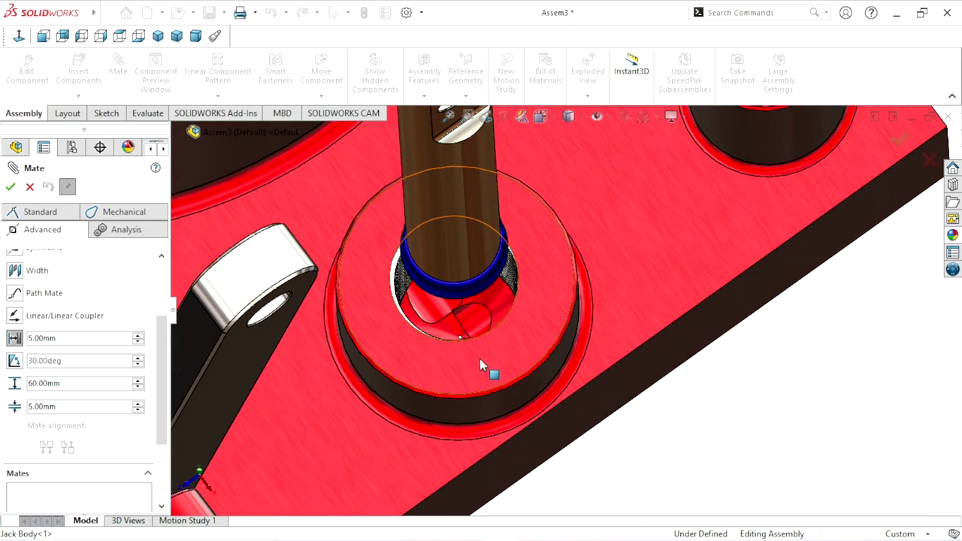
scroll(474, 330, "down", 2)
scroll(492, 304, "down", 3)
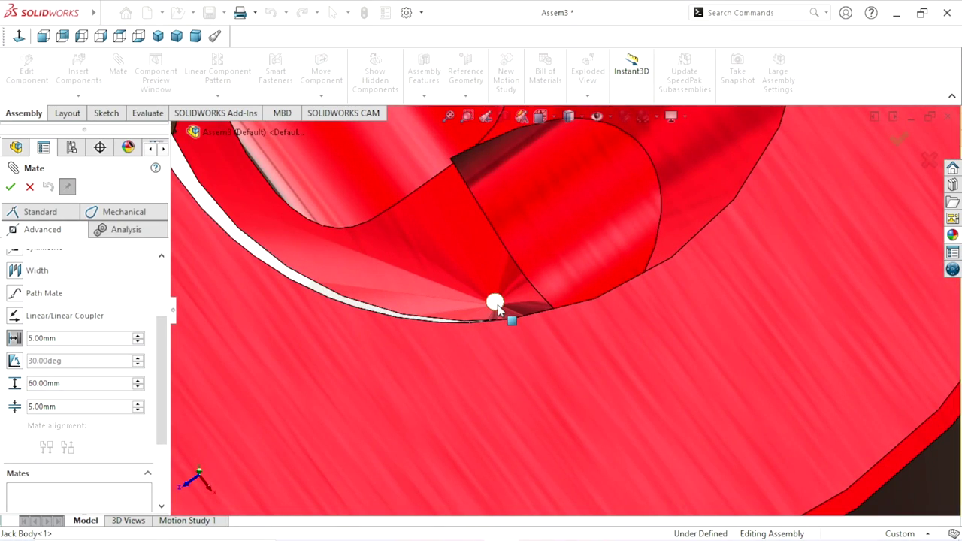
scroll(495, 304, "up", 2)
scroll(500, 304, "up", 2)
scroll(541, 323, "up", 2)
scroll(575, 353, "down", 1)
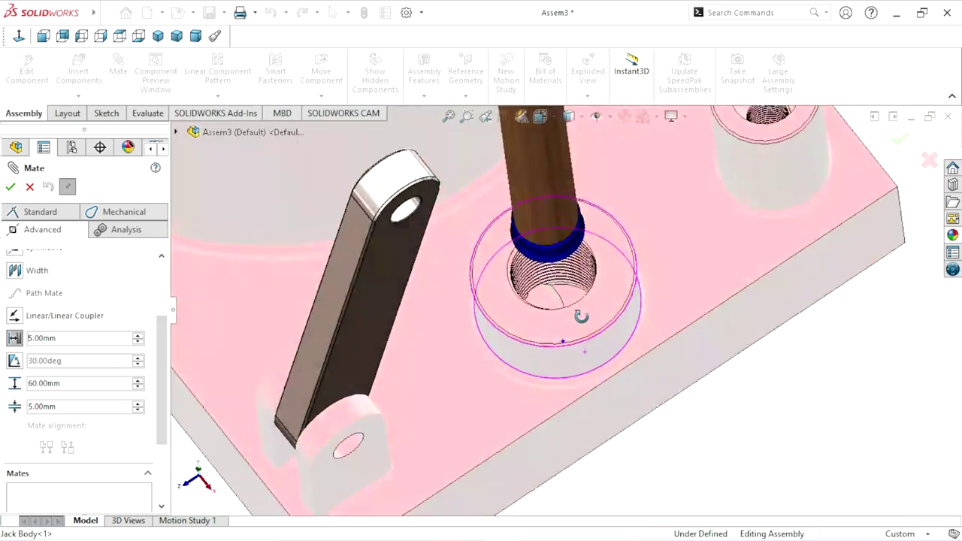
middle_click_drag(581, 317, 562, 77)
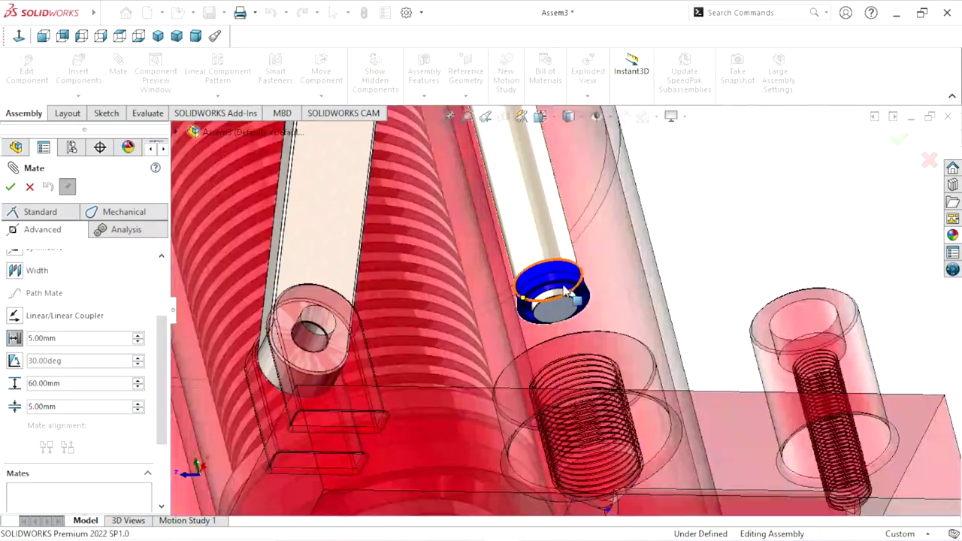
scroll(548, 316, "down", 3)
left_click(549, 340)
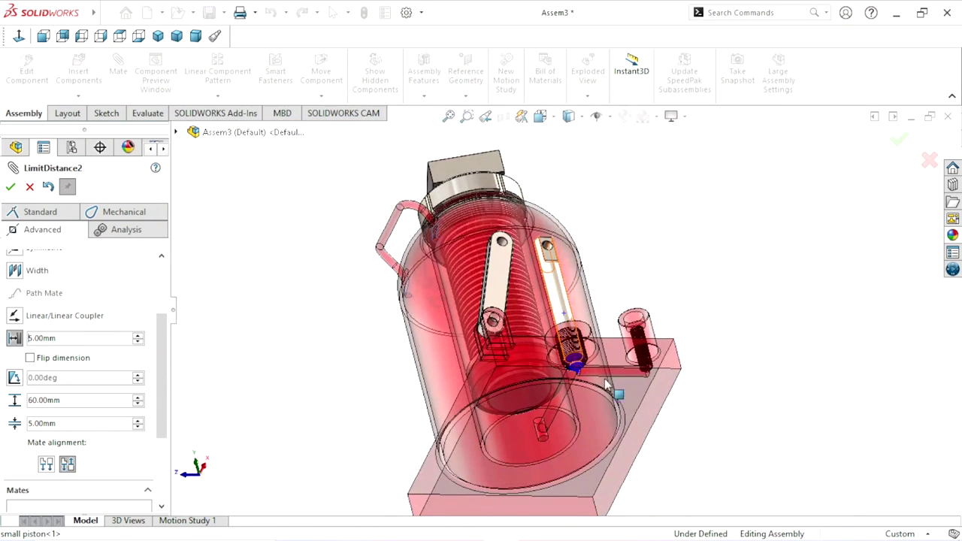
Apply LimitDistance2 and slide the small piston rod upward to test the limit
middle_click_drag(644, 287, 888, 216)
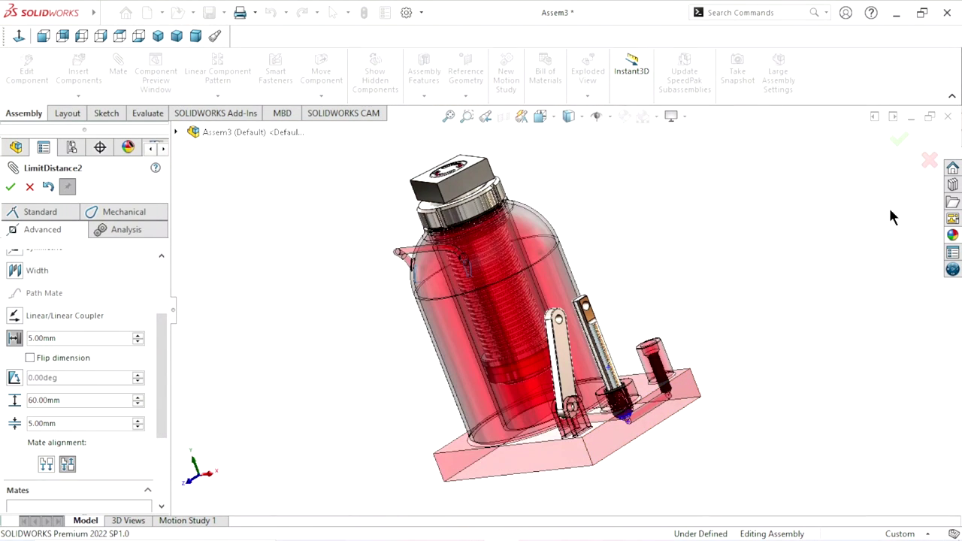
left_click(10, 188)
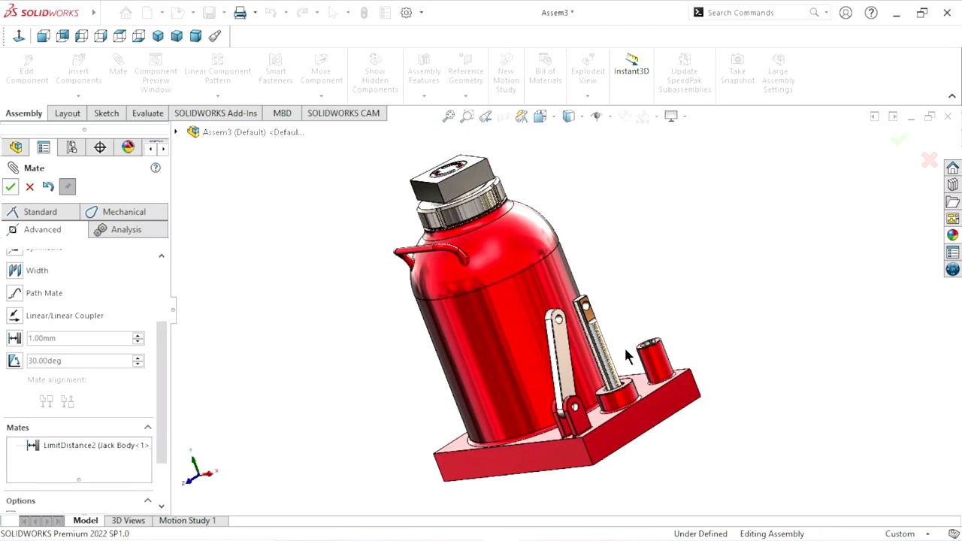
mouse_move(633, 353)
middle_mouse_down()
mouse_move(655, 386)
mouse_move(691, 313)
mouse_move(681, 383)
mouse_move(556, 388)
middle_mouse_up()
scroll(557, 388, "down", 5)
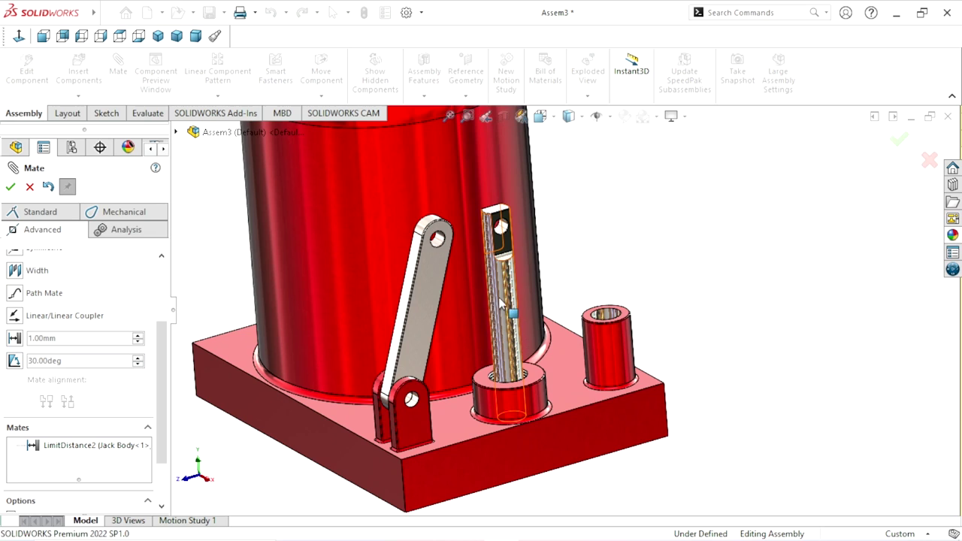
left_click(498, 258)
left_click_drag(498, 258, 499, 204)
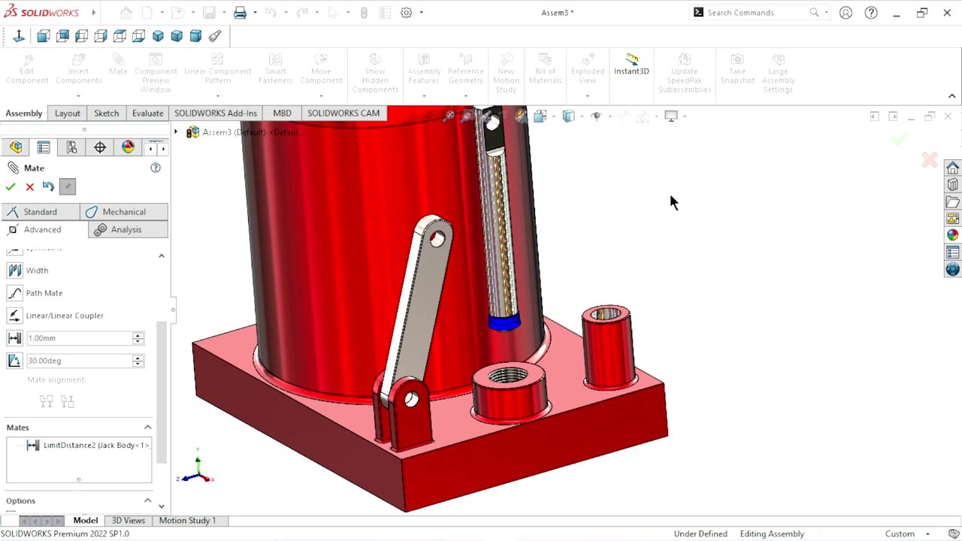
Make the small cylinder transparent and push the small piston down inside it
left_click(11, 187)
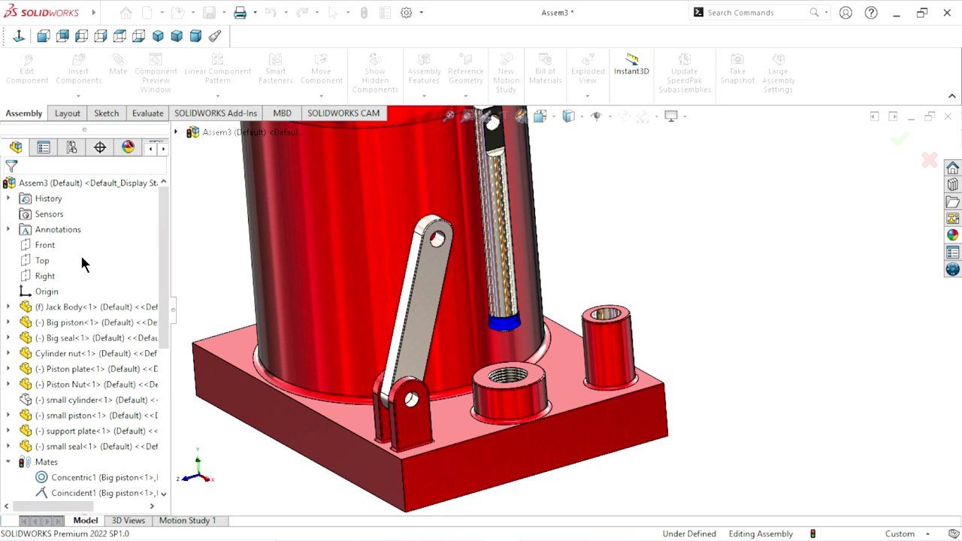
left_click(89, 400)
left_click(681, 280)
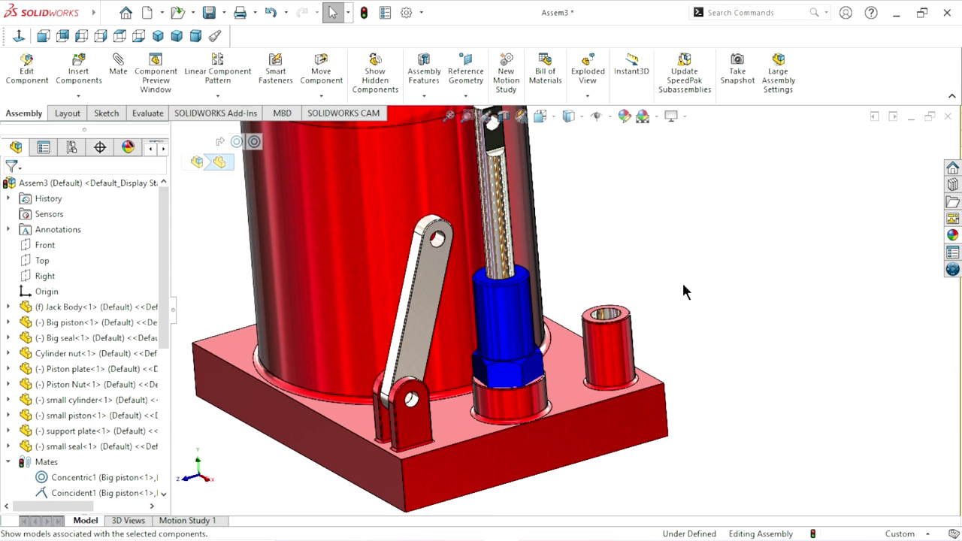
middle_click_drag(682, 280, 628, 311)
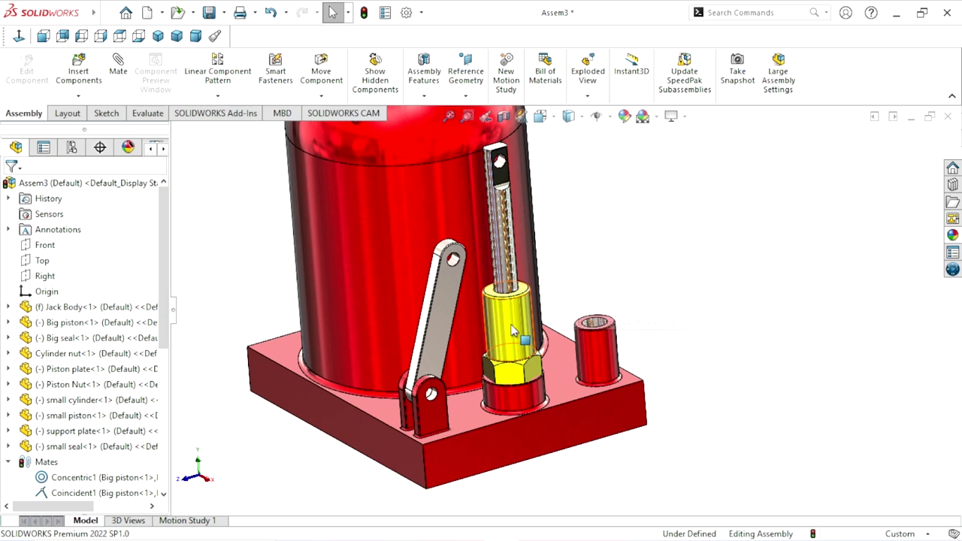
left_click(515, 316)
left_click(656, 240)
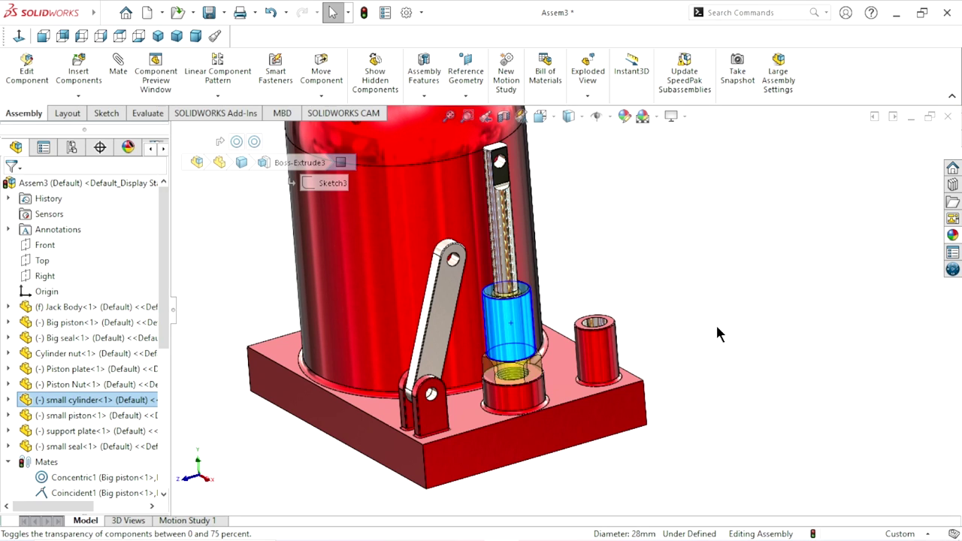
left_click(505, 233)
left_click_drag(505, 233, 507, 330)
Make the jack body see-through and inspect the small piston from below the base
scroll(532, 445, "down", 3)
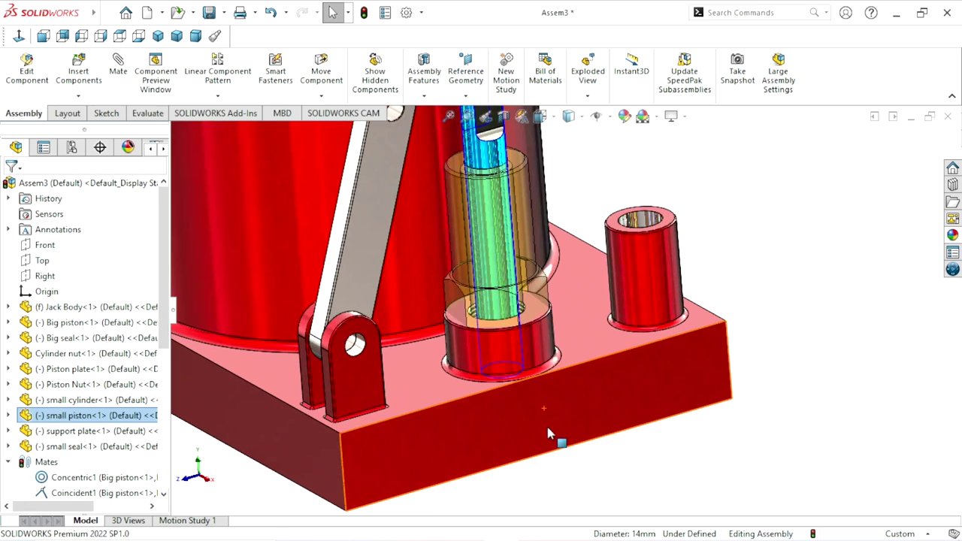
left_click(637, 378)
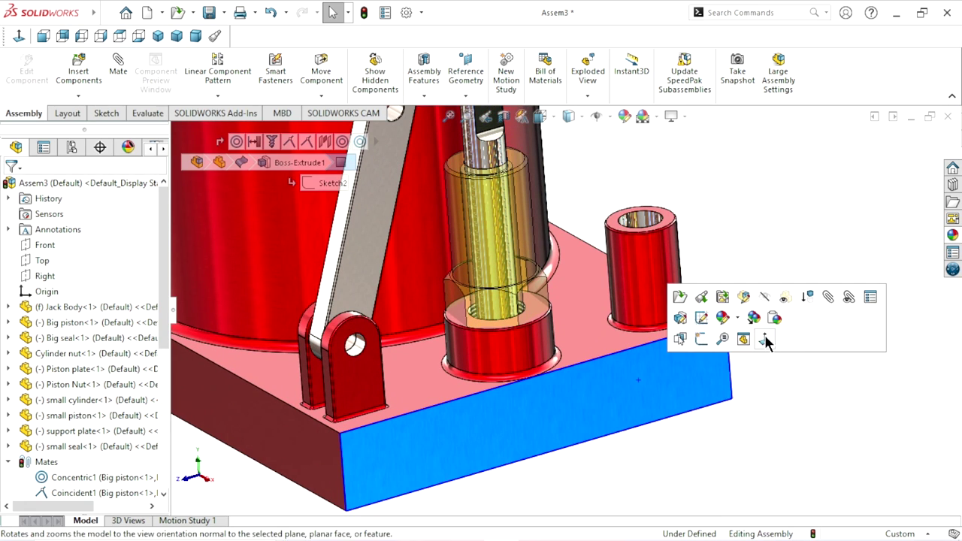
left_click(783, 297)
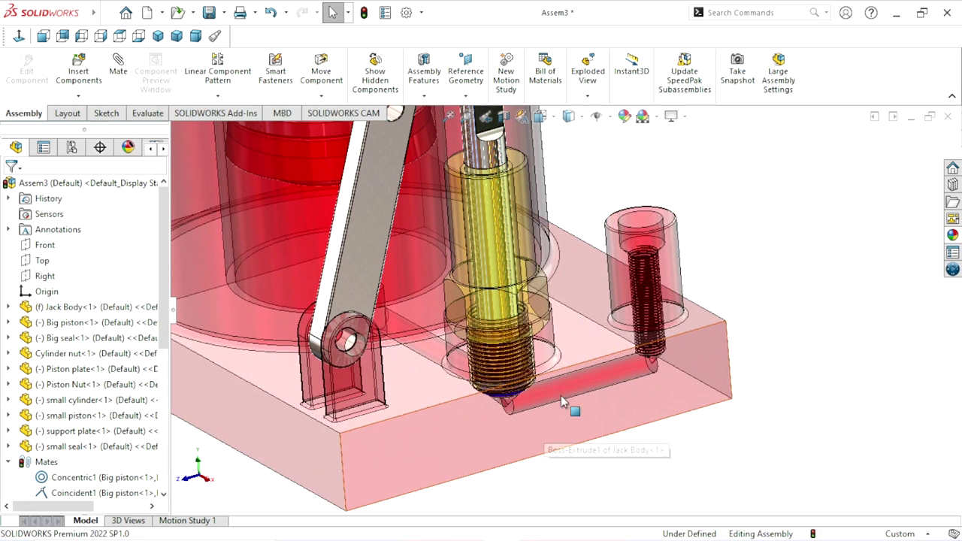
mouse_move(561, 395)
middle_mouse_down()
mouse_move(533, 413)
mouse_move(568, 405)
mouse_move(581, 352)
middle_mouse_up()
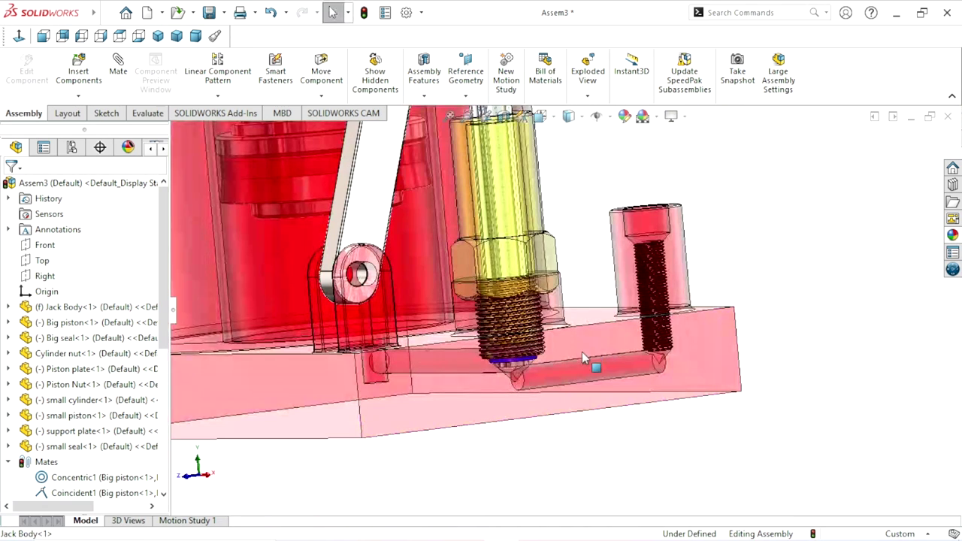
scroll(489, 221, "up", 3)
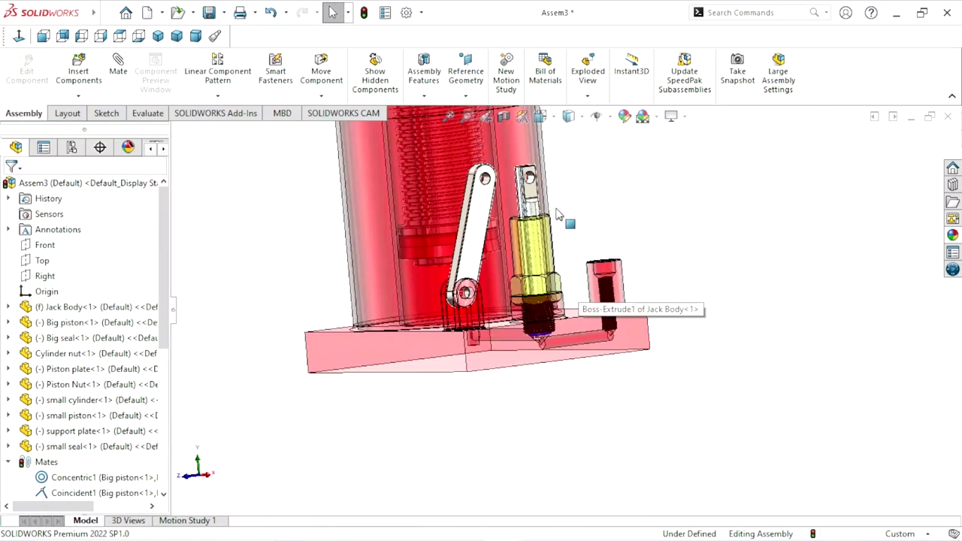
left_click(519, 218)
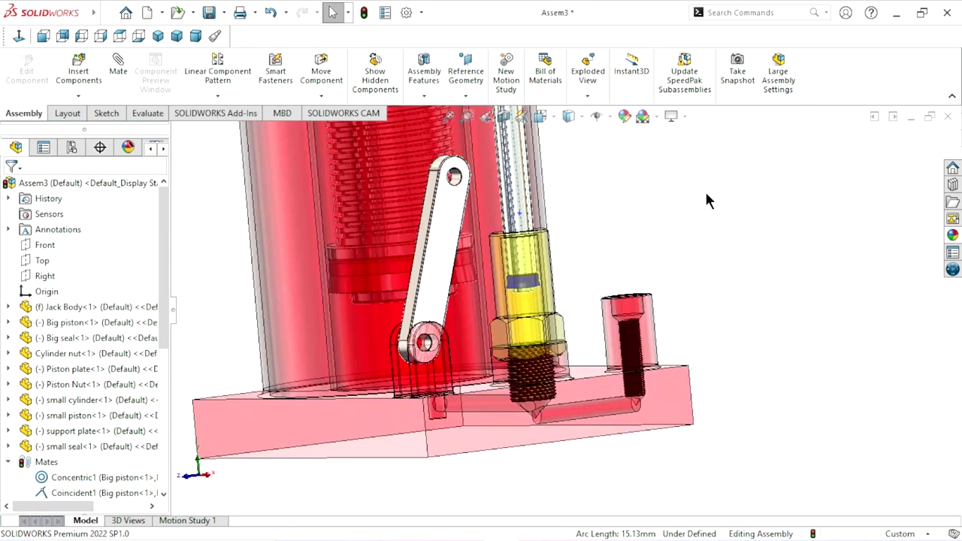
scroll(563, 259, "down", 3)
scroll(548, 272, "up", 5)
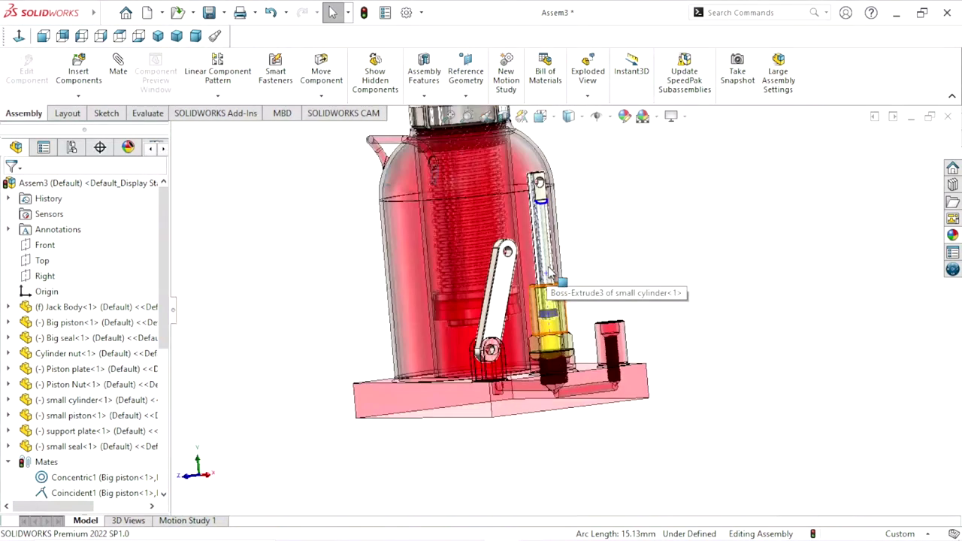
left_click(664, 271)
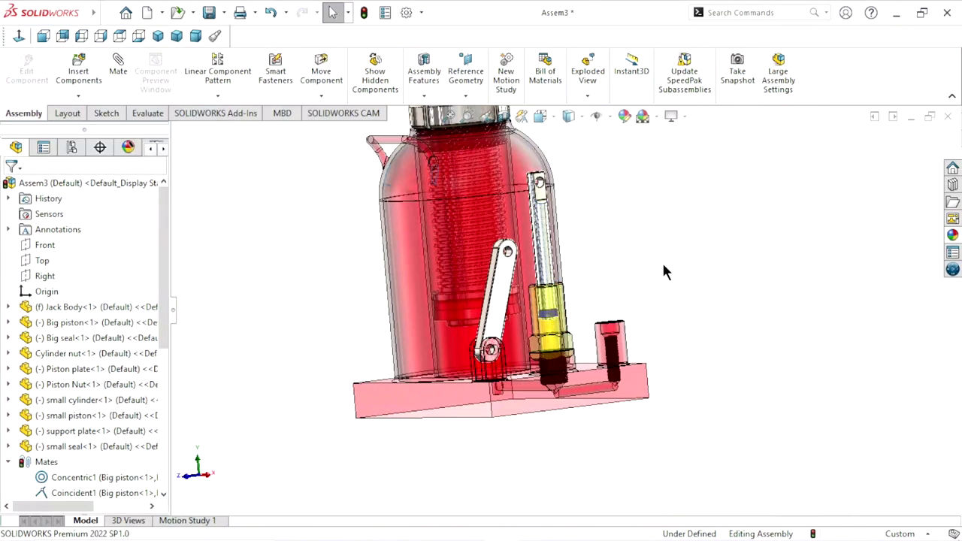
Restore the jack body and the small cylinder to fully solid display
left_click(642, 378)
left_click(781, 288)
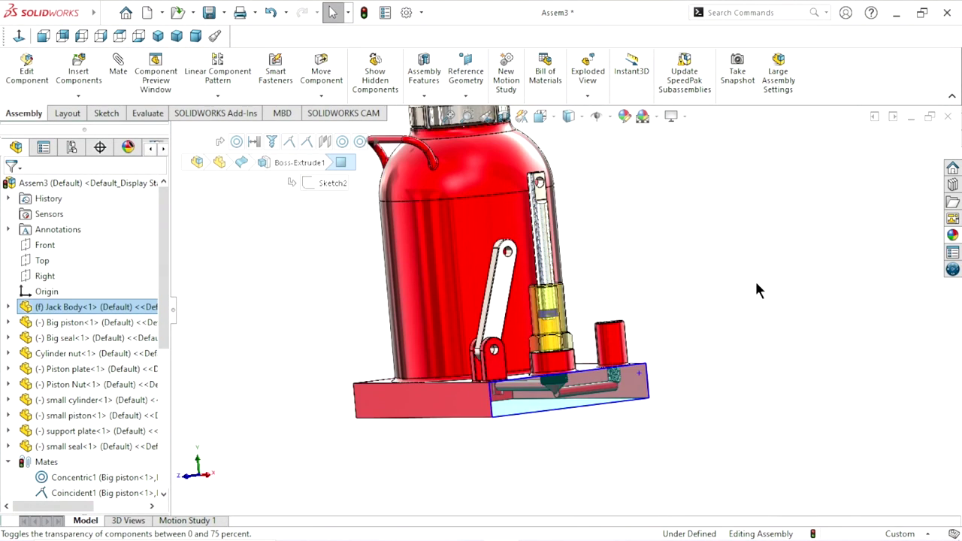
left_click(601, 315)
scroll(586, 308, "down", 3)
scroll(646, 289, "up", 3)
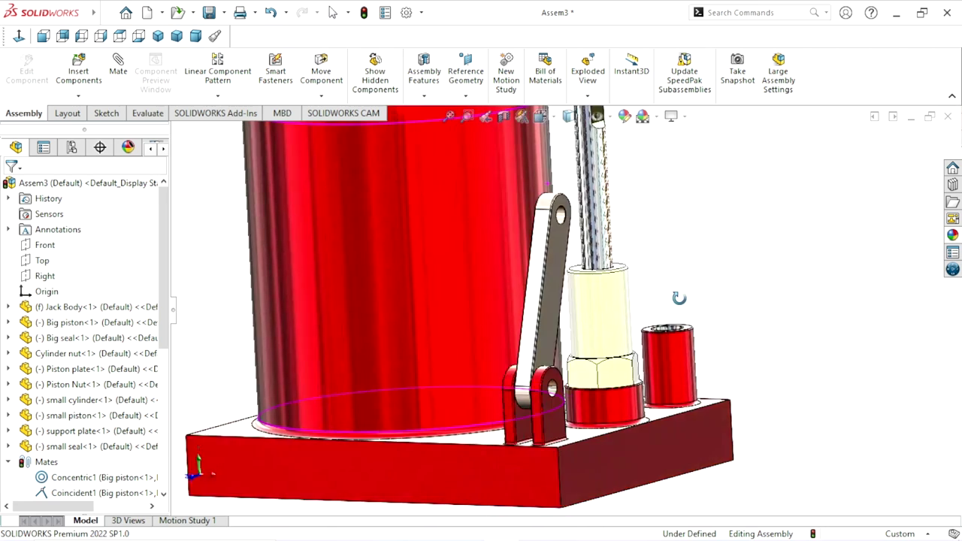
scroll(597, 280, "down", 5)
left_click(557, 262)
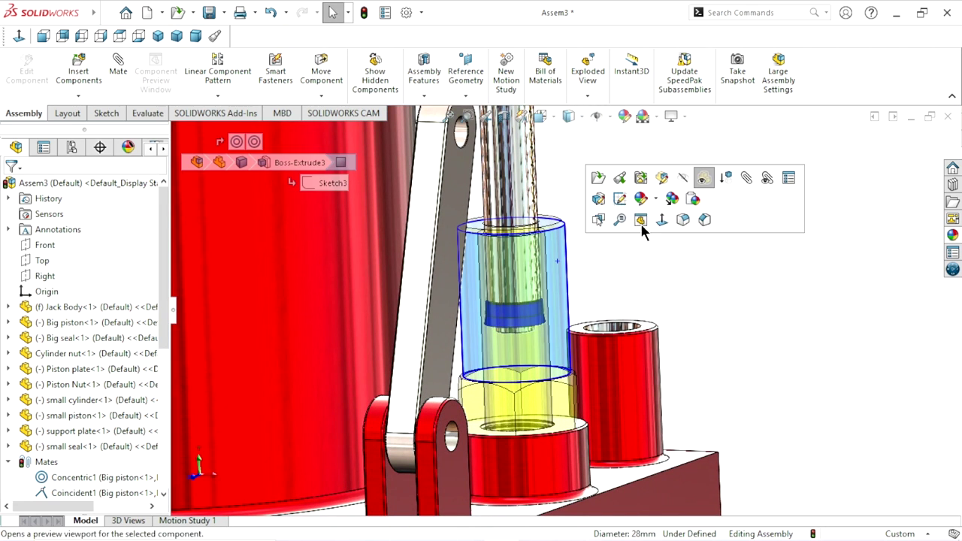
left_click(713, 178)
left_click(687, 275)
Switch the assembly to the standard Isometric view
scroll(687, 275, "up", 3)
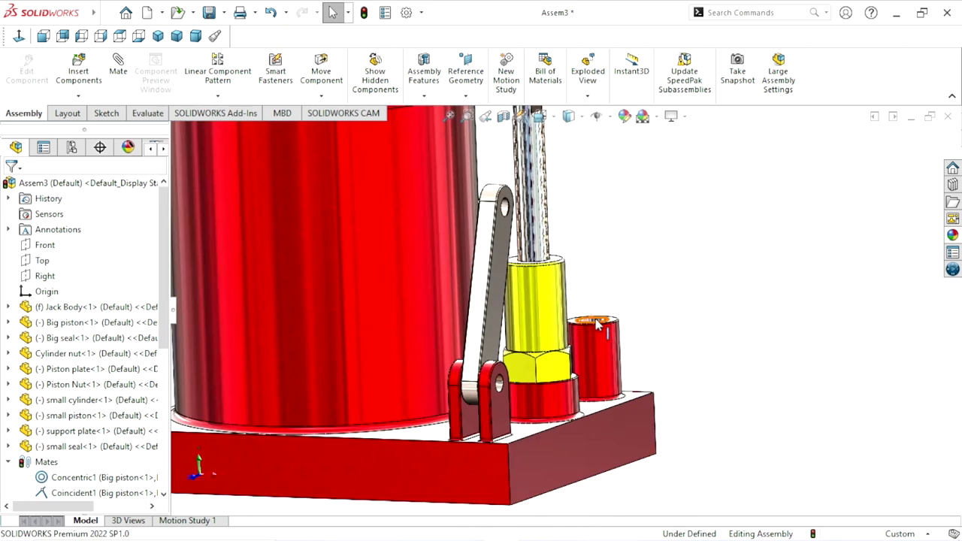
left_click(158, 36)
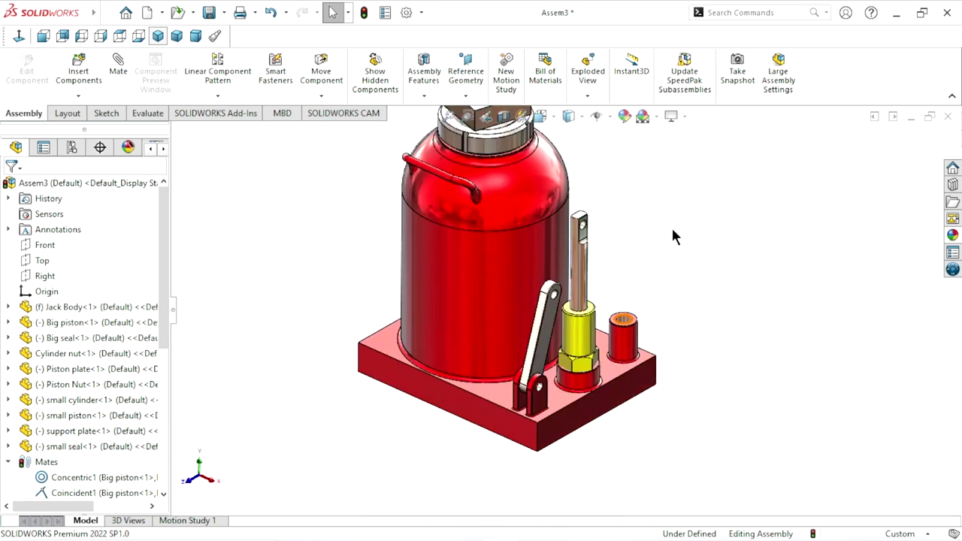
scroll(638, 303, "up", 2)
scroll(618, 355, "down", 1)
Insert the Return valve part from the Jack folder and place it beside the jack
scroll(590, 316, "down", 2)
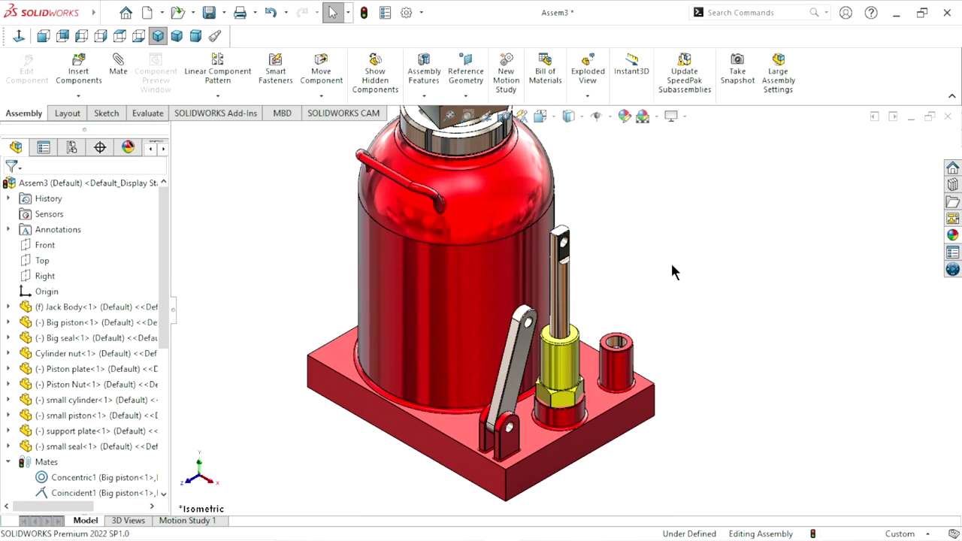
scroll(631, 368, "up", 1)
scroll(610, 359, "down", 2)
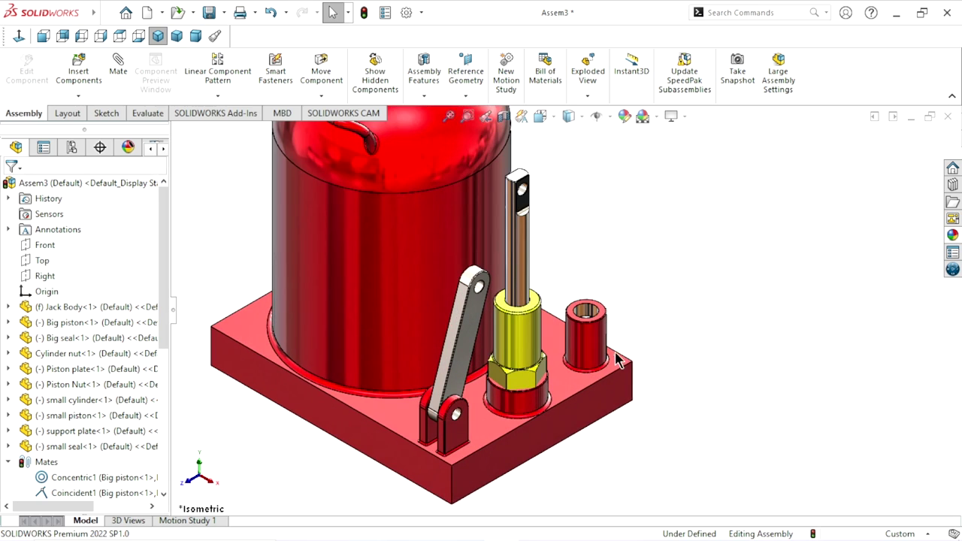
left_click(90, 81)
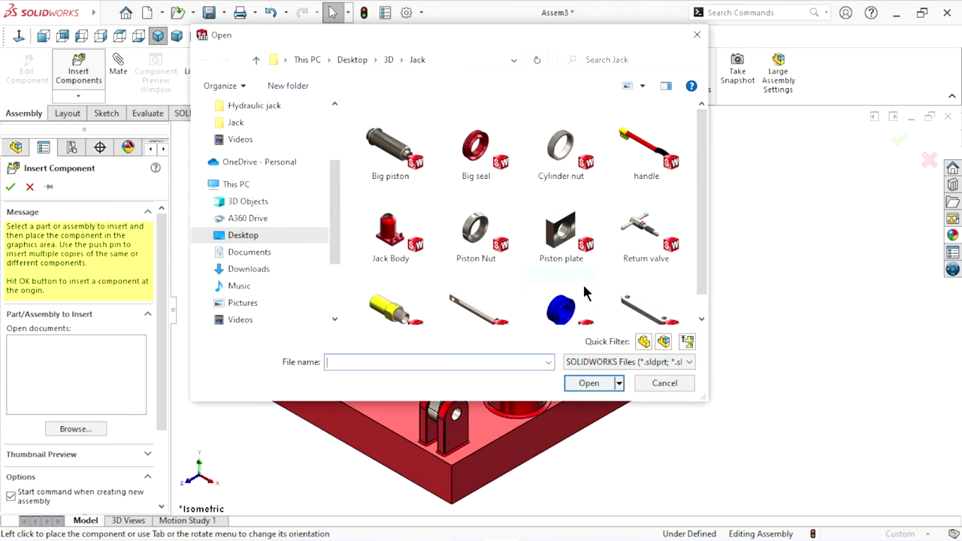
left_click(660, 259)
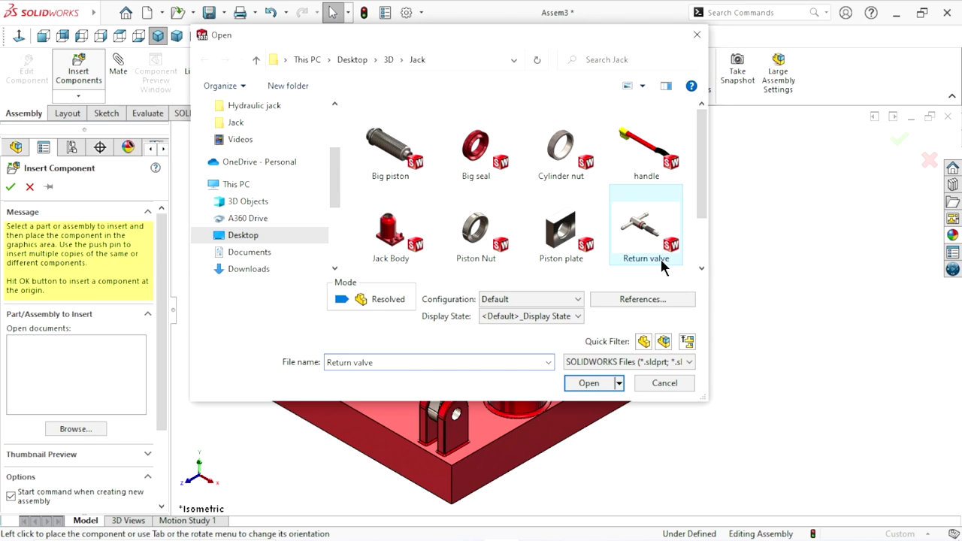
left_click(607, 384)
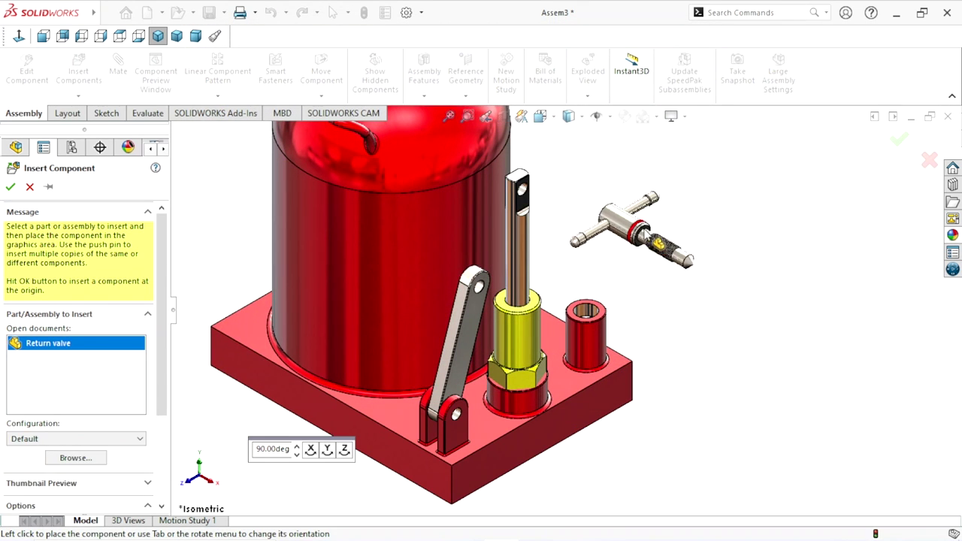
left_click(650, 234)
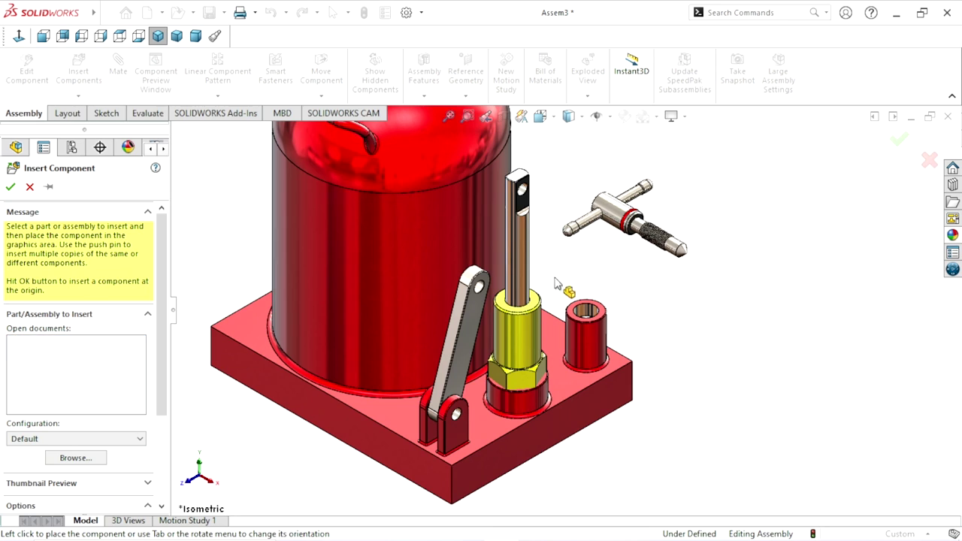
Rotate the Return valve with Rotate Component so its T-handle stands upright
scroll(639, 250, "down", 1)
scroll(639, 249, "down", 2)
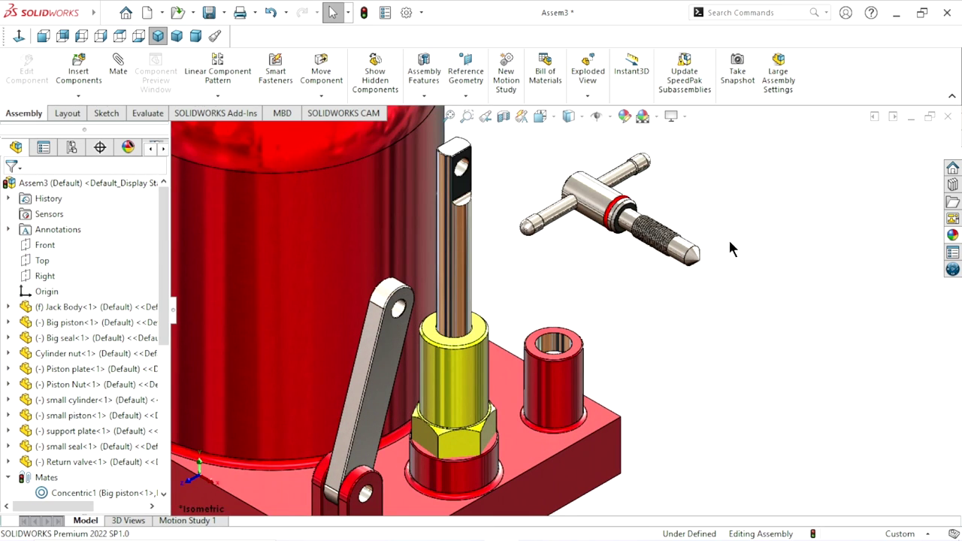
left_click(321, 95)
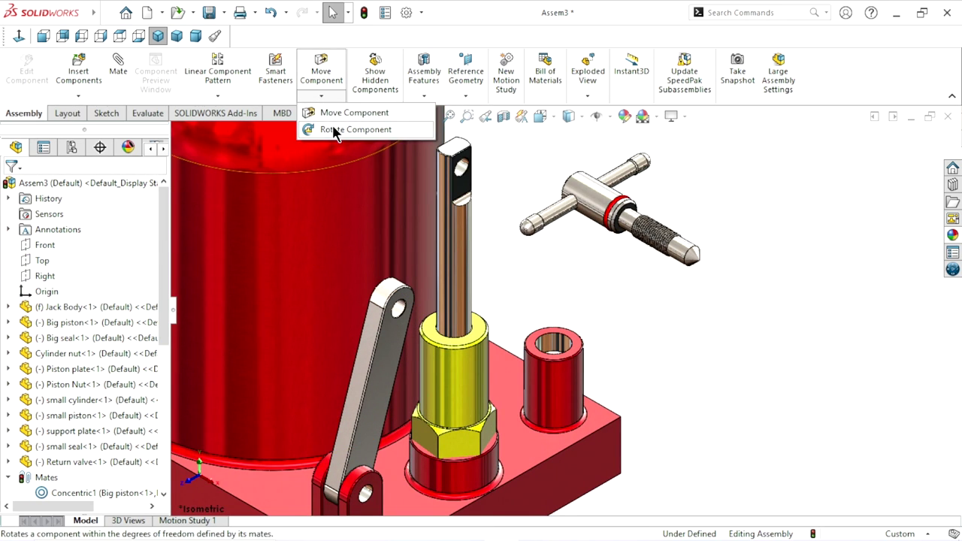
left_click(334, 129)
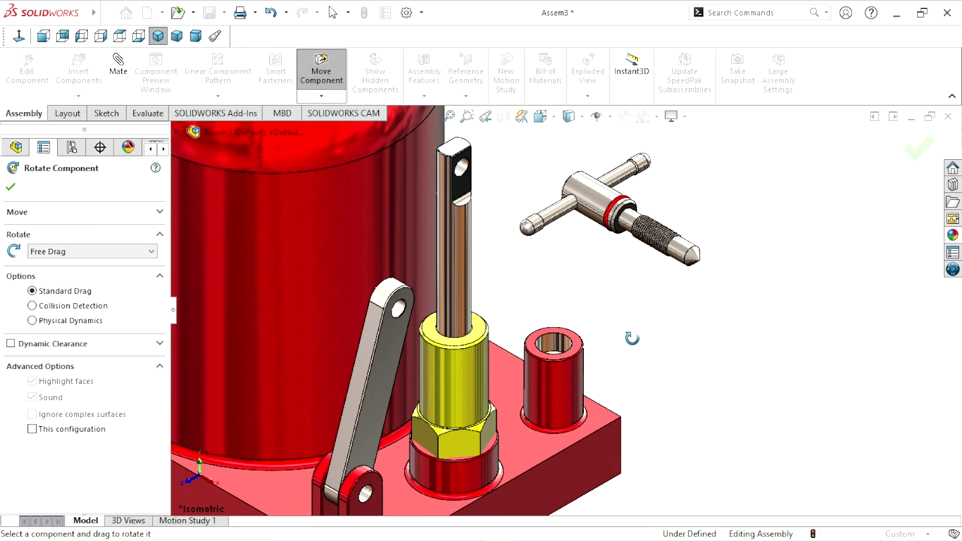
mouse_move(690, 254)
left_mouse_down()
mouse_move(636, 307)
mouse_move(713, 386)
mouse_move(692, 419)
mouse_move(718, 354)
left_mouse_up()
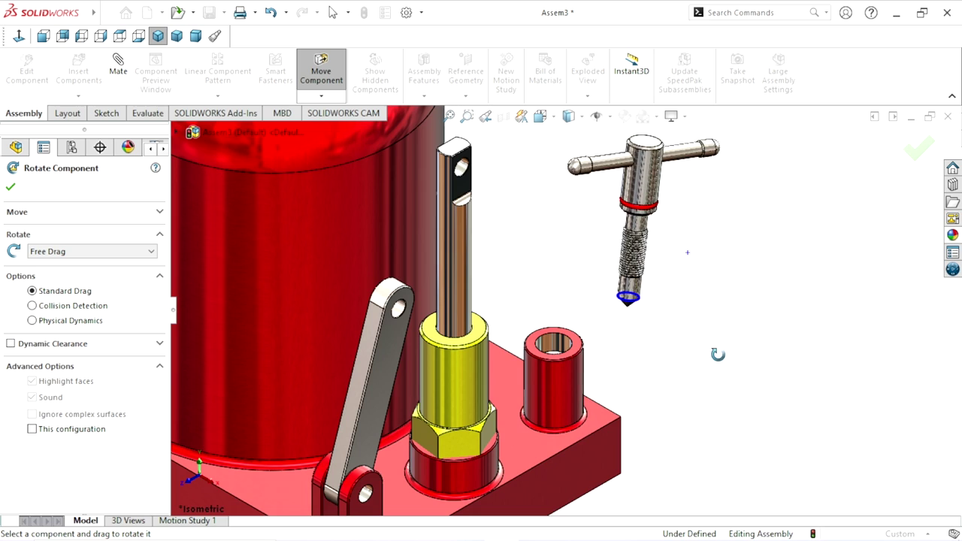
left_click(11, 188)
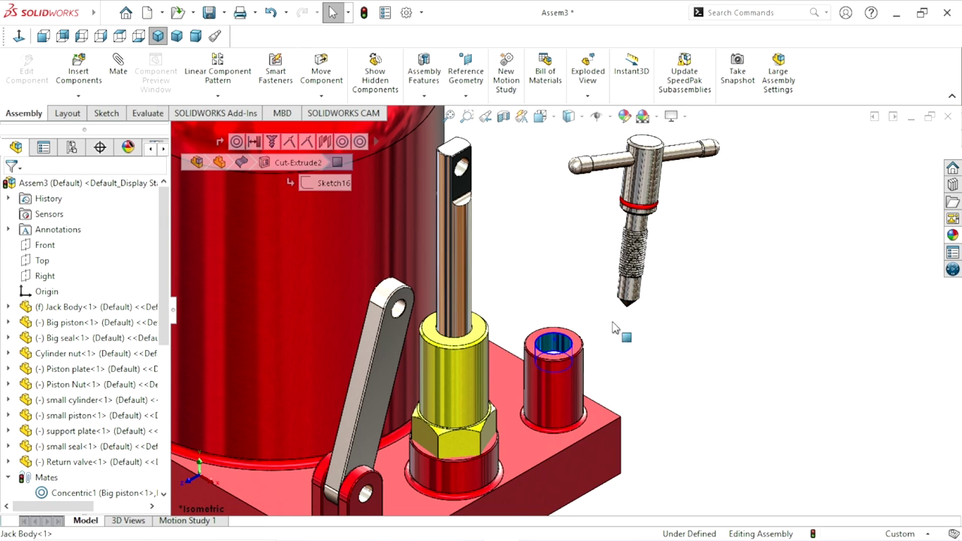
Mate the T-handle's cylindrical face concentric with the red boss axis
left_click(651, 201)
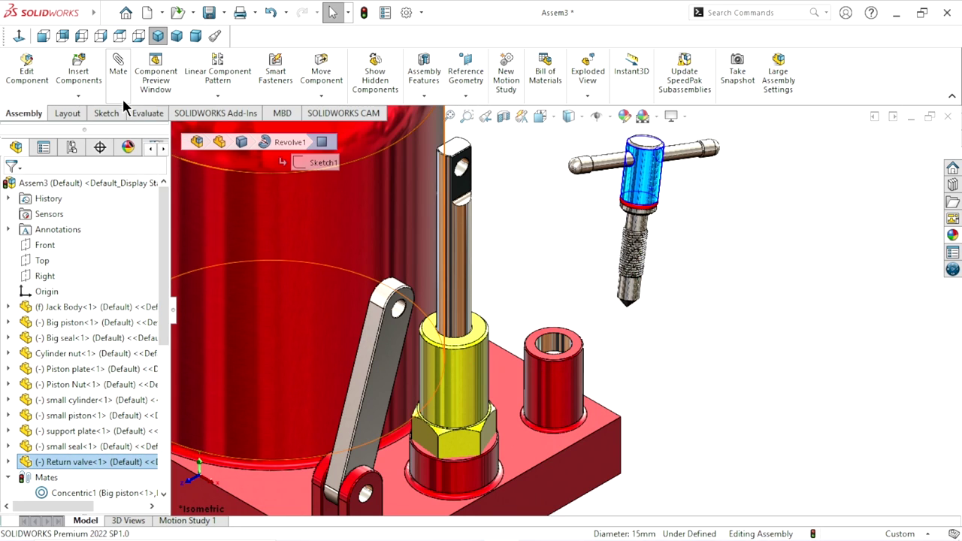
left_click(118, 67)
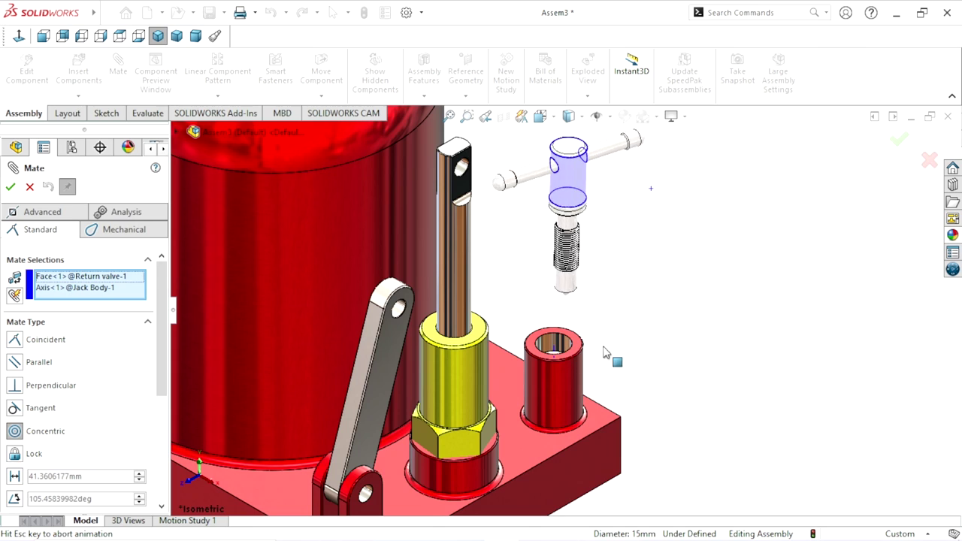
left_click(817, 364)
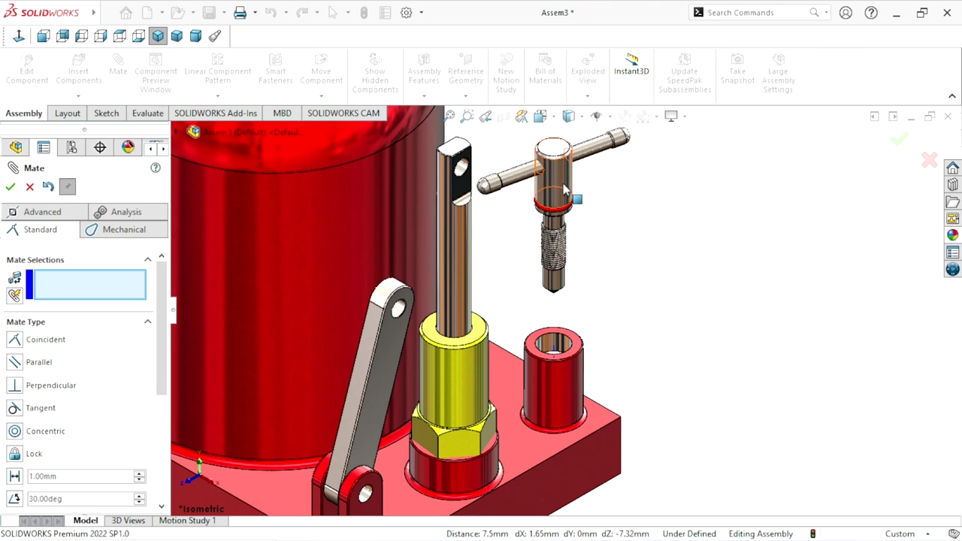
Slide the T-handle down and the yellow fitting up along their axes, then orbit low by the base
mouse_move(557, 213)
left_mouse_down()
mouse_move(556, 299)
mouse_move(557, 248)
left_mouse_up()
scroll(465, 392, "down", 2)
left_click_drag(465, 390, 469, 271)
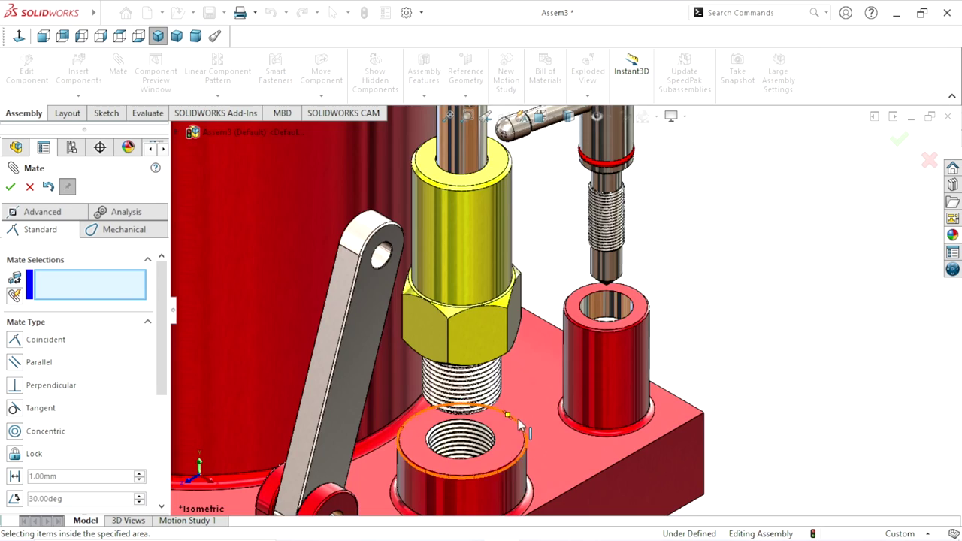
scroll(518, 419, "up", 3)
scroll(556, 451, "down", 3)
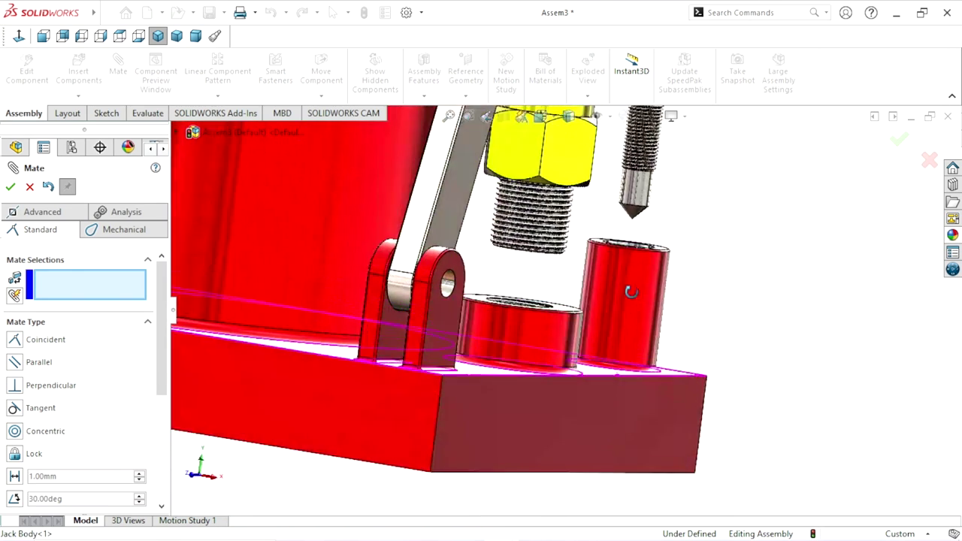
middle_click_drag(621, 372, 783, 274)
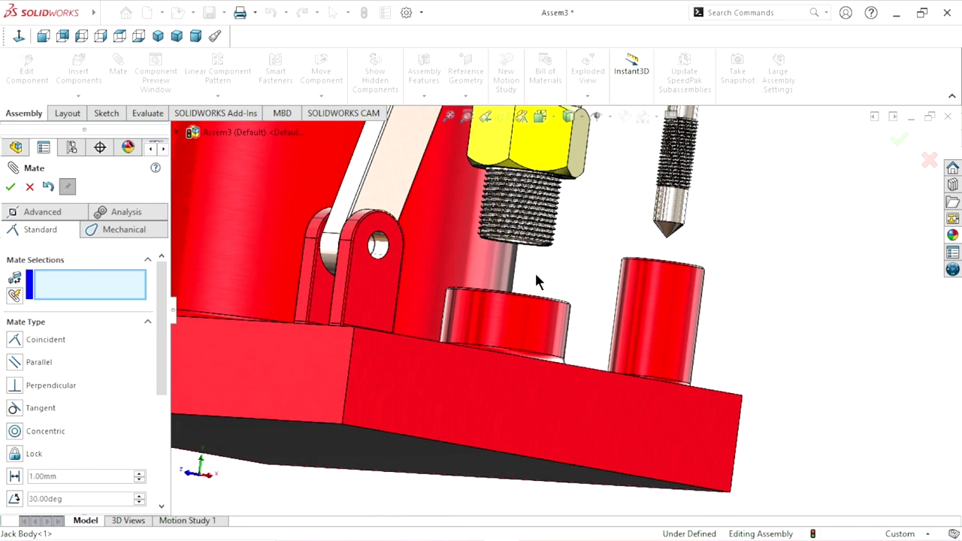
Choose the mechanical Screw mate and pick the small cylinder's thread face
left_click(98, 231)
left_click(15, 448)
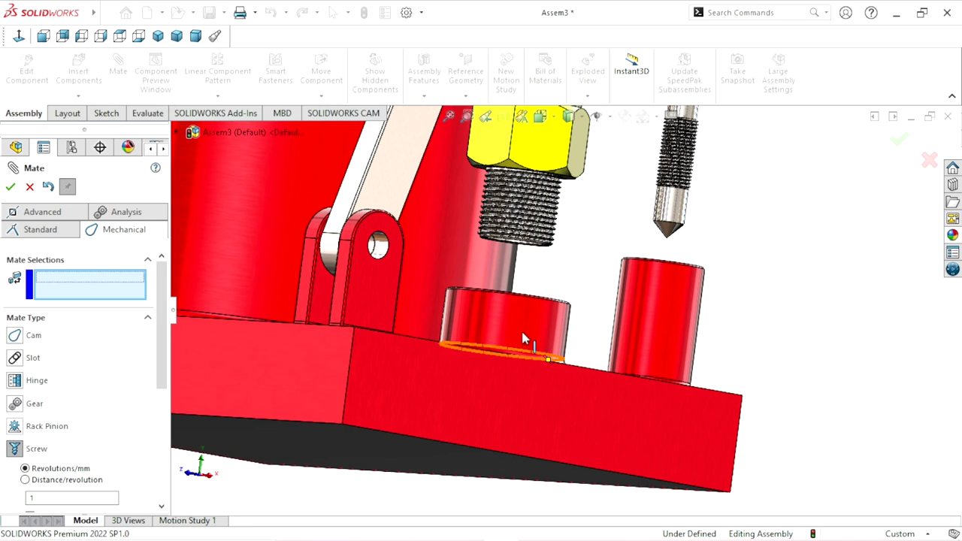
scroll(508, 315, "down", 2)
scroll(553, 256, "down", 2)
scroll(596, 199, "down", 2)
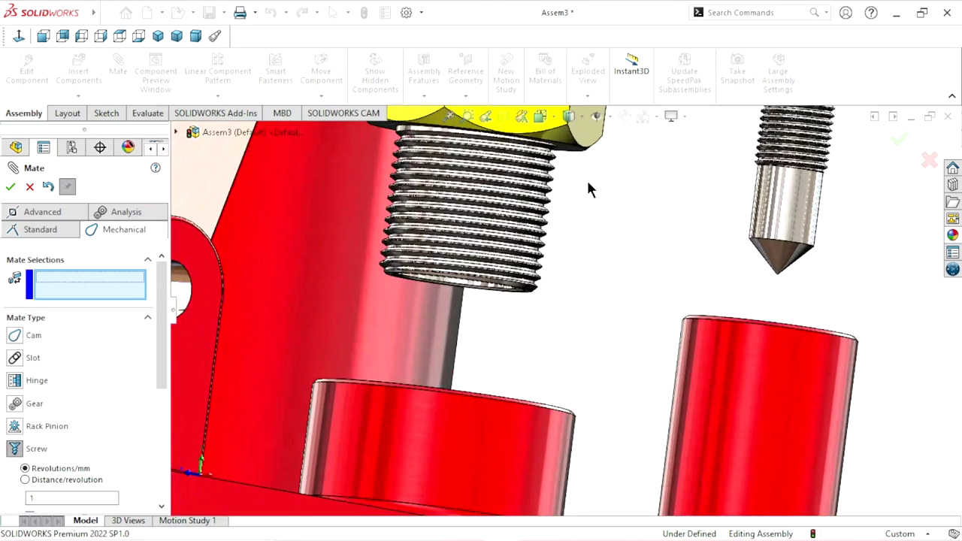
scroll(575, 210, "down", 2)
scroll(547, 227, "down", 2)
scroll(520, 242, "down", 2)
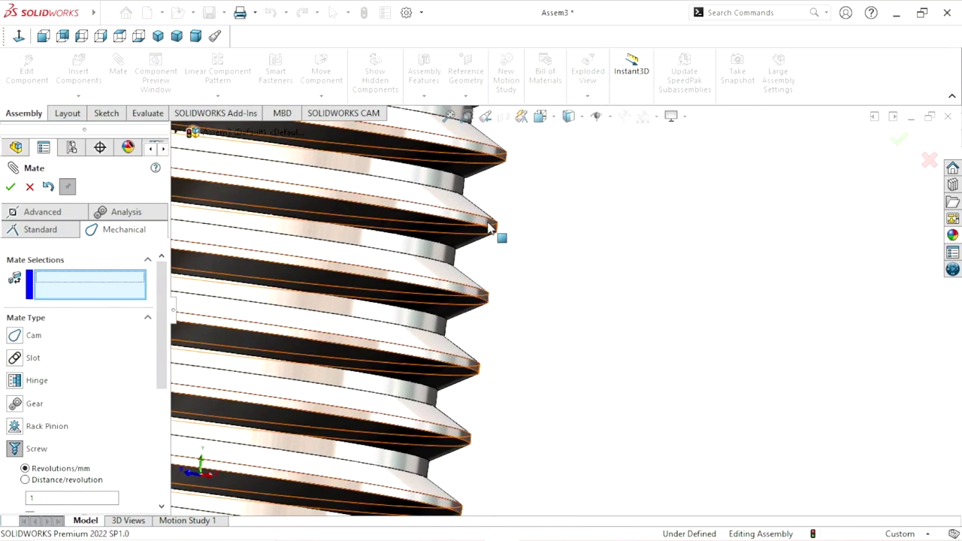
left_click(489, 225)
scroll(508, 297, "up", 3)
scroll(520, 350, "up", 3)
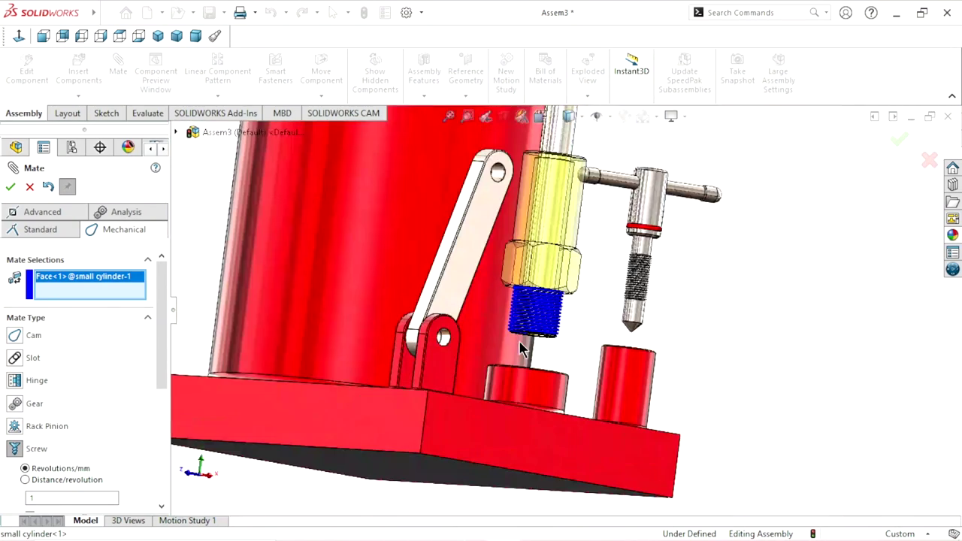
scroll(522, 350, "up", 2)
Pick the boss's threaded hole, set 1.5 revolutions/mm reversed, and apply Screw3
middle_click_drag(558, 343, 520, 414)
scroll(519, 414, "down", 4)
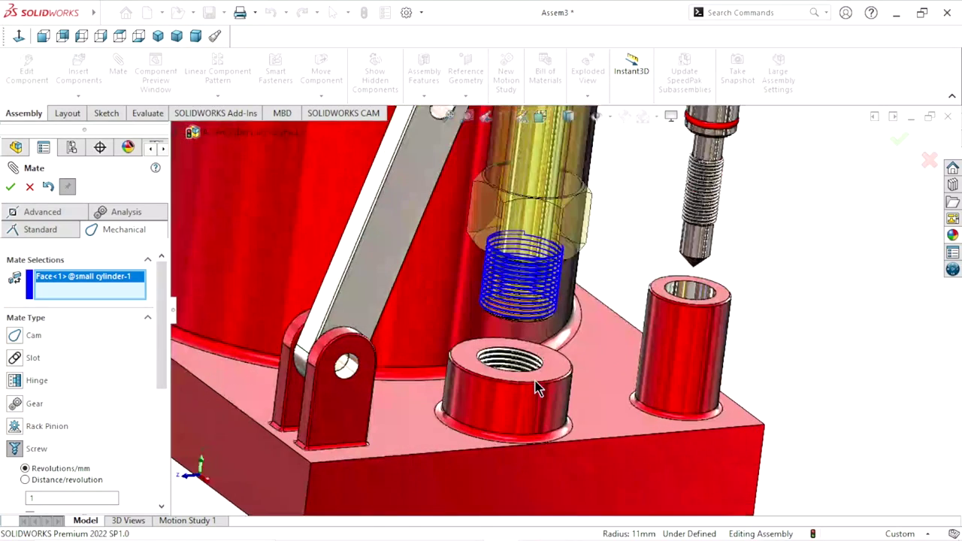
scroll(526, 372, "down", 3)
scroll(517, 334, "down", 3)
scroll(517, 290, "down", 2)
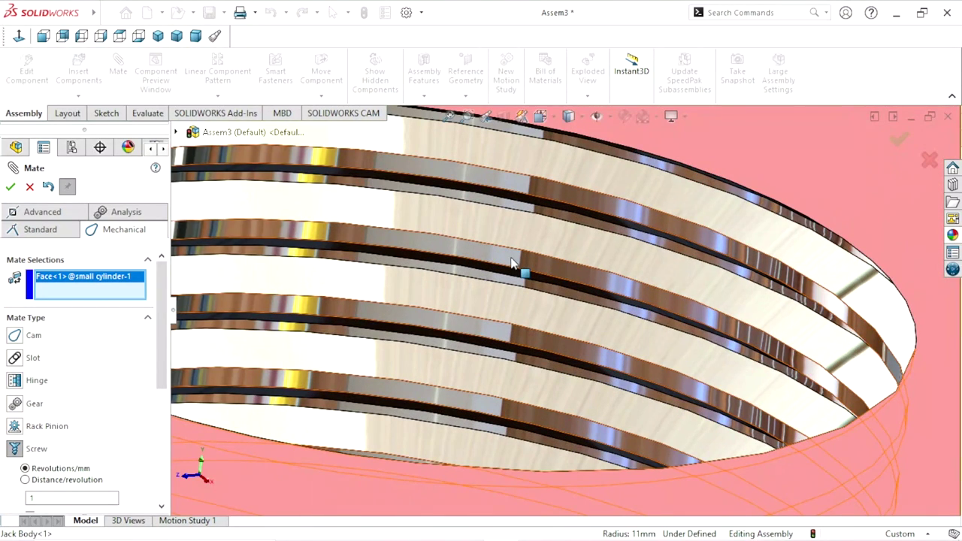
left_click(496, 363)
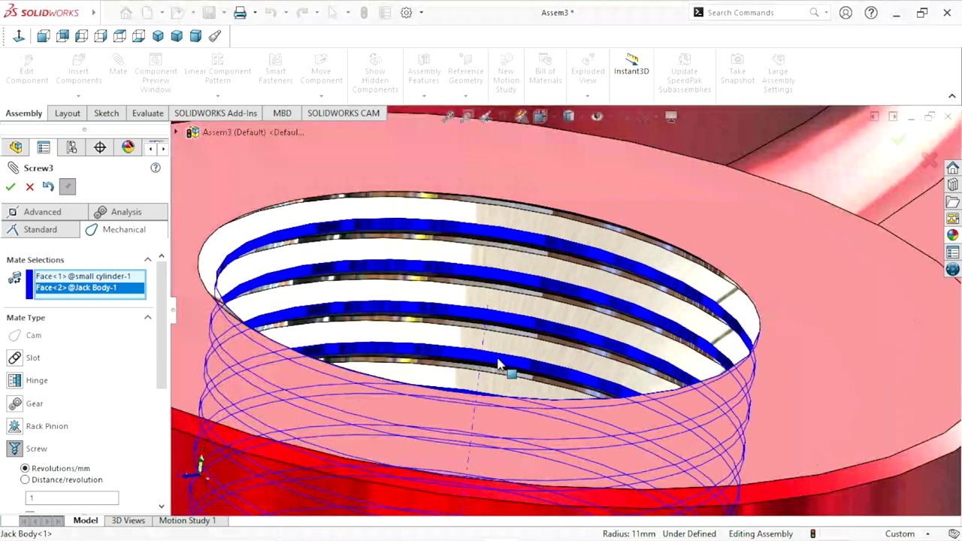
scroll(499, 364, "up", 5)
scroll(612, 333, "up", 4)
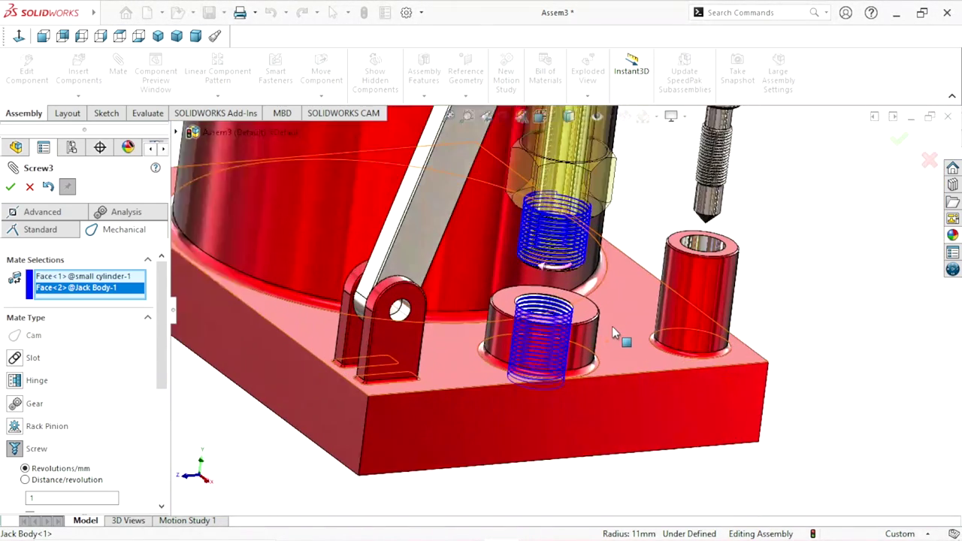
scroll(611, 333, "down", 2)
left_click_drag(161, 331, 162, 384)
left_click(78, 406)
type(".5")
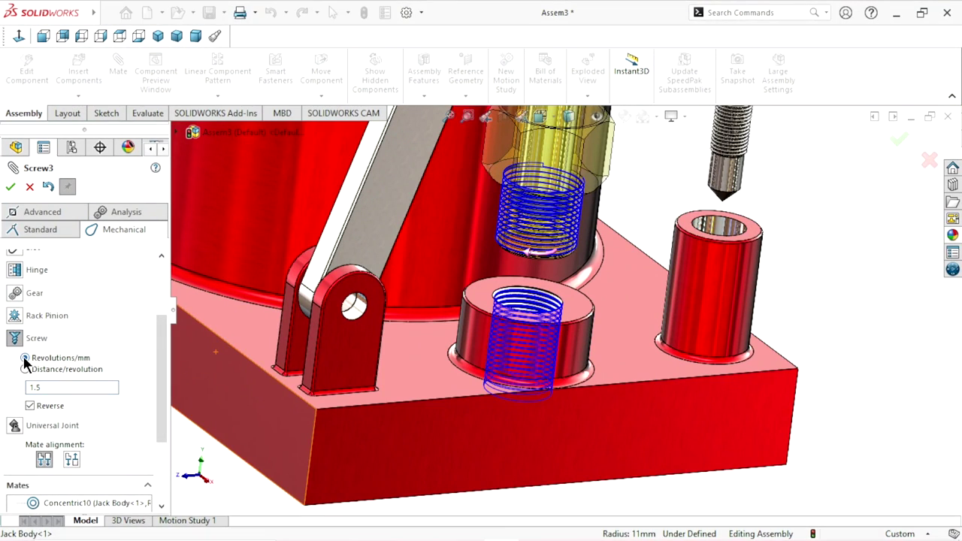
left_click(10, 186)
scroll(515, 247, "up", 5)
scroll(576, 222, "down", 2)
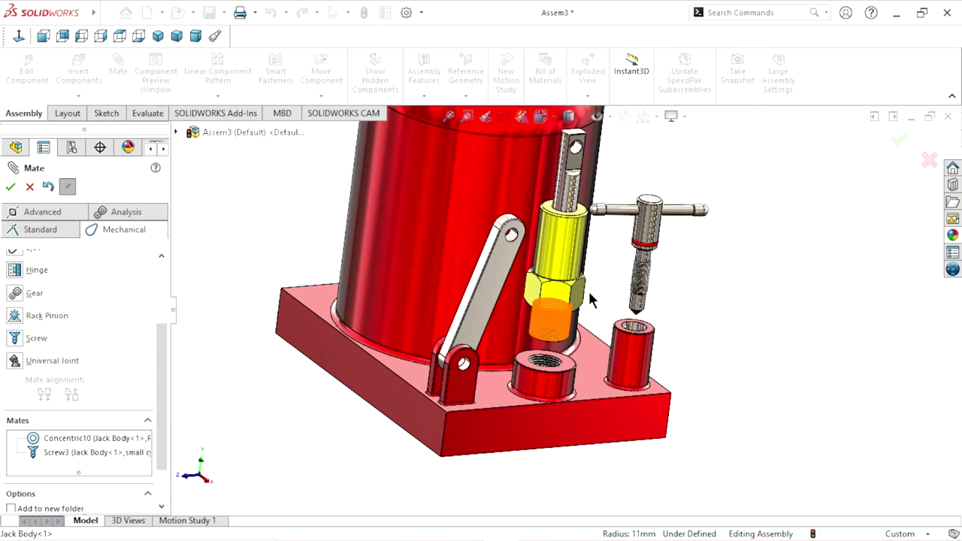
Turn the yellow nut along the screw thread down toward the boss, then close the mate settings
mouse_move(571, 298)
left_mouse_down()
mouse_move(536, 227)
mouse_move(475, 302)
mouse_move(484, 259)
mouse_move(569, 227)
left_mouse_up()
left_click_drag(578, 306, 571, 361)
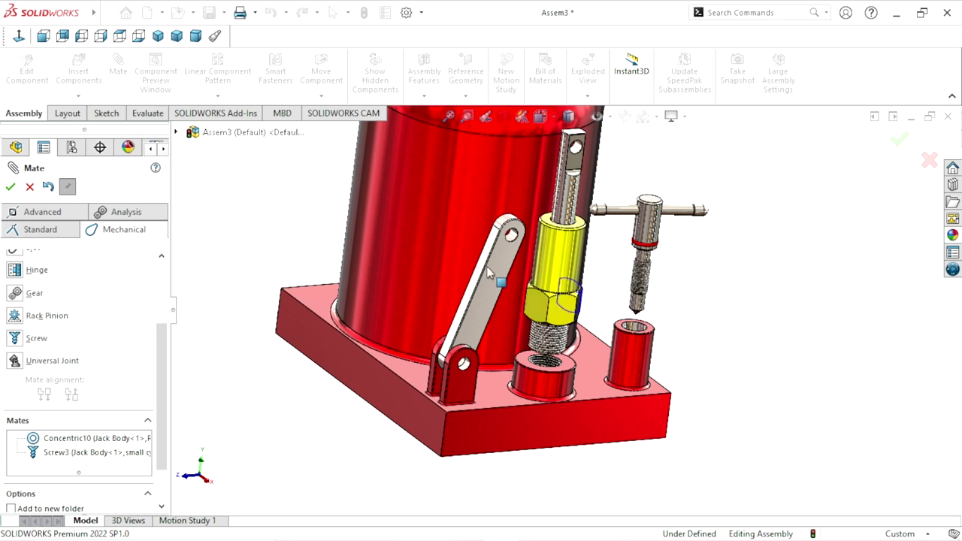
left_click_drag(570, 358, 550, 362)
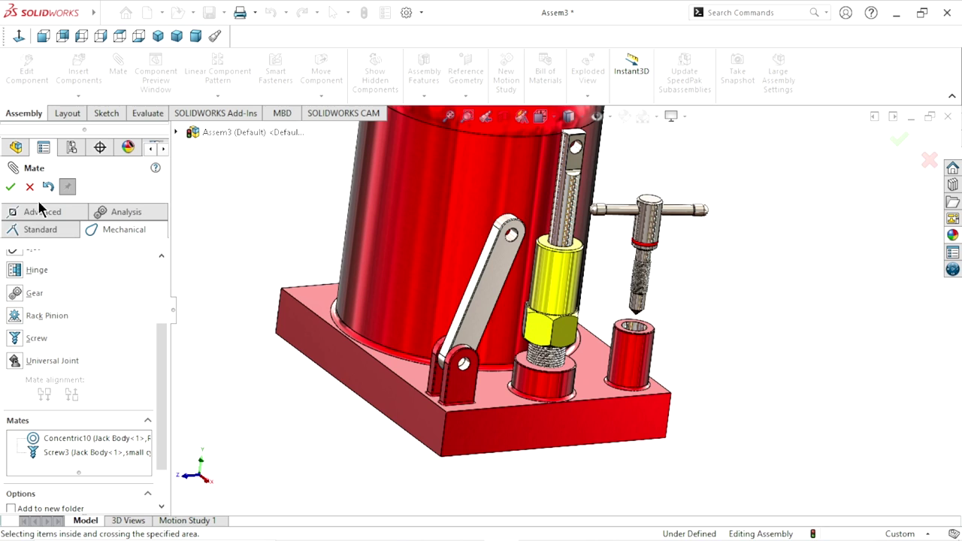
key("Escape")
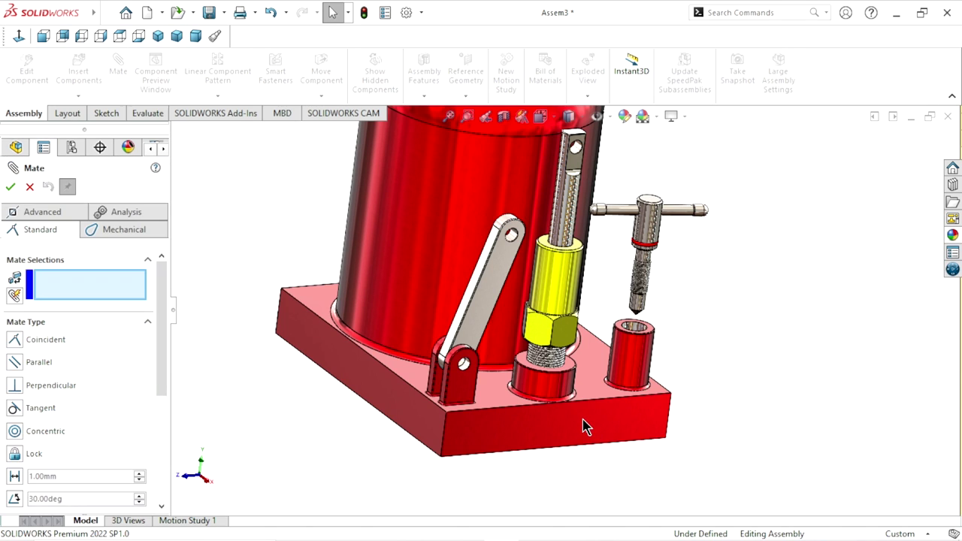
Mate the yellow nut's lower face coincident with the threaded boss's top face
middle_click_drag(563, 411, 594, 314)
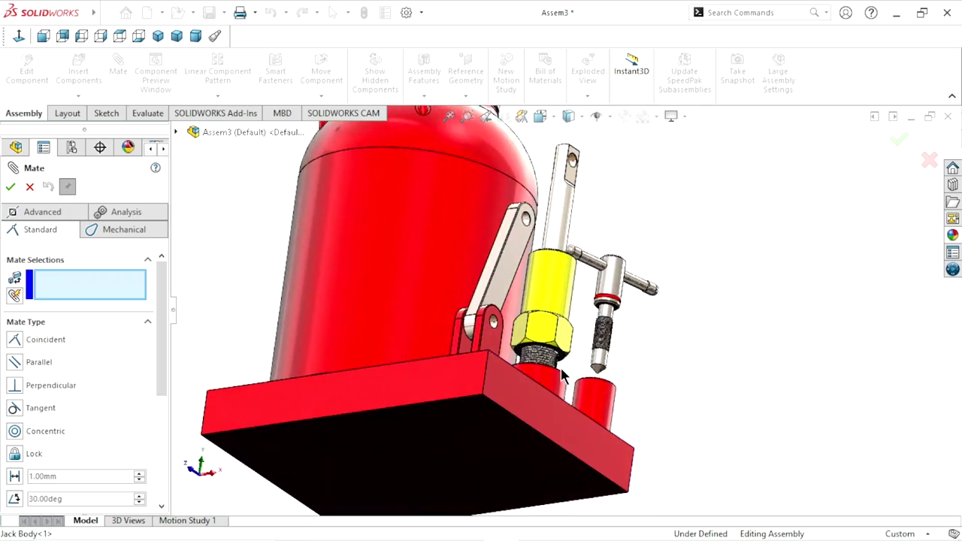
scroll(592, 308, "down", 2)
scroll(592, 286, "down", 2)
scroll(592, 263, "down", 2)
left_click(589, 250)
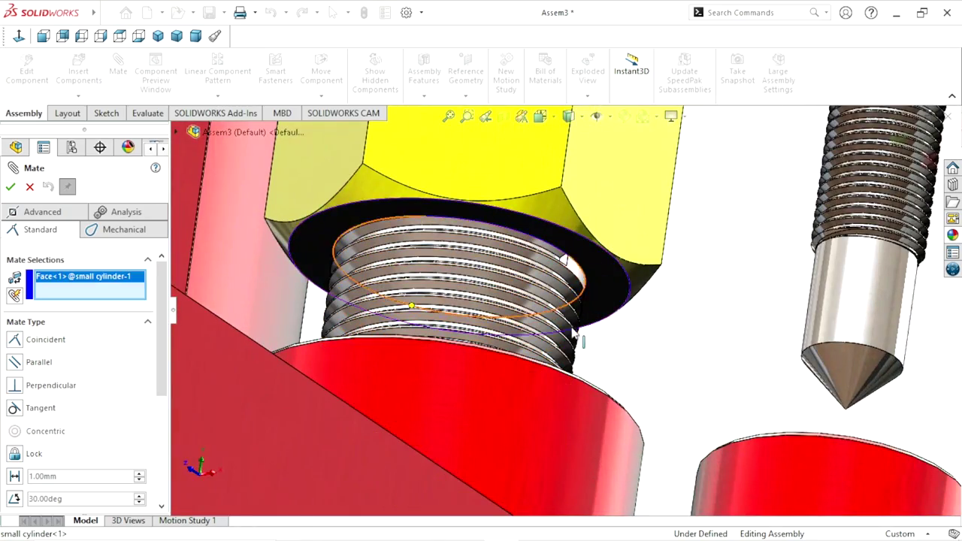
scroll(590, 250, "up", 3)
mouse_move(589, 301)
middle_mouse_down()
mouse_move(556, 379)
mouse_move(496, 323)
middle_mouse_up()
left_click(481, 309)
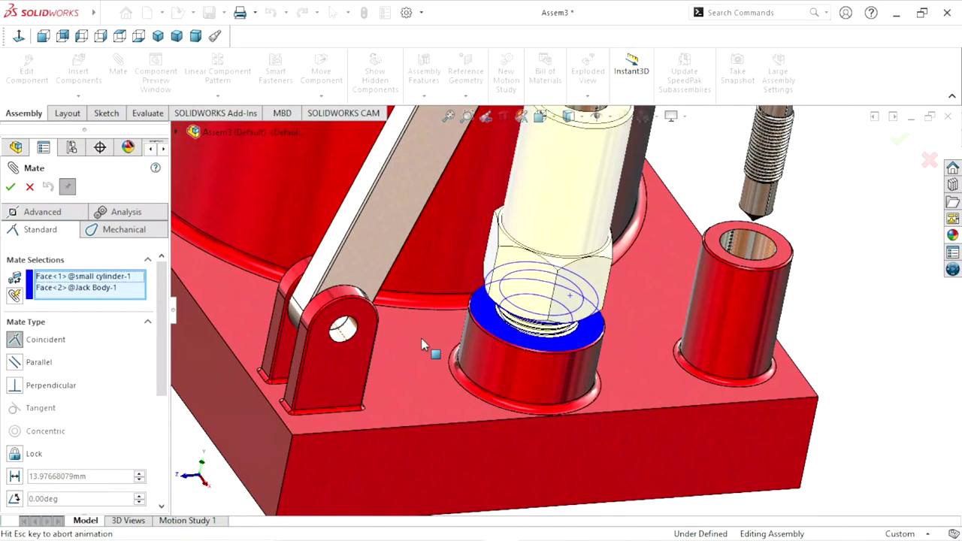
left_click(10, 187)
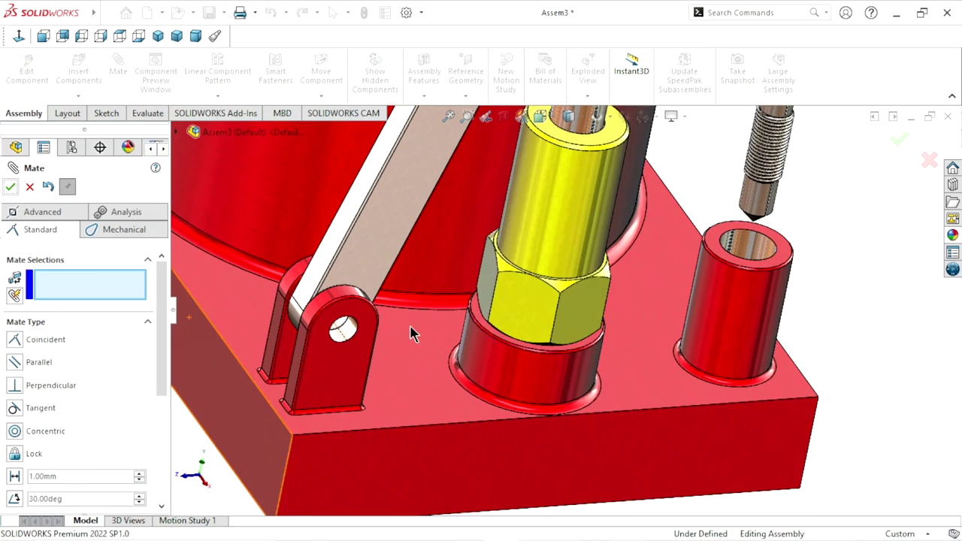
scroll(440, 344, "up", 5)
Drag the small piston down into the nut and the T-handle return valve into the boss's hole
scroll(596, 246, "down", 3)
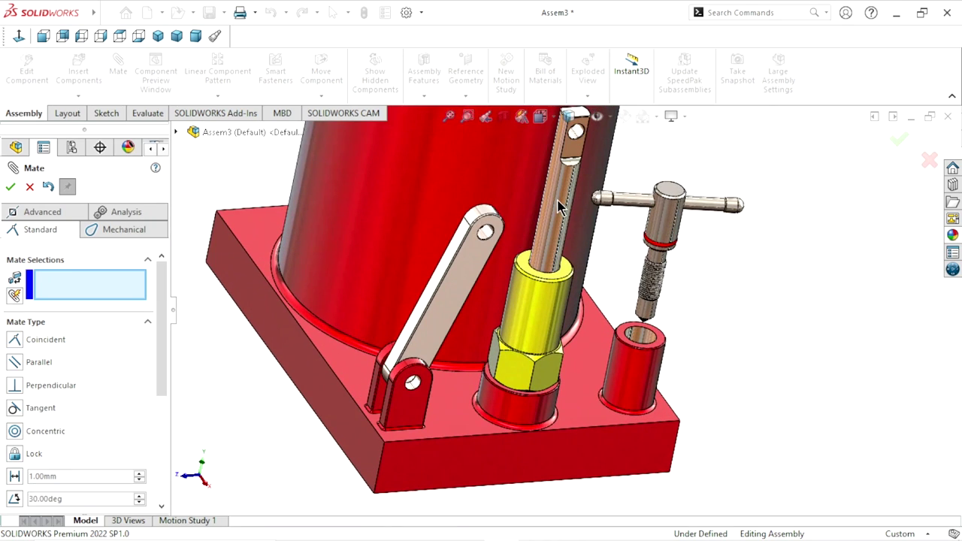
mouse_move(560, 229)
left_mouse_down()
mouse_move(539, 314)
mouse_move(584, 194)
mouse_move(538, 322)
mouse_move(569, 204)
left_mouse_up()
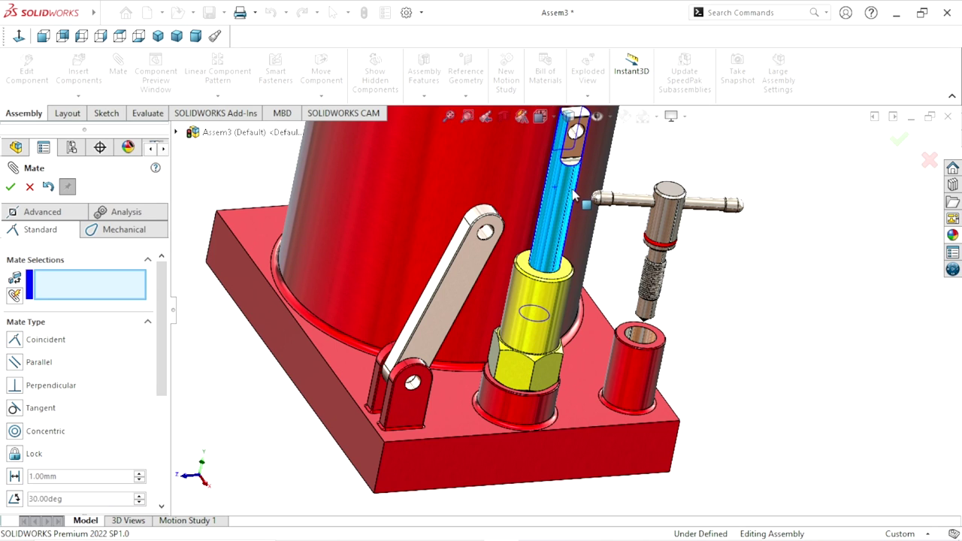
scroll(683, 353, "down", 2)
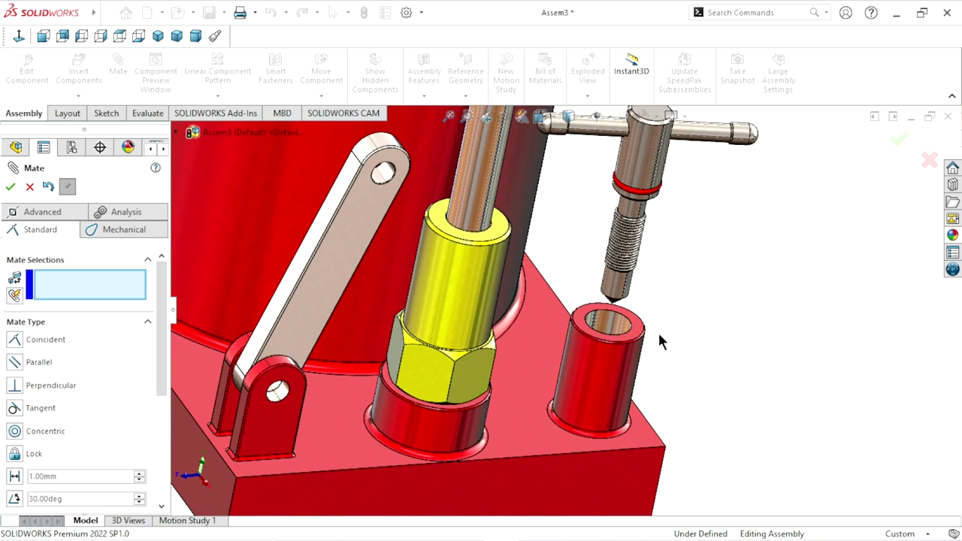
scroll(659, 341, "down", 2)
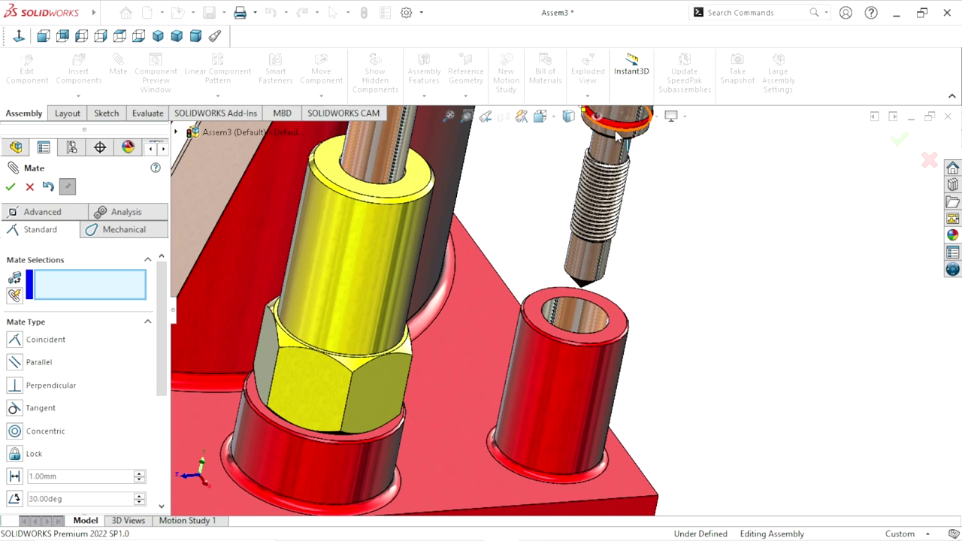
left_click_drag(617, 150, 631, 338)
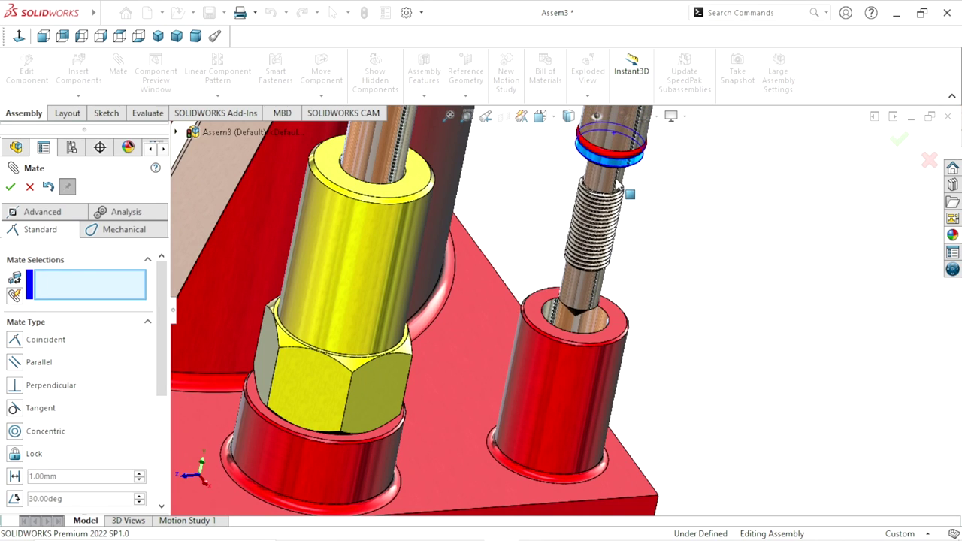
scroll(631, 338, "down", 2)
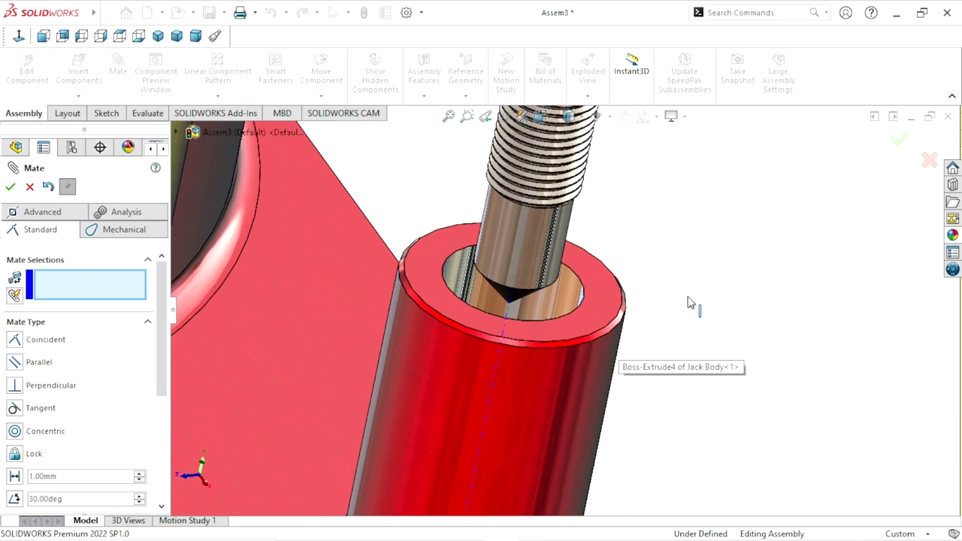
middle_click_drag(690, 303, 687, 348)
scroll(470, 305, "down", 2)
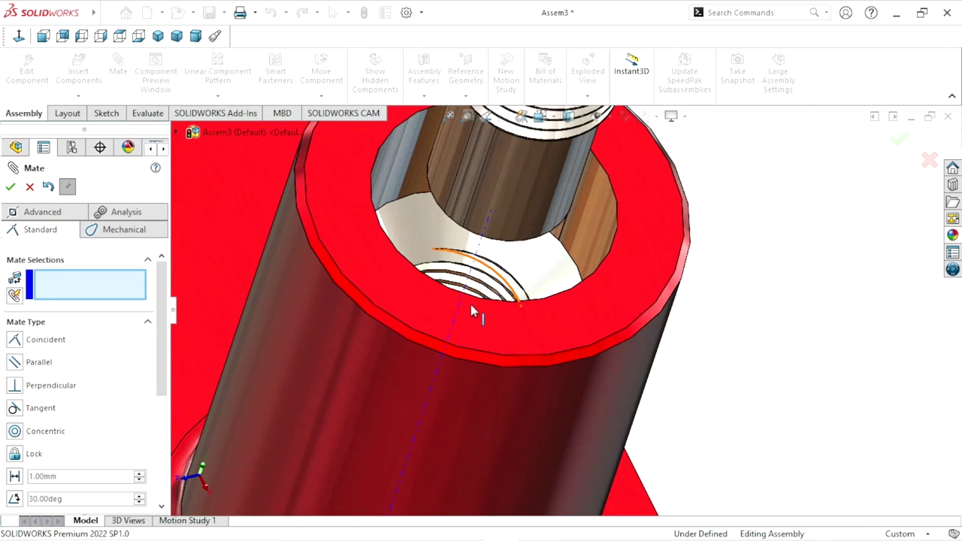
scroll(489, 290, "down", 2)
scroll(541, 275, "down", 2)
scroll(532, 279, "down", 2)
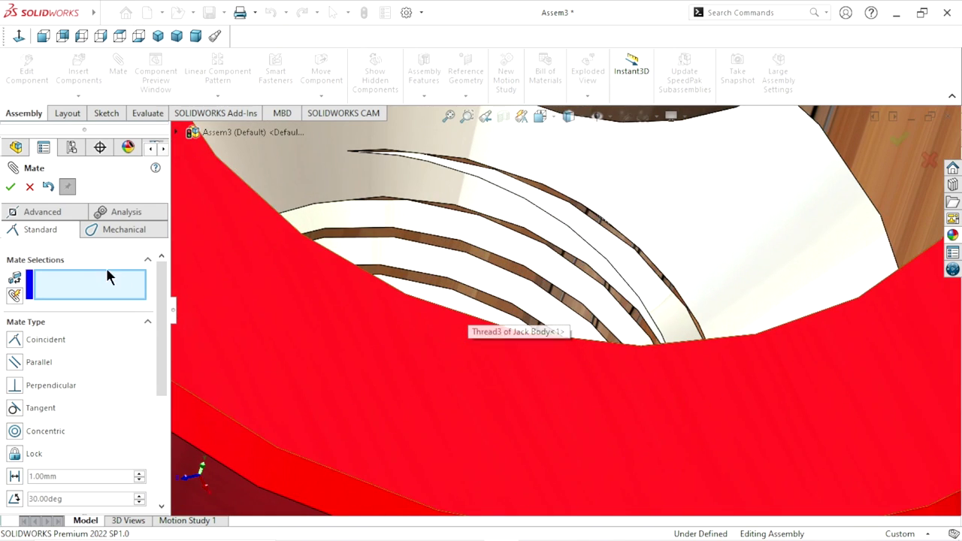
Screw-mate the boss's inner thread to the return valve's thread, reversed, at 1 revolution/mm
left_click(115, 227)
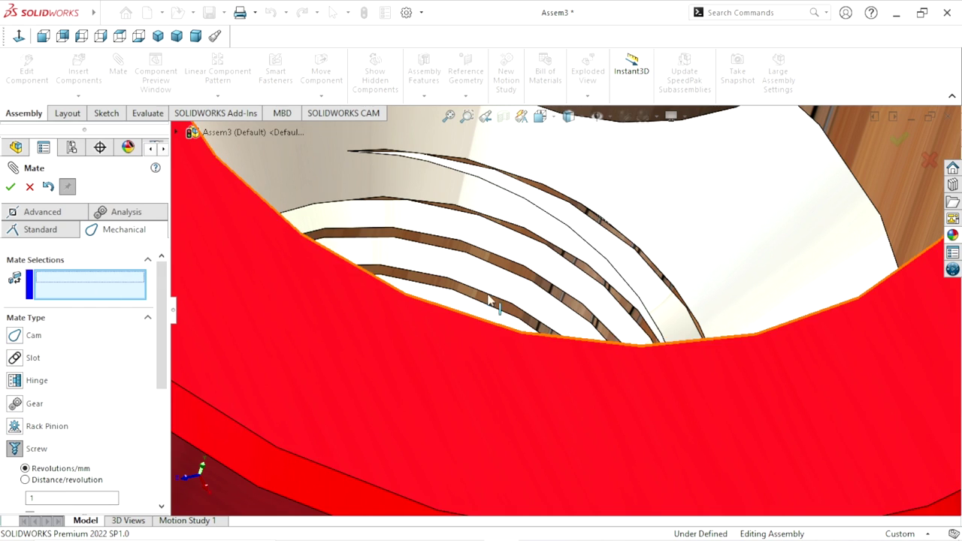
left_click(509, 275)
scroll(518, 285, "up", 3)
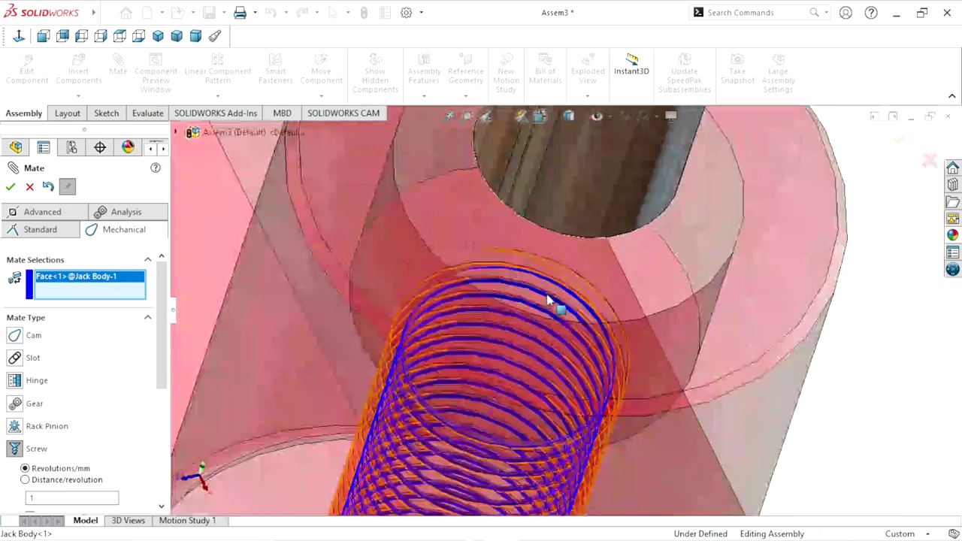
scroll(593, 226, "up", 2)
scroll(606, 217, "down", 2)
scroll(597, 215, "down", 3)
scroll(594, 214, "down", 2)
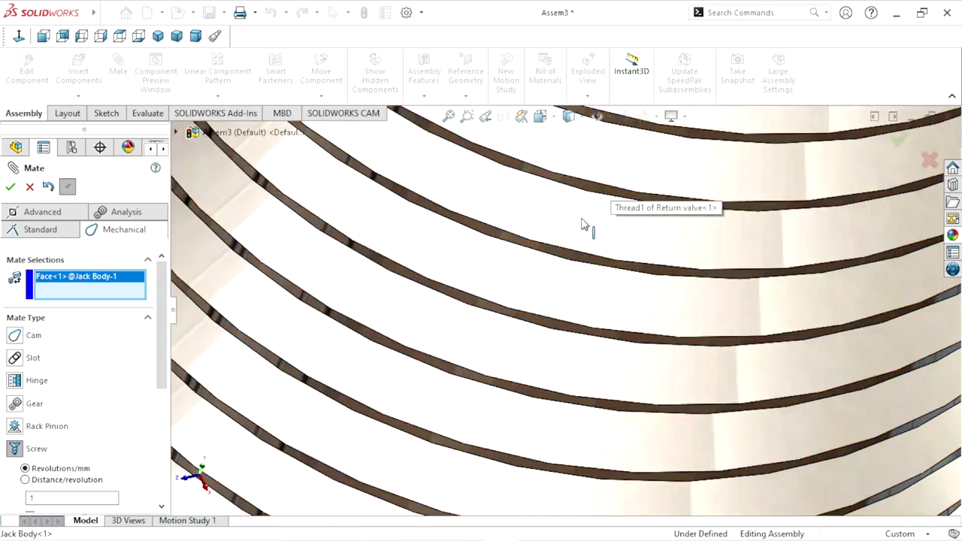
left_click(571, 273)
scroll(541, 315, "up", 3)
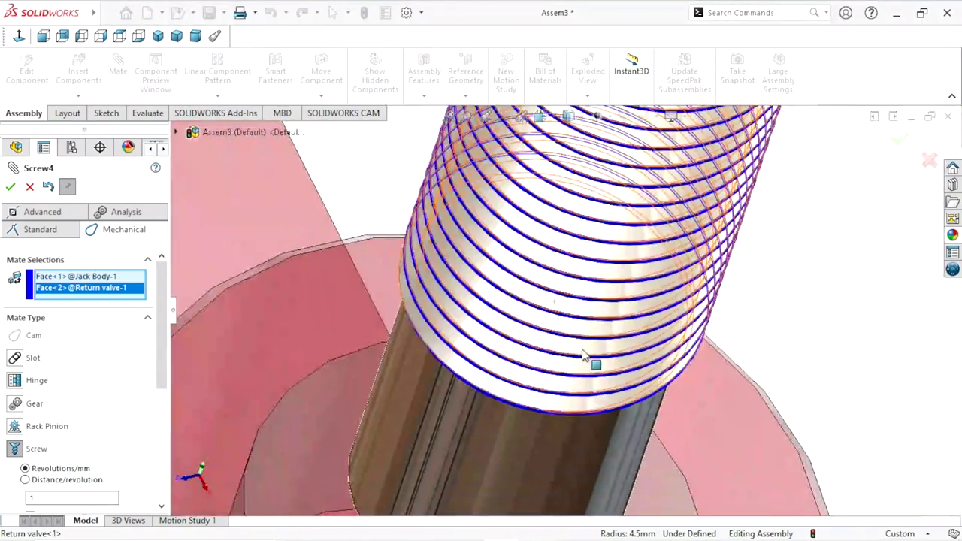
scroll(583, 349, "up", 2)
scroll(575, 338, "up", 3)
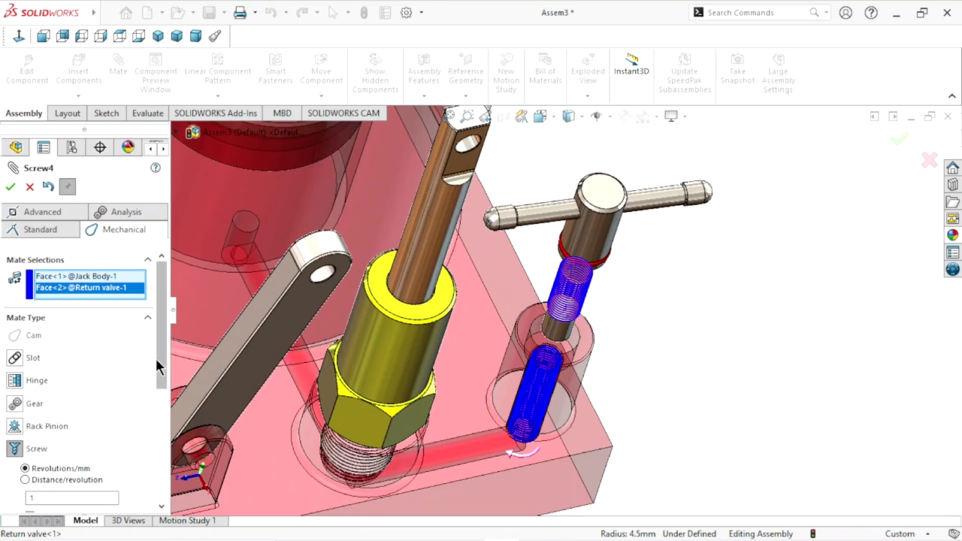
scroll(158, 366, "down", 3)
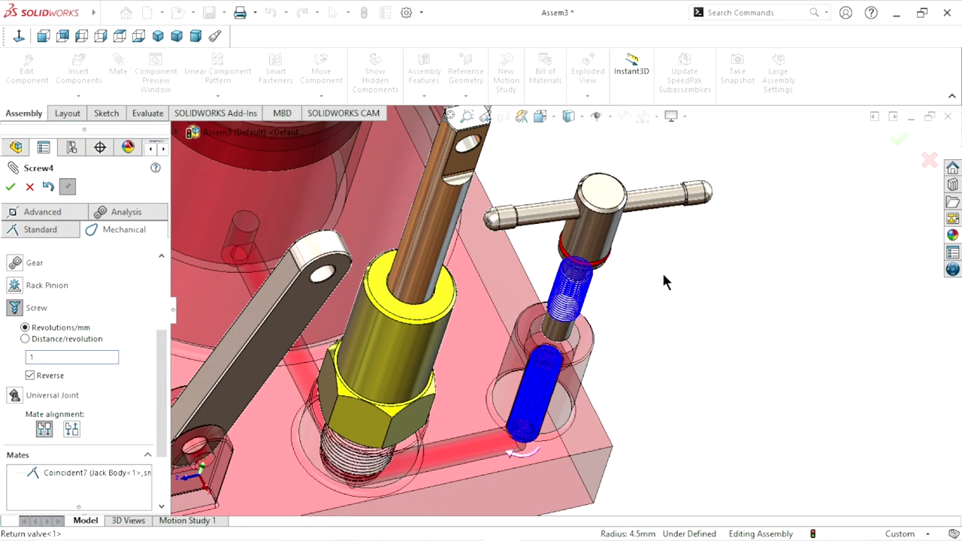
left_click(10, 188)
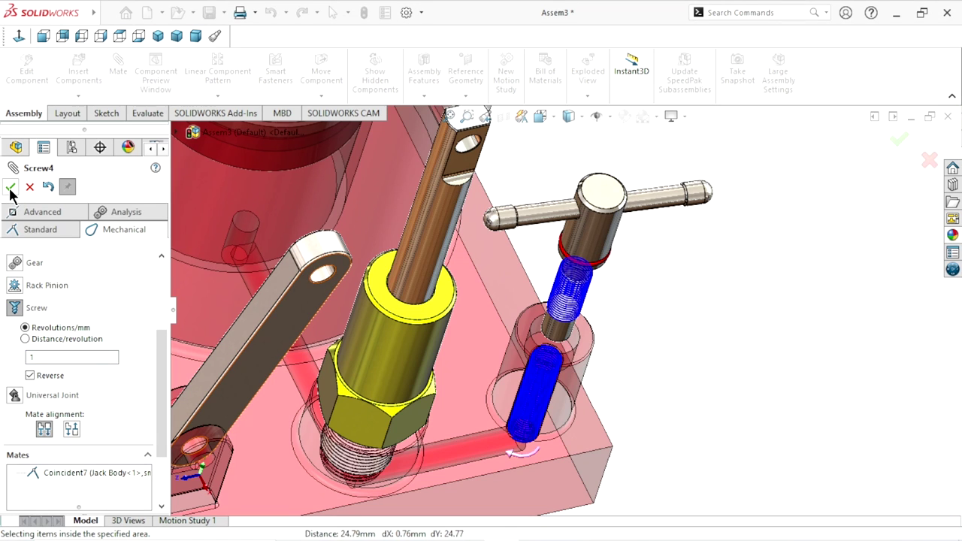
scroll(594, 331, "up", 3)
scroll(614, 290, "down", 3)
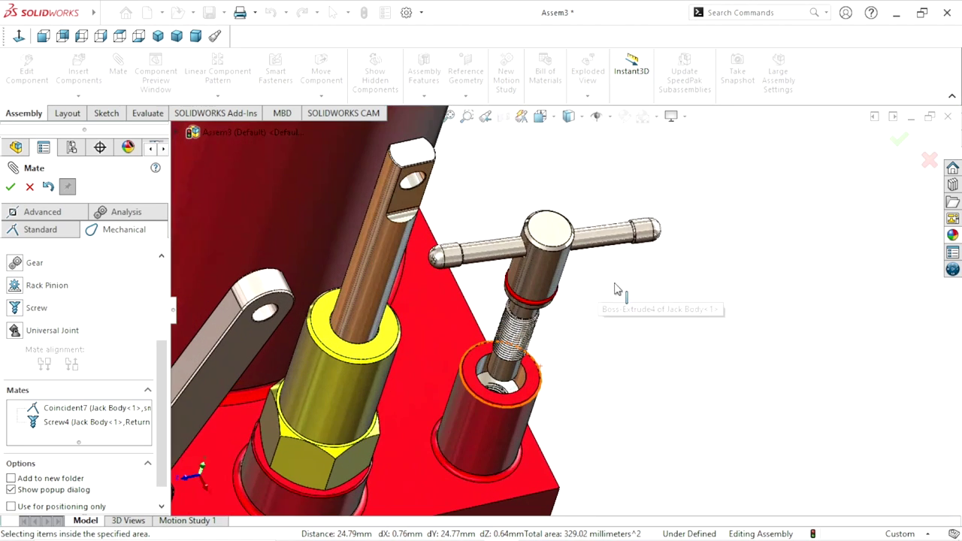
left_click(651, 227)
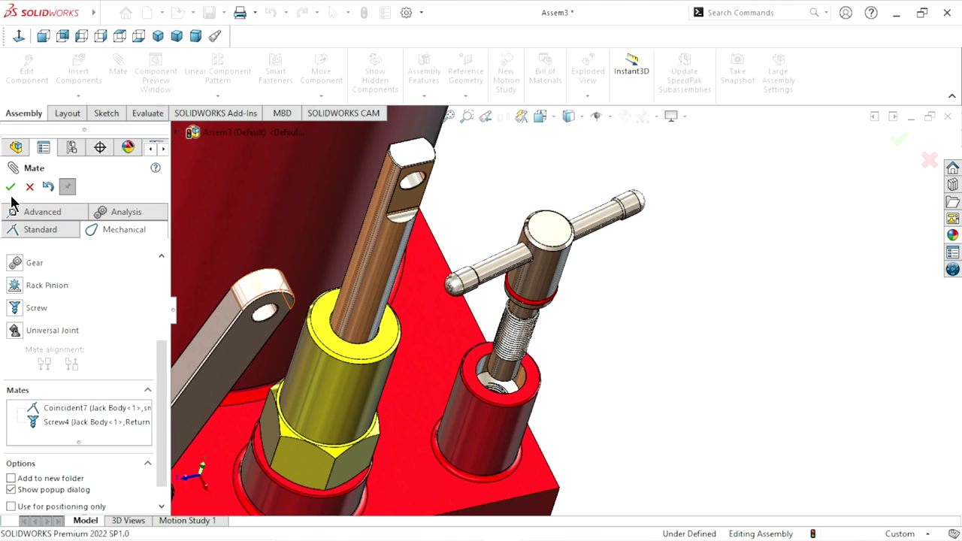
Exit mate editing and turn the T-handle to a new angle to test the screw mate
key("Escape")
key("f")
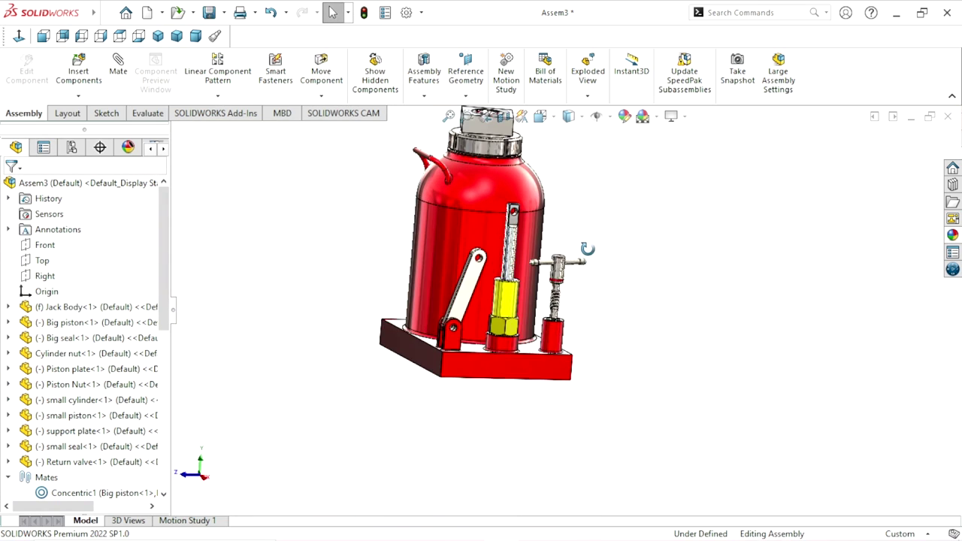
scroll(565, 286, "down", 6)
scroll(543, 248, "up", 2)
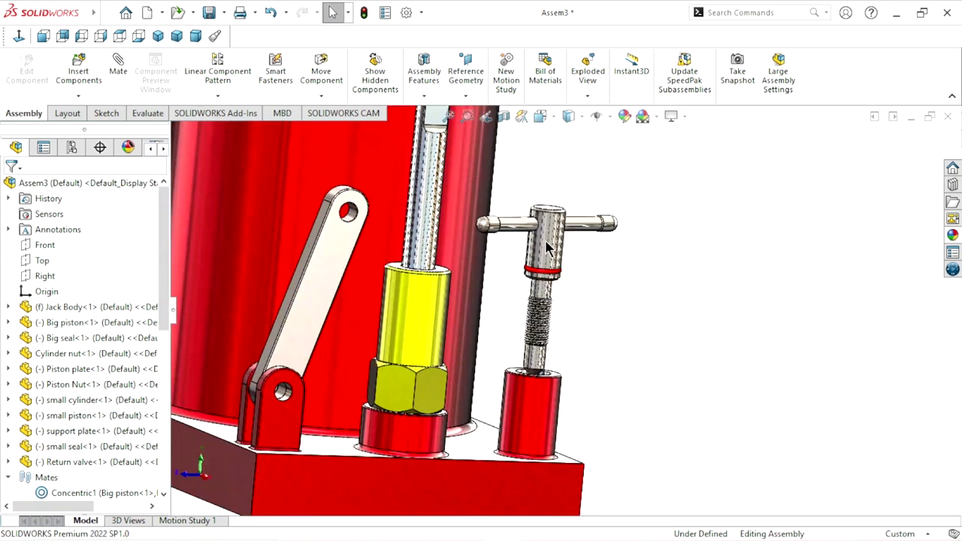
scroll(539, 256, "up", 2)
left_click_drag(540, 256, 612, 233)
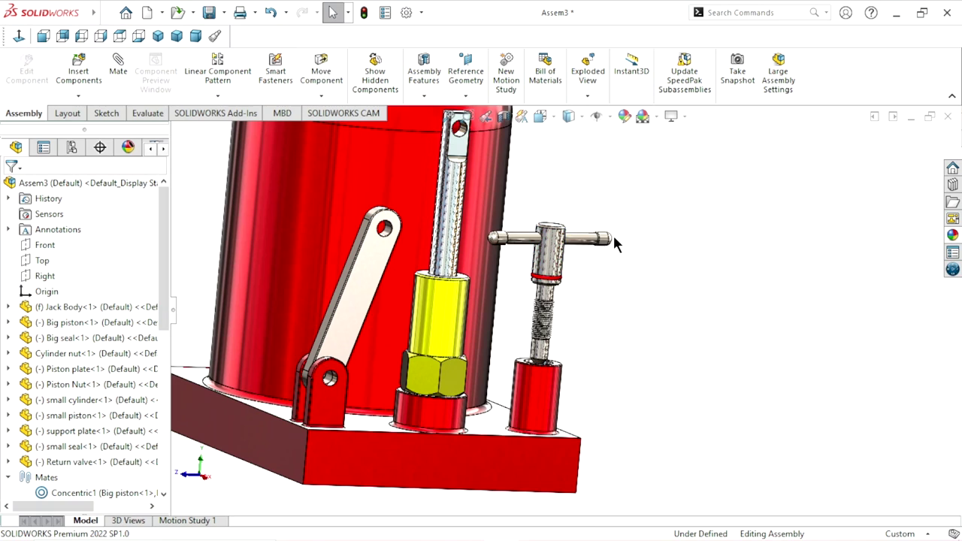
middle_click_drag(639, 248, 607, 280)
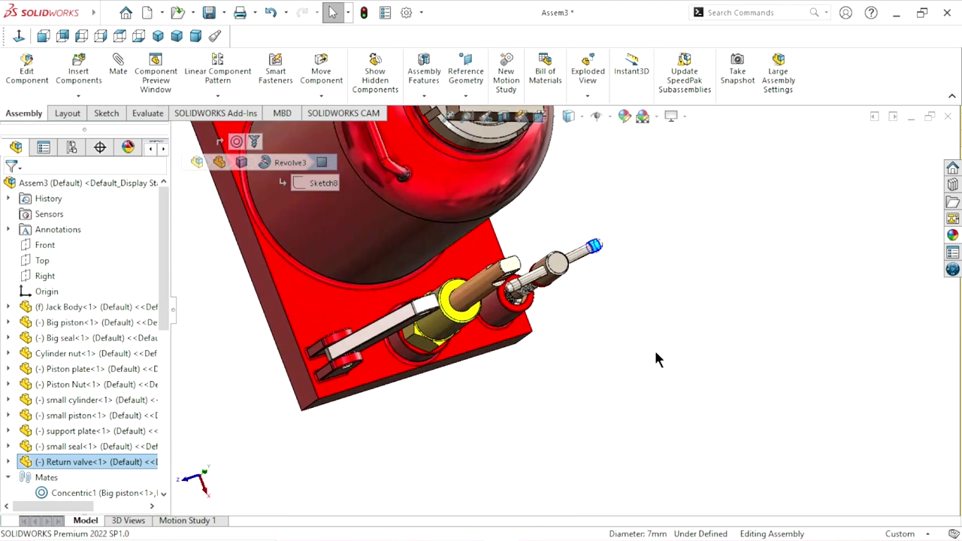
left_click_drag(597, 250, 472, 323)
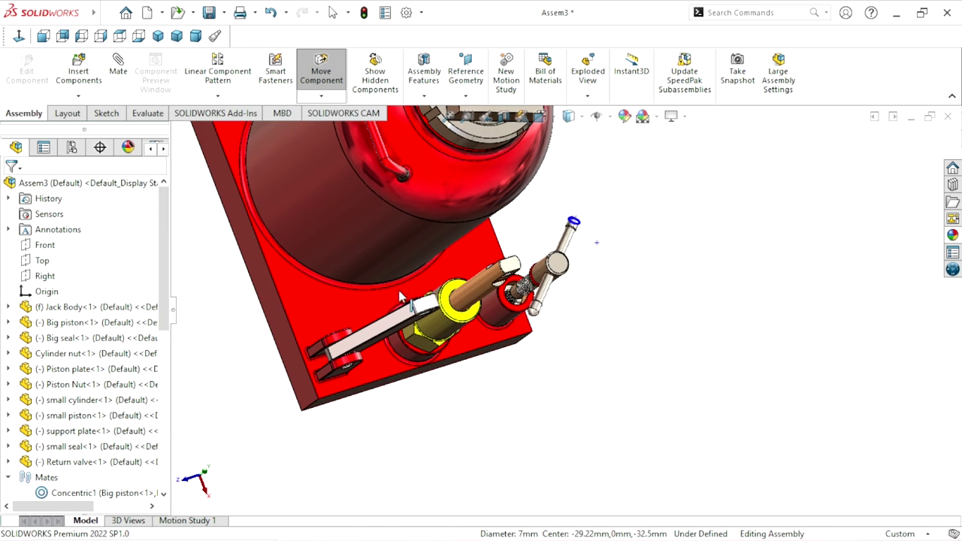
Show the whole jack in isometric view and spin the T-handle around the valve axis
key("ctrl+7")
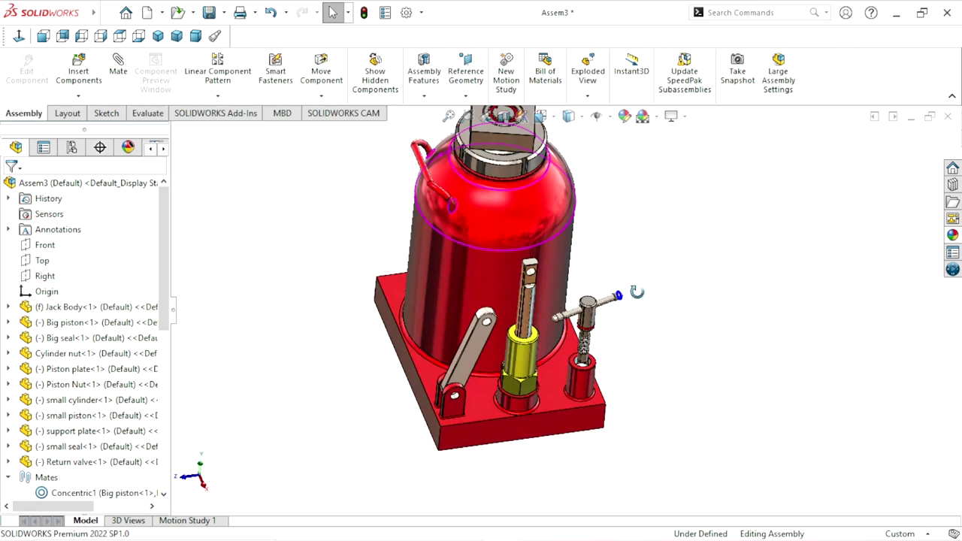
scroll(635, 350, "down", 5)
scroll(503, 203, "down", 3)
mouse_move(494, 178)
left_mouse_down()
mouse_move(369, 203)
mouse_move(502, 166)
mouse_move(526, 193)
mouse_move(551, 194)
mouse_move(549, 254)
mouse_move(505, 324)
mouse_move(442, 329)
mouse_move(528, 329)
mouse_move(646, 404)
left_mouse_up()
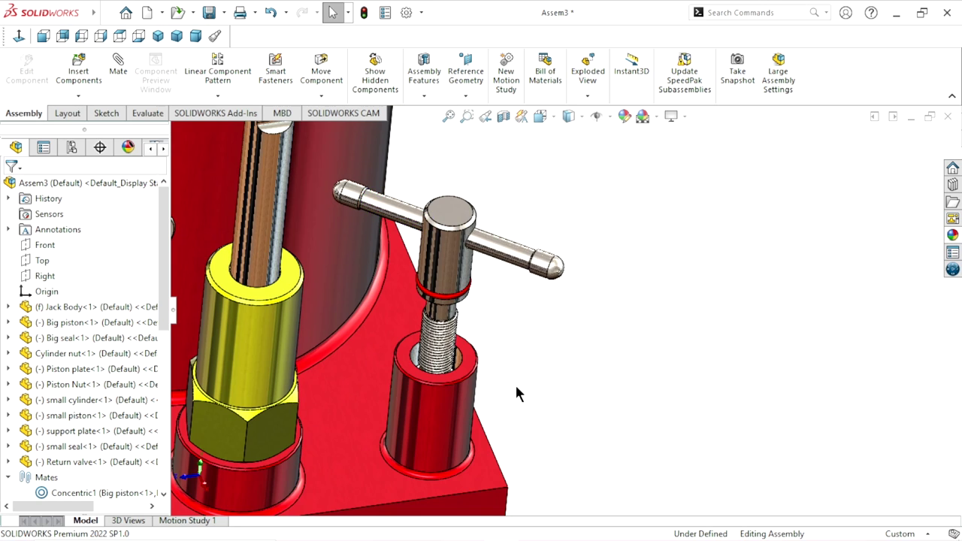
Make the jack body semi-transparent and zoom in on the return valve inside its boss
scroll(496, 402, "down", 3)
scroll(602, 417, "up", 3)
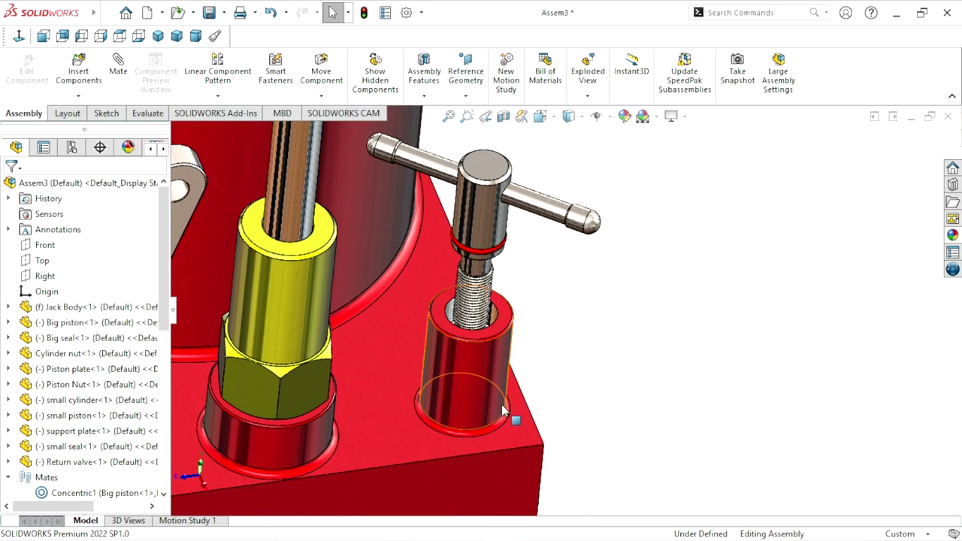
left_click(490, 423)
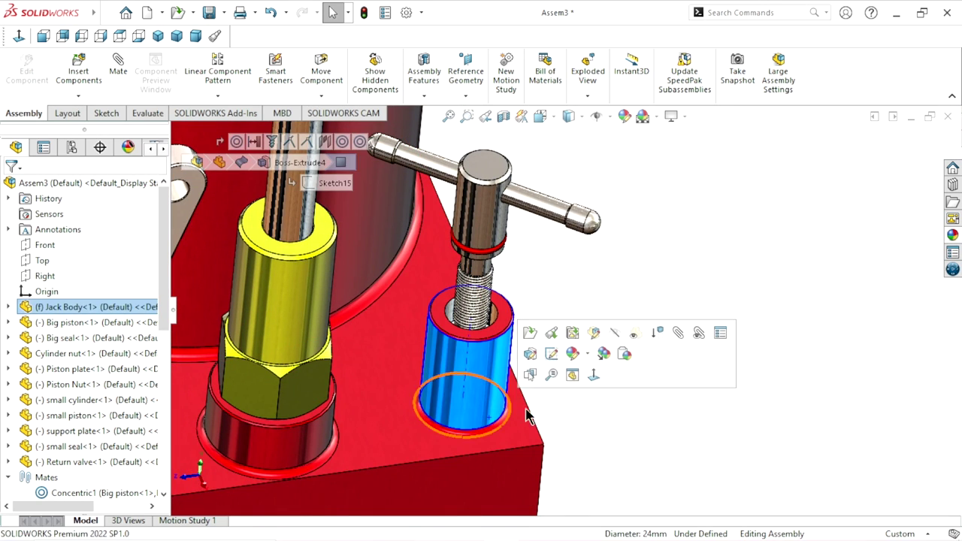
left_click(629, 340)
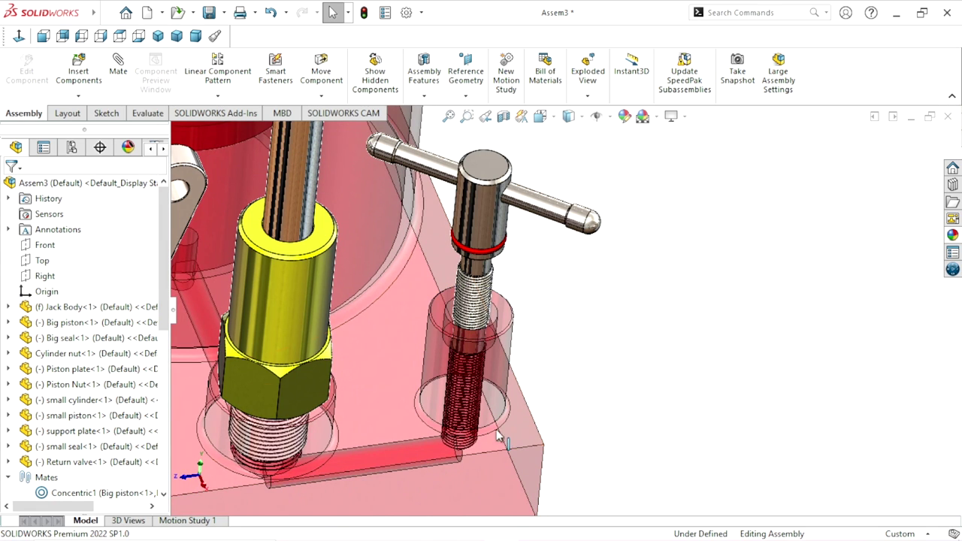
scroll(497, 436, "down", 3)
middle_click_drag(583, 365, 589, 326)
scroll(593, 325, "up", 2)
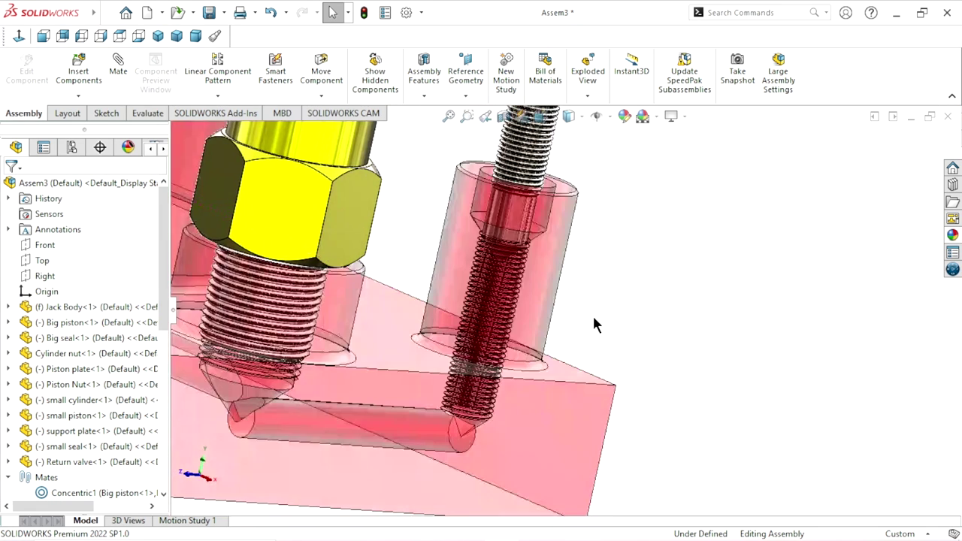
scroll(542, 325, "down", 2)
scroll(520, 267, "down", 2)
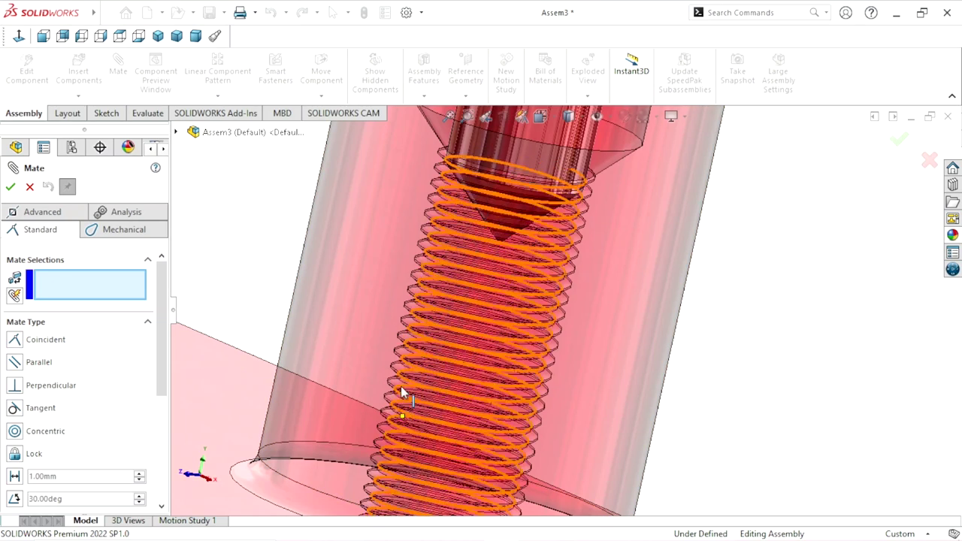
Choose the Advanced distance limit mate and enter Maximum 25 mm and Minimum 20.5 mm
scroll(566, 353, "up", 3)
scroll(651, 323, "up", 1)
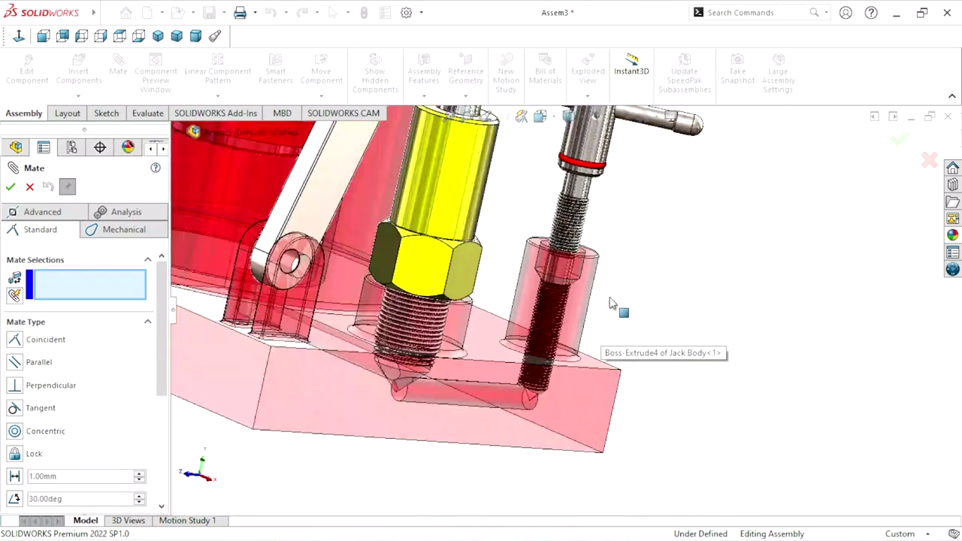
scroll(616, 303, "down", 1)
scroll(636, 255, "down", 1)
scroll(699, 256, "up", 2)
scroll(681, 263, "up", 1)
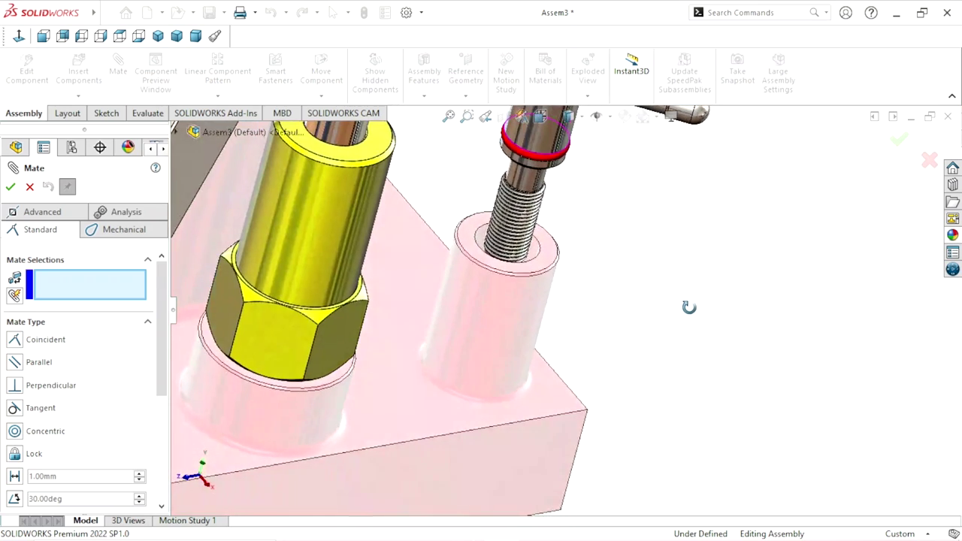
scroll(665, 304, "up", 2)
scroll(588, 260, "down", 1)
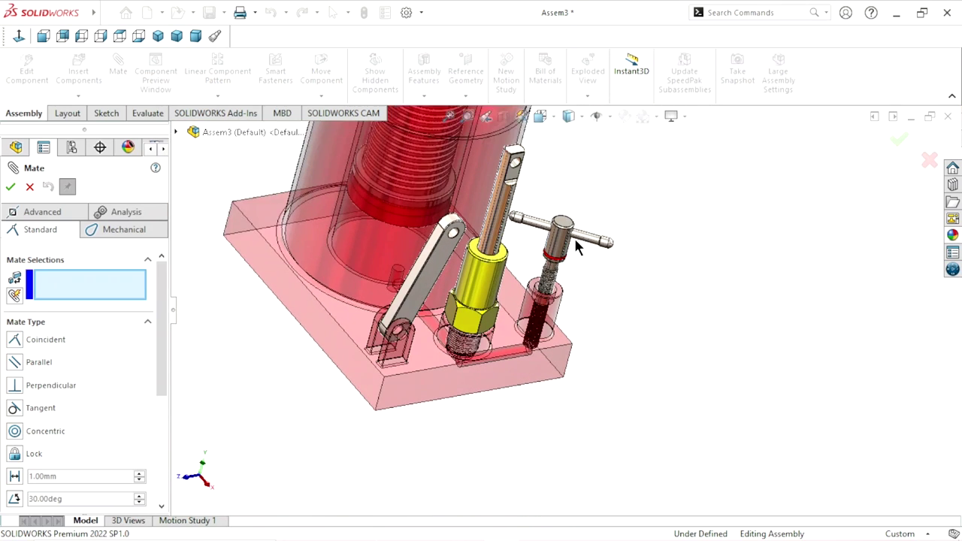
scroll(575, 260, "down", 1)
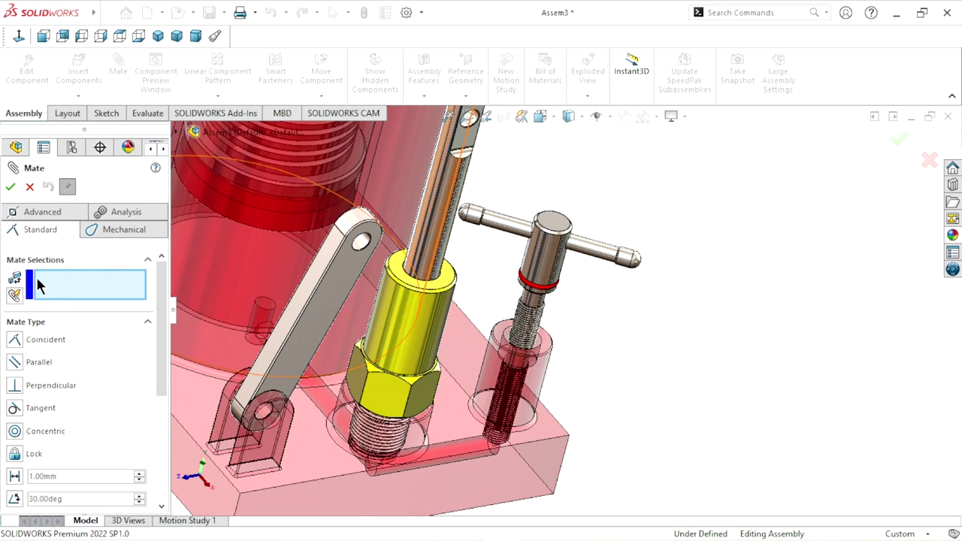
left_click(42, 214)
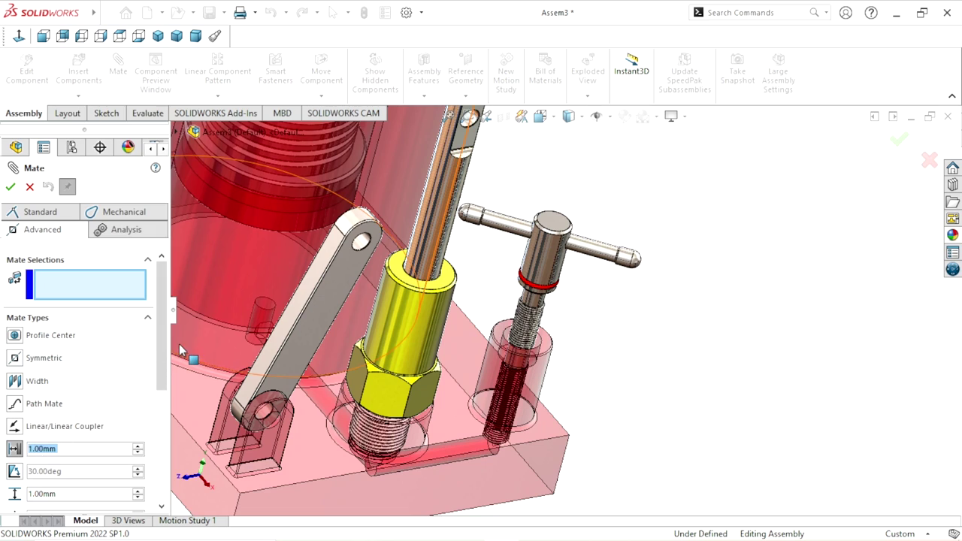
left_click_drag(161, 364, 161, 417)
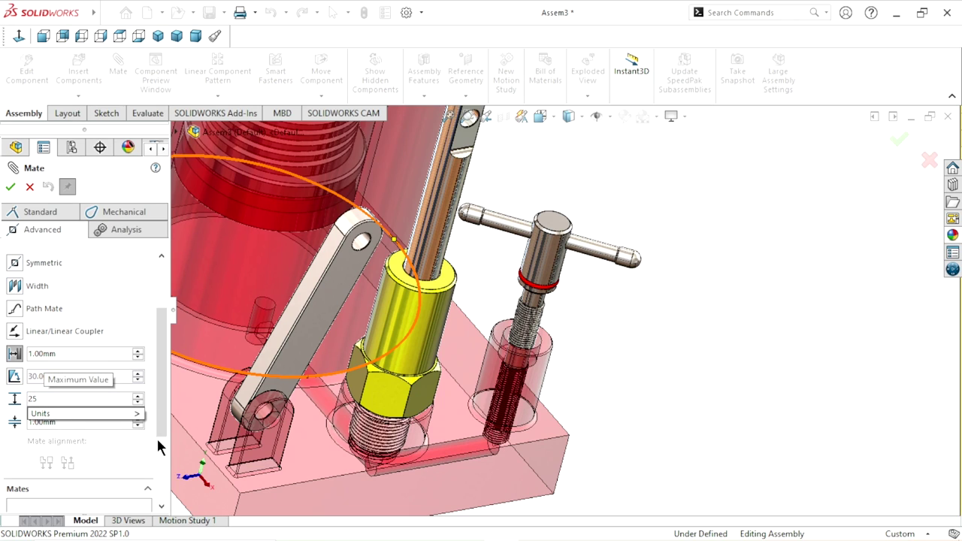
key("Return")
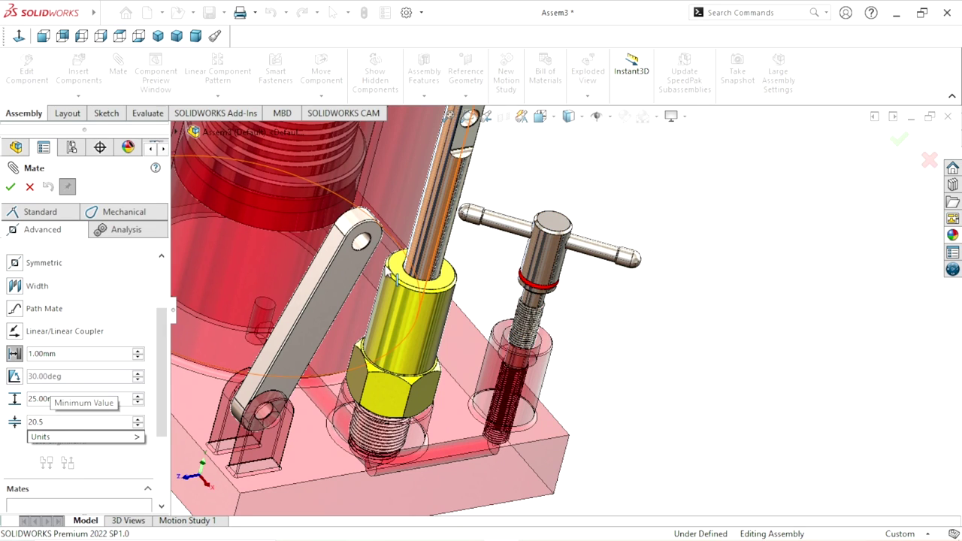
key("Return")
Apply LimitDistance3 between the return valve's top face and the jack body's holder face
left_click(556, 231)
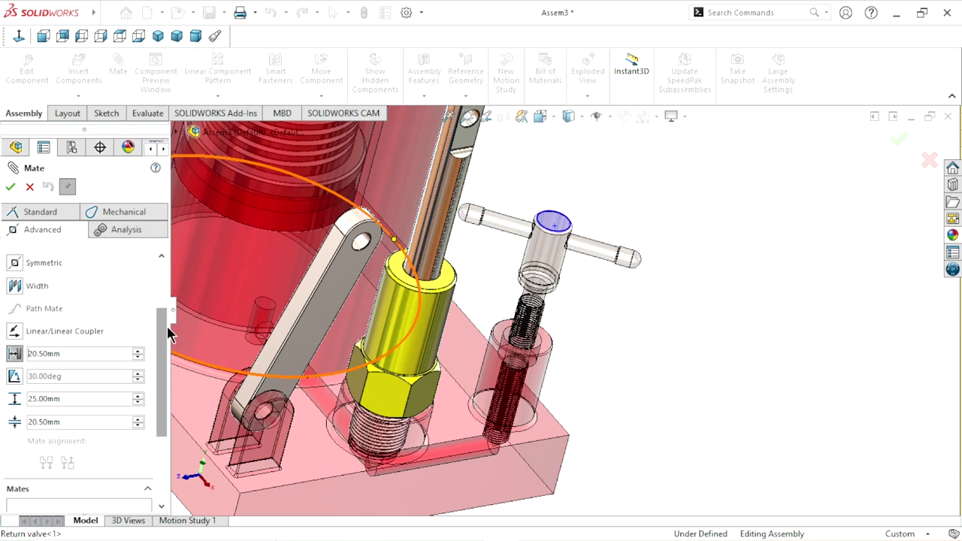
scroll(160, 323, "up", 1)
scroll(160, 324, "up", 2)
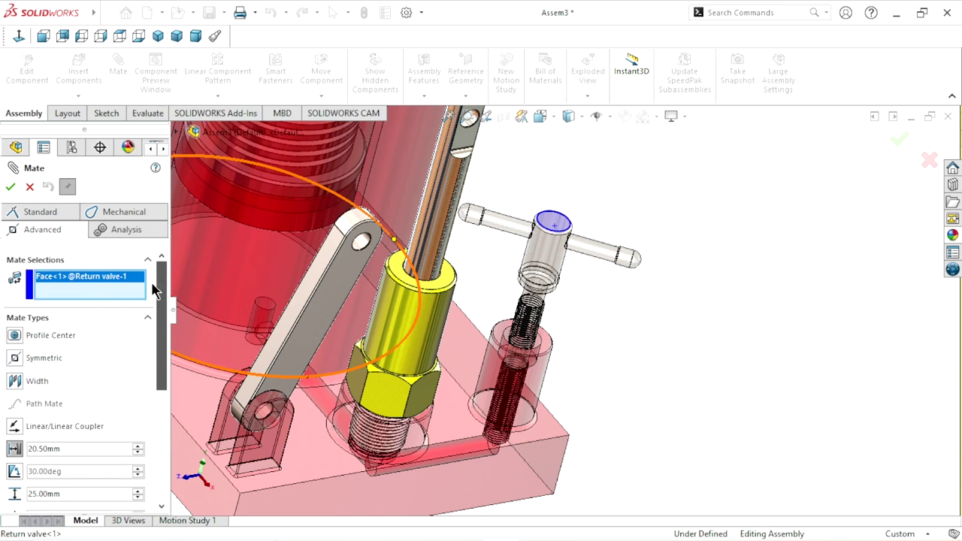
scroll(490, 353, "down", 5)
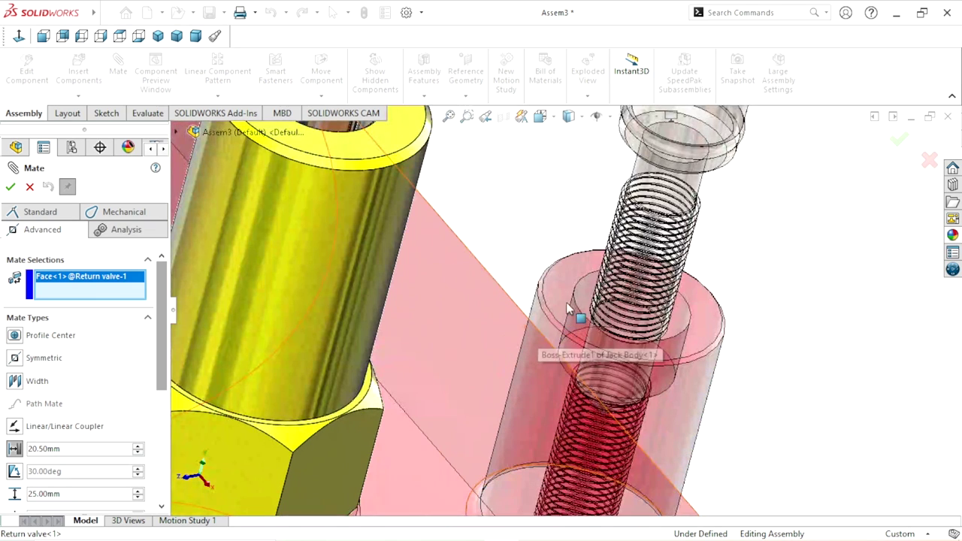
scroll(571, 272, "down", 2)
left_click(538, 340)
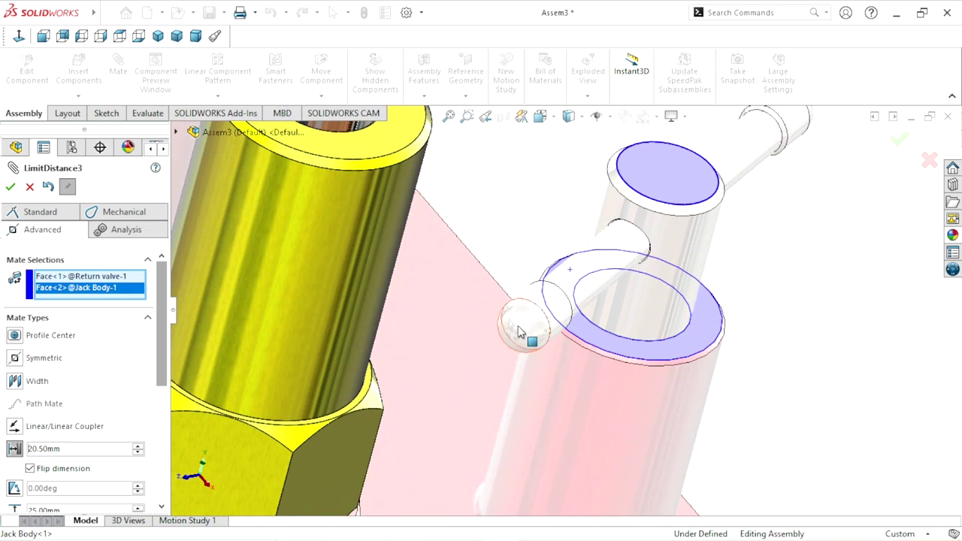
left_click(11, 188)
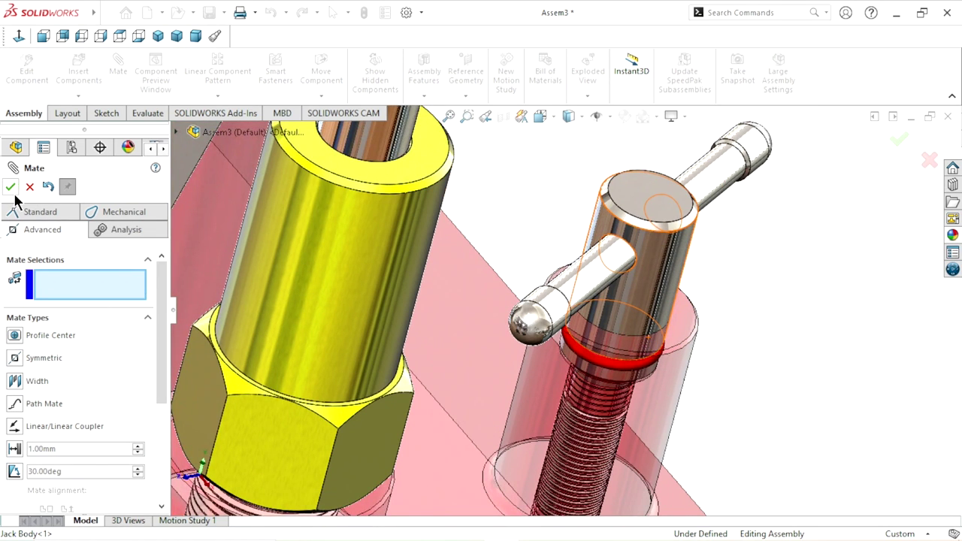
key("Escape")
scroll(825, 374, "up", 3)
Switch to the front view and zoom in on the return valve's threaded hole
mouse_move(765, 402)
middle_mouse_down()
mouse_move(741, 367)
mouse_move(735, 418)
middle_mouse_up()
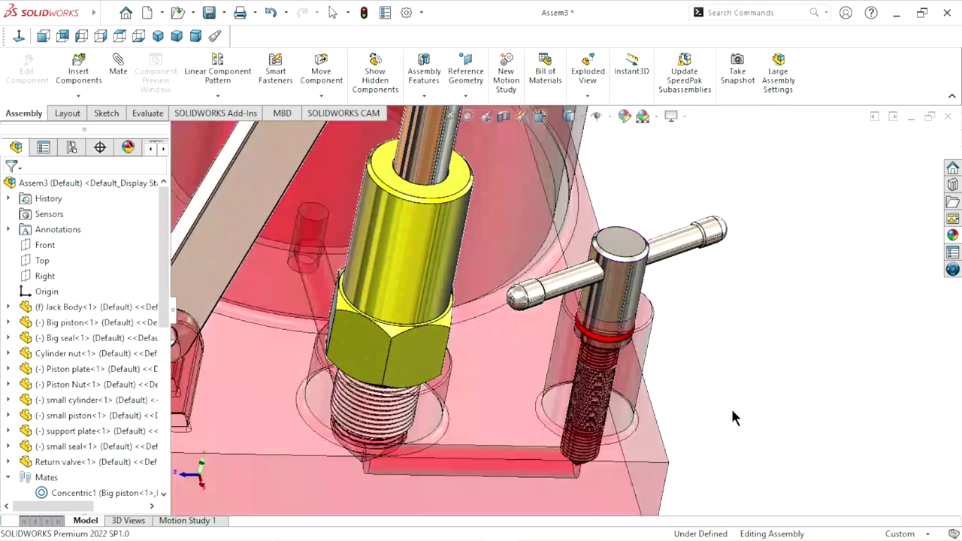
scroll(622, 483, "down", 5)
scroll(548, 442, "down", 1)
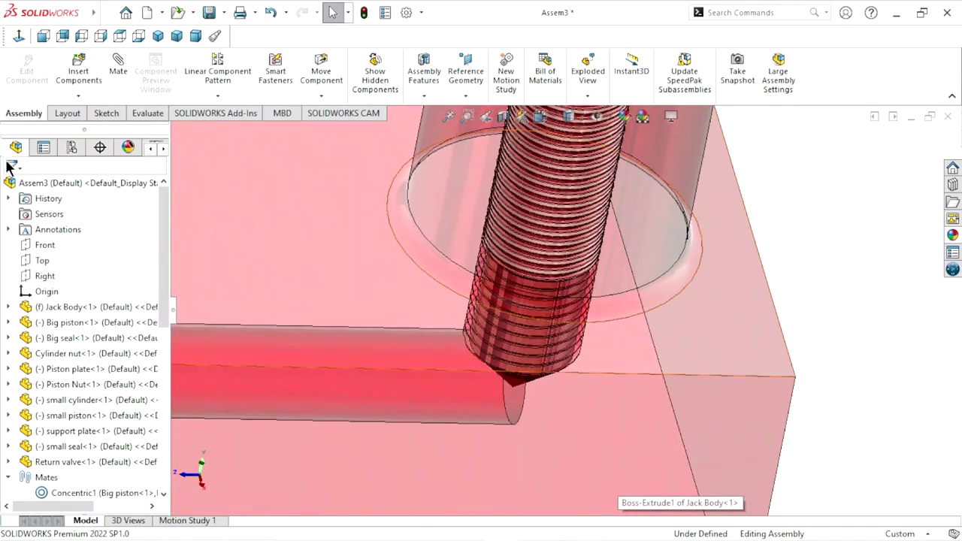
left_click(100, 36)
scroll(548, 353, "down", 3)
scroll(546, 415, "down", 2)
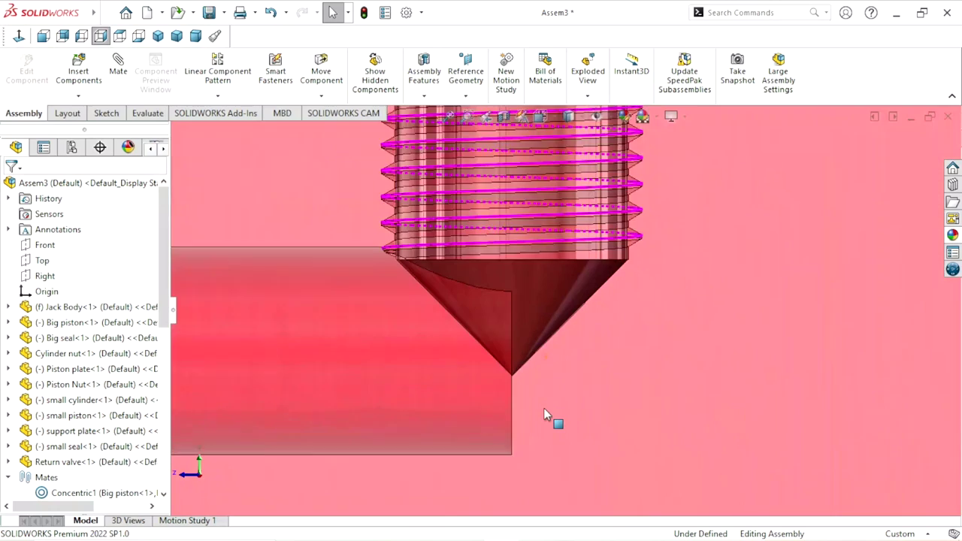
scroll(545, 415, "down", 1)
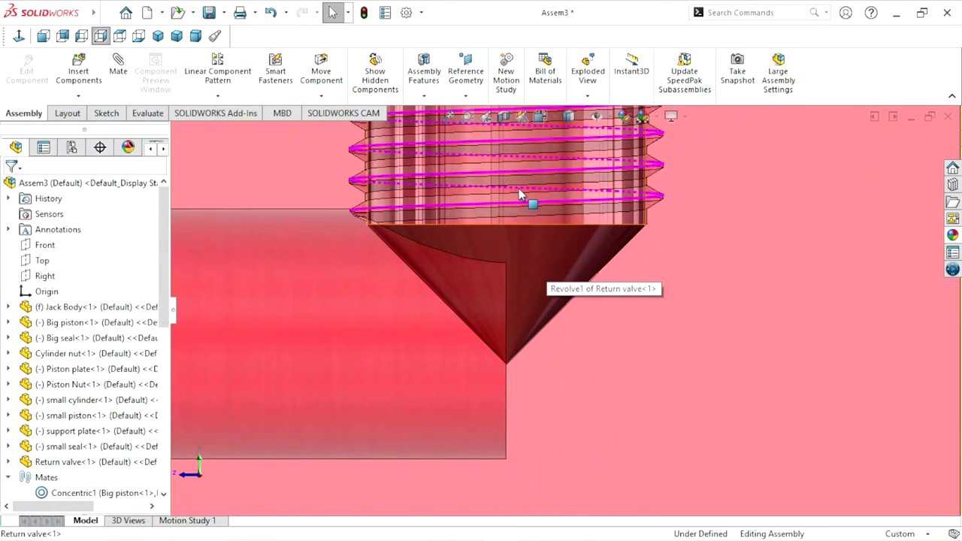
left_click_drag(516, 236, 530, 152)
scroll(517, 278, "up", 5)
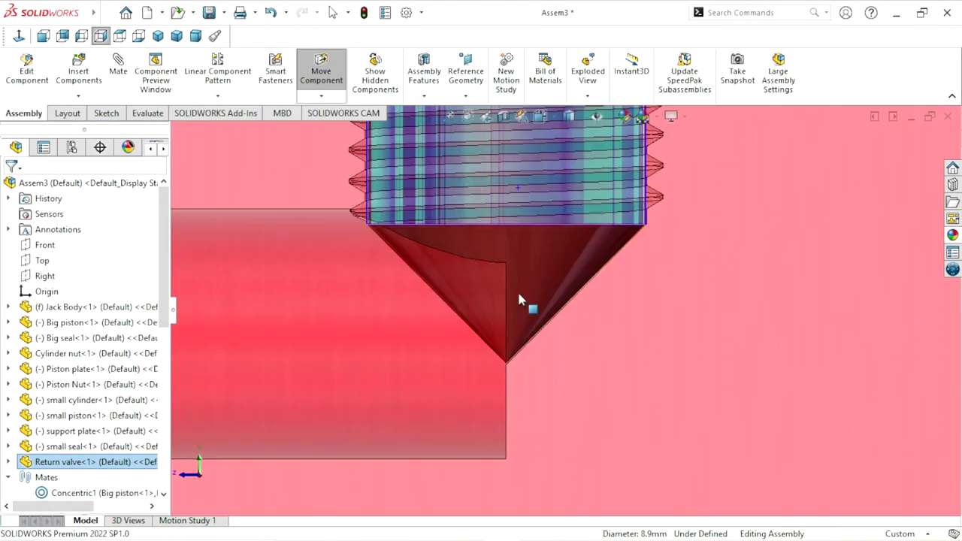
scroll(519, 289, "up", 5)
left_click(751, 276)
scroll(658, 218, "down", 2)
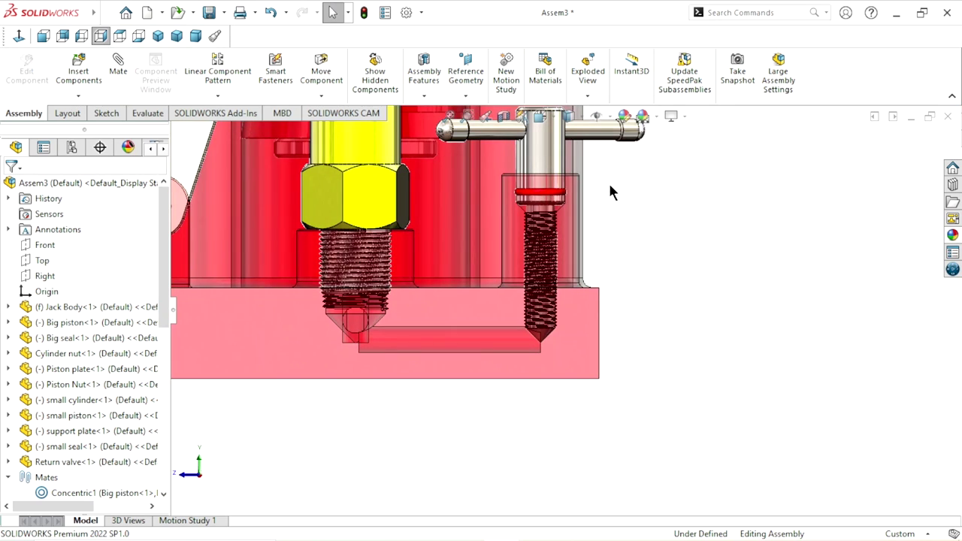
left_click(536, 143)
scroll(639, 196, "down", 1)
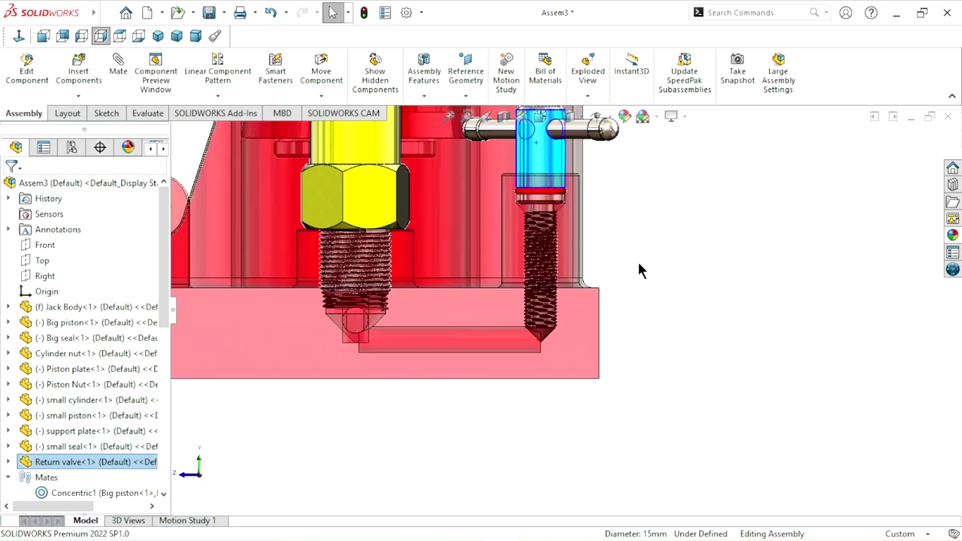
left_click(637, 259)
Turn the return valve's T-handle to a new angle, then return to isometric view
scroll(527, 332, "down", 3)
scroll(591, 346, "down", 2)
scroll(579, 335, "down", 2)
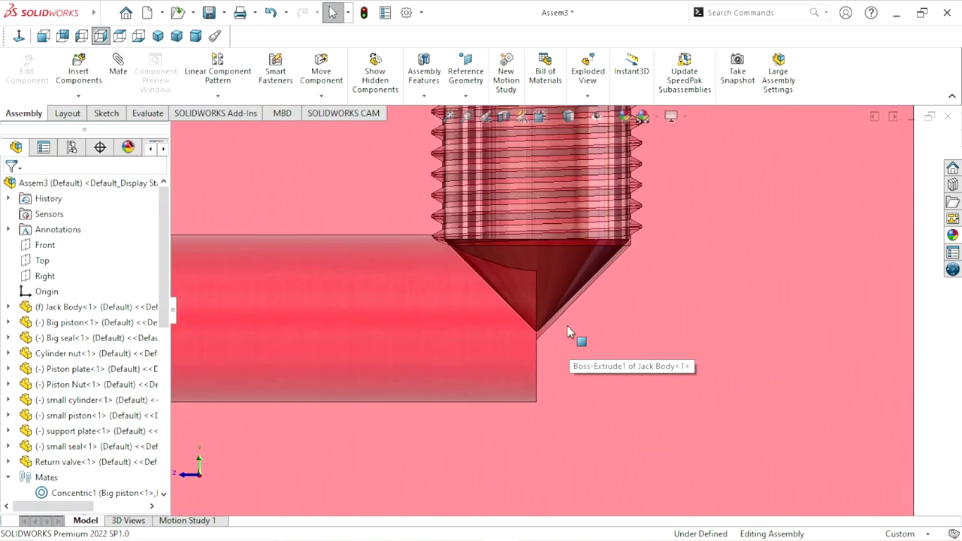
scroll(569, 324, "up", 3)
scroll(571, 318, "up", 2)
scroll(615, 210, "up", 2)
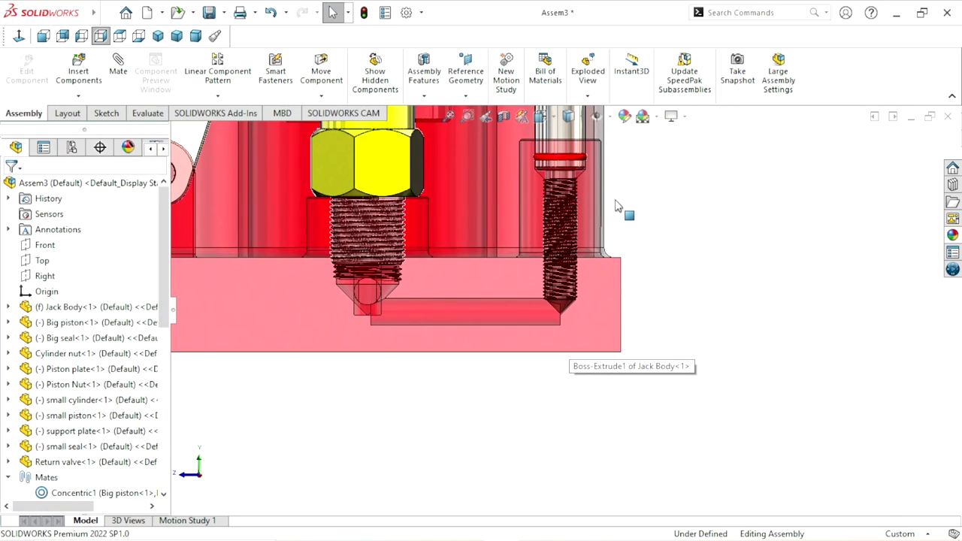
scroll(616, 203, "down", 1)
scroll(615, 206, "up", 2)
left_click_drag(618, 140, 413, 182)
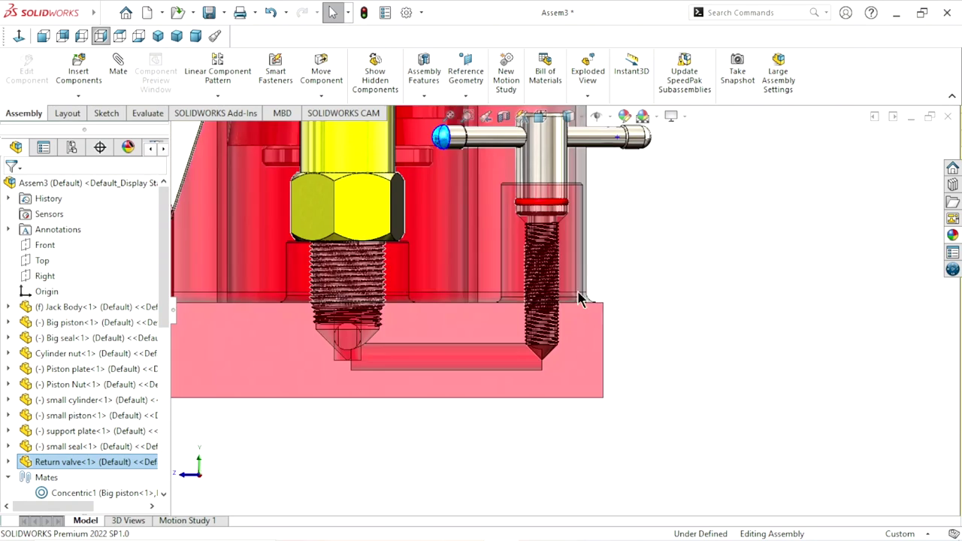
scroll(451, 278, "up", 3)
scroll(454, 280, "down", 1)
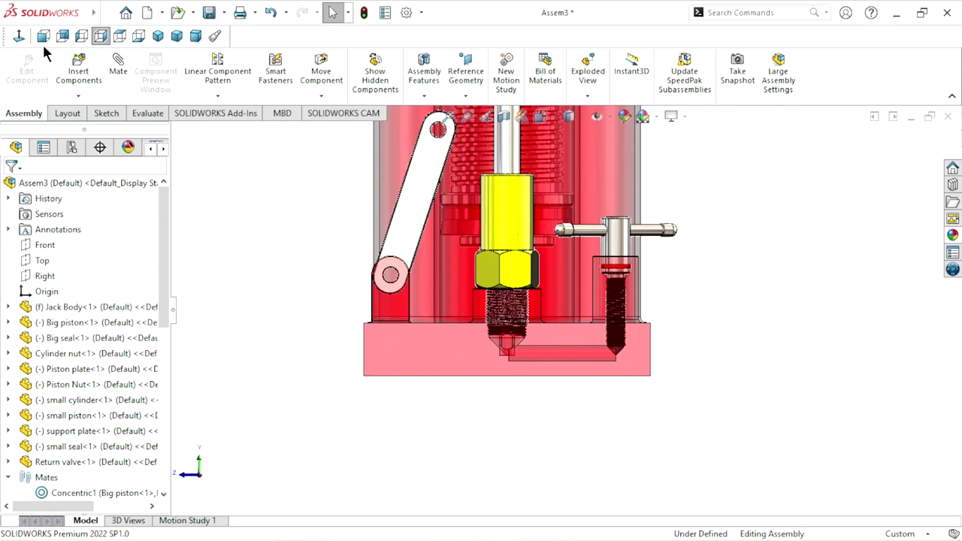
left_click(158, 36)
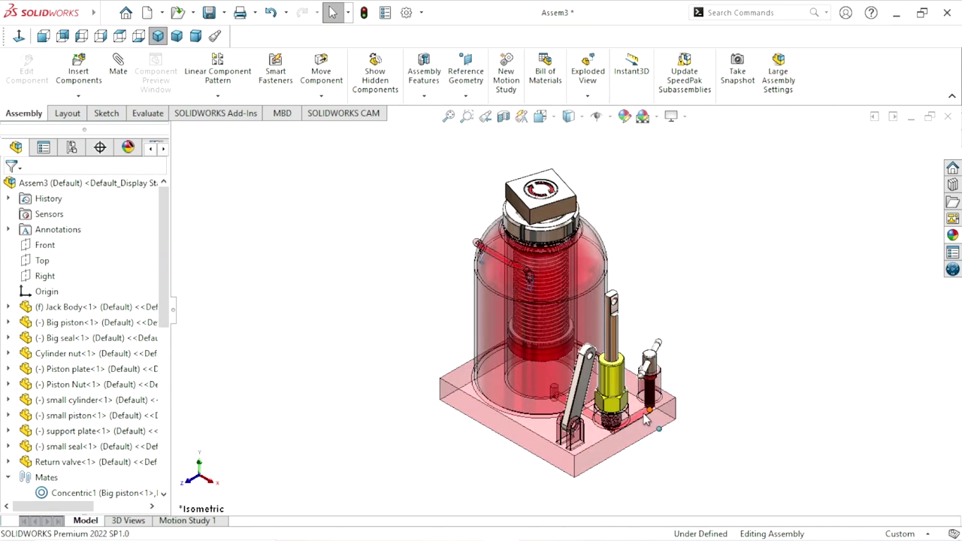
Turn off the jack body's transparency so it shows solid red again
right_click(672, 414)
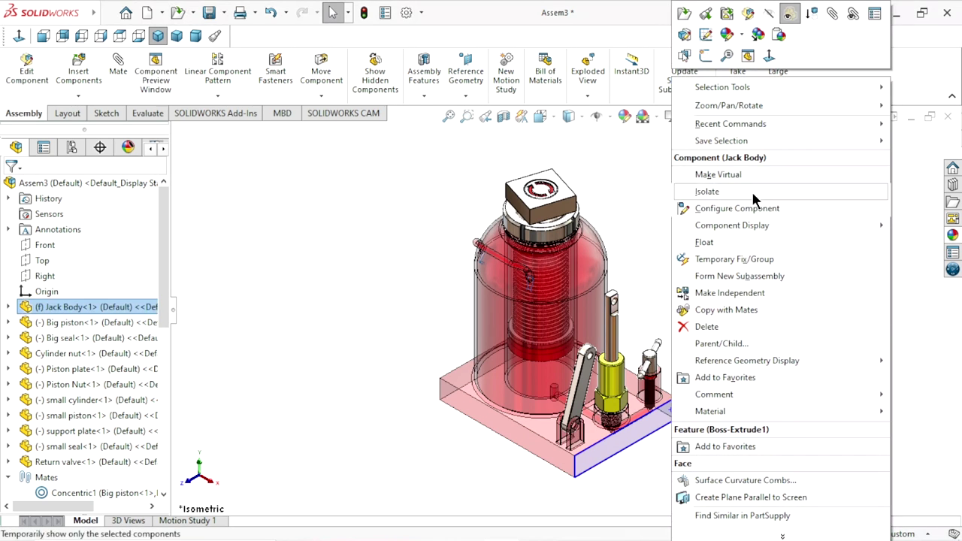
left_click(789, 14)
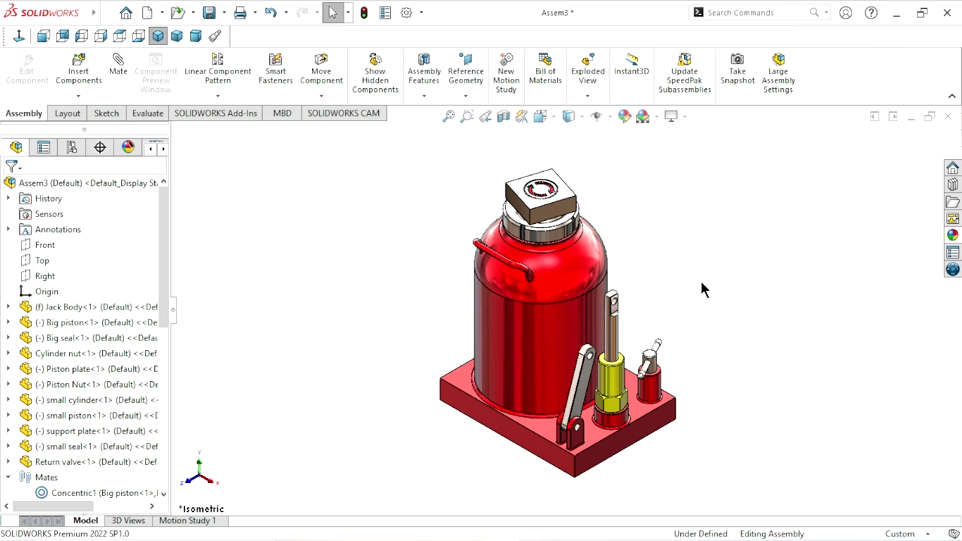
scroll(682, 335, "down", 1)
scroll(665, 375, "up", 1)
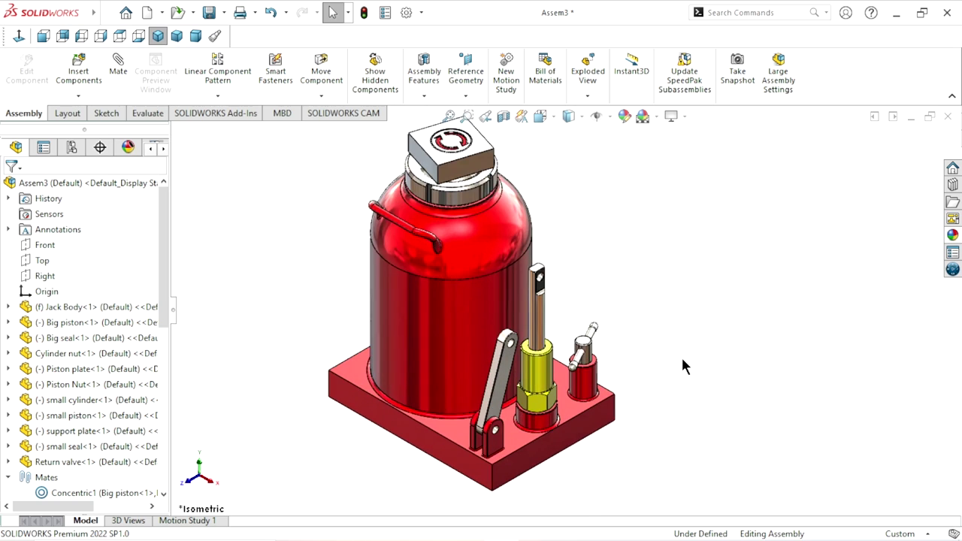
Insert the handle part and place it beside the jack
left_click(75, 70)
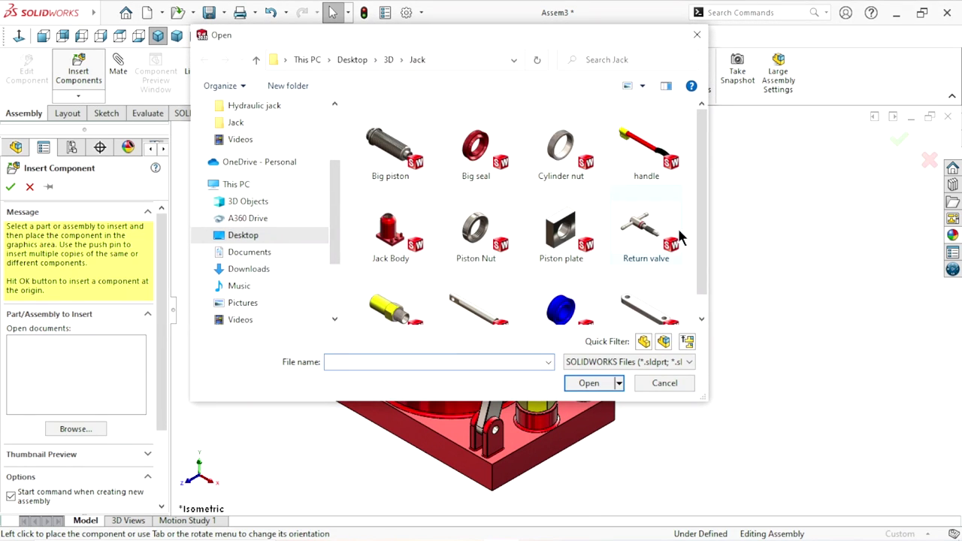
left_click(657, 162)
left_click(589, 383)
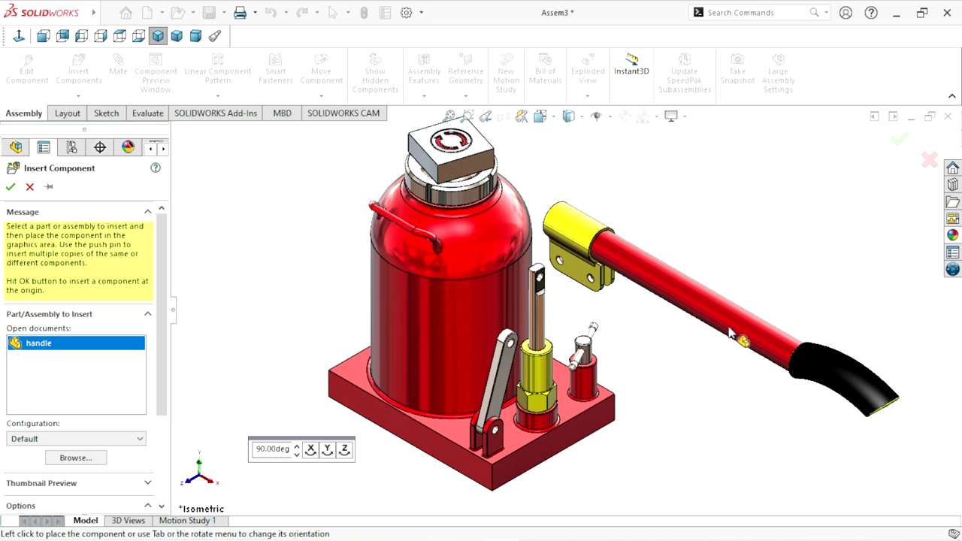
left_click(729, 325)
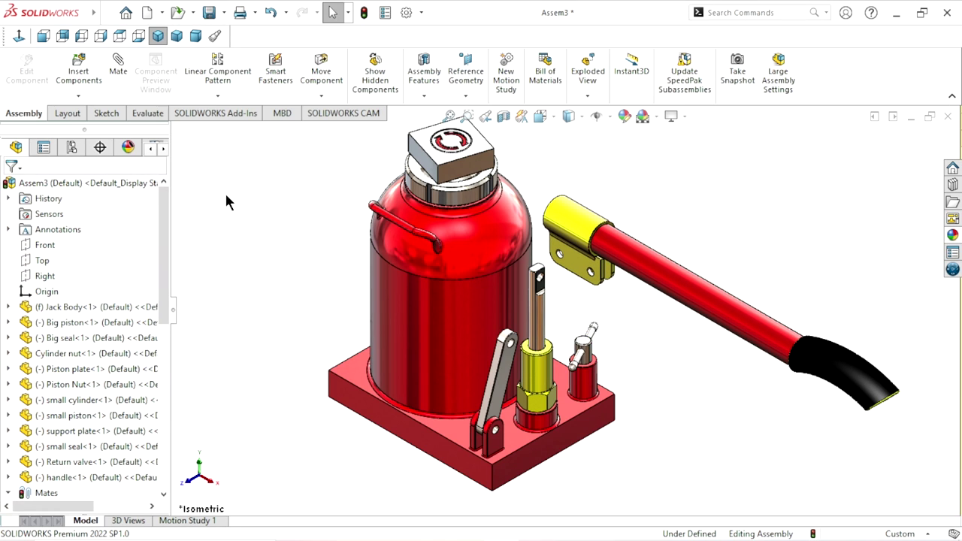
Rotate the handle so its socket bracket faces the pump cylinder
left_click(321, 95)
left_click(327, 130)
mouse_move(561, 213)
left_mouse_down()
mouse_move(671, 368)
mouse_move(633, 115)
mouse_move(806, 188)
mouse_move(859, 157)
mouse_move(860, 318)
left_mouse_up()
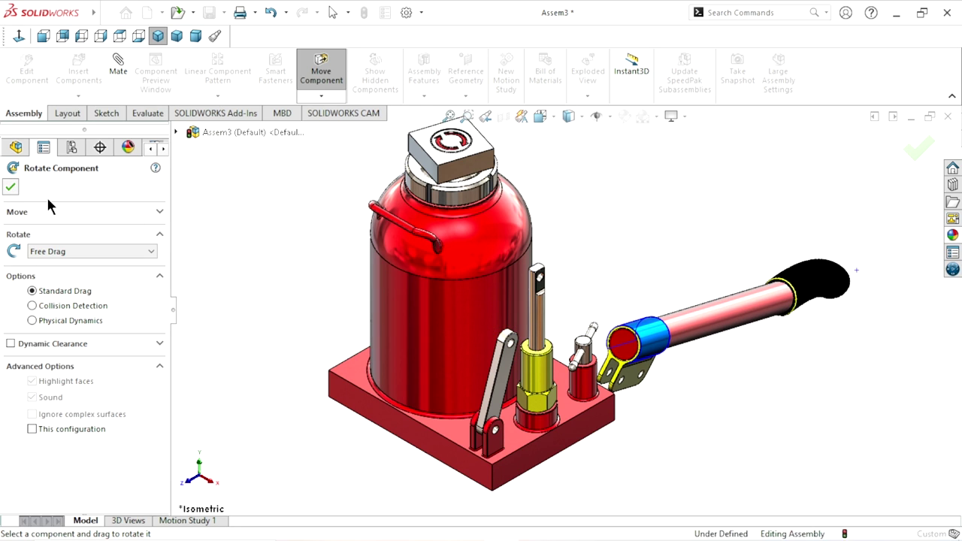
left_click(11, 186)
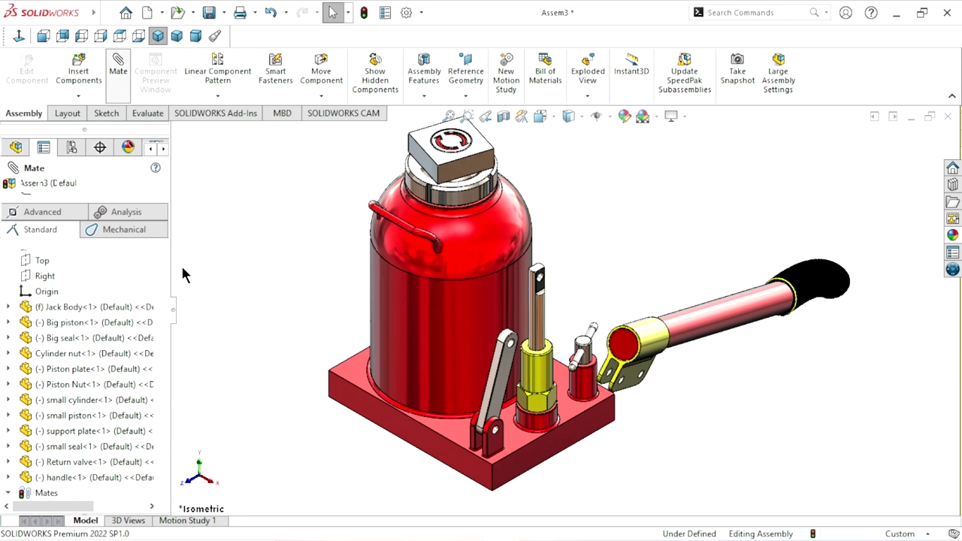
Start an advanced Width mate with both support plate side faces as width faces
left_click(42, 212)
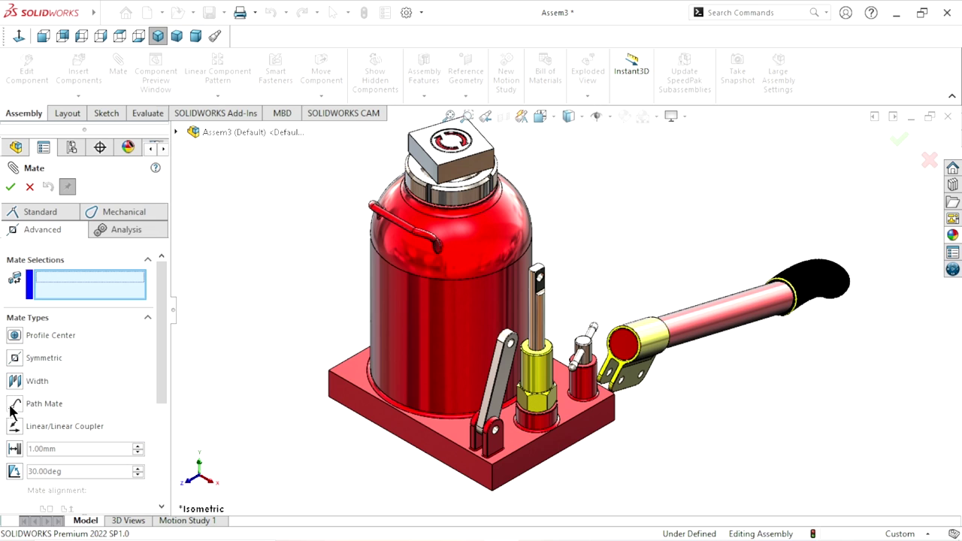
left_click(19, 382)
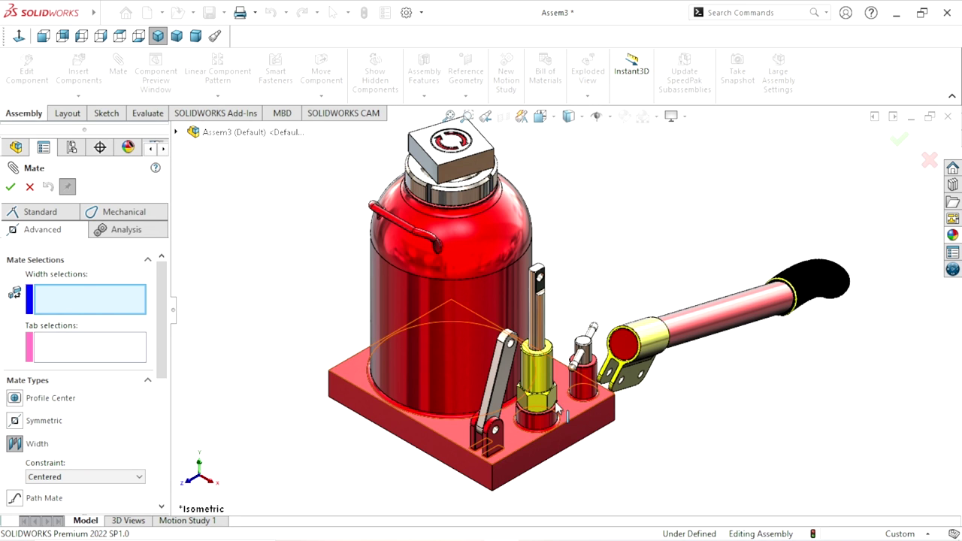
scroll(526, 400, "down", 5)
left_click(480, 288)
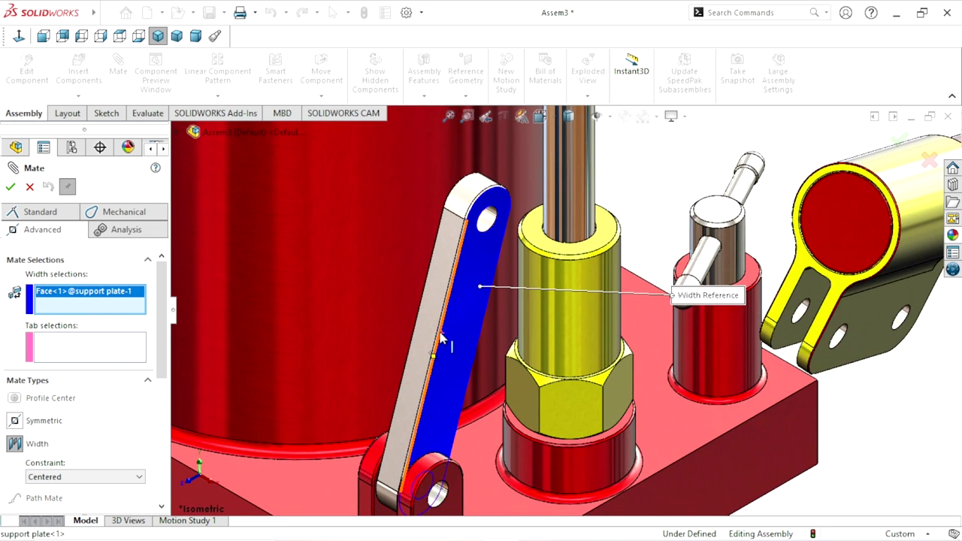
middle_click_drag(480, 288, 440, 298)
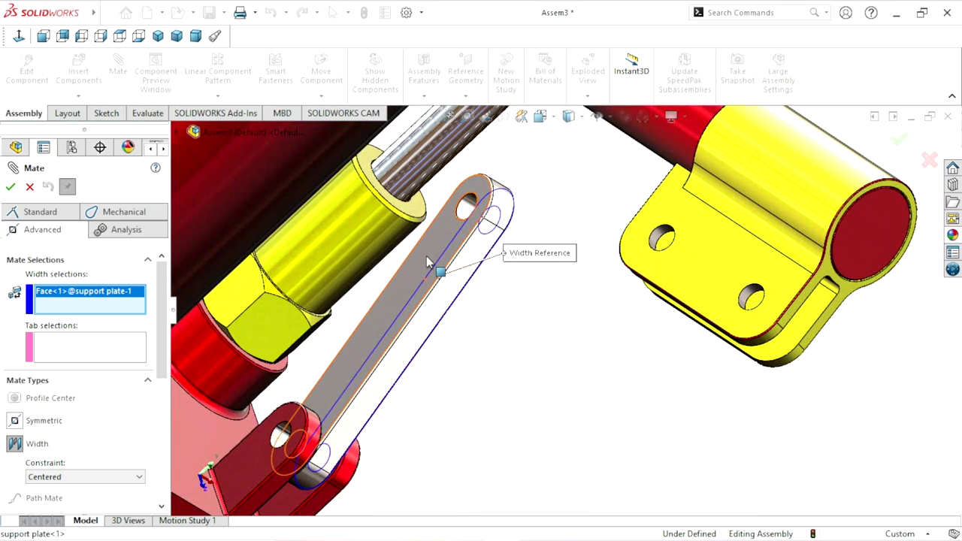
left_click(429, 257)
scroll(613, 368, "up", 3)
Add the handle bracket's two inner faces as the centered Width mate's tab faces
mouse_move(619, 382)
middle_mouse_down()
mouse_move(566, 337)
mouse_move(573, 311)
mouse_move(861, 419)
middle_mouse_up()
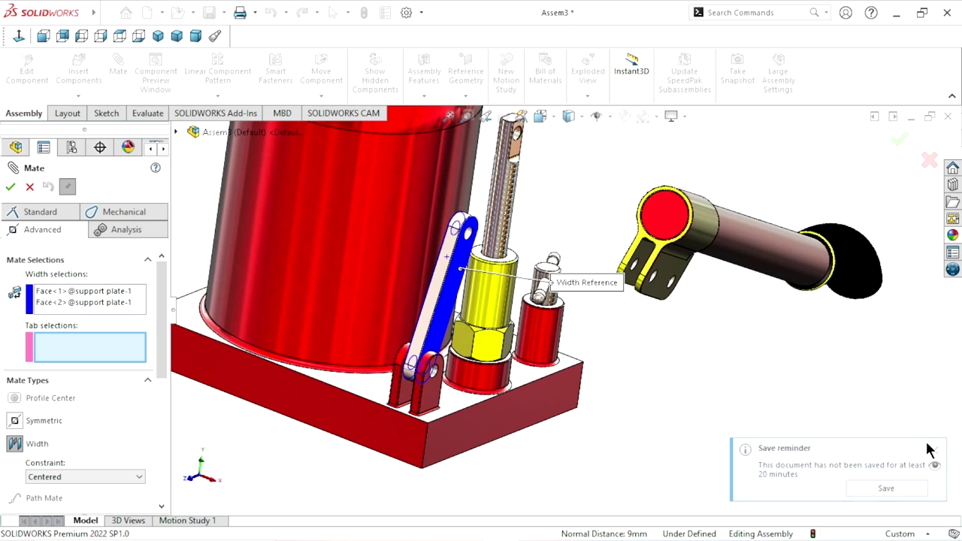
left_click(938, 451)
scroll(714, 301, "down", 2)
scroll(684, 293, "down", 2)
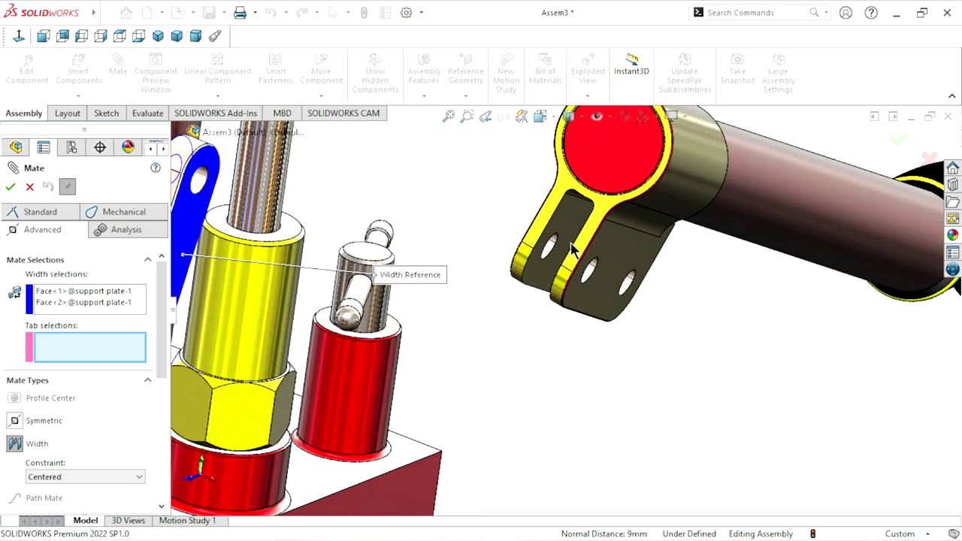
left_click(567, 218)
mouse_move(568, 218)
middle_mouse_down()
mouse_move(589, 314)
mouse_move(599, 321)
middle_mouse_up()
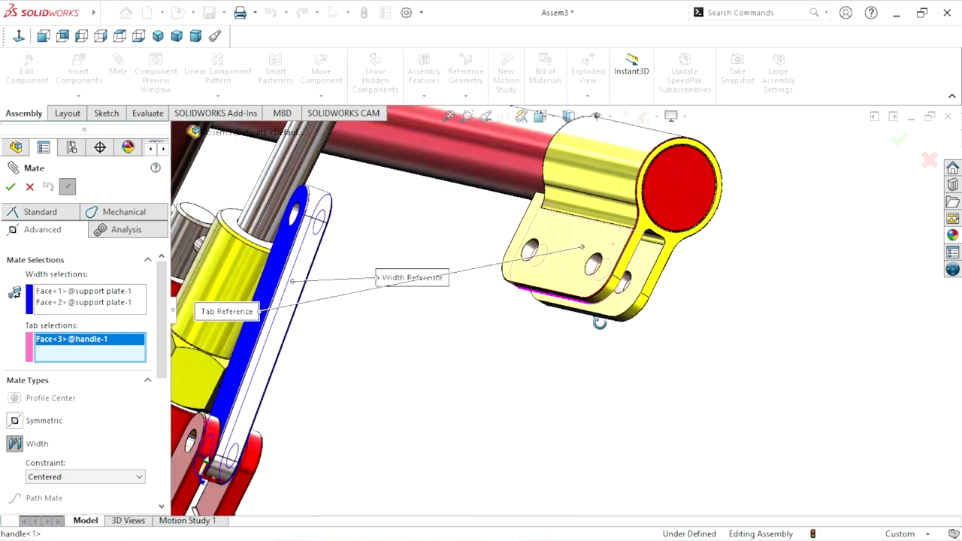
left_click(644, 265)
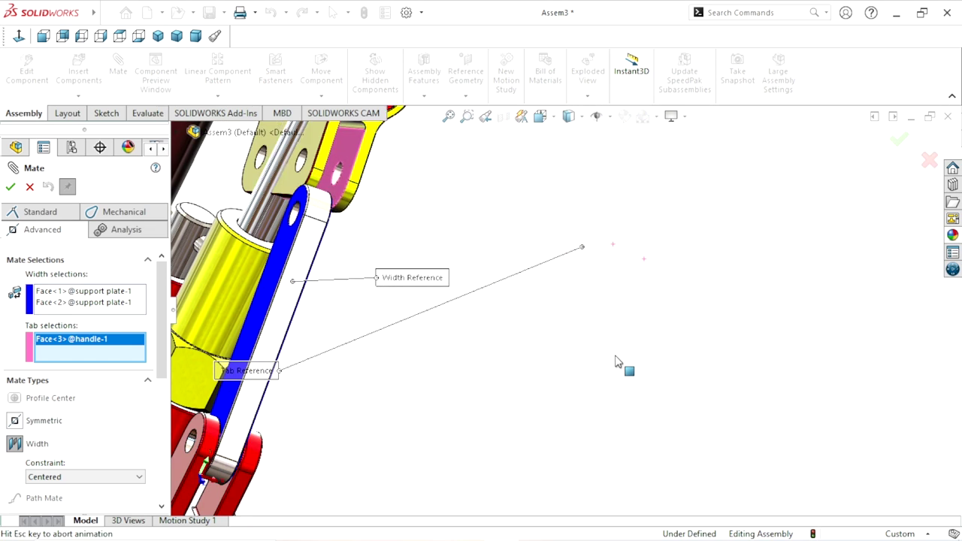
scroll(609, 353, "up", 5)
key("ctrl+7")
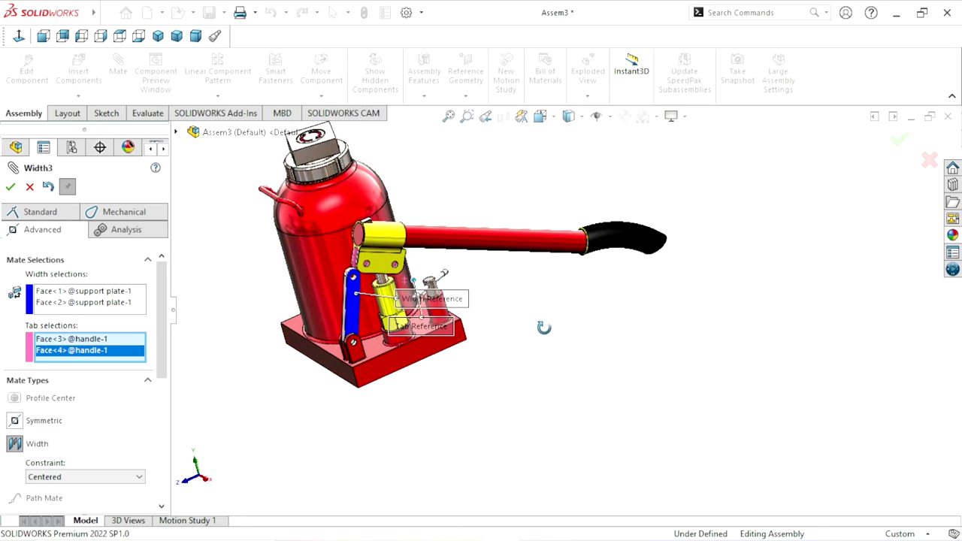
Confirm the width mate and make the handle bracket hole concentric with the support plate hole
left_click(10, 187)
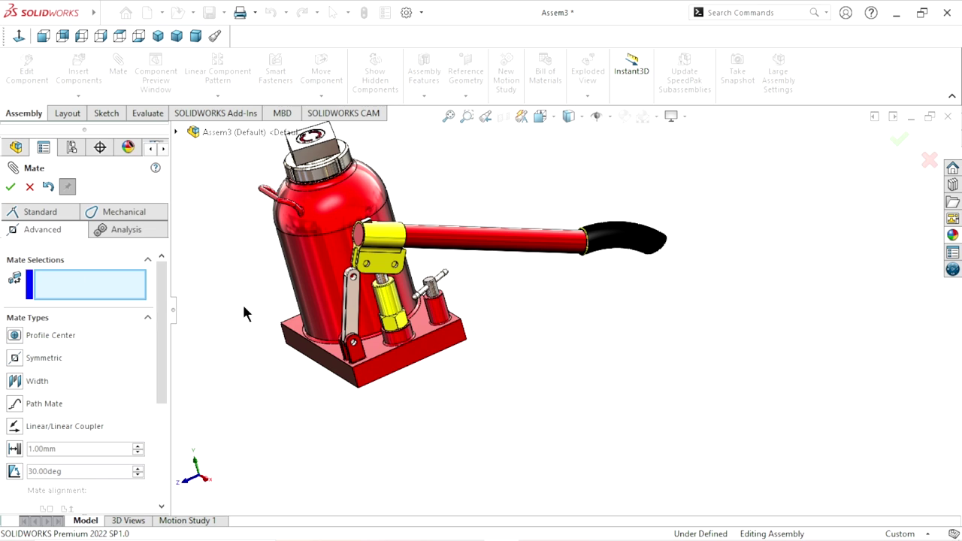
left_click(45, 210)
scroll(417, 282, "down", 1)
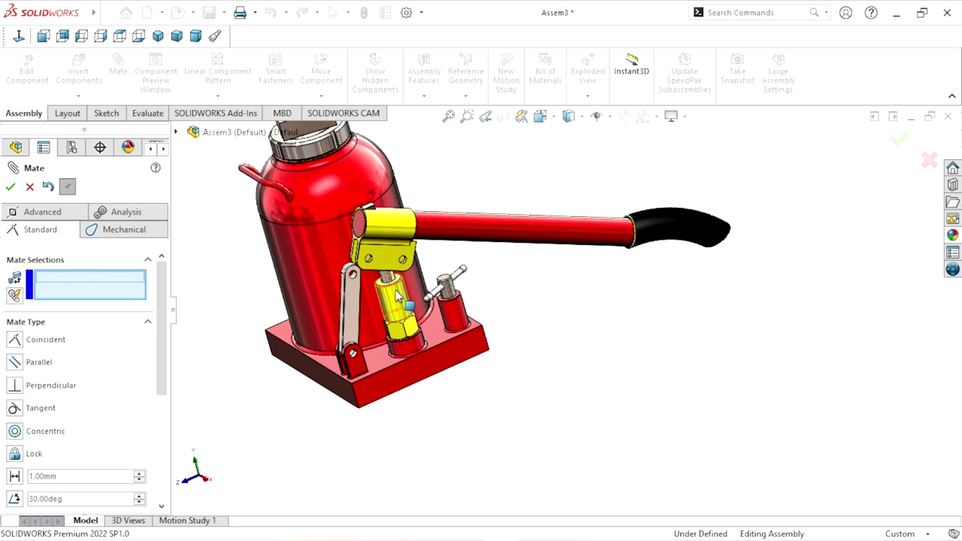
scroll(417, 281, "down", 4)
scroll(417, 281, "down", 3)
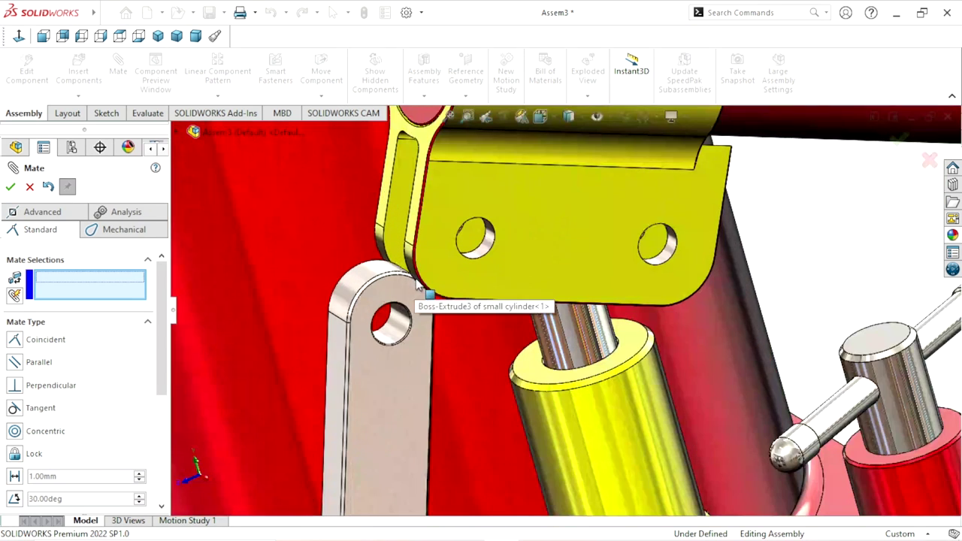
left_click(485, 242)
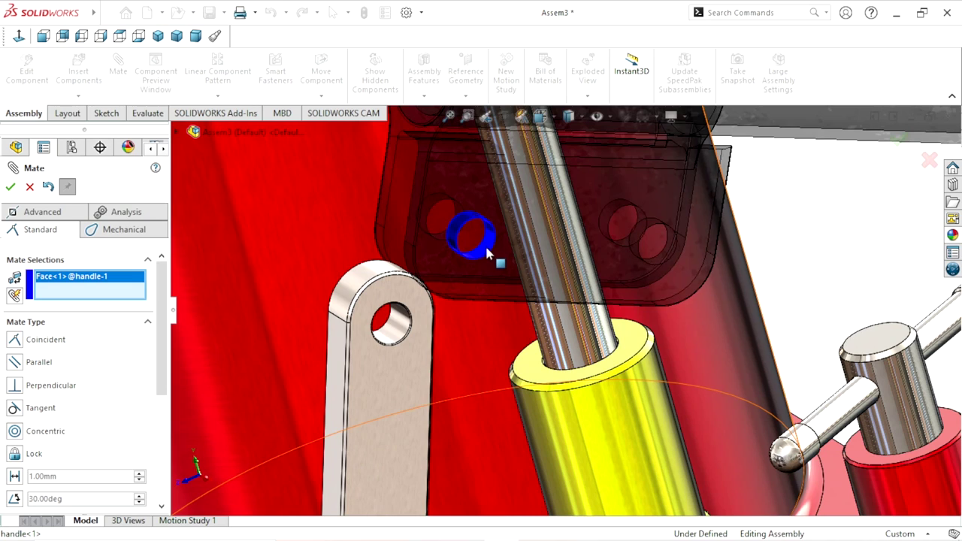
left_click(391, 338)
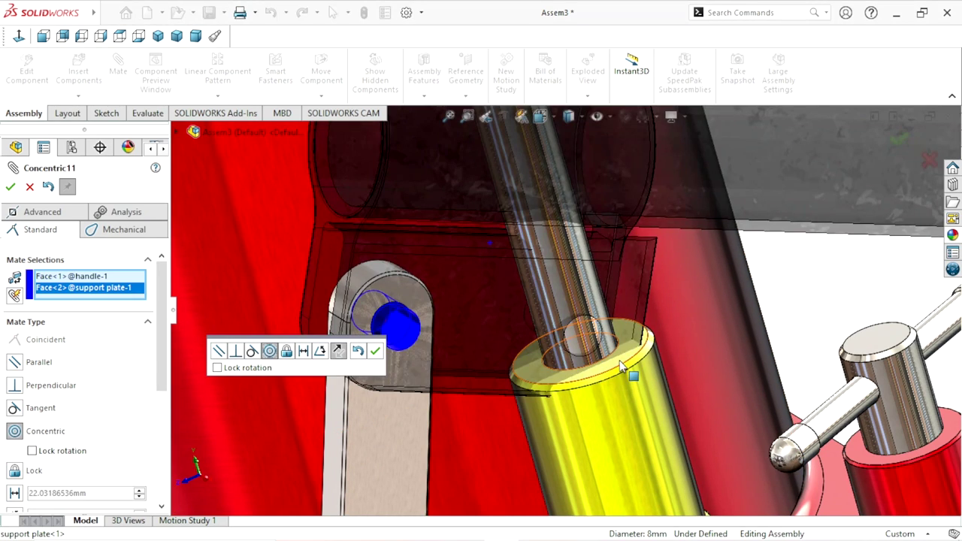
left_click(10, 186)
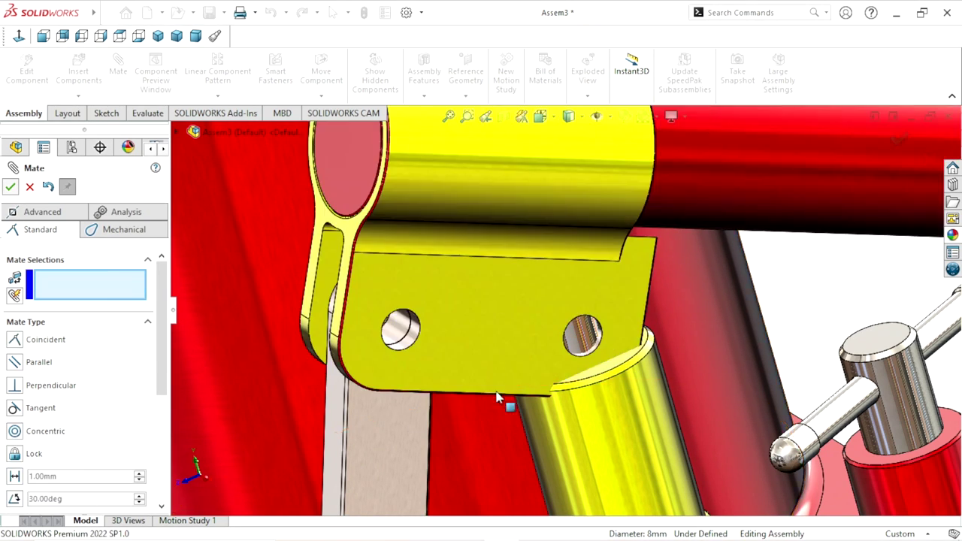
Swing the handle upward and push the piston rod down to test the linkage motion
scroll(498, 400, "up", 3)
scroll(758, 299, "up", 2)
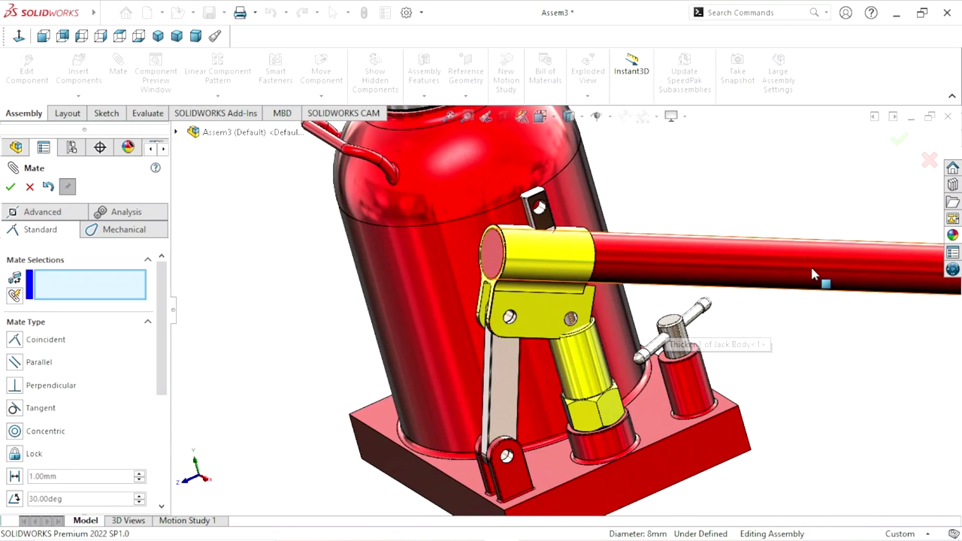
mouse_move(810, 264)
left_mouse_down()
mouse_move(697, 104)
mouse_move(621, 17)
left_mouse_up()
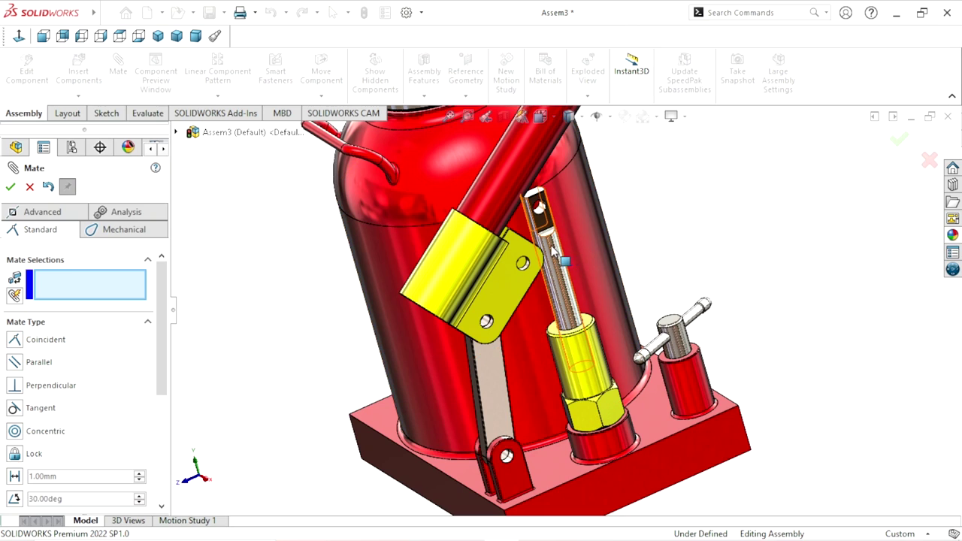
mouse_move(558, 263)
left_mouse_down()
mouse_move(569, 308)
mouse_move(570, 301)
left_mouse_up()
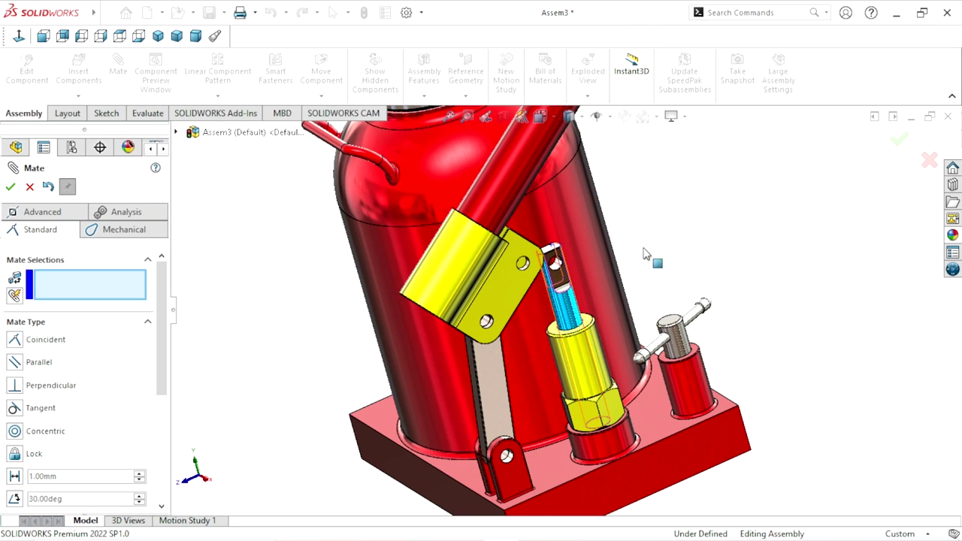
Make the bracket plate hole concentric with the small piston's eye, then close Mate and fit the view
scroll(557, 301, "up", 3)
scroll(559, 317, "up", 3)
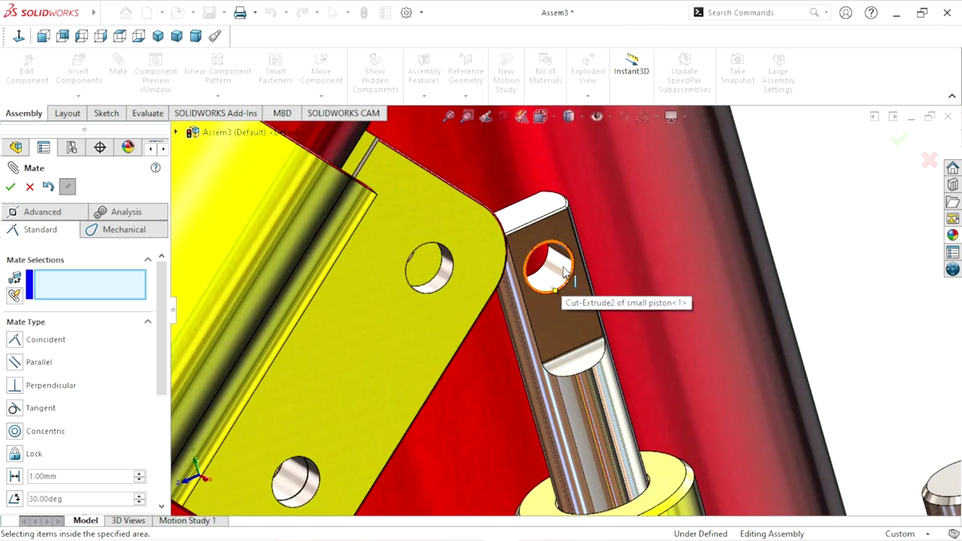
left_click(564, 269)
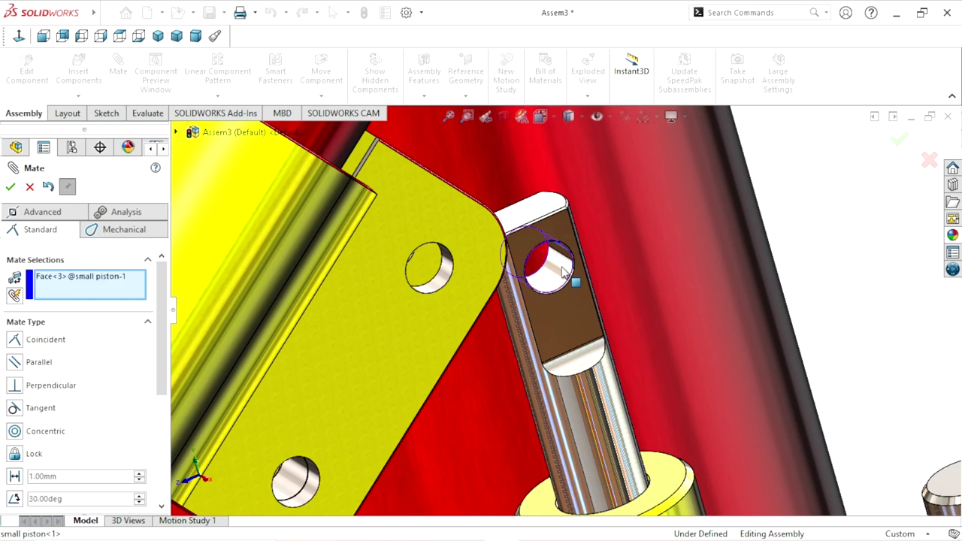
left_click(449, 272)
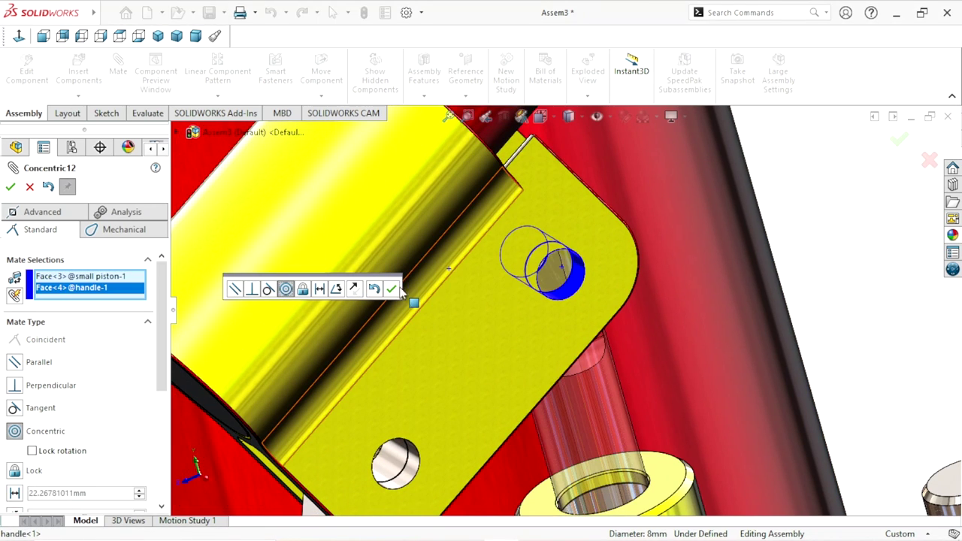
left_click(391, 290)
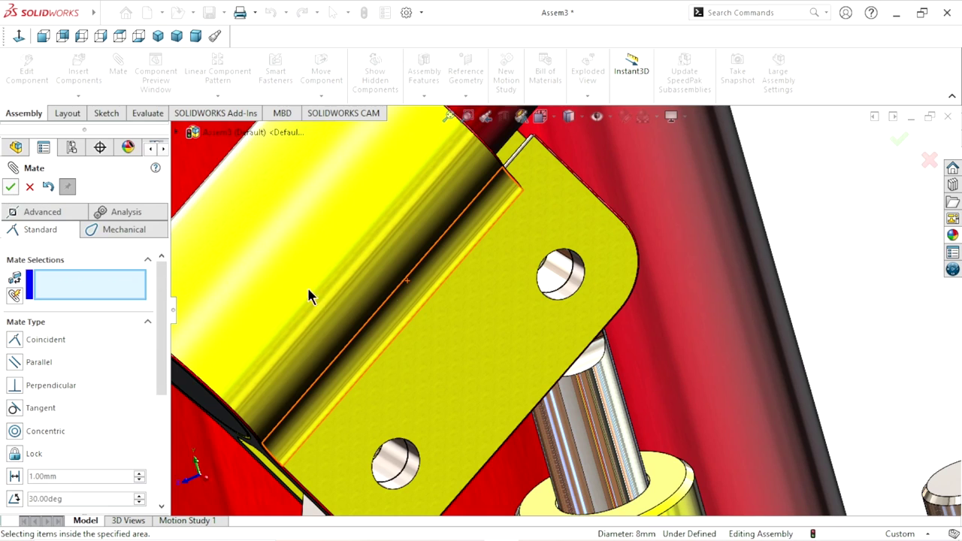
key("Escape")
key("f")
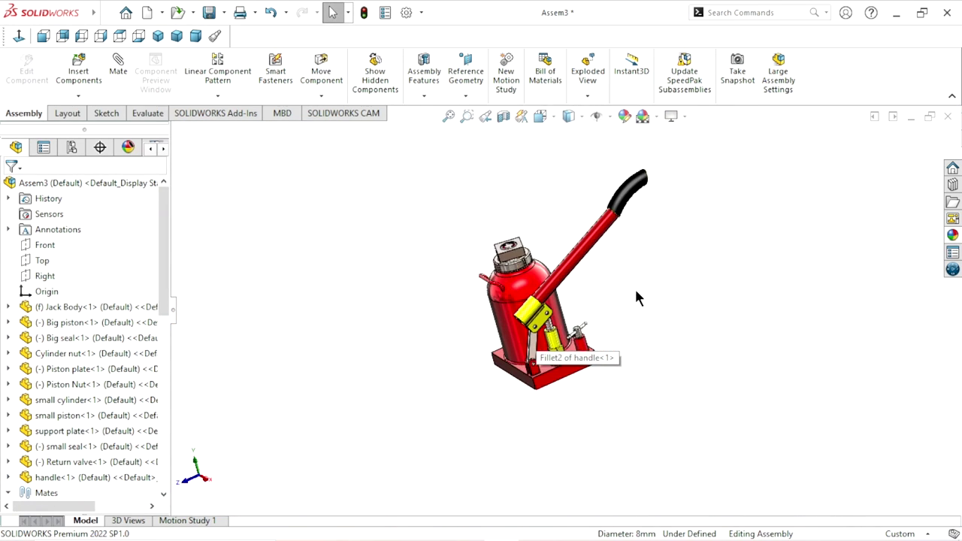
In isometric view, swing the pump handle down to a near-horizontal position
left_click(158, 36)
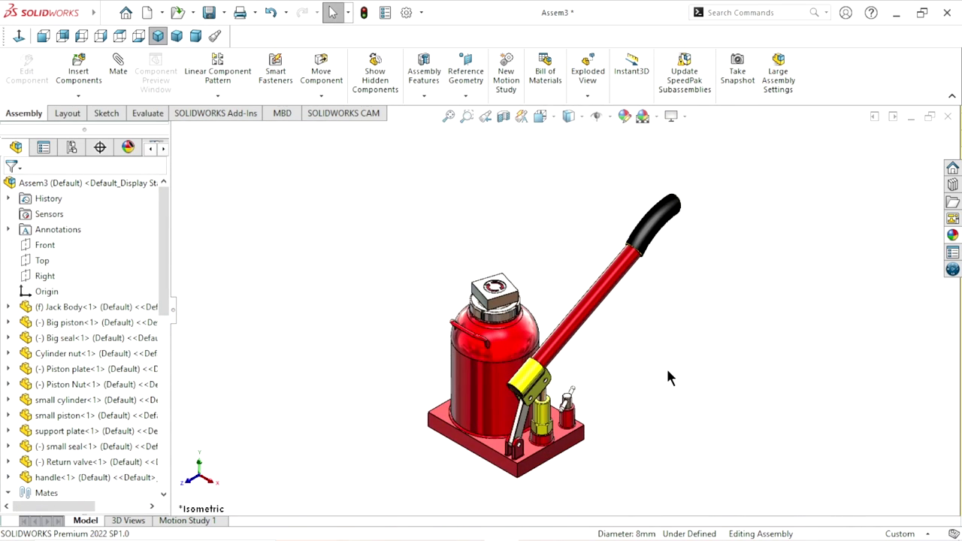
left_click_drag(652, 222, 704, 378)
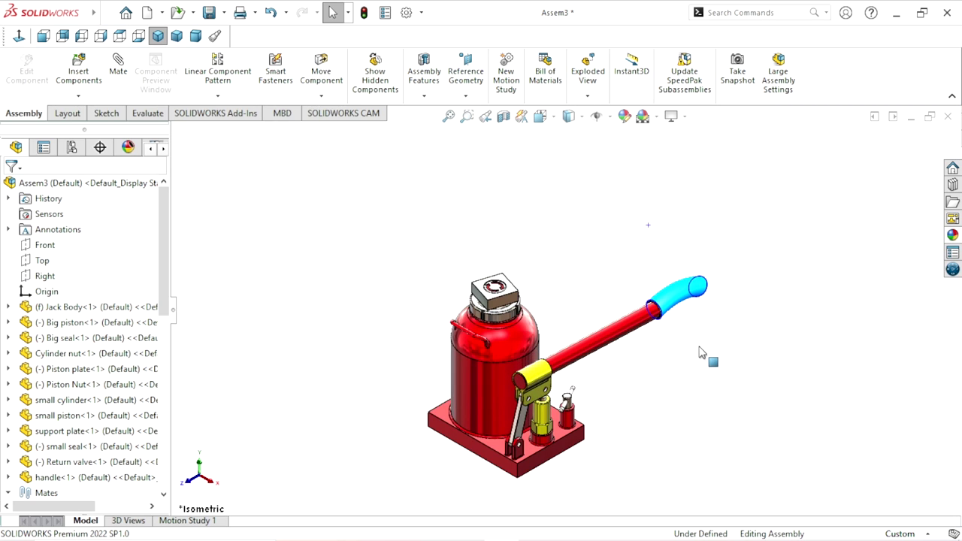
mouse_move(700, 338)
left_mouse_down()
mouse_move(700, 283)
mouse_move(709, 387)
left_mouse_up()
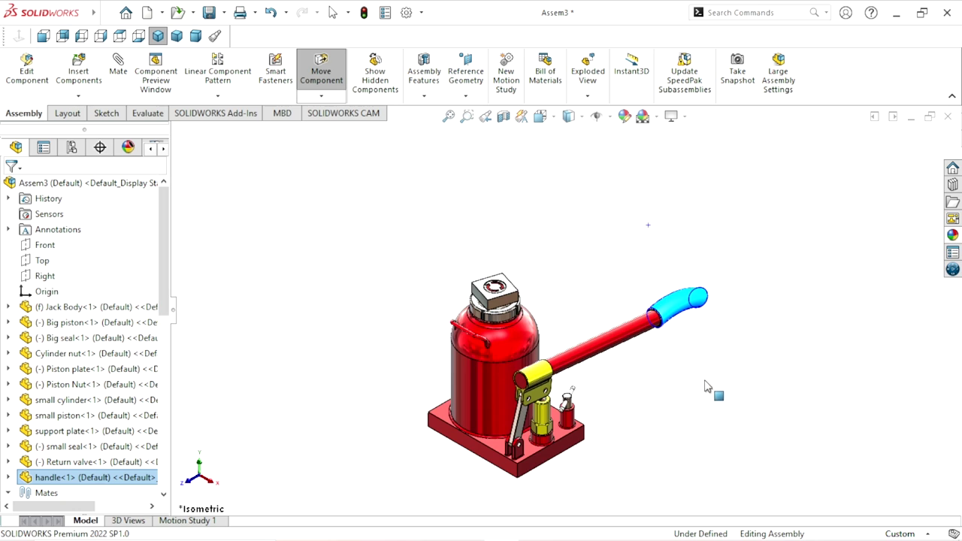
key("Escape")
key("f")
Orbit the jack slightly and bring up the Design Library of standard parts
mouse_move(611, 384)
middle_mouse_down()
mouse_move(558, 315)
mouse_move(594, 386)
mouse_move(568, 372)
middle_mouse_up()
scroll(563, 360, "down", 3)
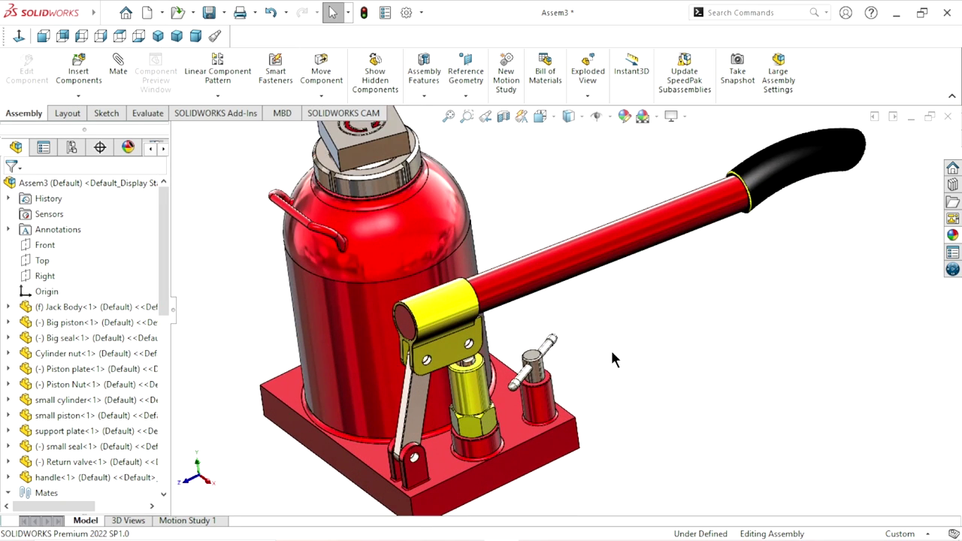
scroll(612, 359, "up", 2)
scroll(639, 319, "down", 1)
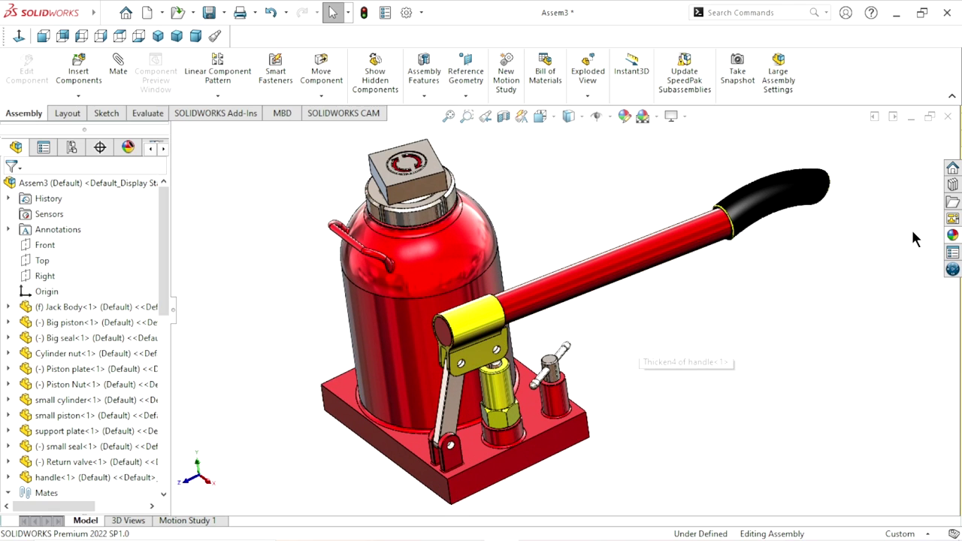
left_click(952, 186)
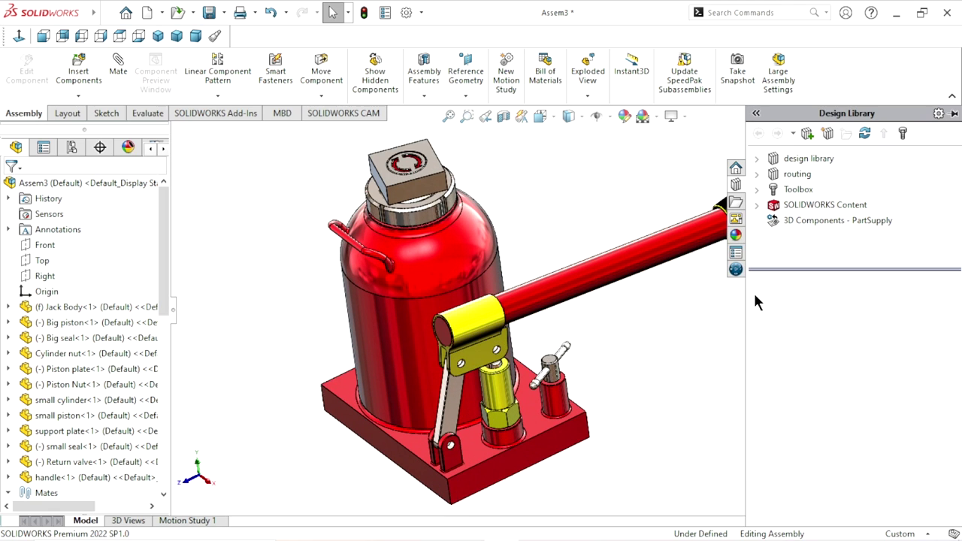
From Toolbox > ANSI Metric > Bolts and Screws > Hex Head, drop a Formed Hex Screw into the bracket hole
left_click(797, 190)
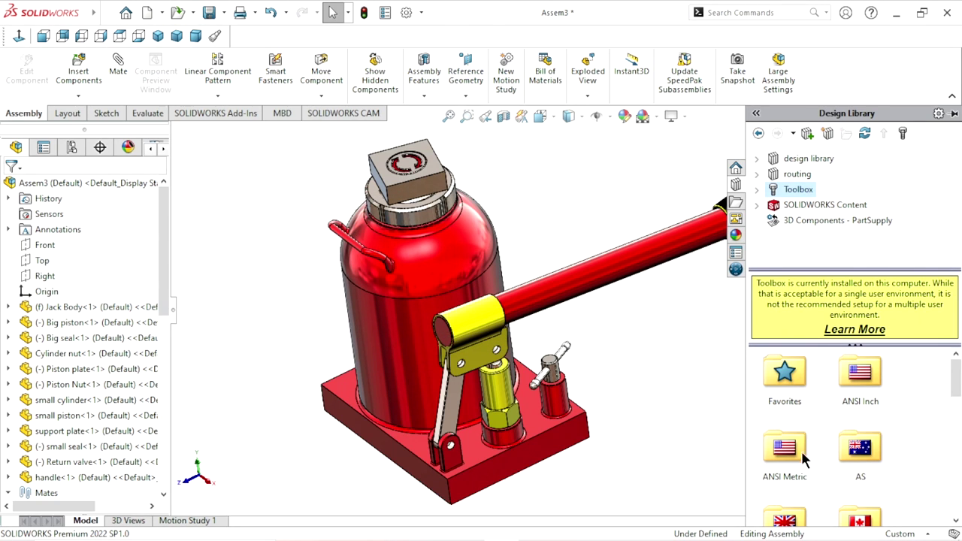
scroll(791, 458, "down", 1)
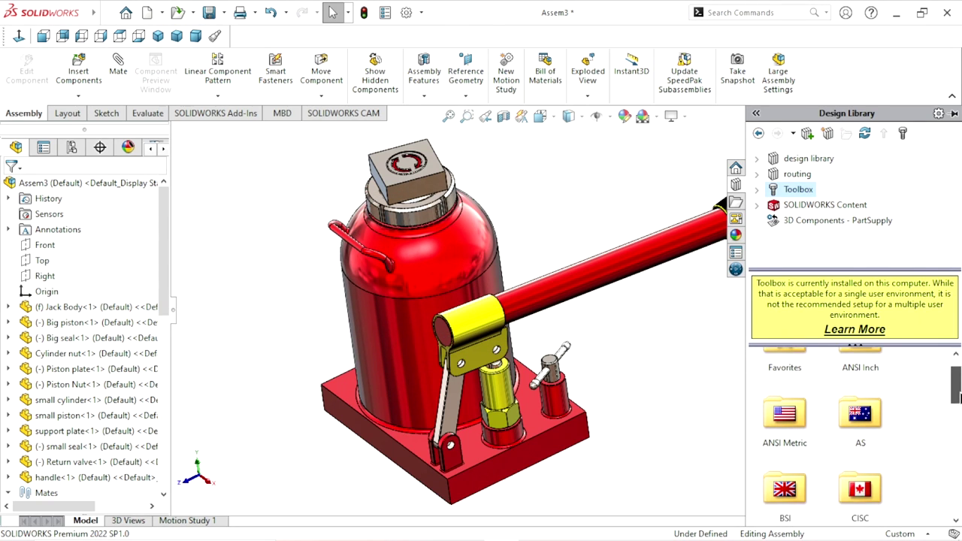
left_click(789, 408)
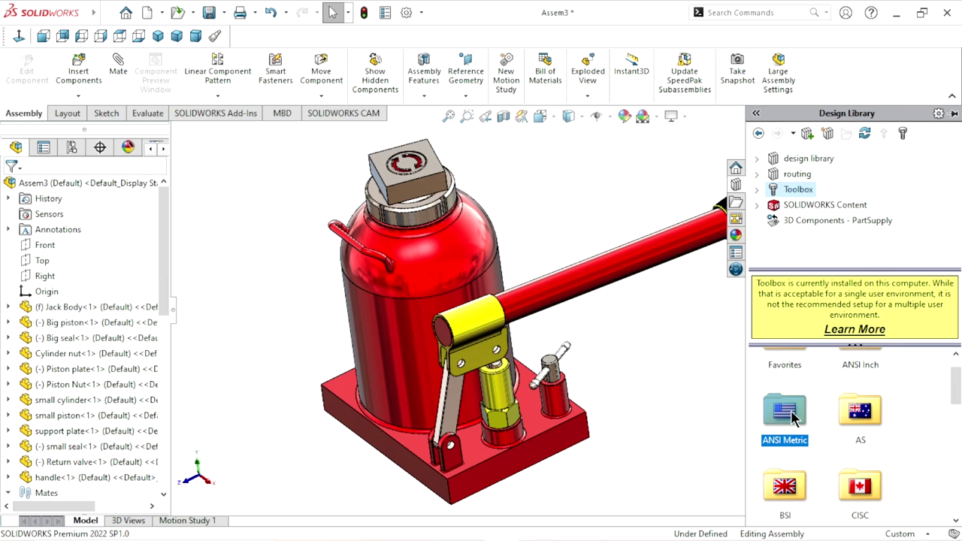
double_click(793, 415)
double_click(858, 378)
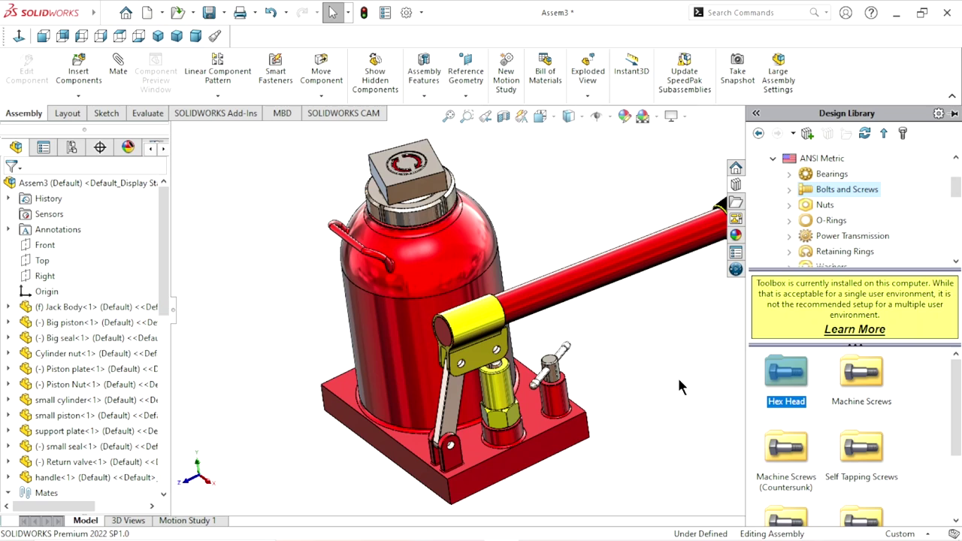
double_click(789, 389)
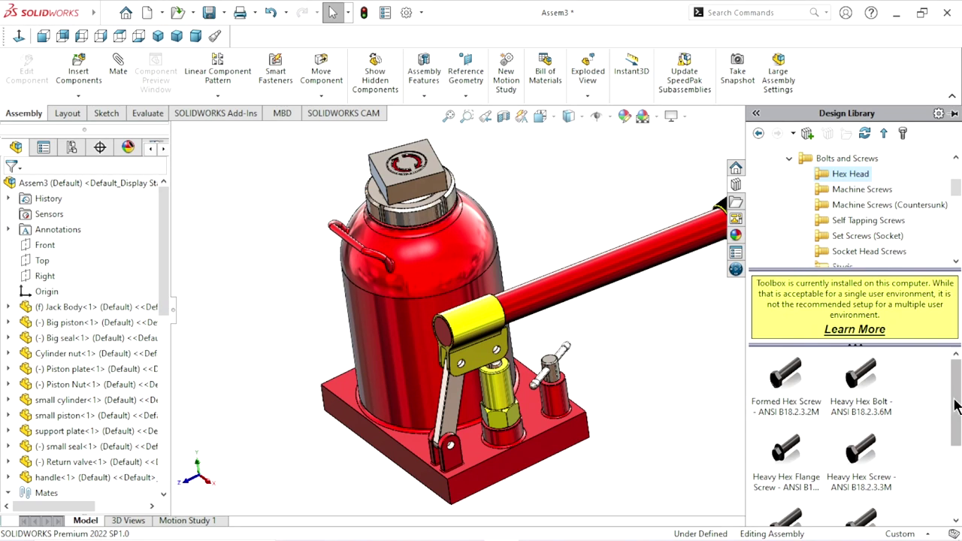
left_click_drag(959, 406, 956, 410)
left_click_drag(778, 368, 471, 370)
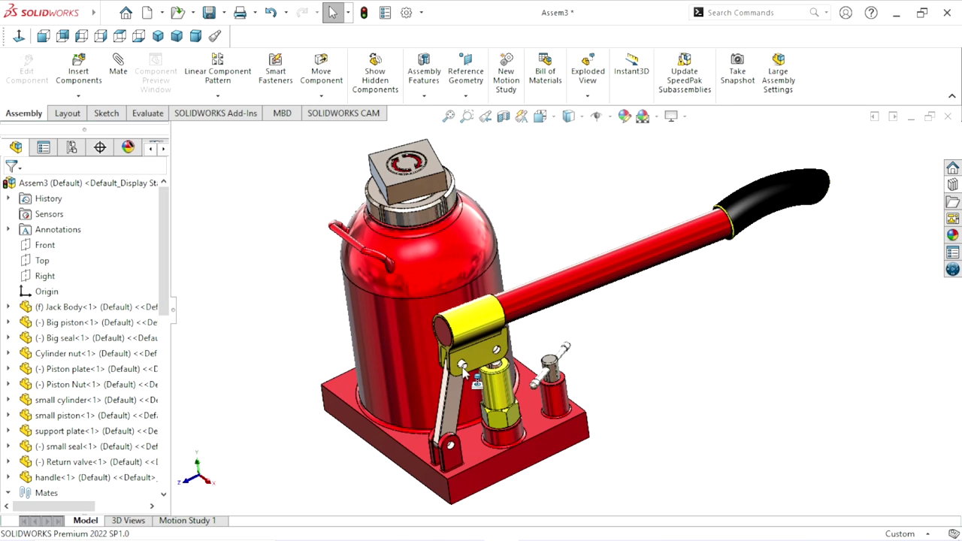
left_click(475, 389)
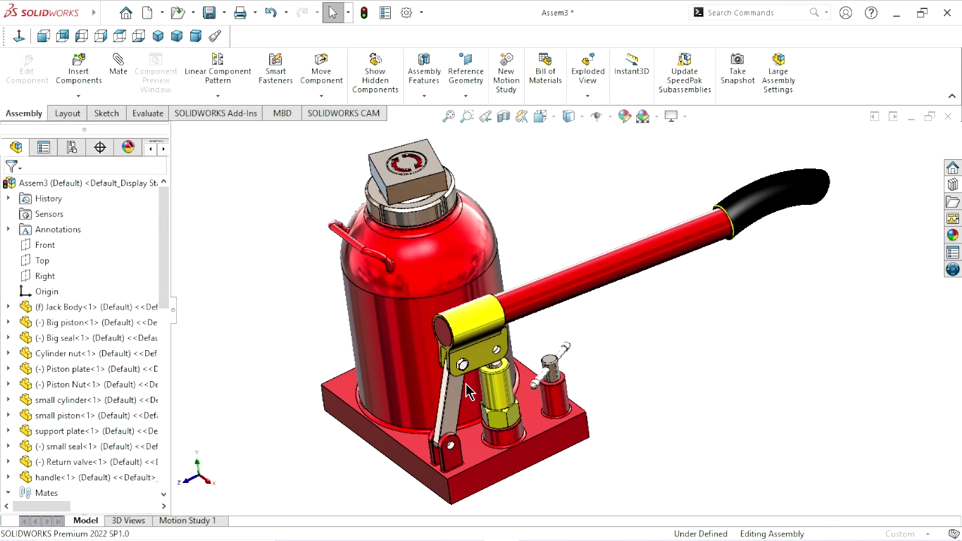
Configure the screw as M8, Washer-face finish, 25 mm length, with Schematic thread display
scroll(463, 382, "down", 3)
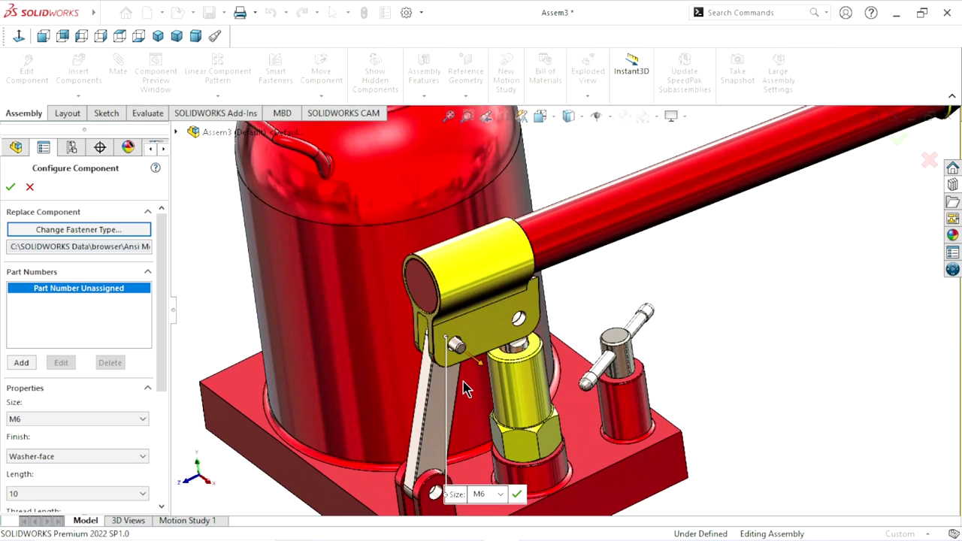
scroll(463, 375, "down", 1)
scroll(481, 372, "down", 1)
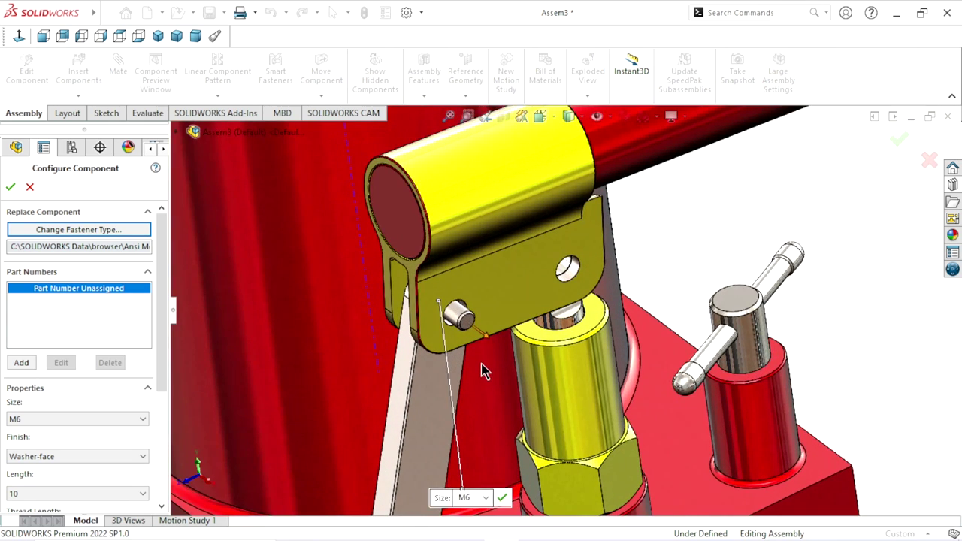
scroll(478, 365, "down", 1)
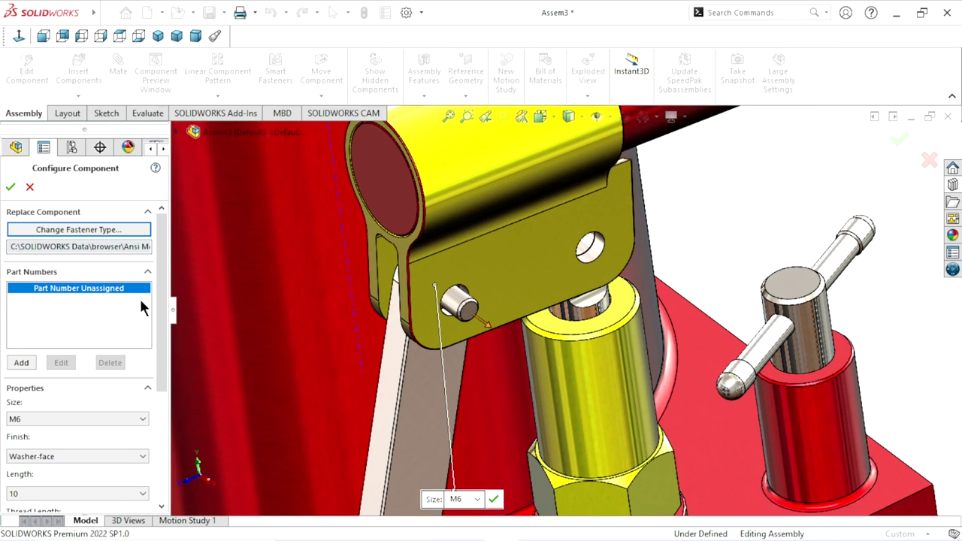
scroll(165, 299, "down", 3)
left_click(136, 333)
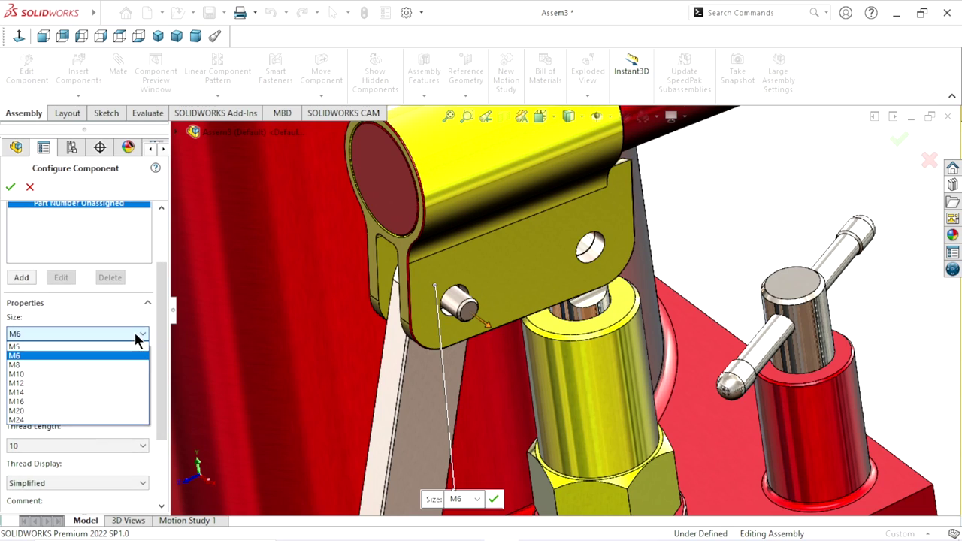
left_click(50, 366)
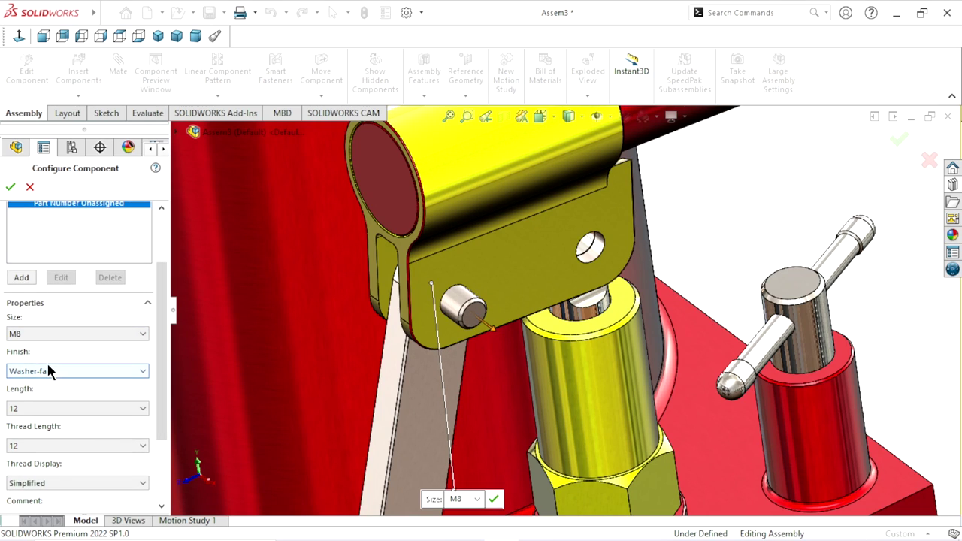
left_click(134, 372)
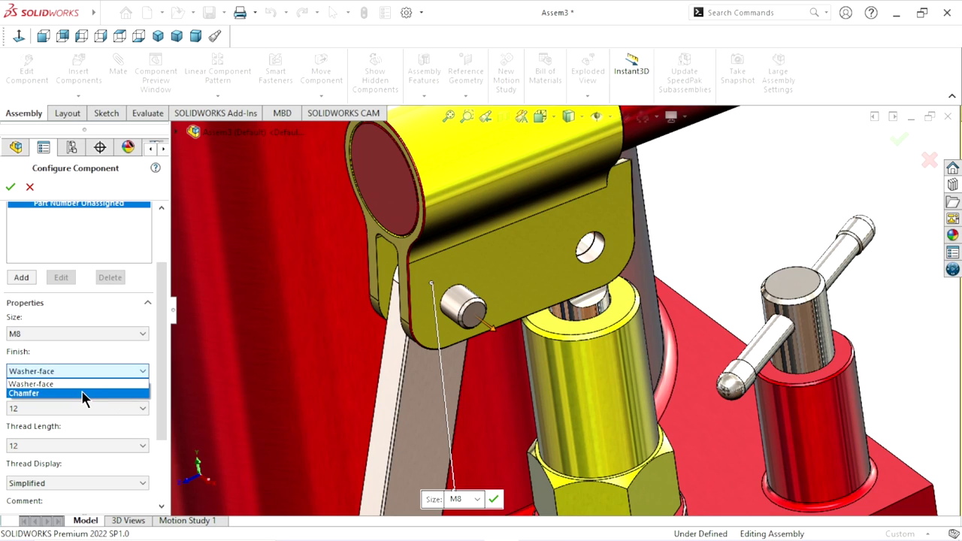
left_click(96, 384)
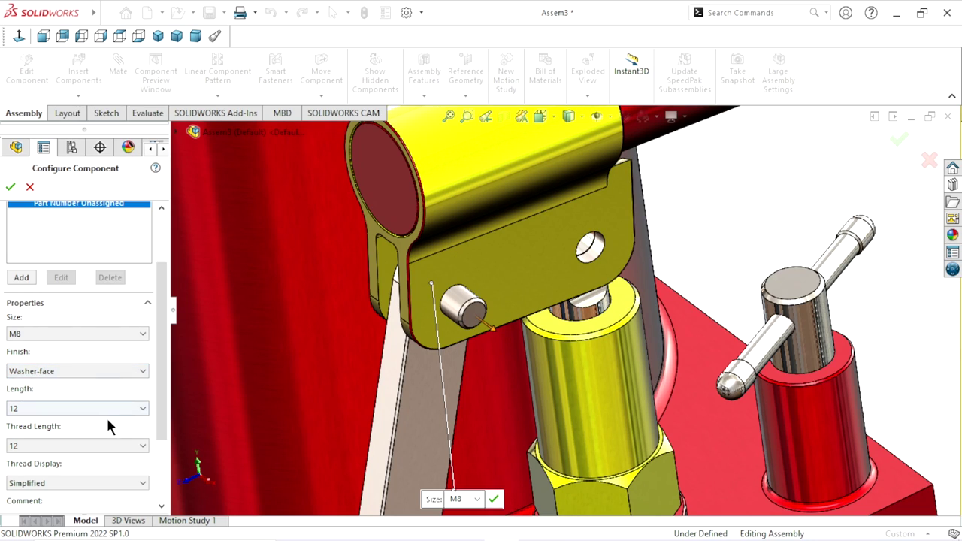
left_click(143, 409)
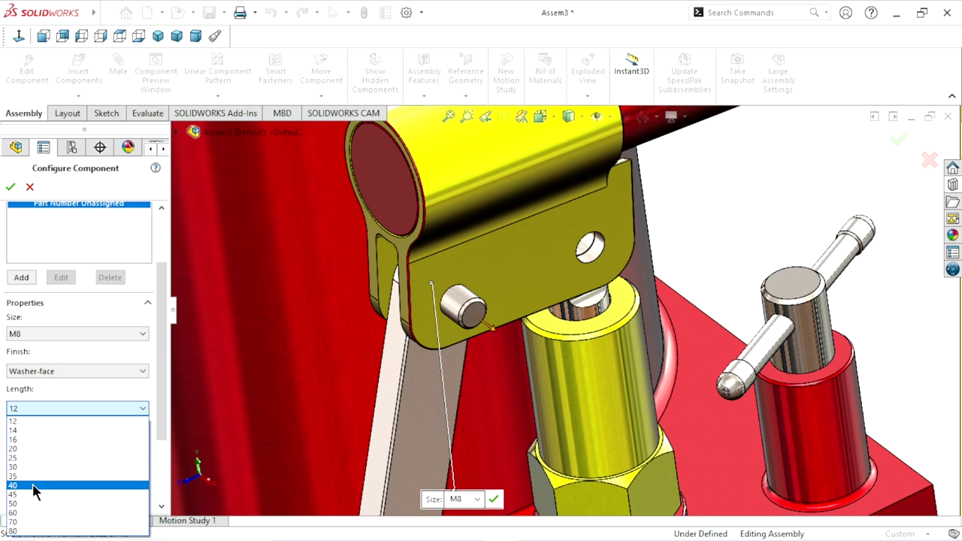
left_click(32, 459)
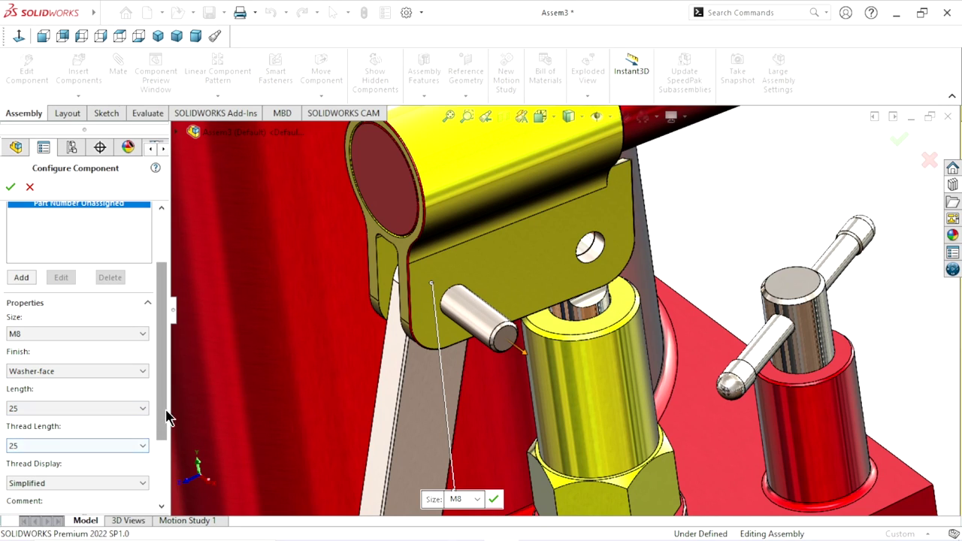
left_click_drag(168, 415, 151, 444)
left_click(132, 433)
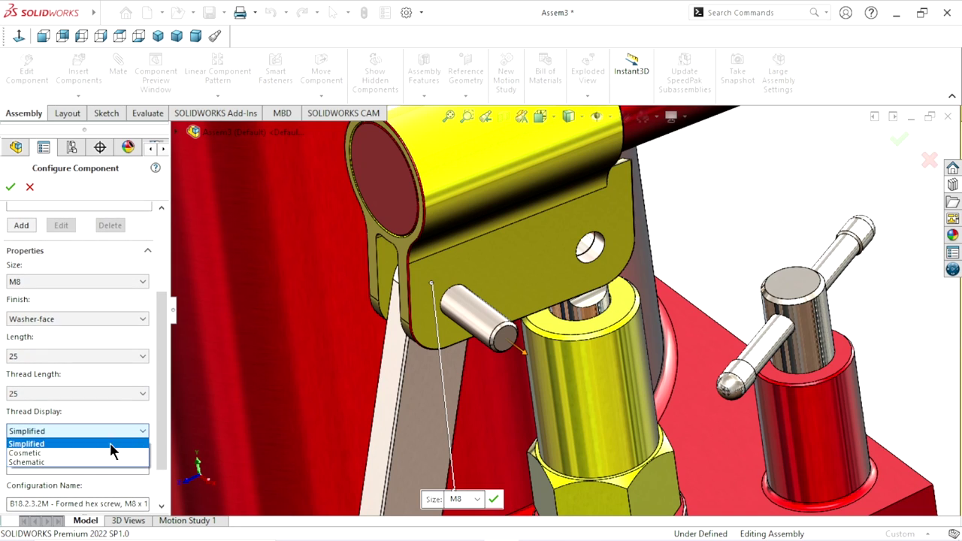
left_click(62, 461)
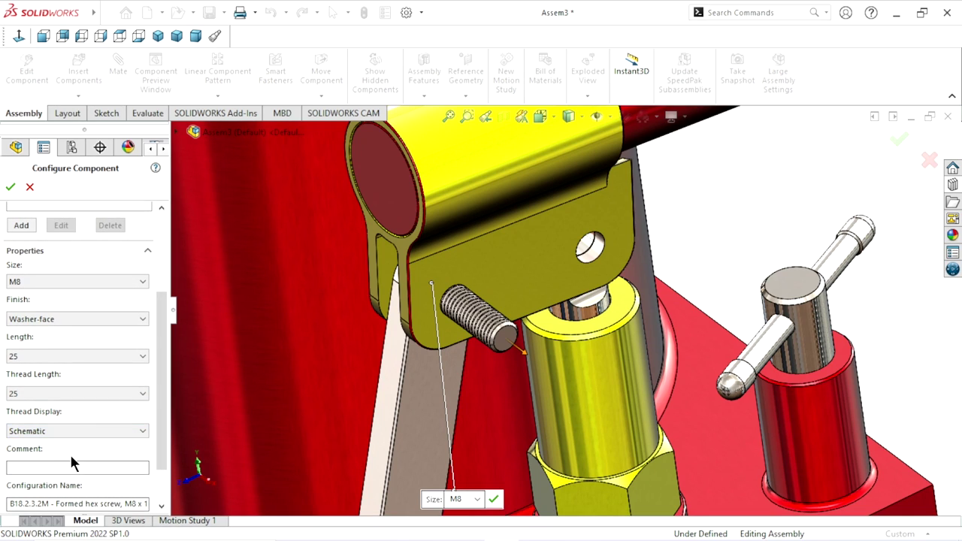
Try a shorter 20 mm screw length
key("f")
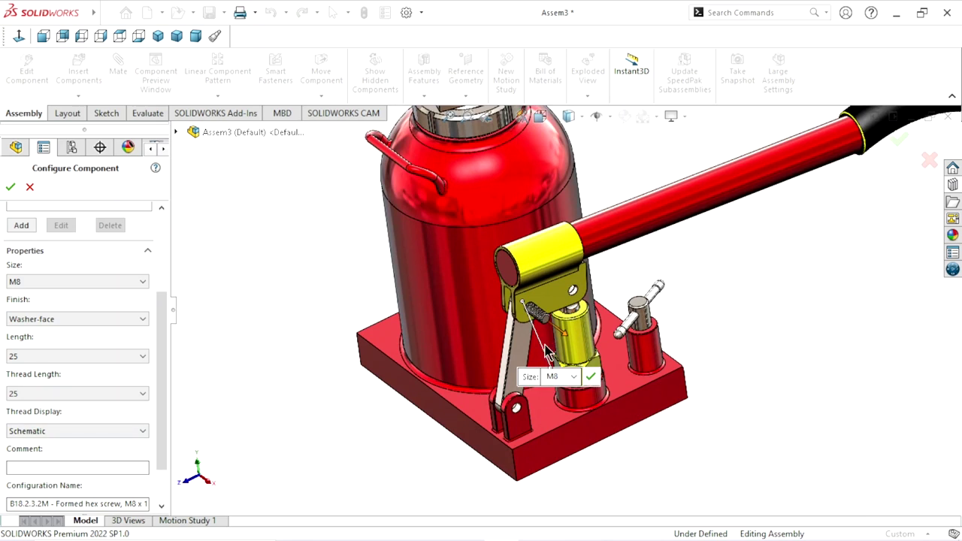
scroll(546, 347, "down", 2)
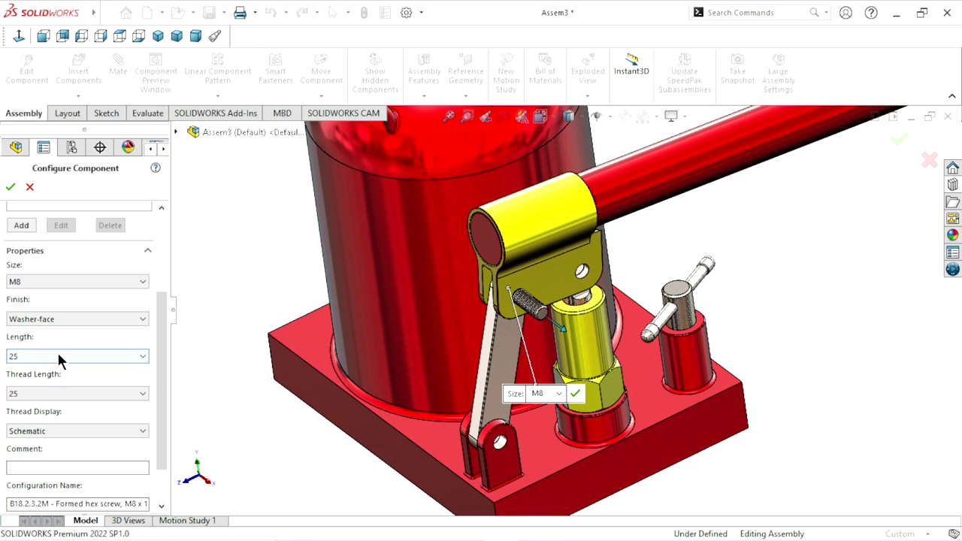
left_click(101, 356)
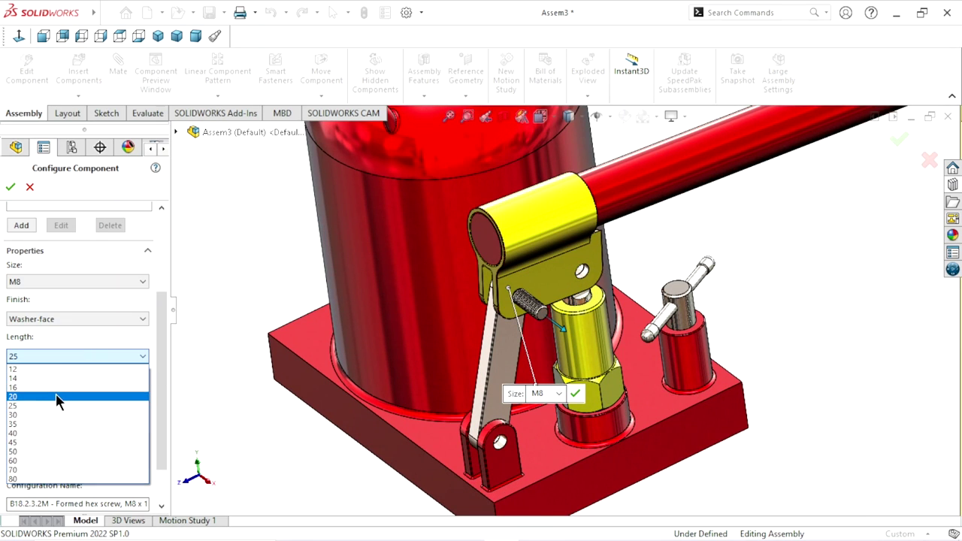
left_click(58, 396)
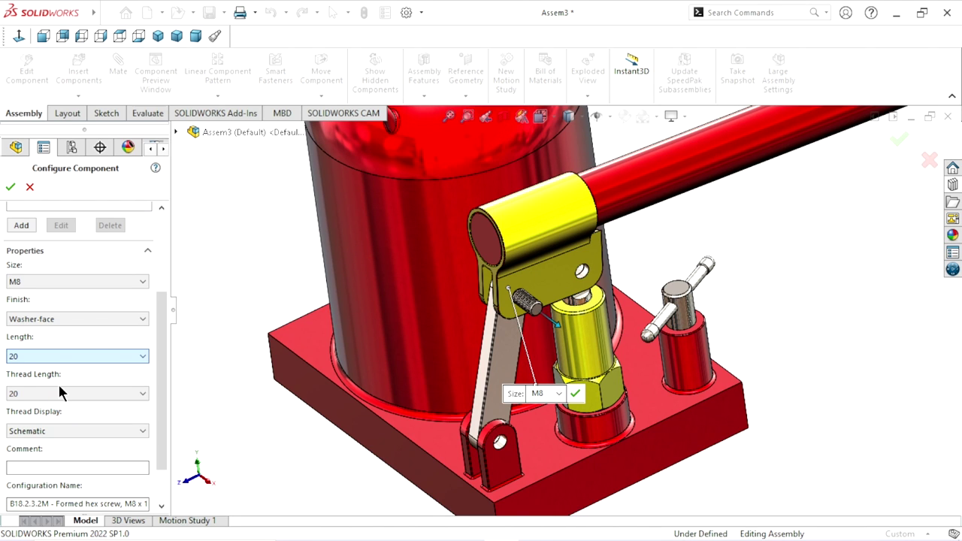
Keep the thread length unchanged and set the screw length back to 25 mm
mouse_move(397, 380)
middle_mouse_down()
mouse_move(446, 398)
mouse_move(463, 424)
middle_mouse_up()
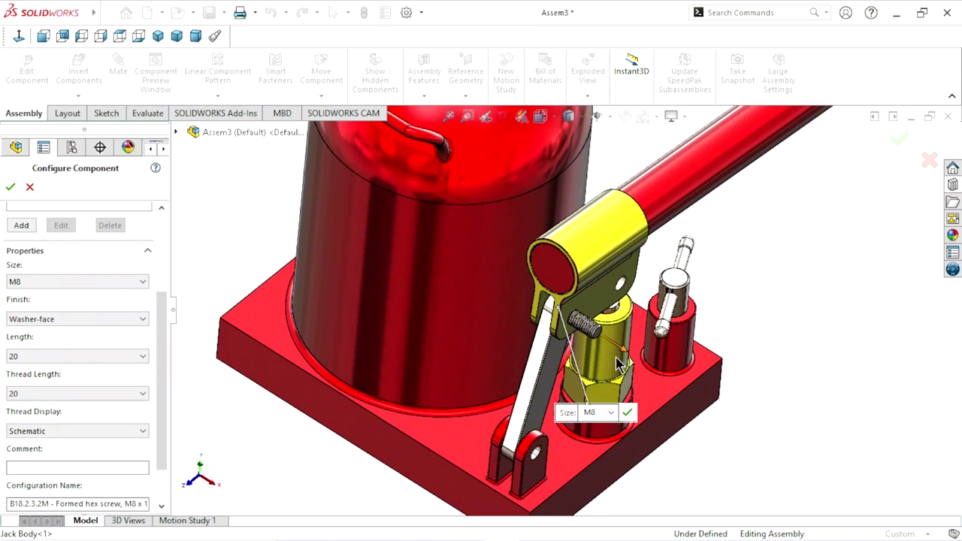
scroll(613, 361, "down", 1)
scroll(597, 347, "down", 1)
scroll(583, 349, "down", 1)
scroll(583, 348, "down", 1)
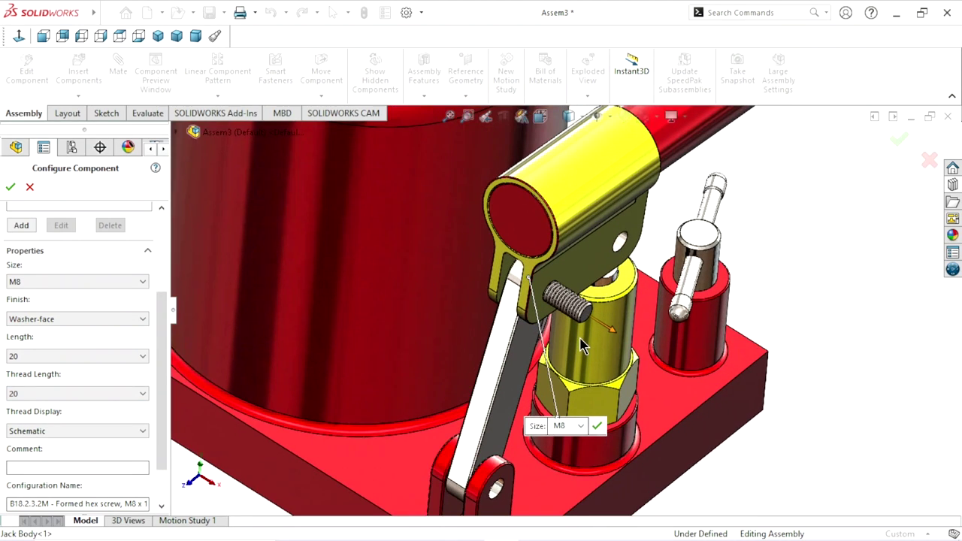
scroll(583, 347, "down", 1)
left_click(61, 396)
left_click(60, 396)
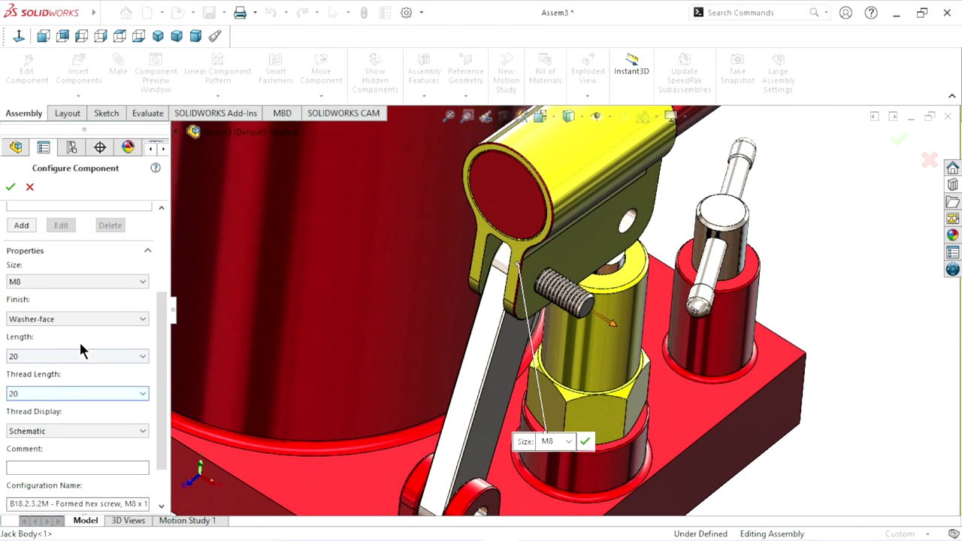
left_click(69, 357)
left_click(42, 405)
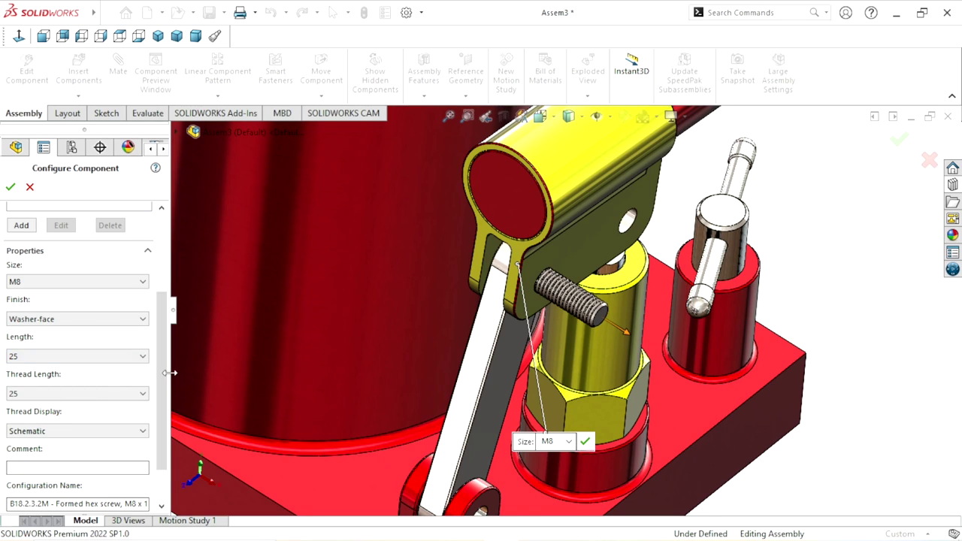
left_click(33, 226)
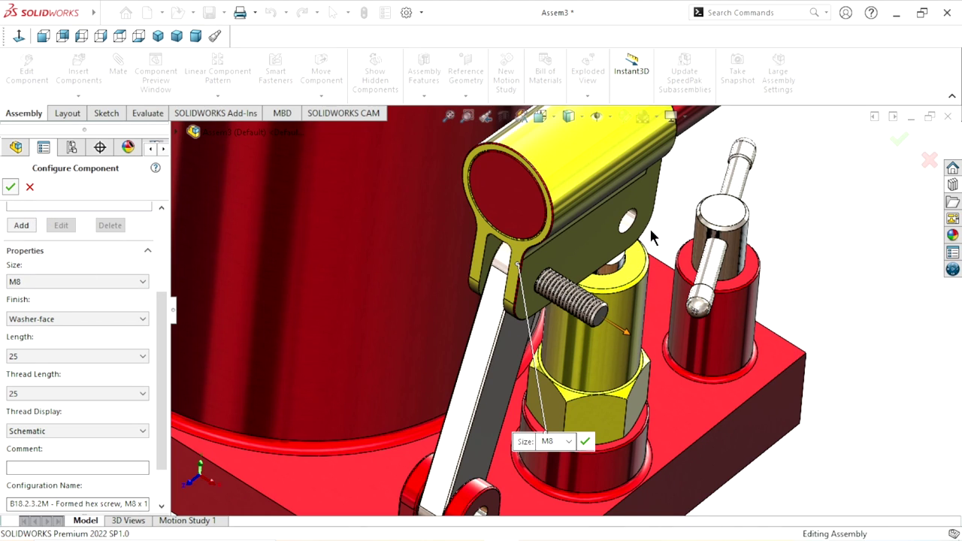
Place screw copies in the pump link hole and the lower clevis hole, then end insertion
key("Return")
scroll(641, 231, "down", 3)
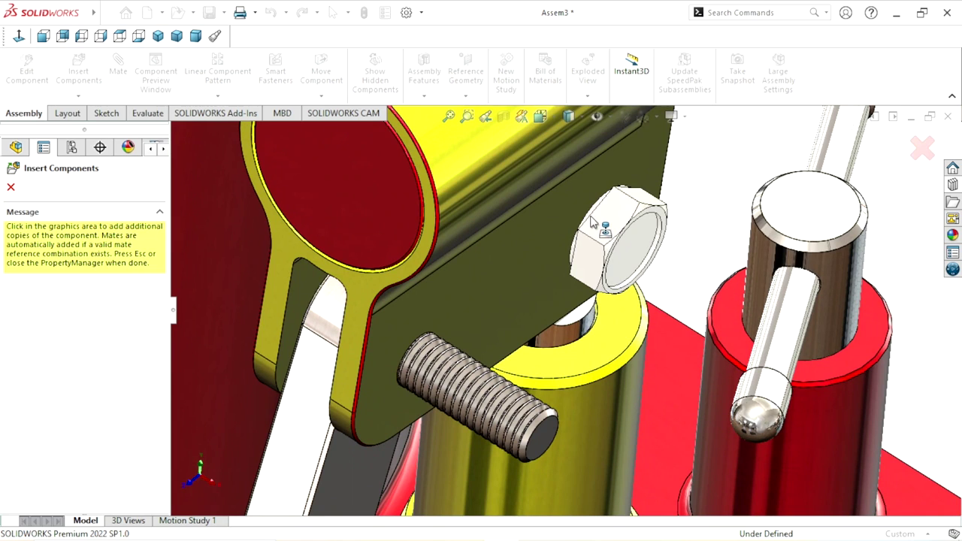
left_click(592, 223)
scroll(481, 399, "up", 4)
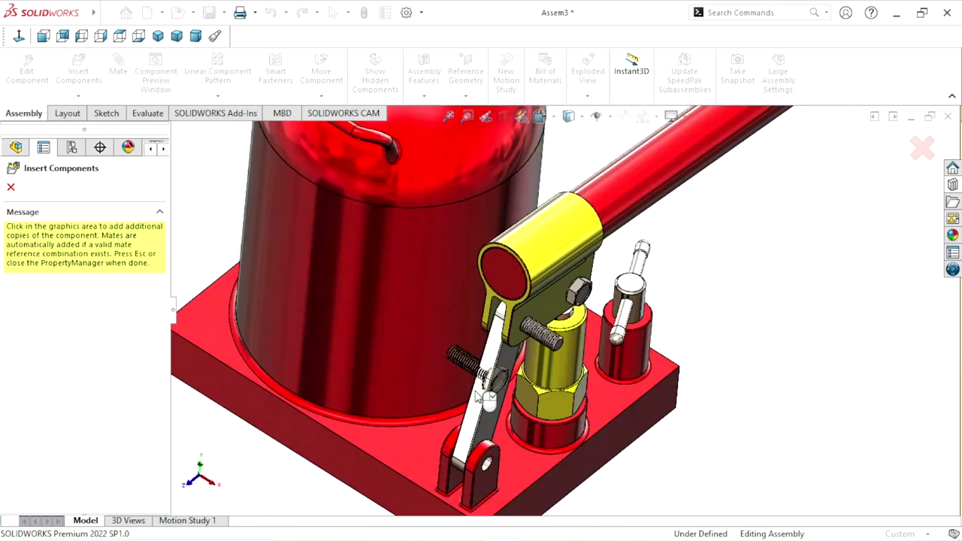
scroll(476, 396, "up", 2)
scroll(513, 451, "down", 3)
scroll(514, 432, "down", 3)
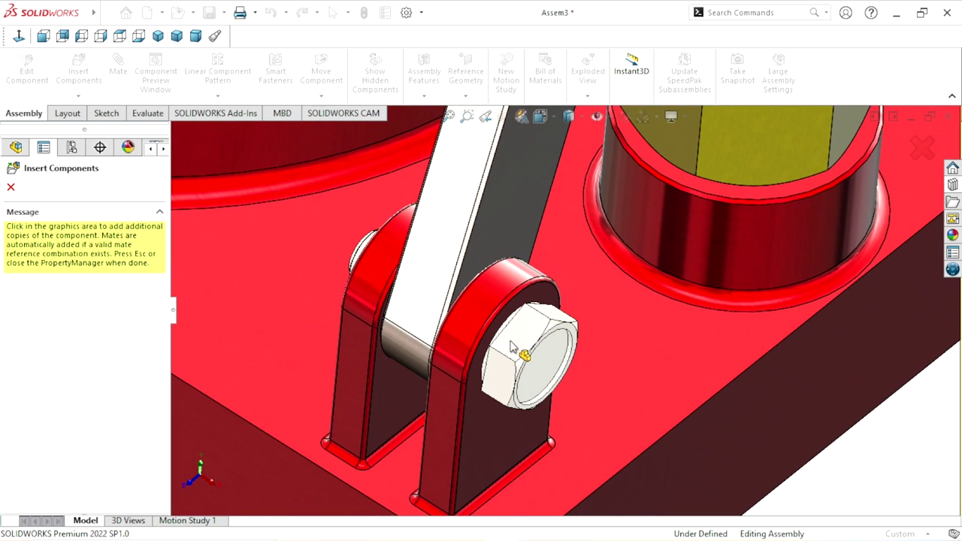
left_click(510, 347)
middle_click_drag(510, 348, 563, 398)
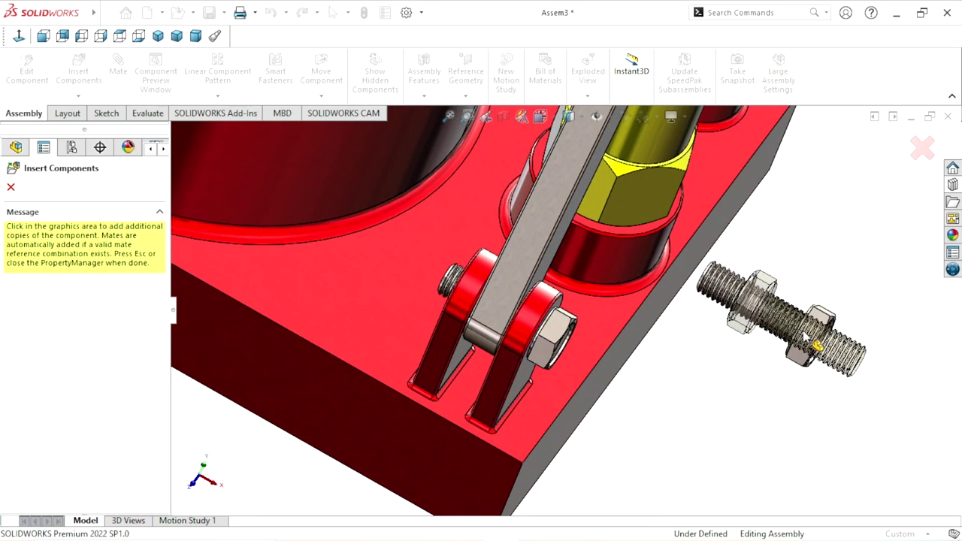
key("Escape")
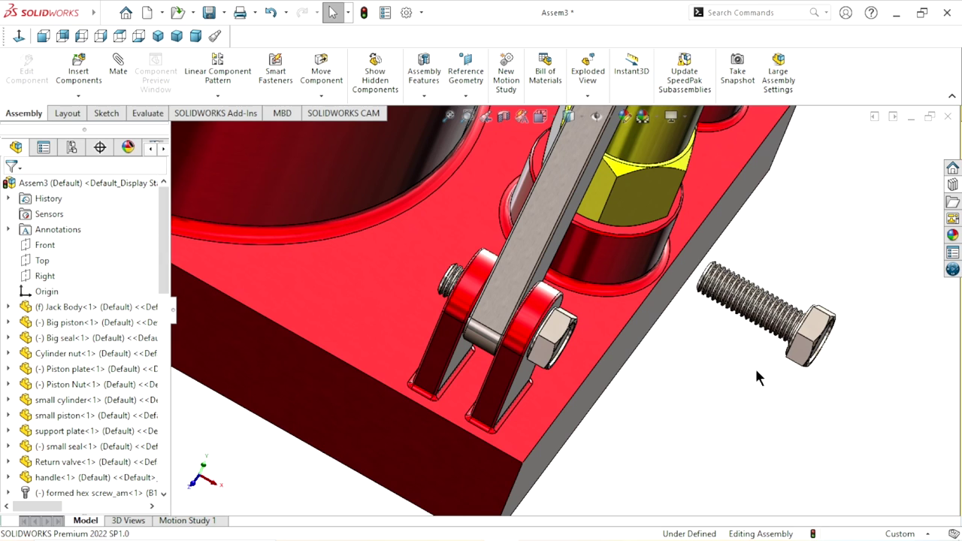
Orbit around the base and pump linkage to locate the bracket-pivot screw
mouse_move(755, 366)
middle_mouse_down()
mouse_move(730, 376)
mouse_move(654, 220)
middle_mouse_up()
scroll(653, 220, "down", 4)
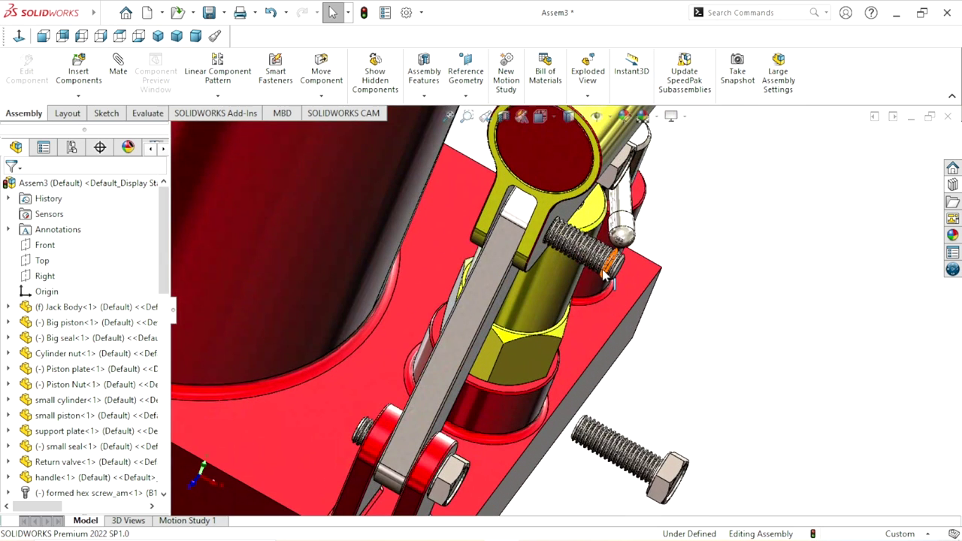
left_click(607, 275)
scroll(158, 298, "down", 1)
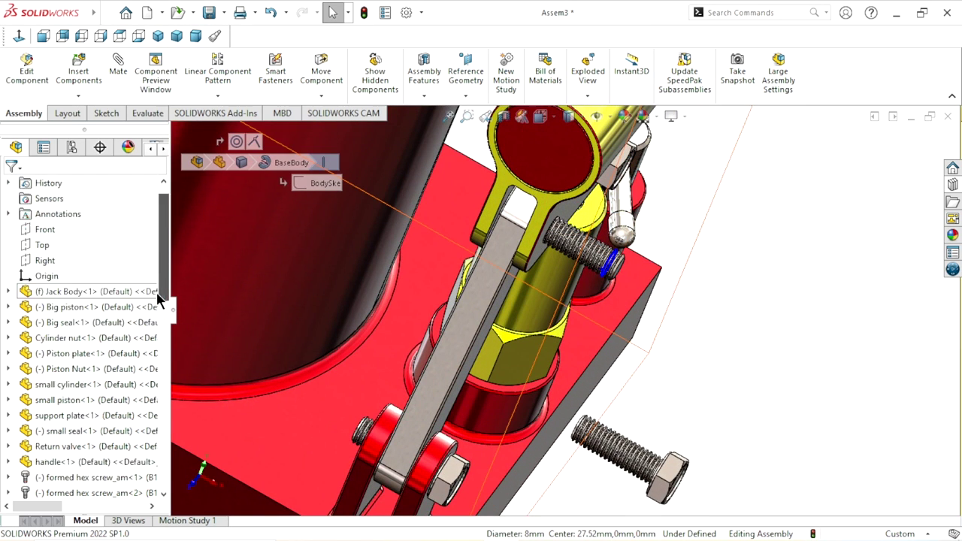
scroll(157, 323, "down", 4)
scroll(155, 351, "down", 1)
scroll(155, 351, "up", 5)
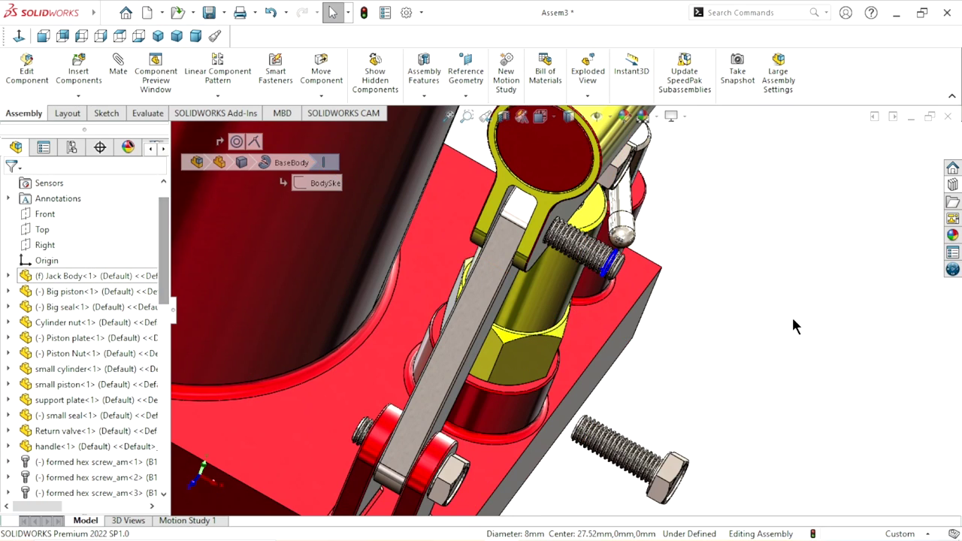
left_click(656, 325)
middle_click_drag(657, 325, 735, 352)
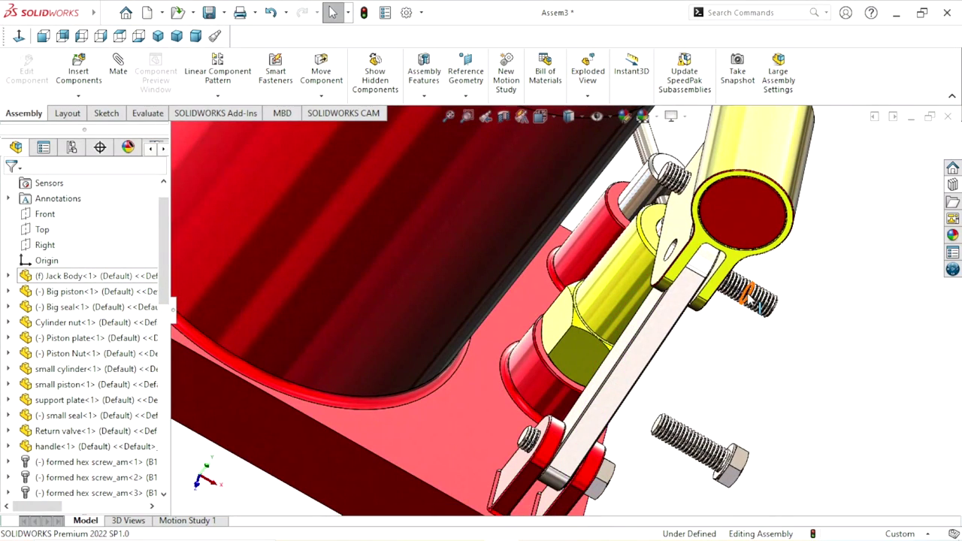
Delete the hex screw at the bracket pivot together with its mates
left_click(749, 297)
scroll(796, 335, "down", 3)
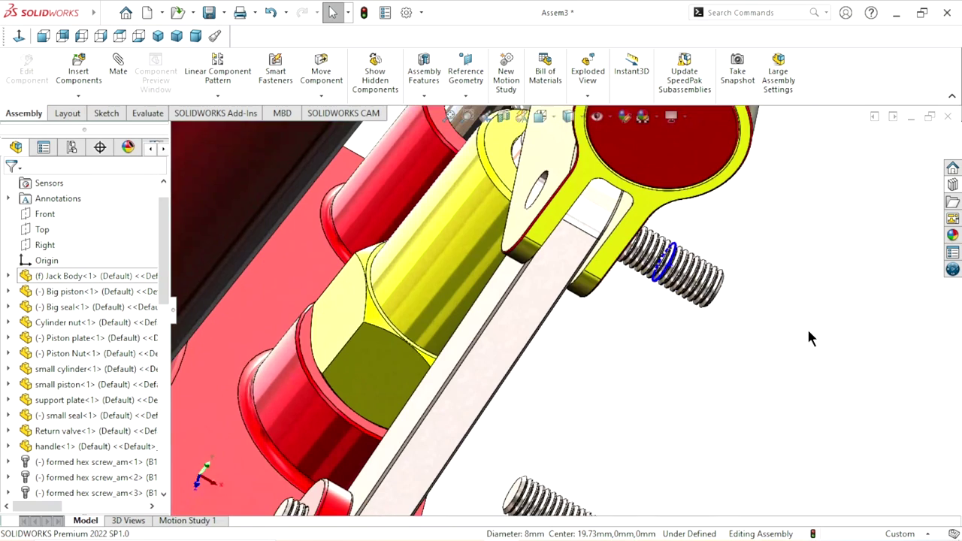
middle_click_drag(810, 338, 805, 308)
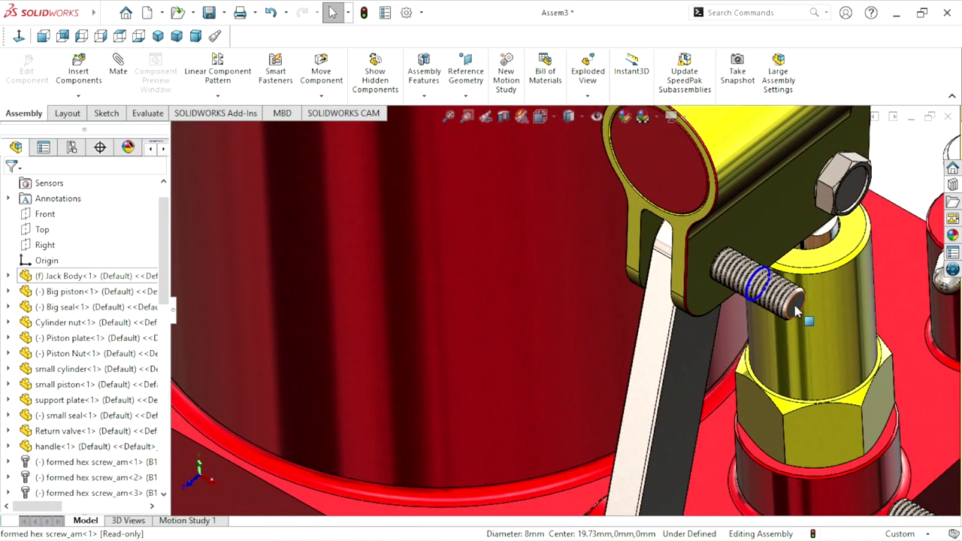
left_click(797, 309)
right_click(798, 313)
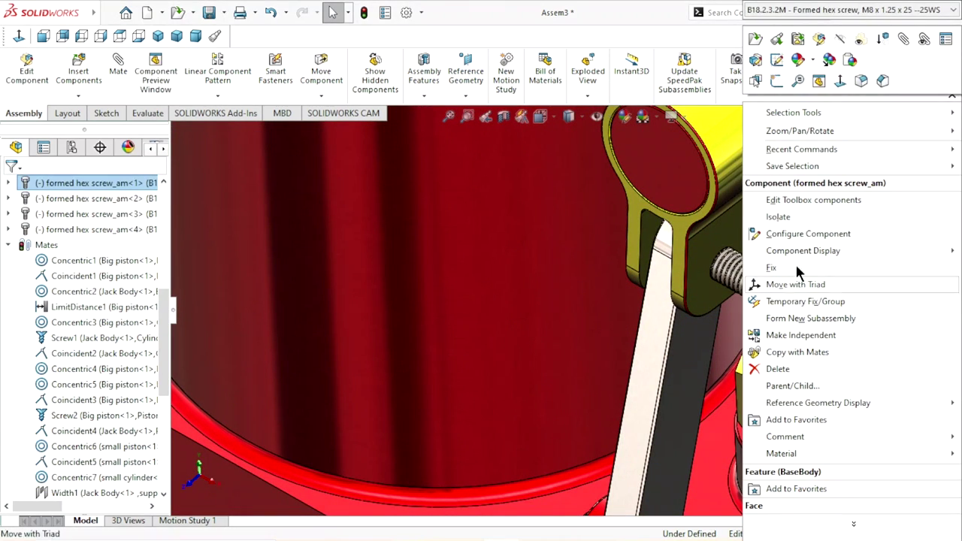
left_click(776, 369)
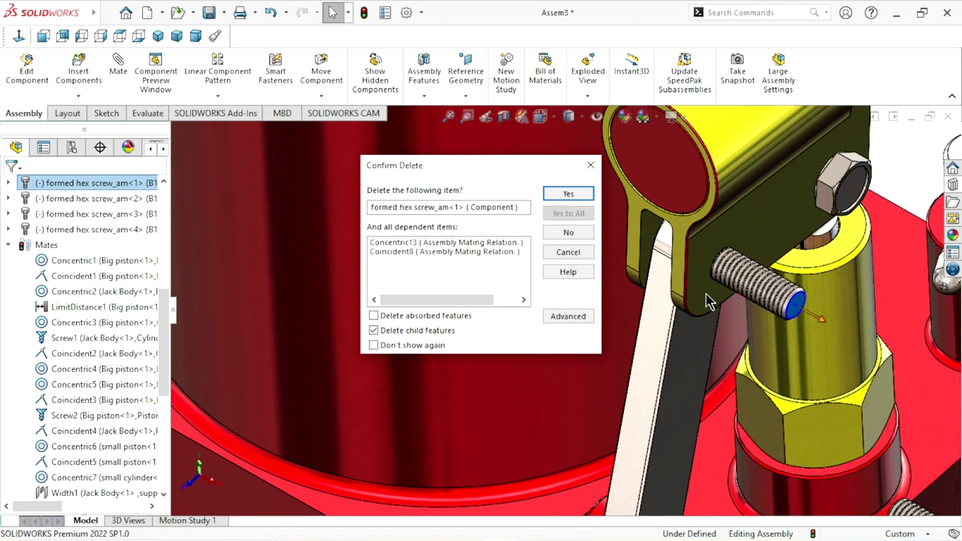
left_click(565, 194)
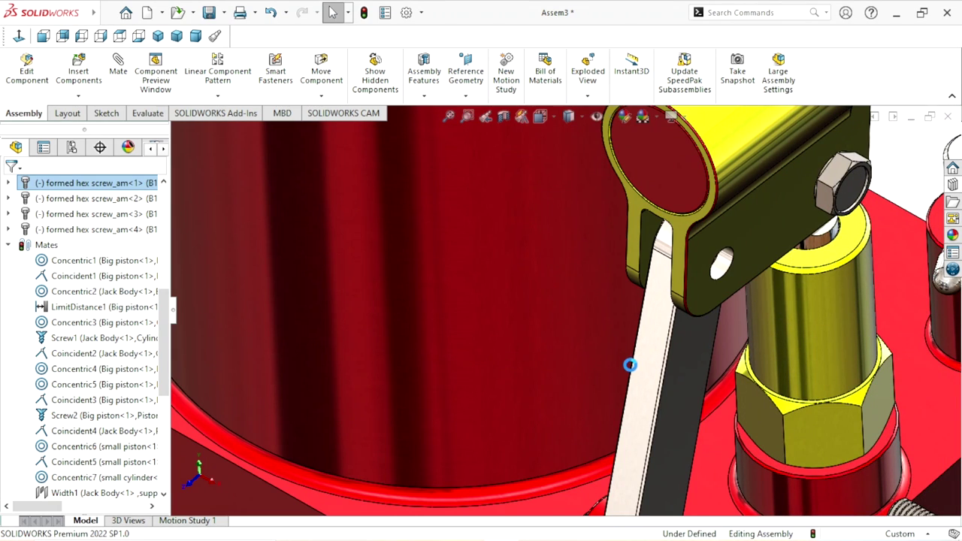
Delete the loose formed hex screw copy lying beside the base
key("f")
scroll(676, 387, "up", 3)
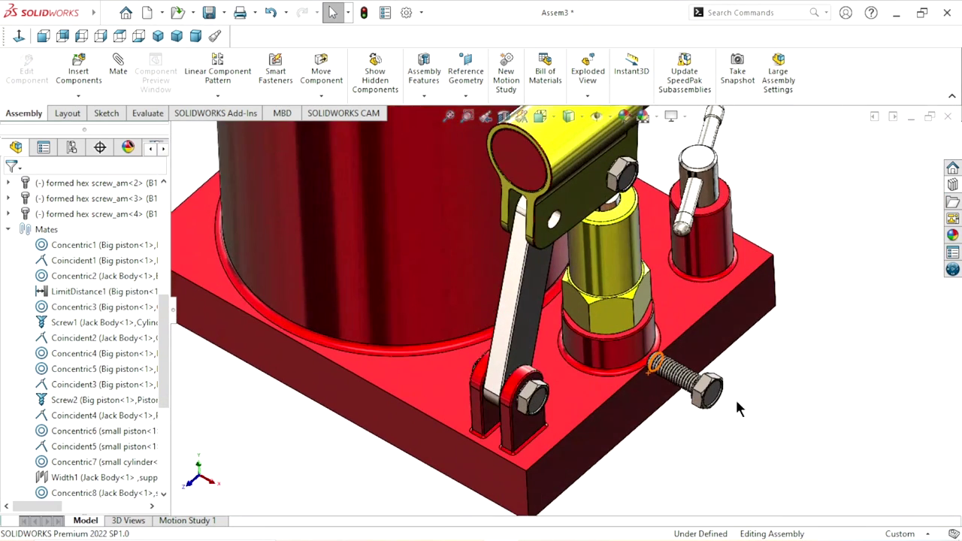
left_click(710, 391)
right_click(710, 391)
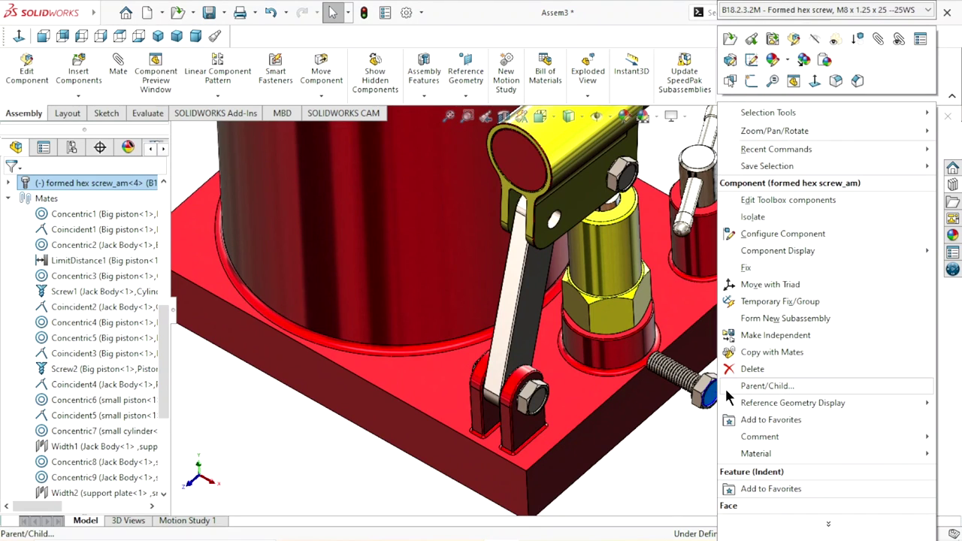
left_click(750, 368)
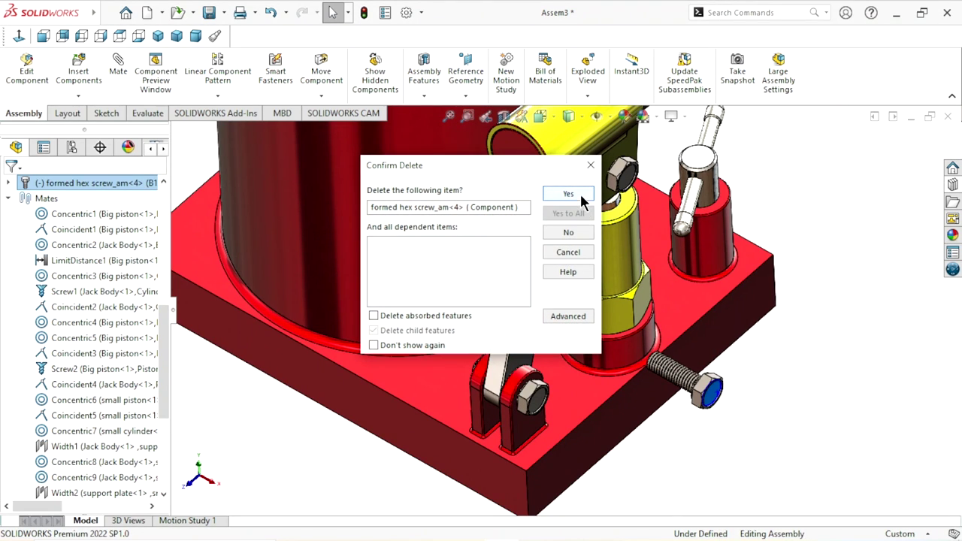
left_click(568, 194)
mouse_move(687, 390)
middle_mouse_down()
mouse_move(654, 289)
mouse_move(666, 297)
middle_mouse_up()
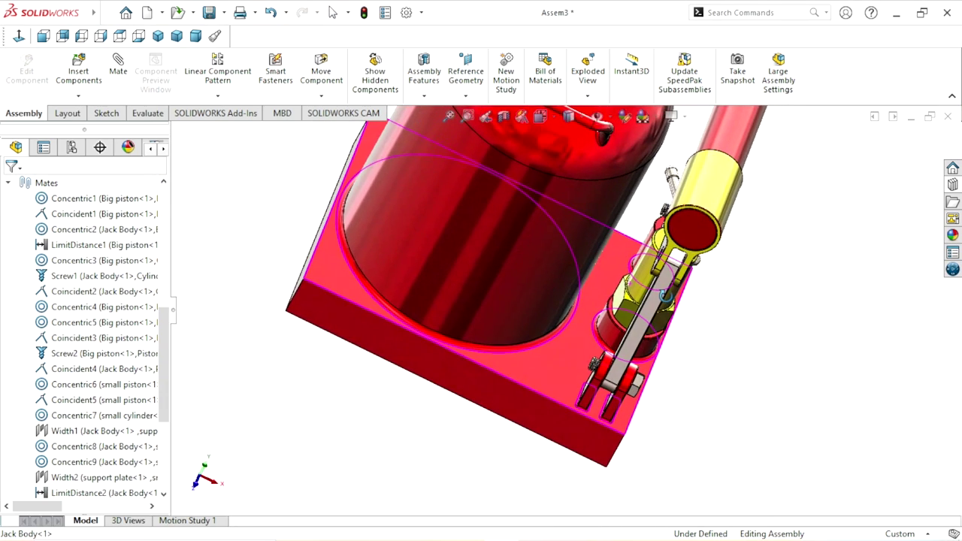
Orbit back toward isometric and drag a Formed Hex Screw from the Design Library beside the pump bracket
scroll(613, 359, "down", 3)
scroll(614, 359, "down", 2)
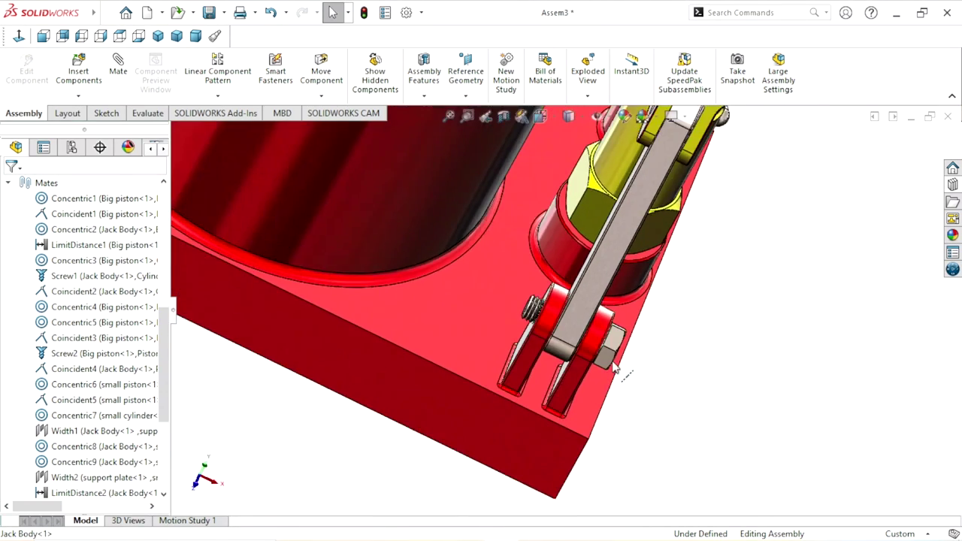
scroll(613, 367, "up", 2)
mouse_move(723, 359)
middle_mouse_down()
mouse_move(651, 275)
mouse_move(660, 198)
middle_mouse_up()
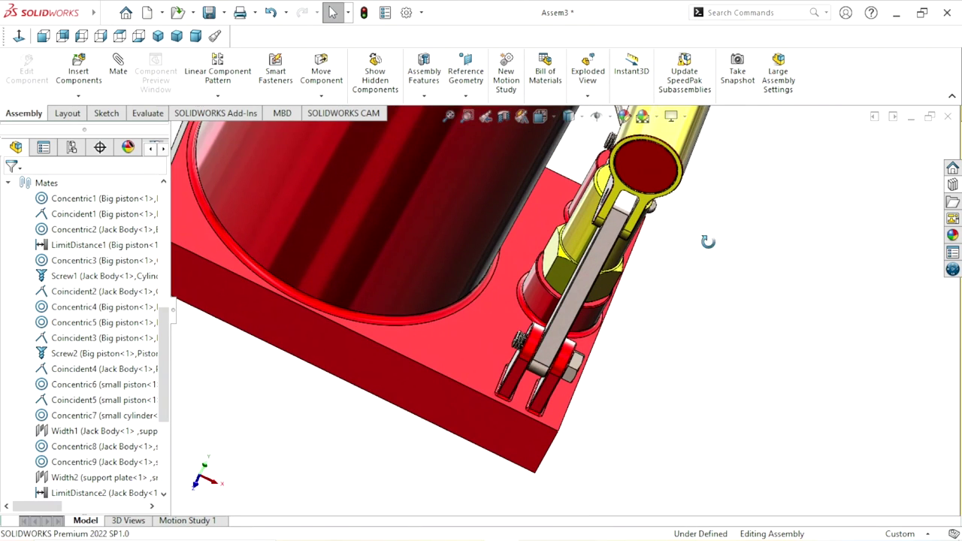
middle_click_drag(708, 241, 721, 248)
left_click(952, 202)
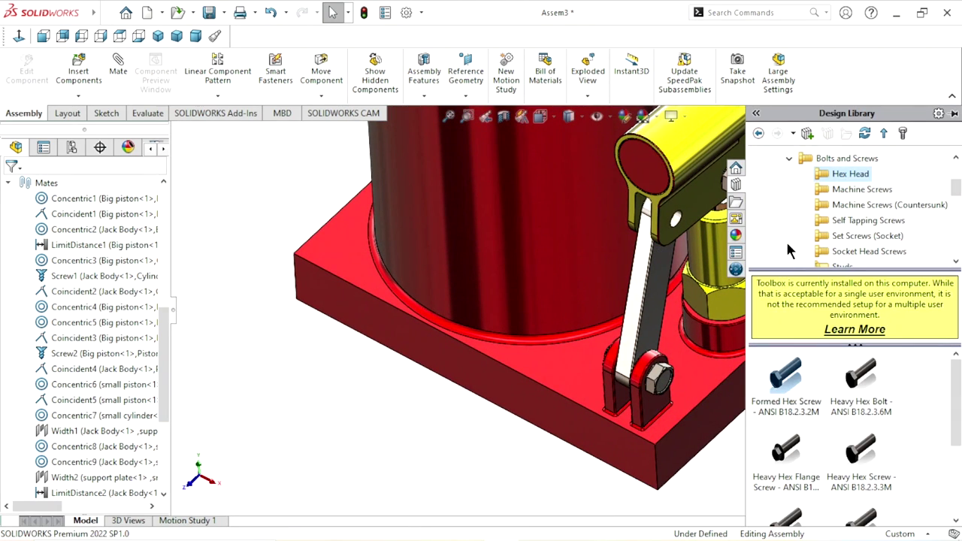
left_click_drag(782, 387, 688, 230)
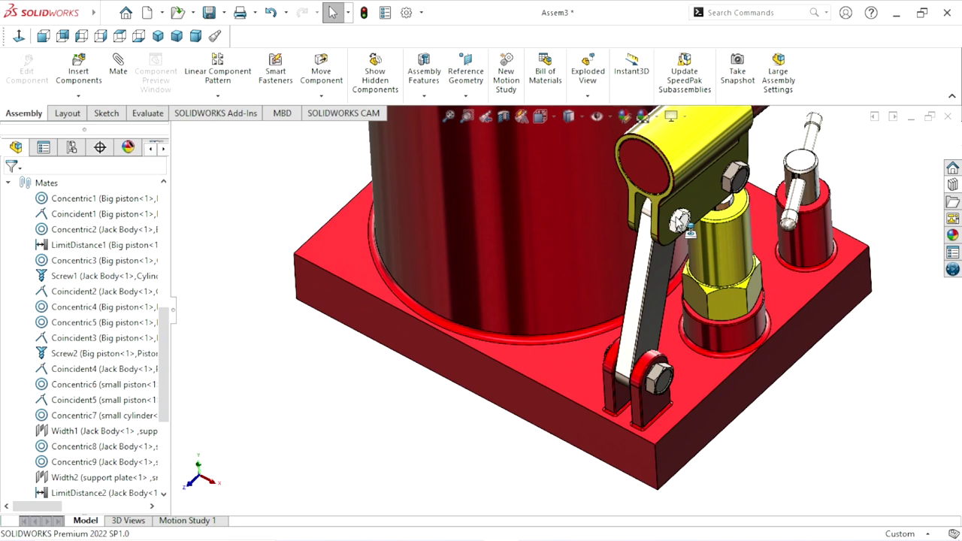
Drop the screw into the link bracket hole and configure it as M8, 25 mm long, Schematic threads
left_click_drag(677, 221, 714, 246)
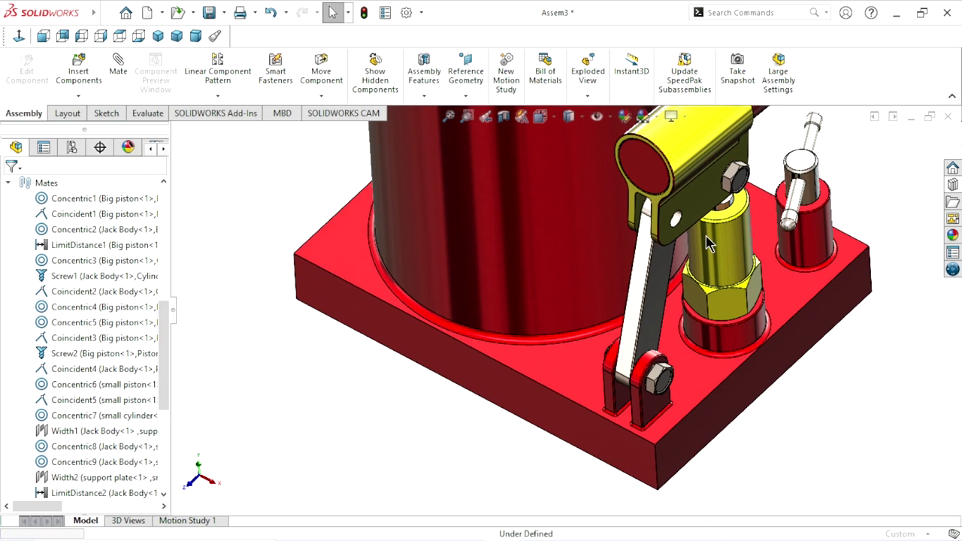
scroll(703, 241, "down", 3)
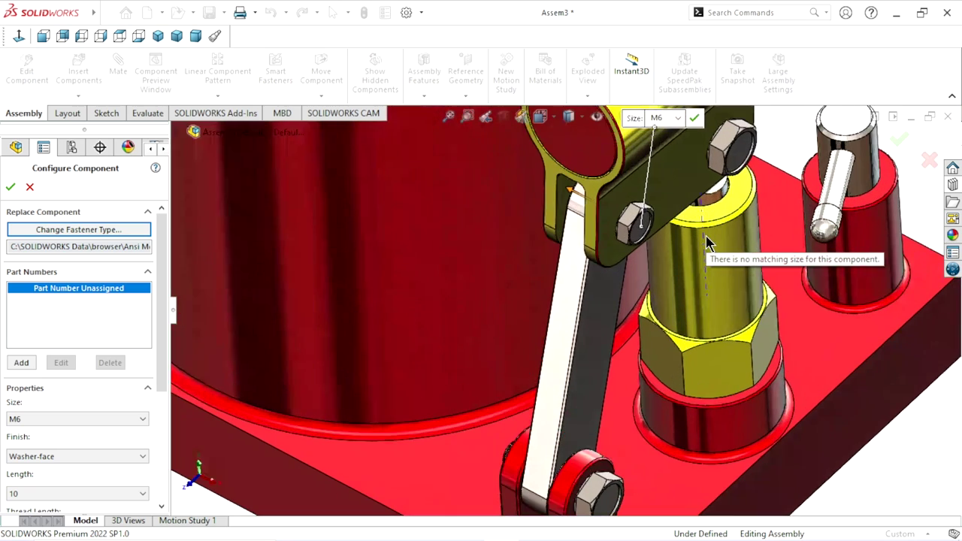
scroll(697, 239, "down", 3)
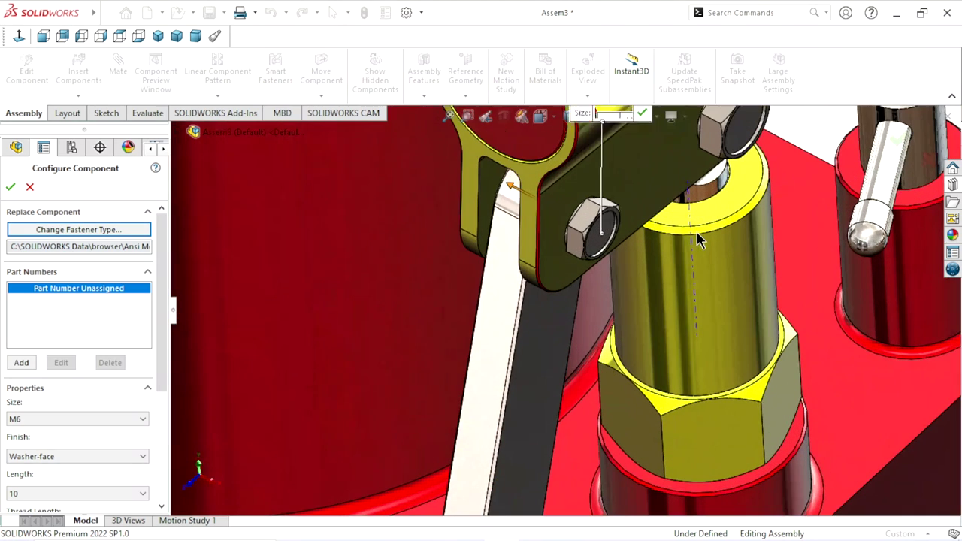
left_click(64, 423)
left_click(61, 456)
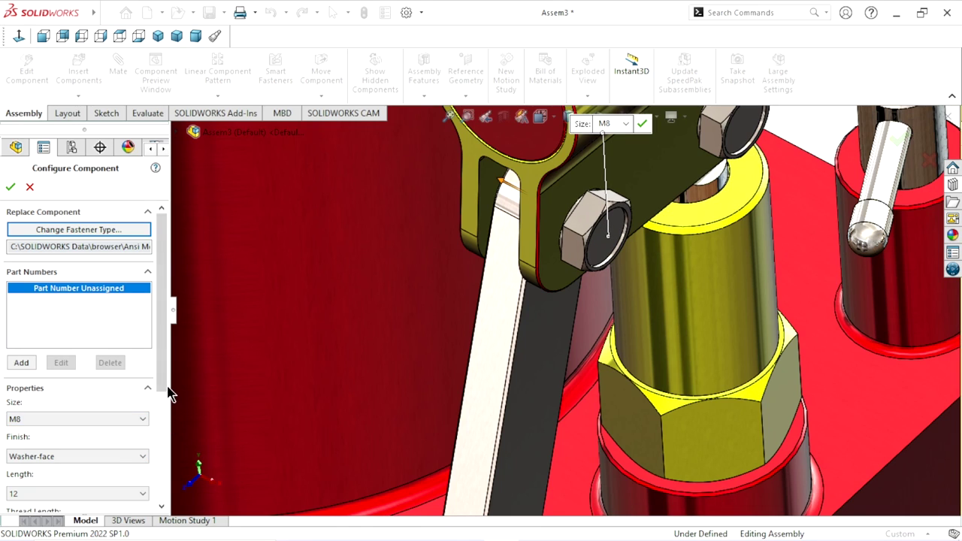
left_click_drag(162, 391, 156, 445)
left_click(100, 380)
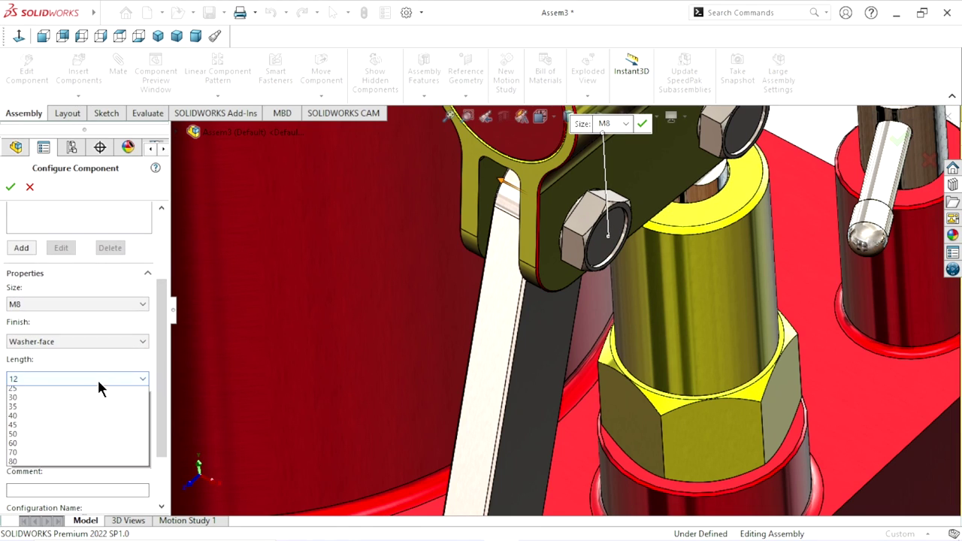
left_click(28, 430)
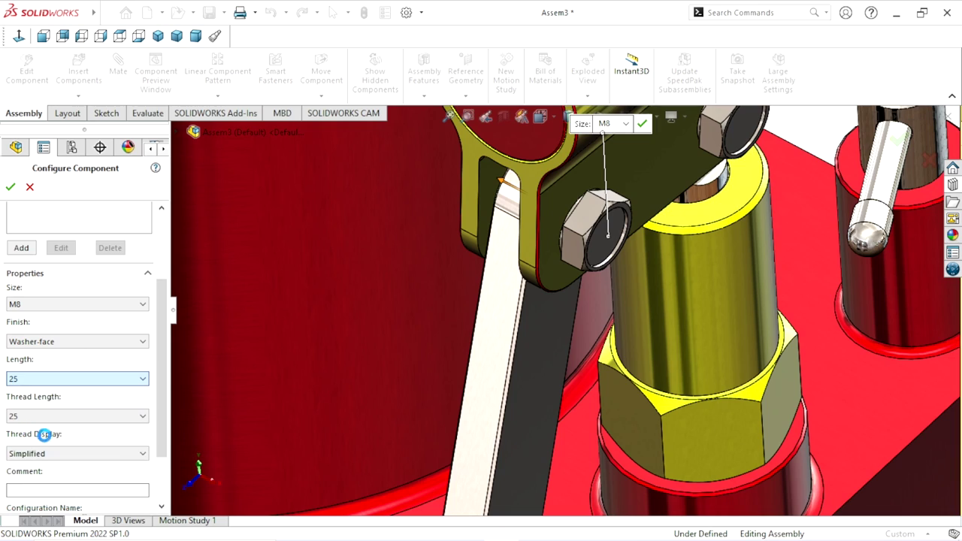
left_click(104, 455)
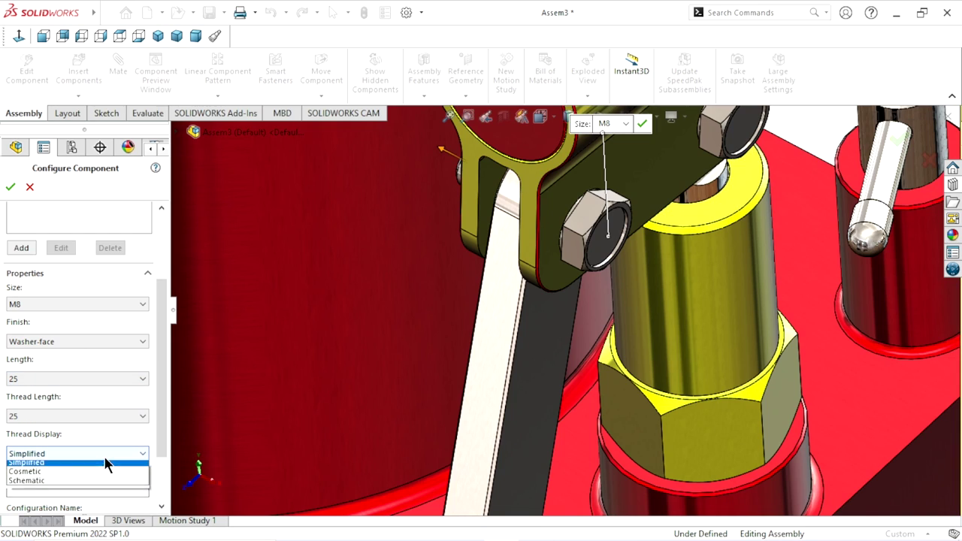
left_click(67, 485)
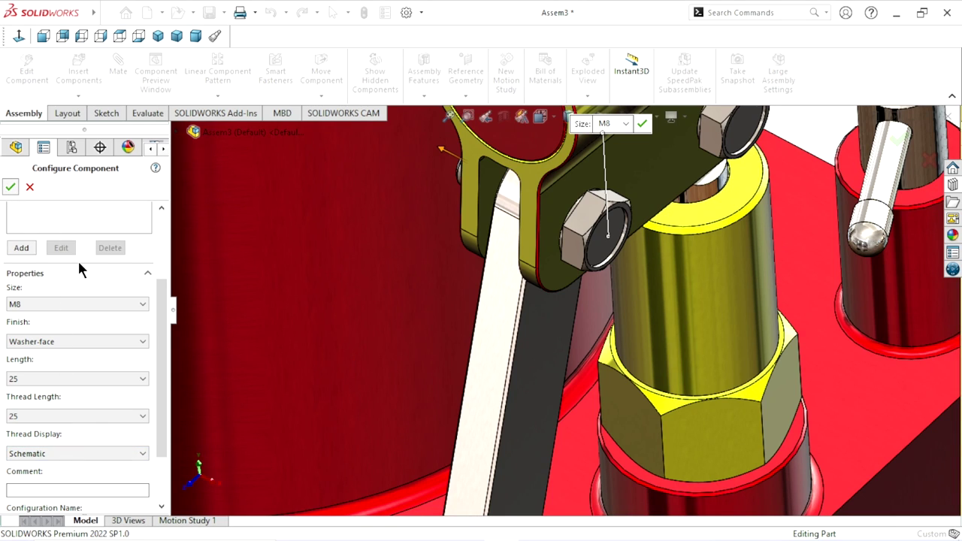
key("Return")
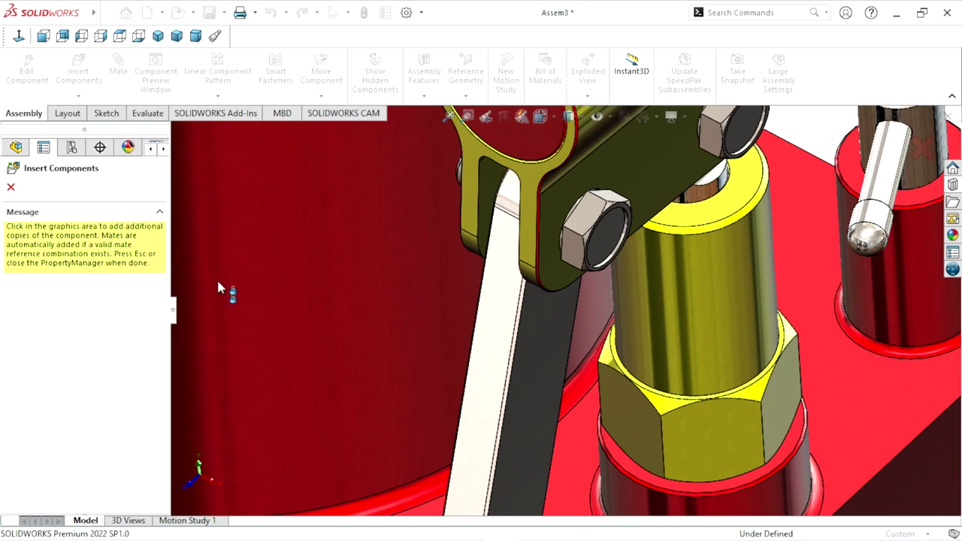
key("Escape")
Orbit to the lower clevis and reopen Configure Component for its screw
scroll(365, 292, "up", 3)
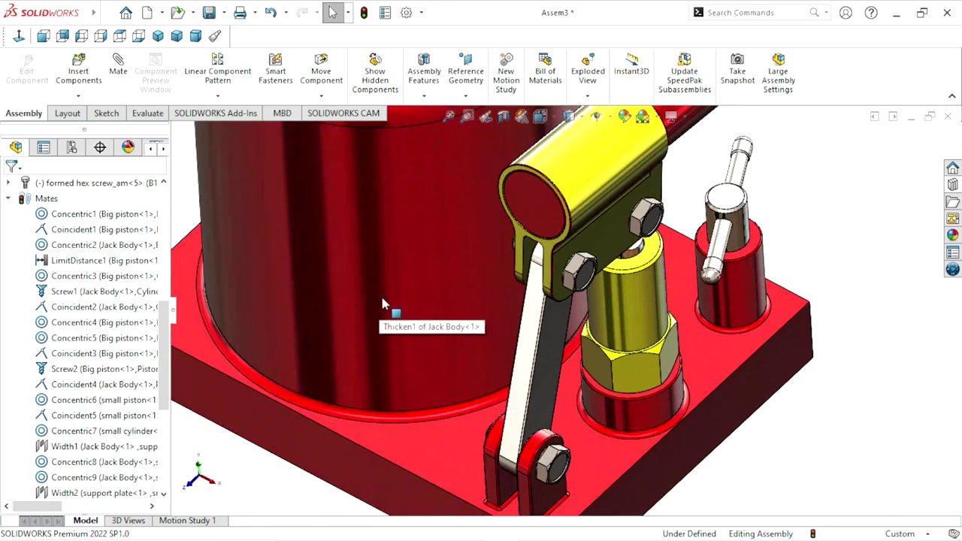
scroll(451, 308, "up", 2)
middle_click_drag(452, 307, 706, 387)
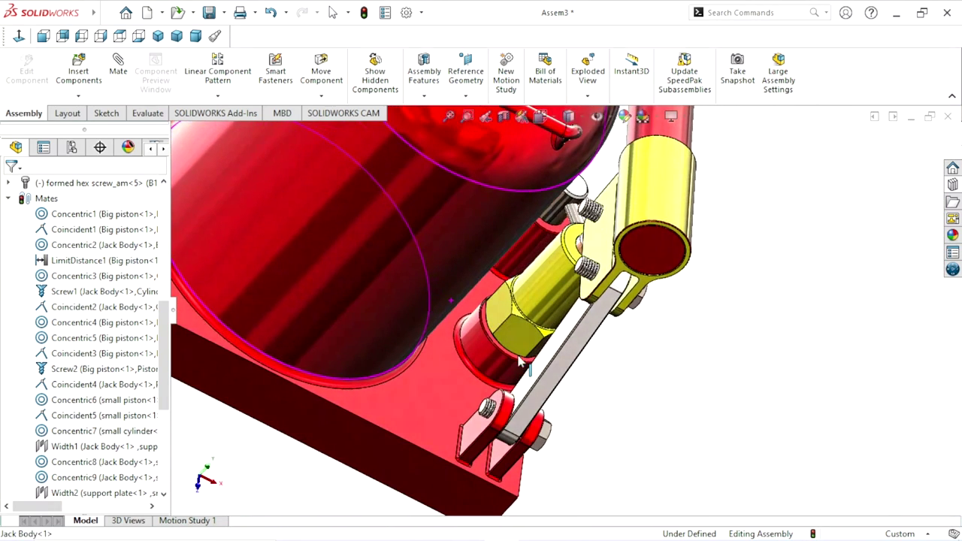
scroll(656, 398, "up", 3)
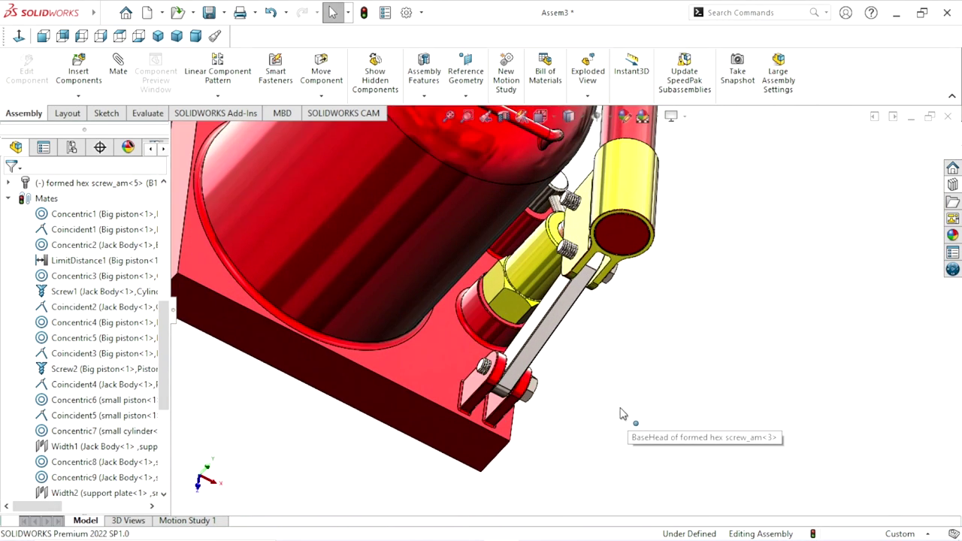
middle_click_drag(564, 429, 543, 397)
scroll(543, 395, "down", 2)
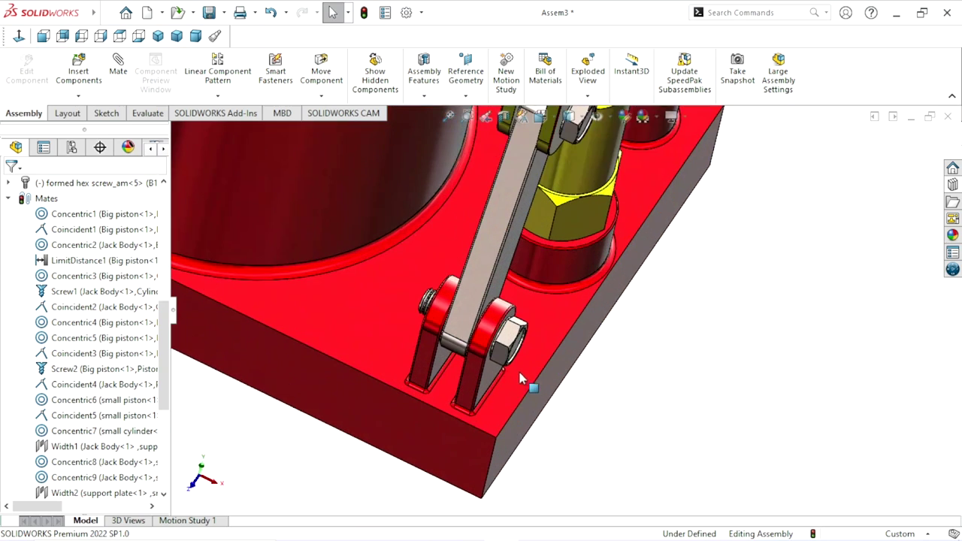
left_click(508, 336)
right_click(508, 336)
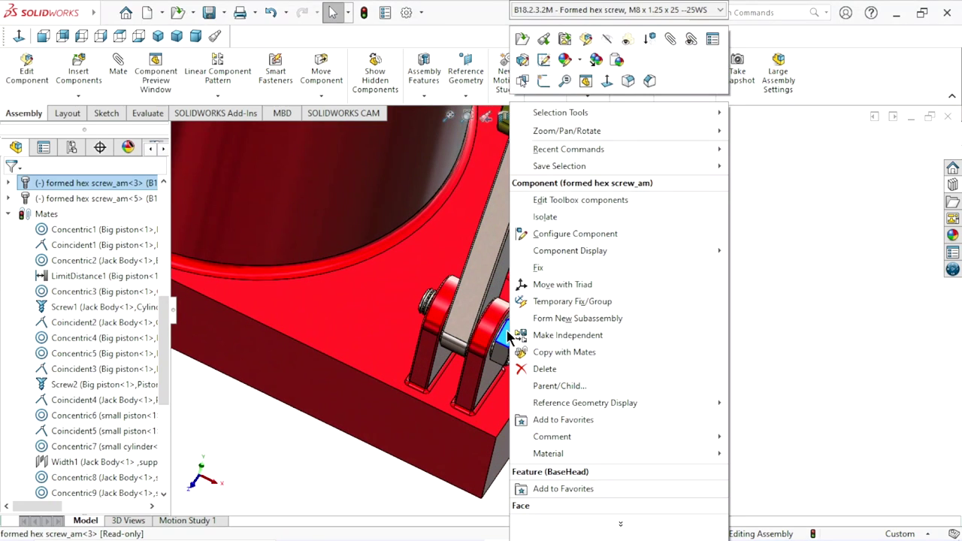
left_click(579, 202)
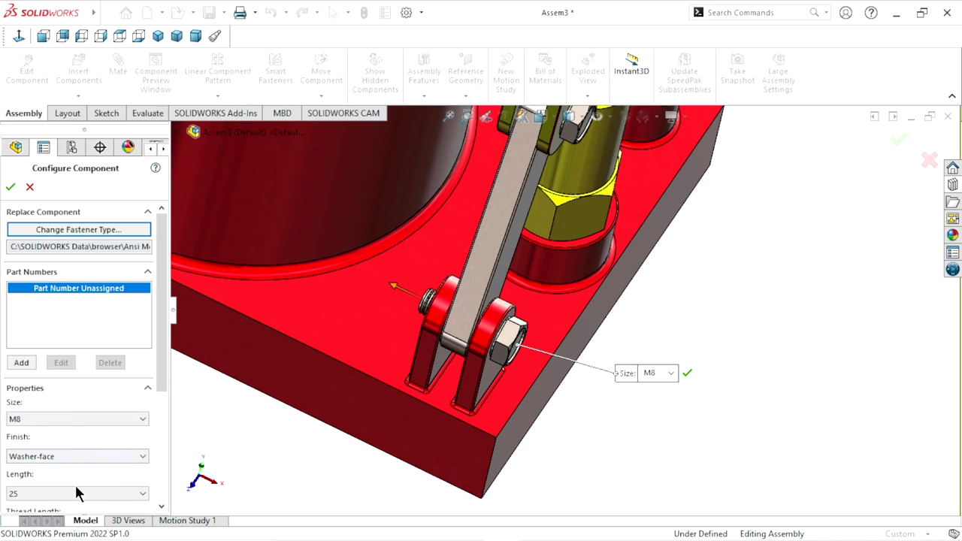
Change the lower clevis screw length to 30 mm and accept
left_click_drag(159, 380, 158, 423)
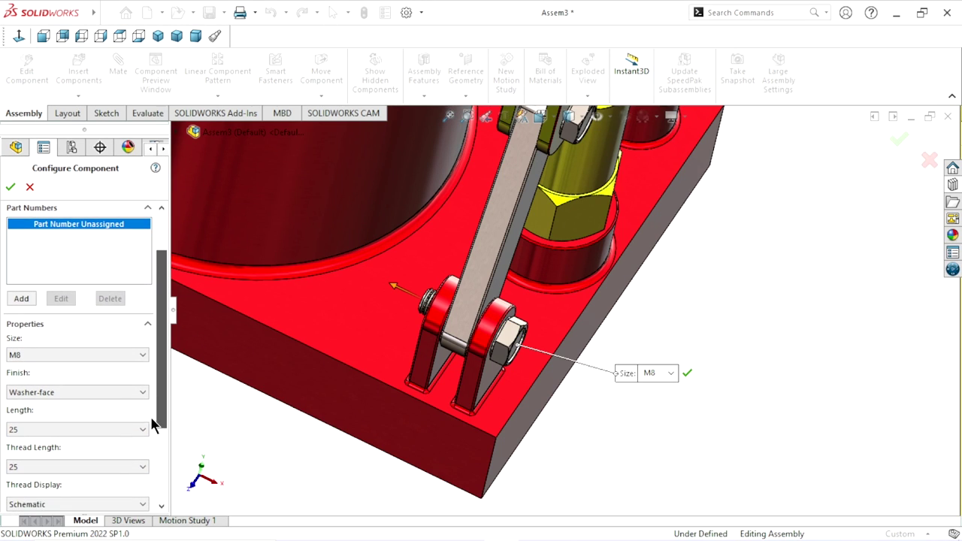
left_click(106, 429)
left_click(31, 352)
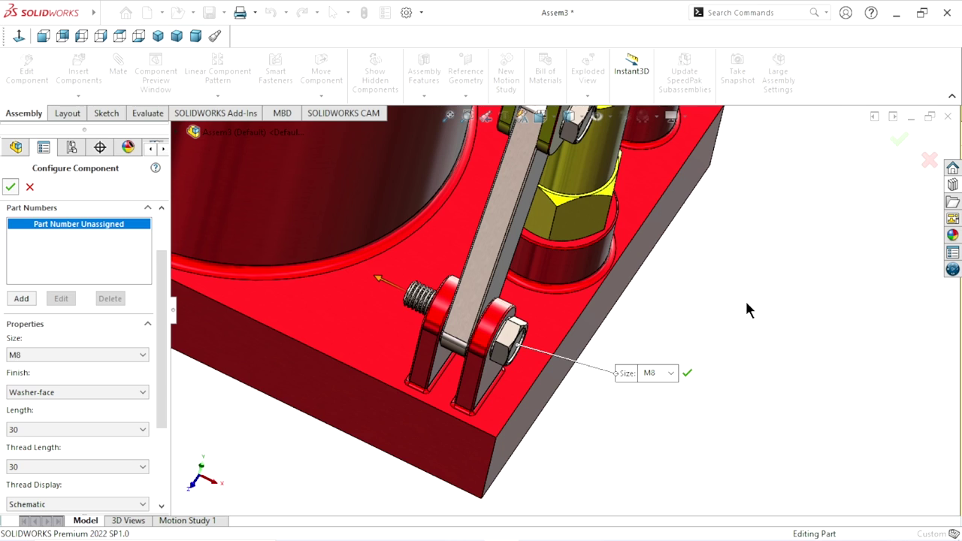
key("Return")
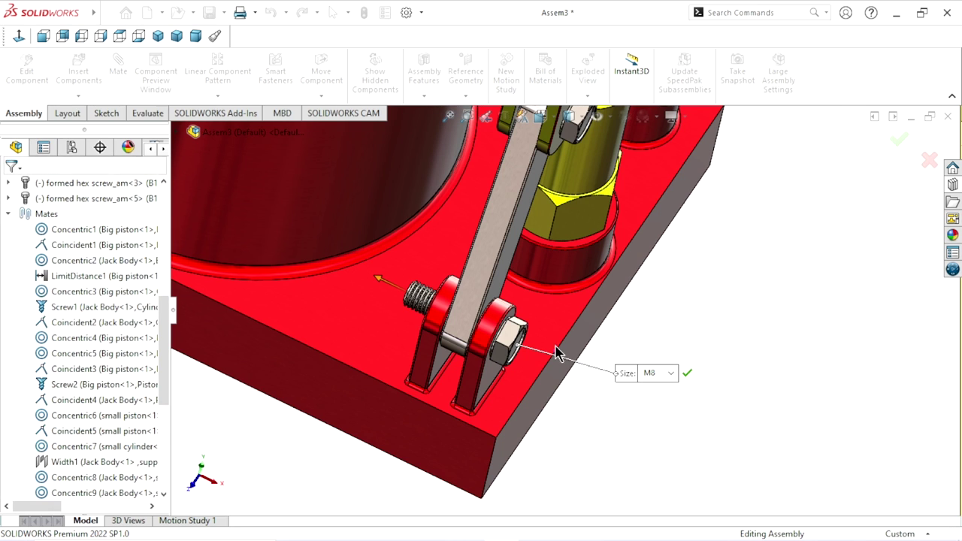
scroll(609, 314, "up", 5)
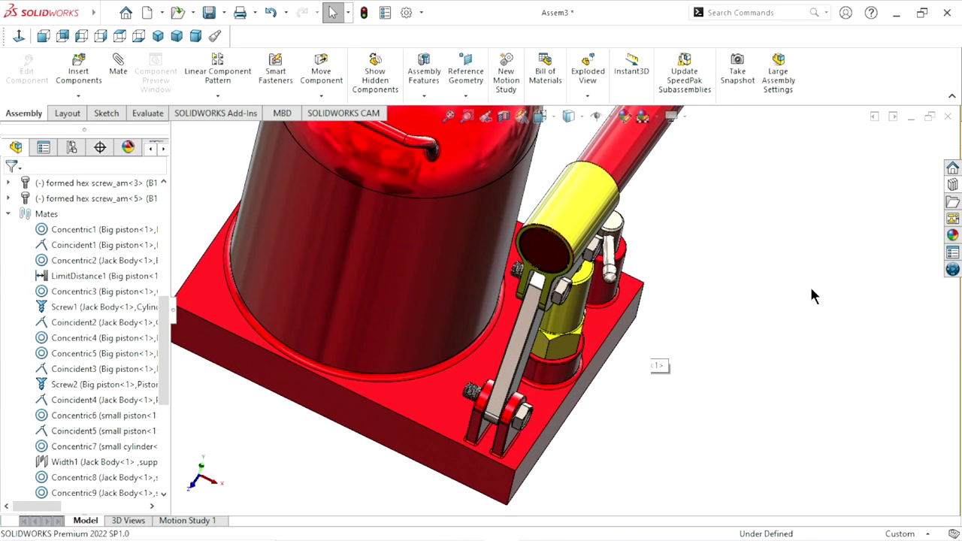
Browse Toolbox to ANSI Metric Nuts > Hex Nuts and try a Hex Heavy Nut, leaving its size unset
left_click(948, 186)
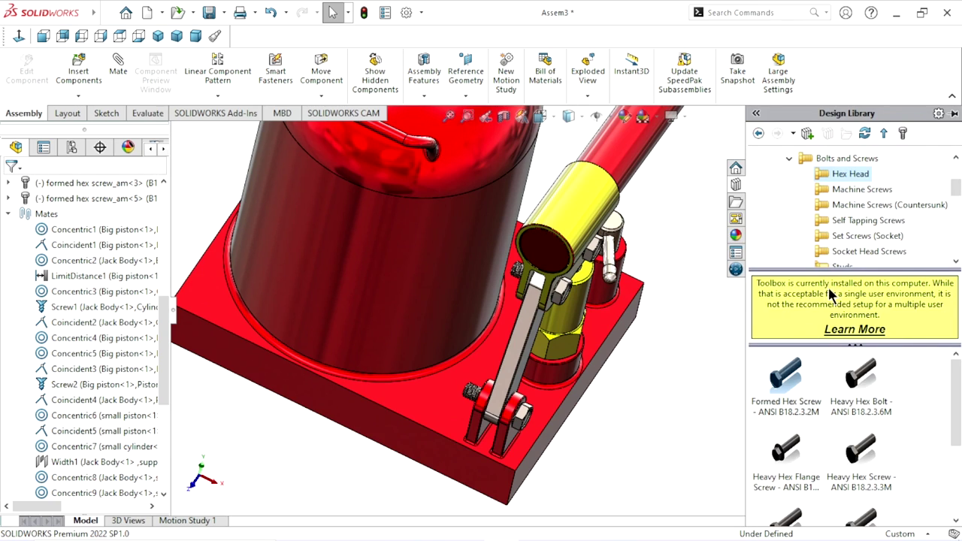
left_click(758, 134)
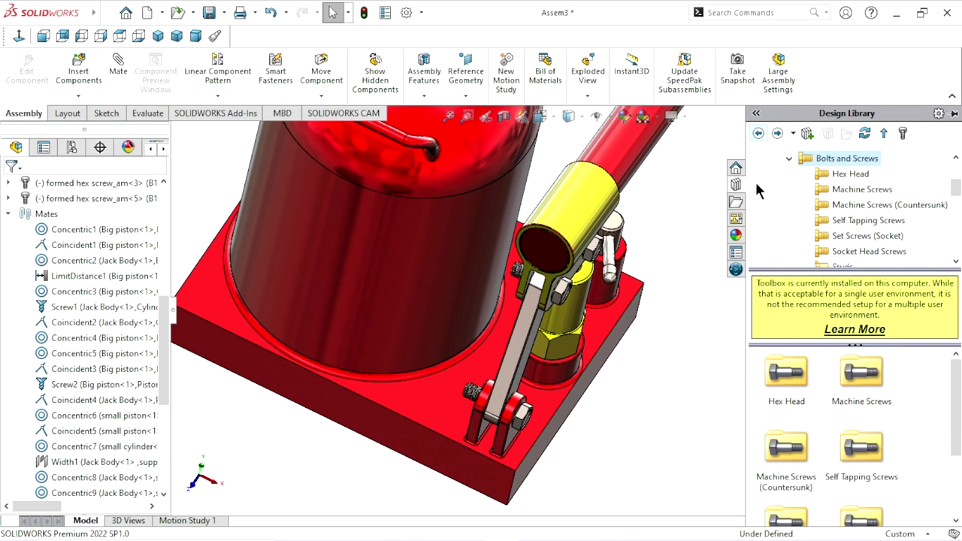
left_click(758, 134)
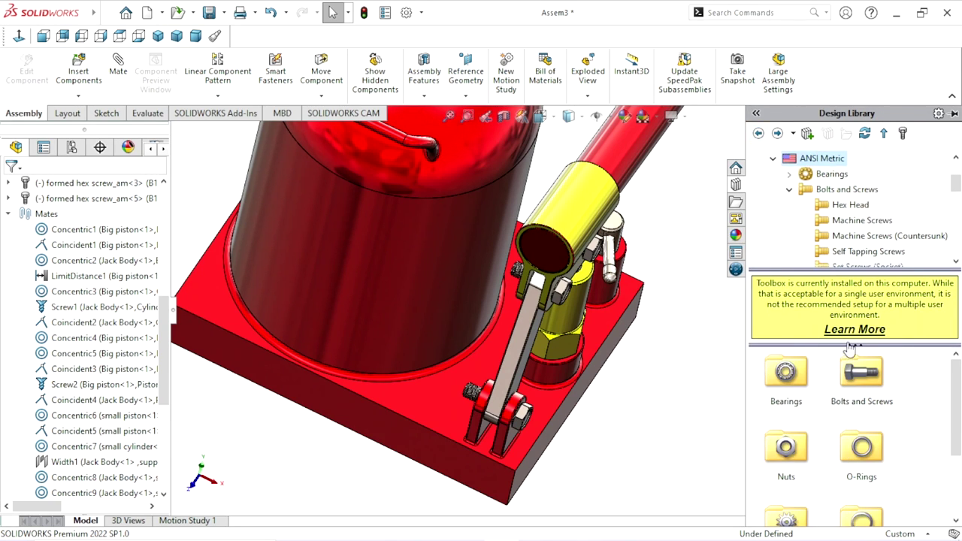
double_click(793, 448)
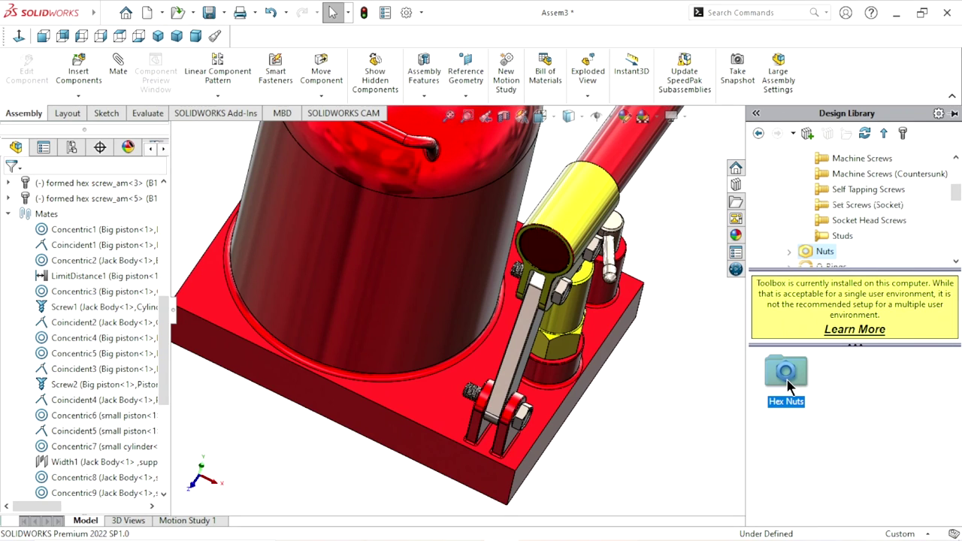
double_click(788, 383)
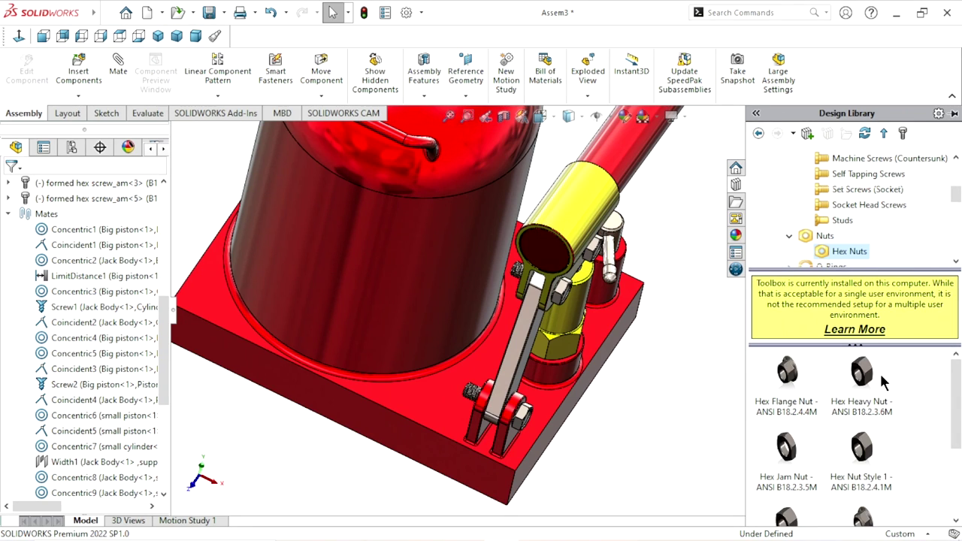
left_click_drag(864, 378, 680, 379)
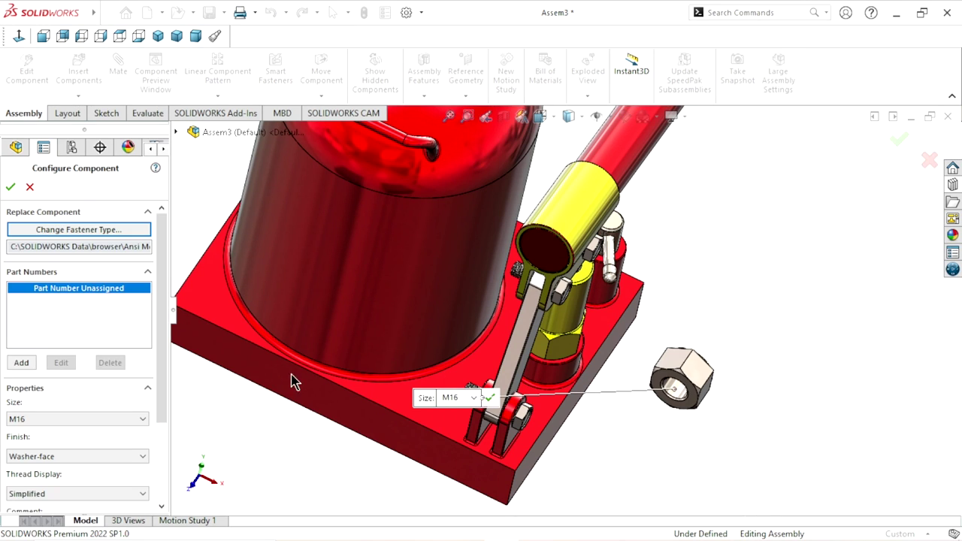
left_click(112, 415)
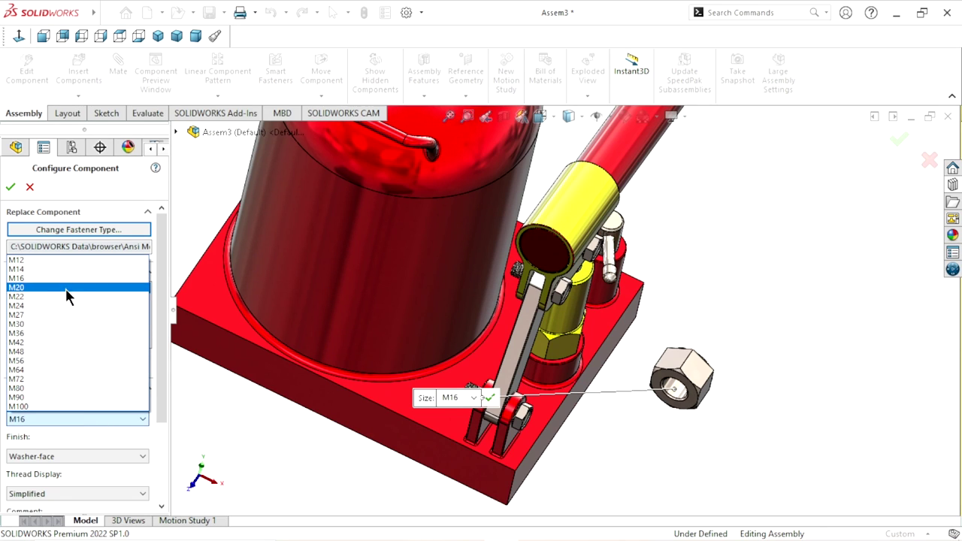
left_click(25, 186)
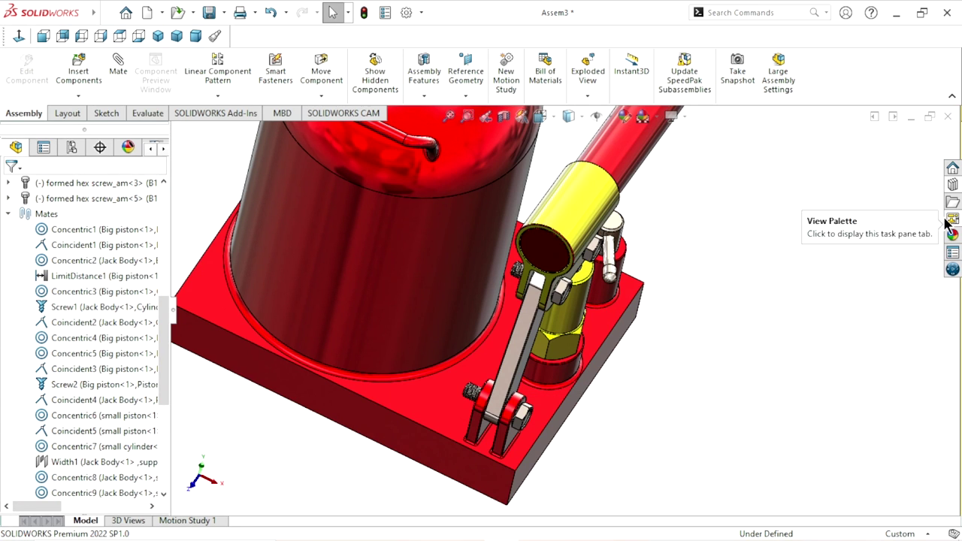
Insert a Hex Flange Nut beside the jack, sized M8 with Schematic thread display
left_click(952, 185)
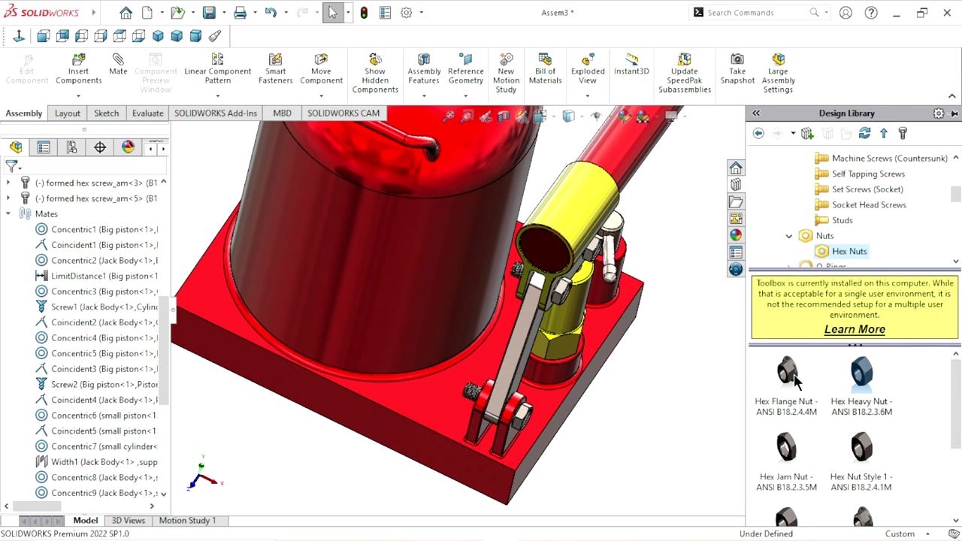
left_click_drag(794, 381, 696, 385)
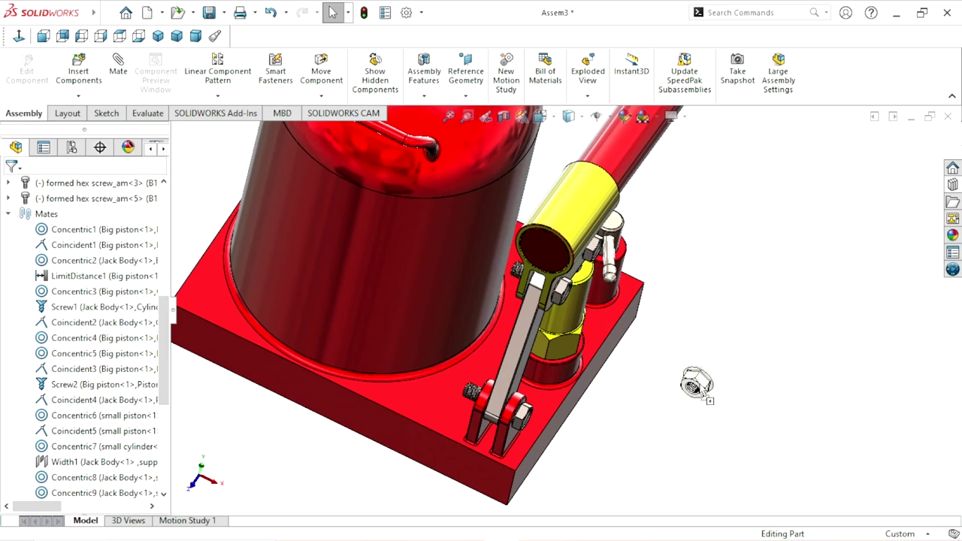
left_click_drag(697, 388, 696, 384)
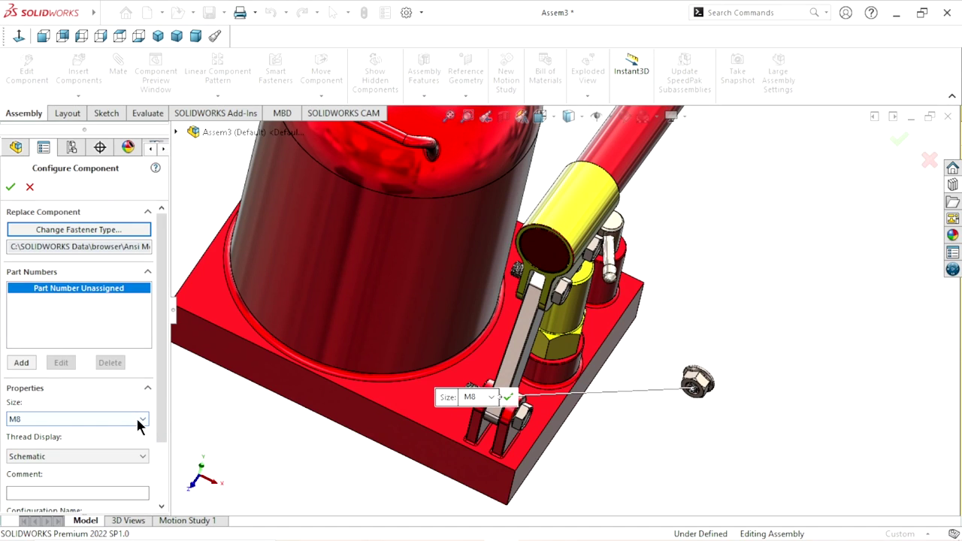
left_click_drag(161, 368, 157, 439)
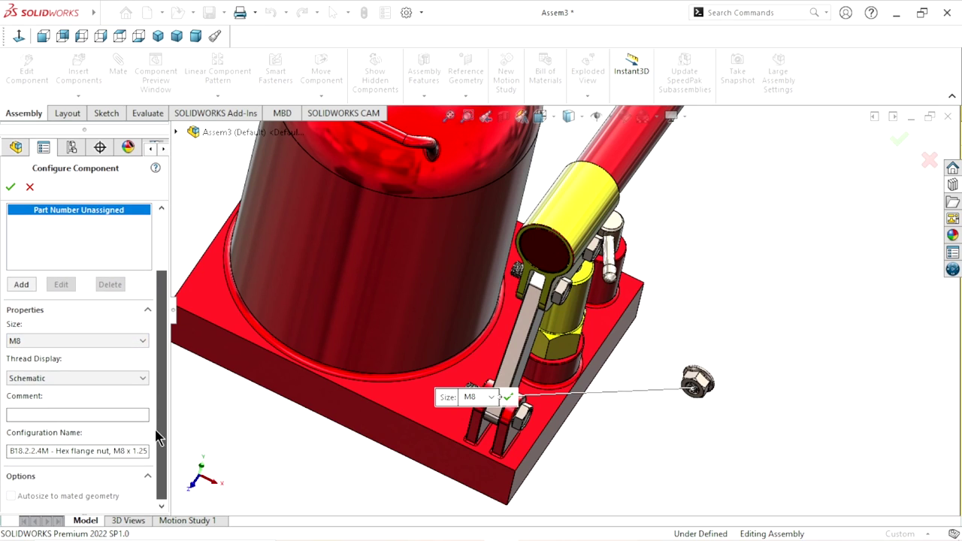
left_click(144, 378)
left_click(93, 409)
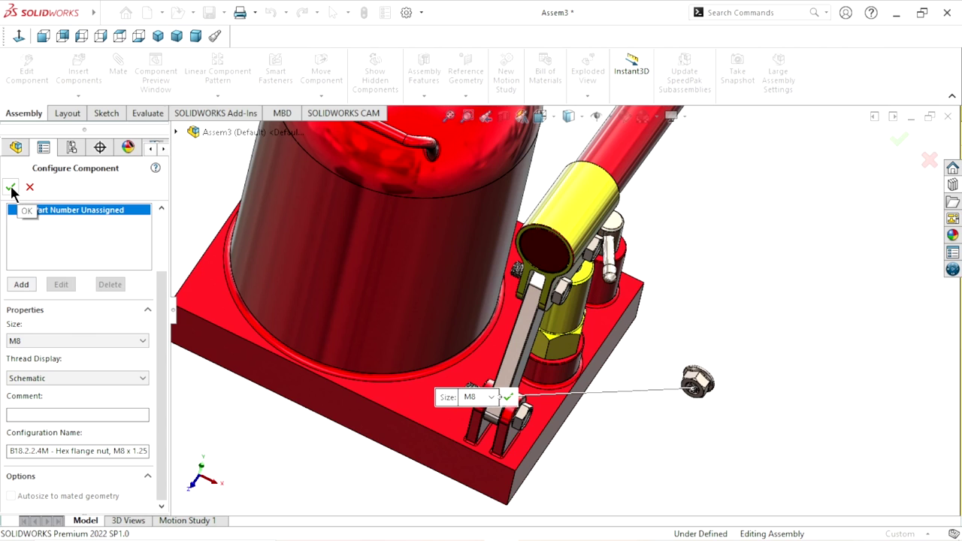
key("Return")
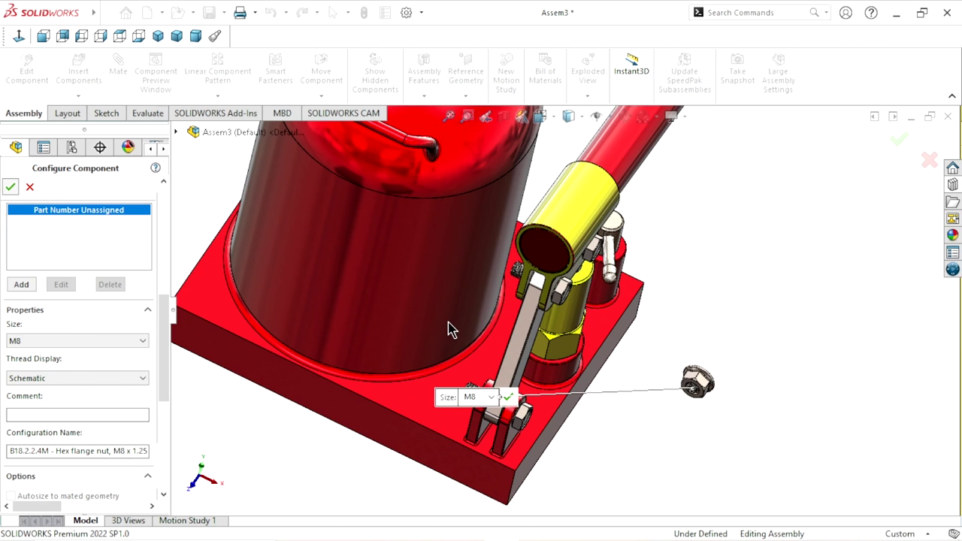
Flip the M8 flange nut outward and place copies on the pump linkage bolts
mouse_move(451, 346)
middle_mouse_down()
mouse_move(496, 379)
mouse_move(506, 408)
middle_mouse_up()
scroll(506, 409, "down", 3)
scroll(506, 409, "down", 2)
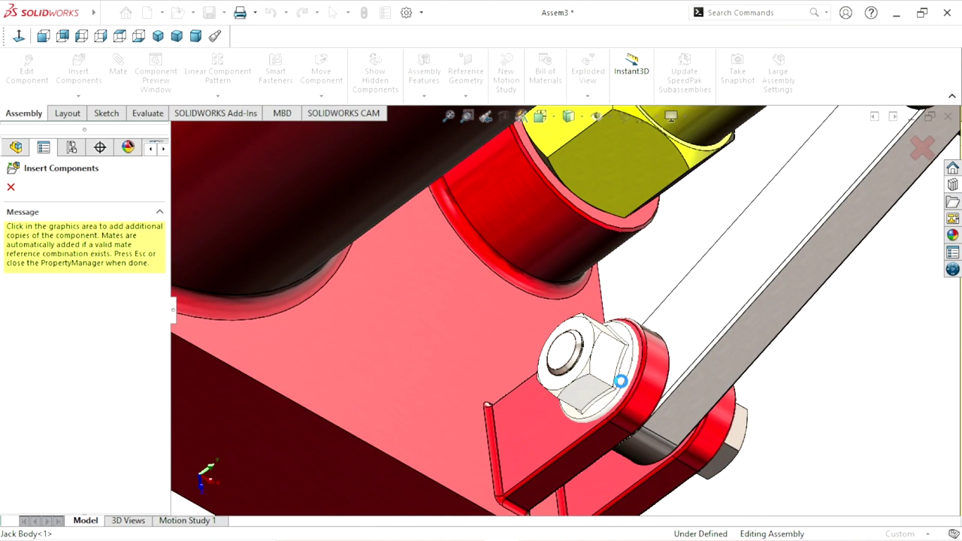
scroll(621, 381, "up", 4)
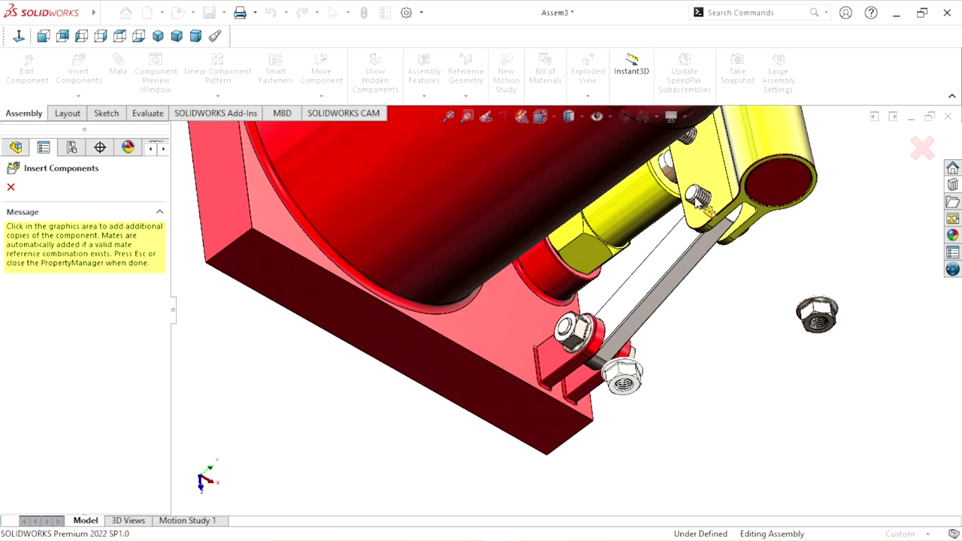
scroll(699, 203, "down", 4)
key("Tab")
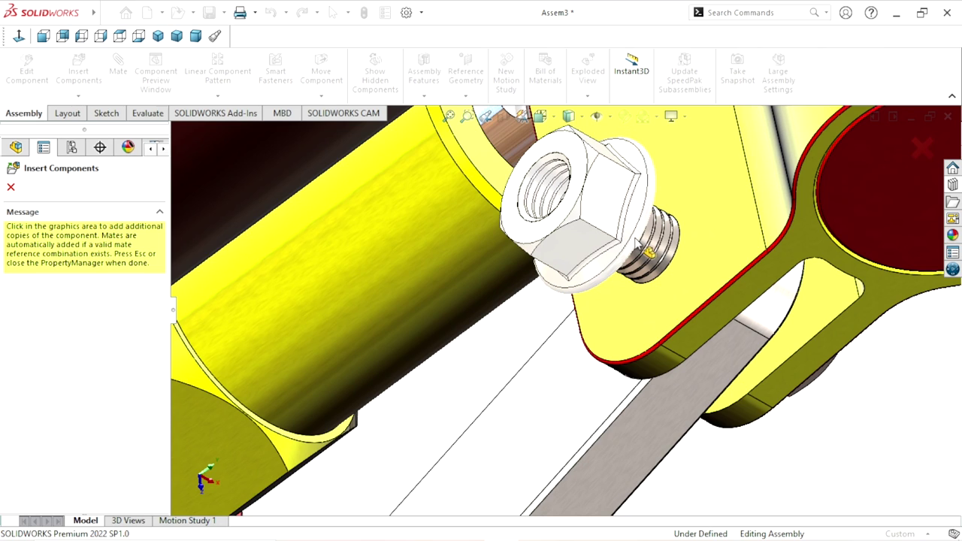
middle_click_drag(643, 255, 666, 277)
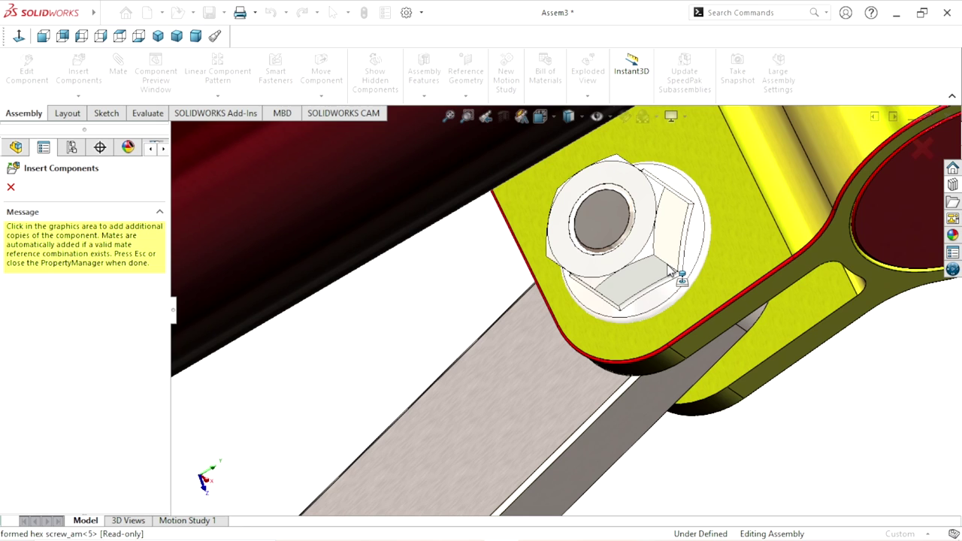
left_click(661, 302)
middle_click_drag(662, 302, 609, 180)
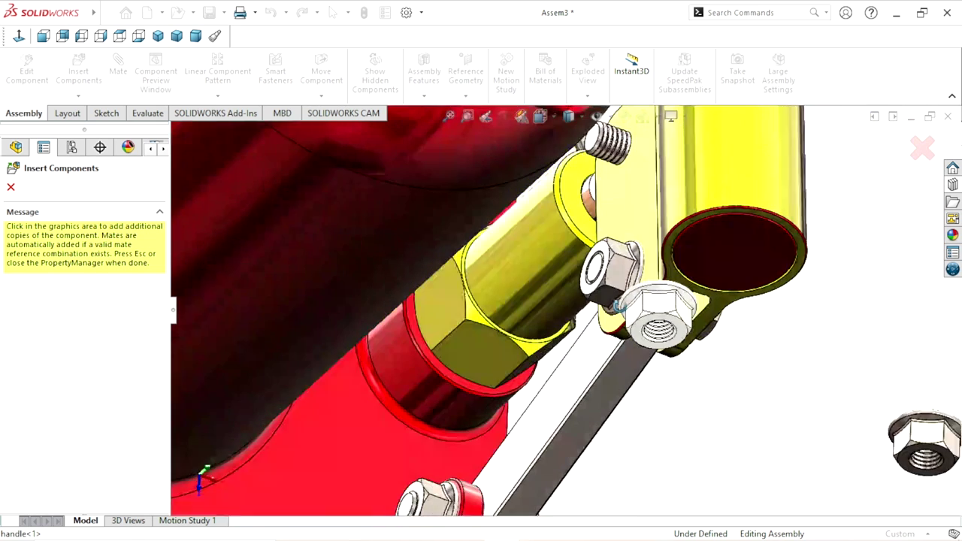
scroll(609, 180, "down", 3)
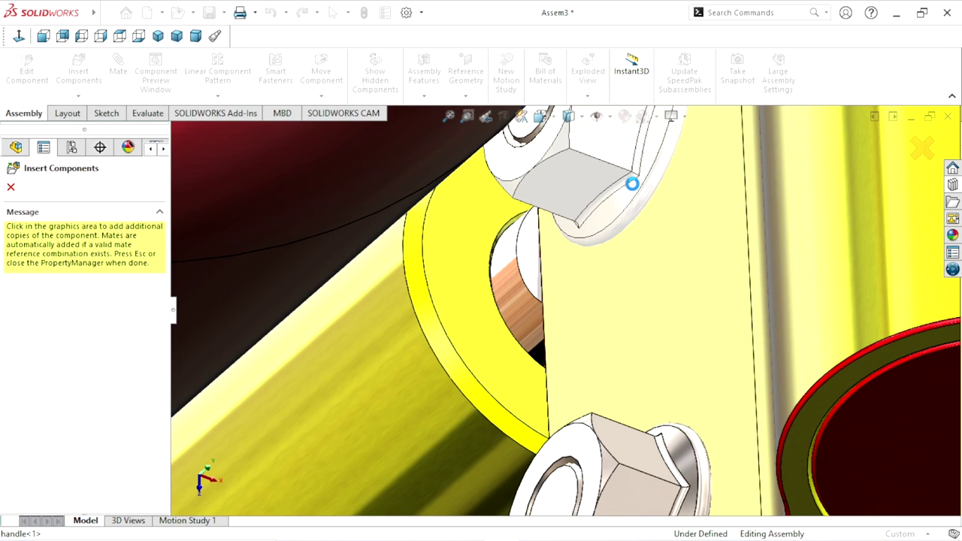
Delete the stray hex flange nut_am<1> and return to the isometric view
key("Escape")
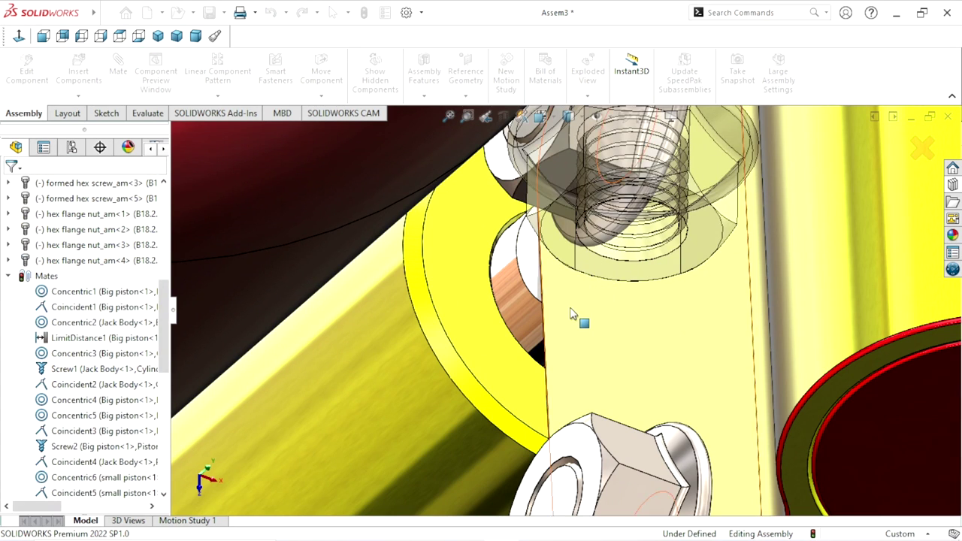
scroll(579, 318, "up", 5)
scroll(569, 328, "up", 5)
scroll(673, 387, "down", 3)
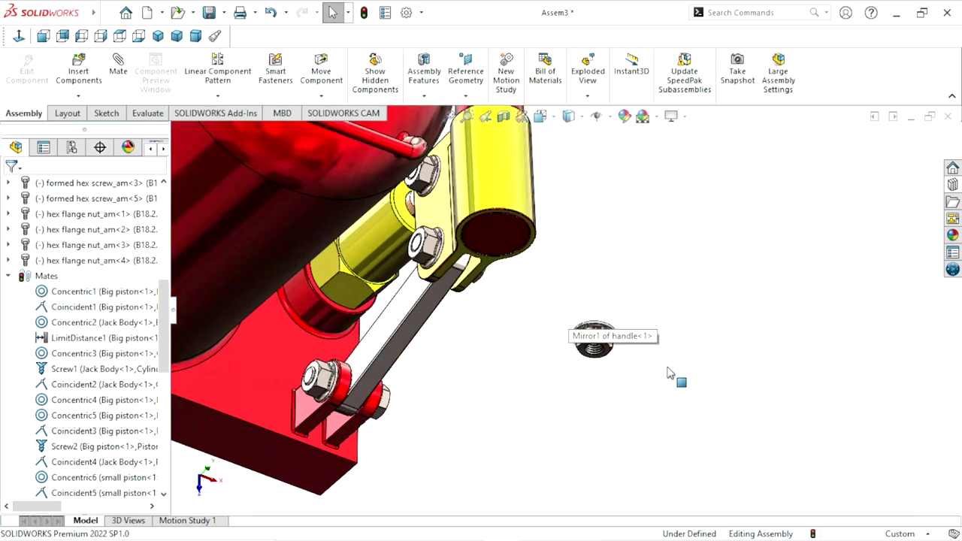
scroll(639, 361, "down", 2)
right_click(580, 321)
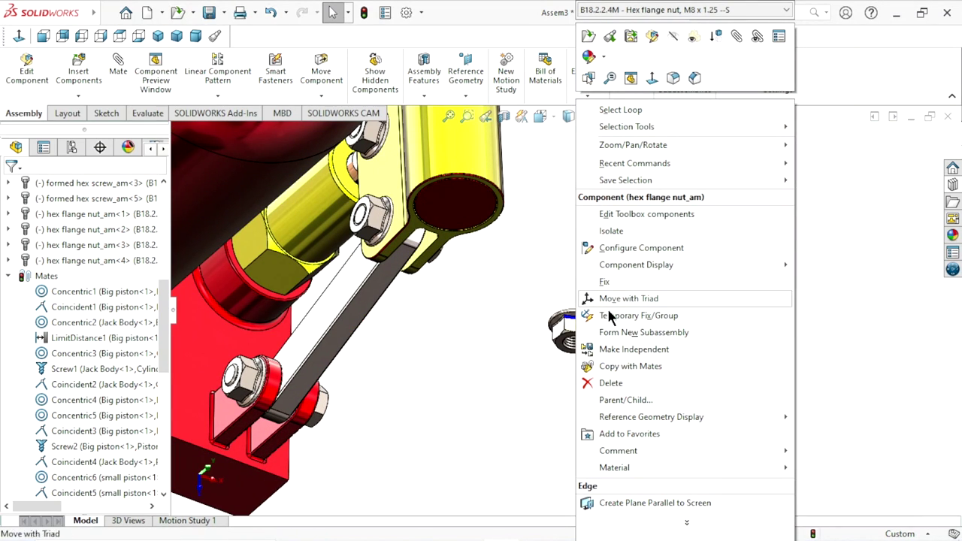
left_click(601, 383)
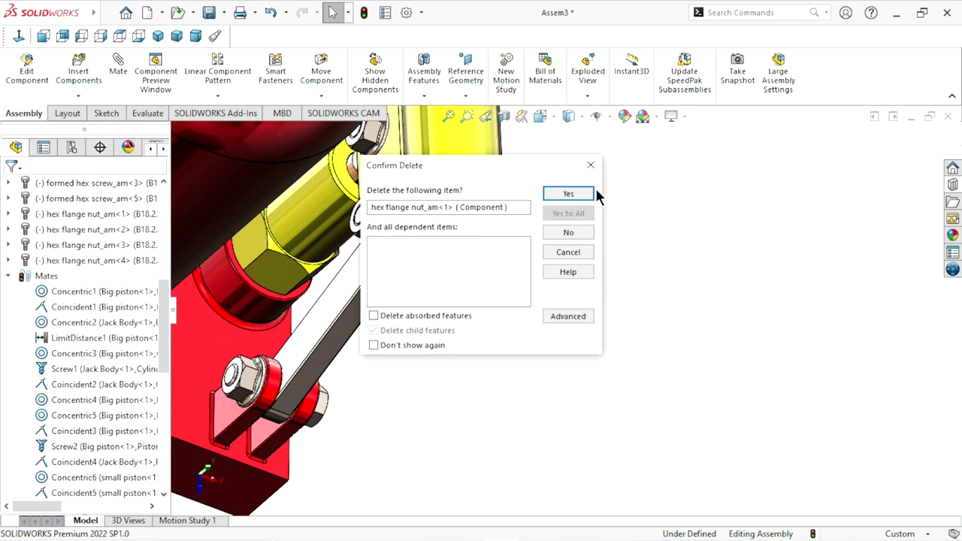
left_click(593, 193)
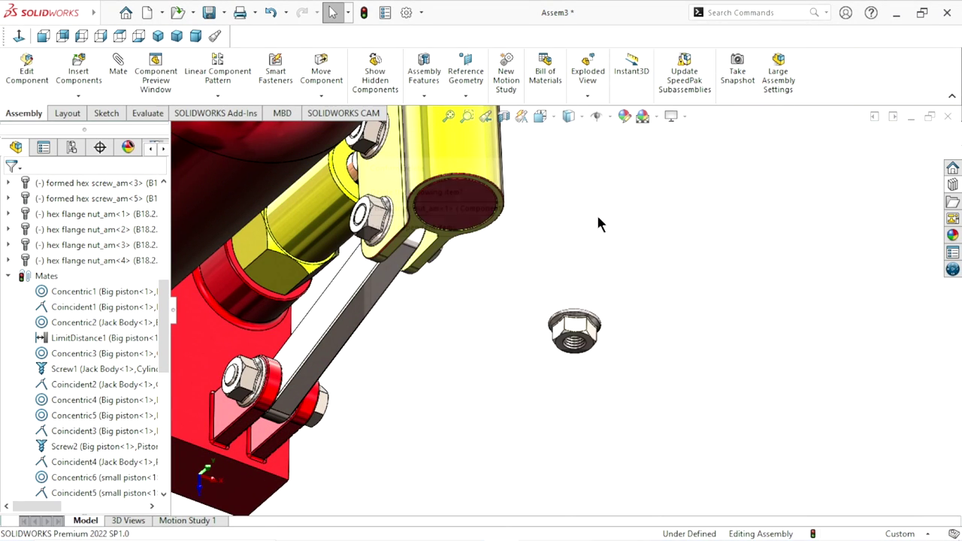
left_click(159, 38)
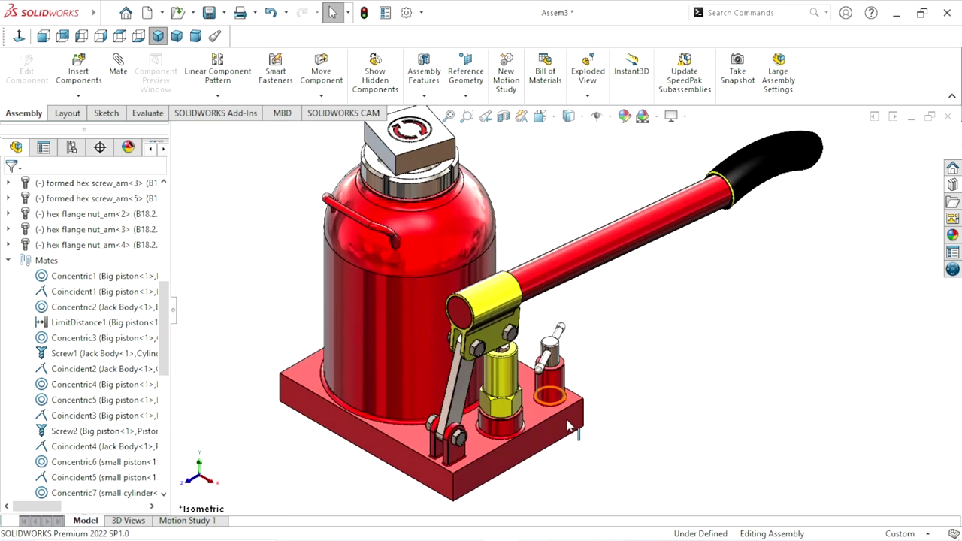
Rotate the pump handle about its pivot until it points steeply upward
mouse_move(760, 211)
left_mouse_down()
mouse_move(666, 98)
mouse_move(713, 218)
left_mouse_up()
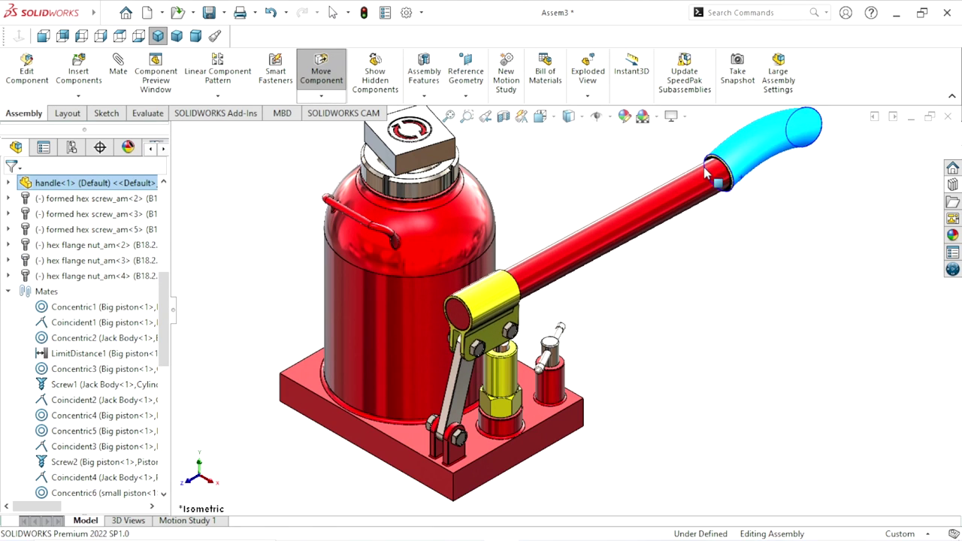
mouse_move(668, 137)
left_mouse_down()
mouse_move(642, 139)
mouse_move(687, 214)
mouse_move(699, 286)
left_mouse_up()
key("Escape")
scroll(586, 413, "up", 5)
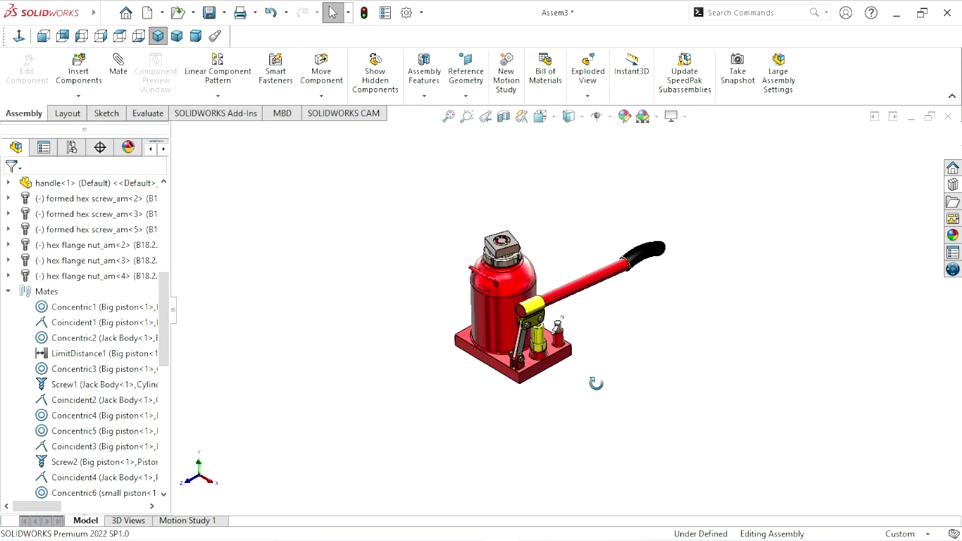
scroll(594, 330, "down", 3)
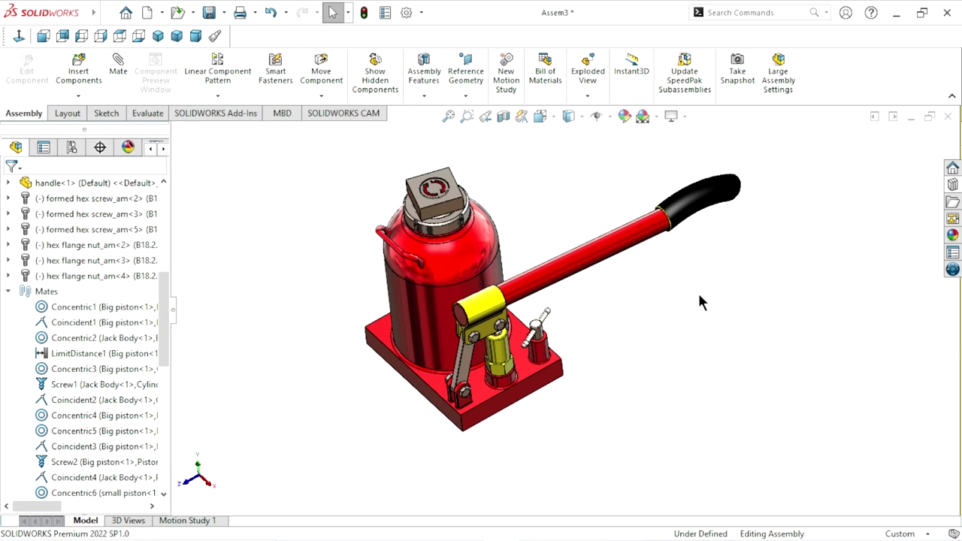
scroll(701, 282, "down", 2)
scroll(614, 314, "down", 3)
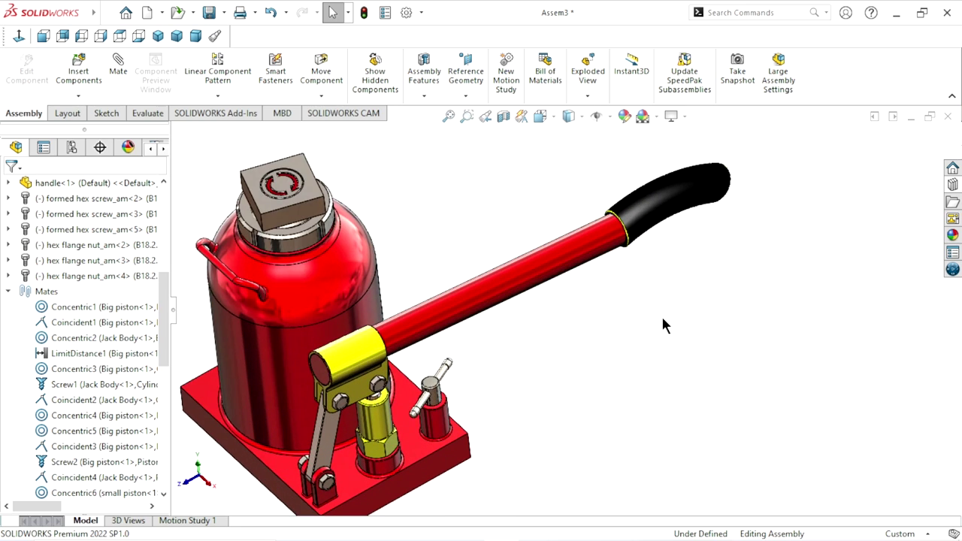
left_click(677, 197)
scroll(665, 202, "down", 1)
left_click_drag(489, 248, 632, 313)
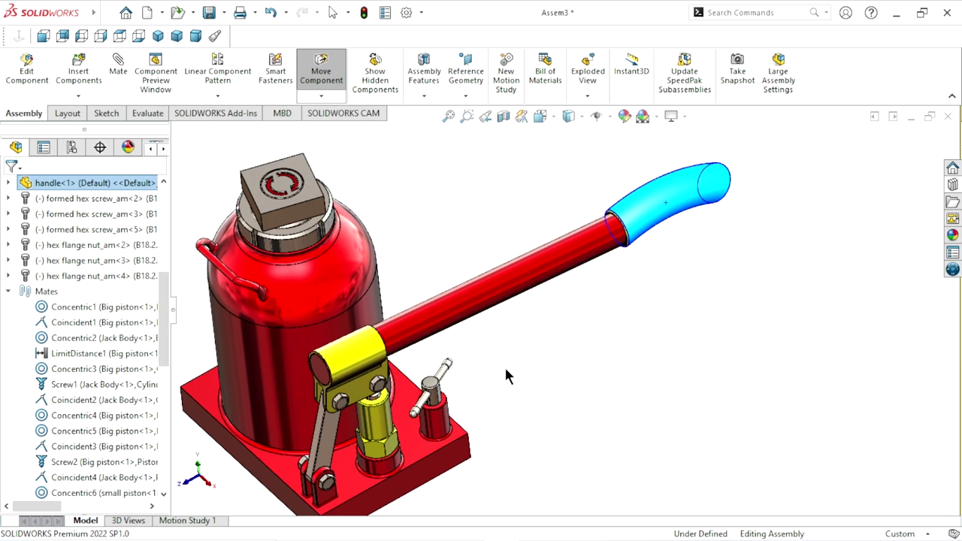
key("Escape")
scroll(510, 312, "up", 2)
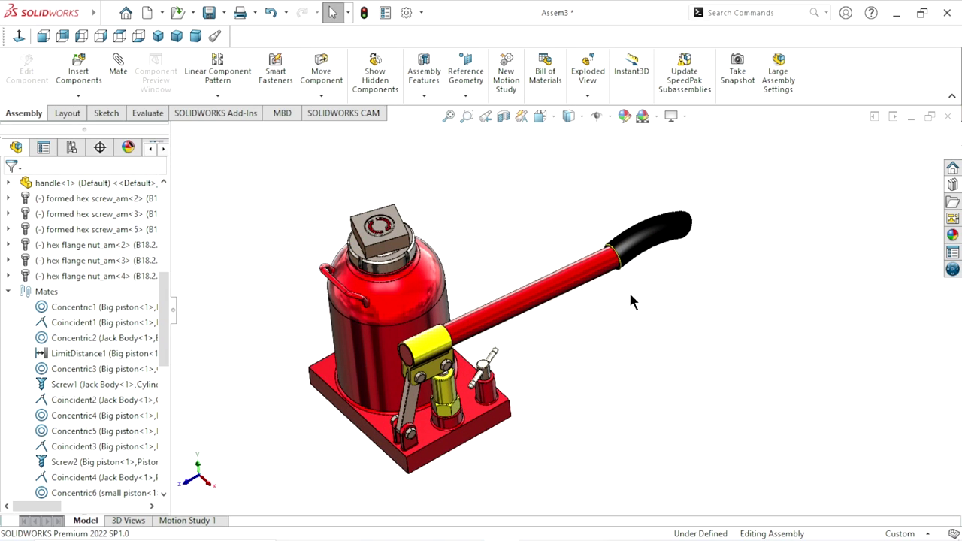
Set the view to isometric, then dimetric, and open Motion Study 1
key("ctrl+7")
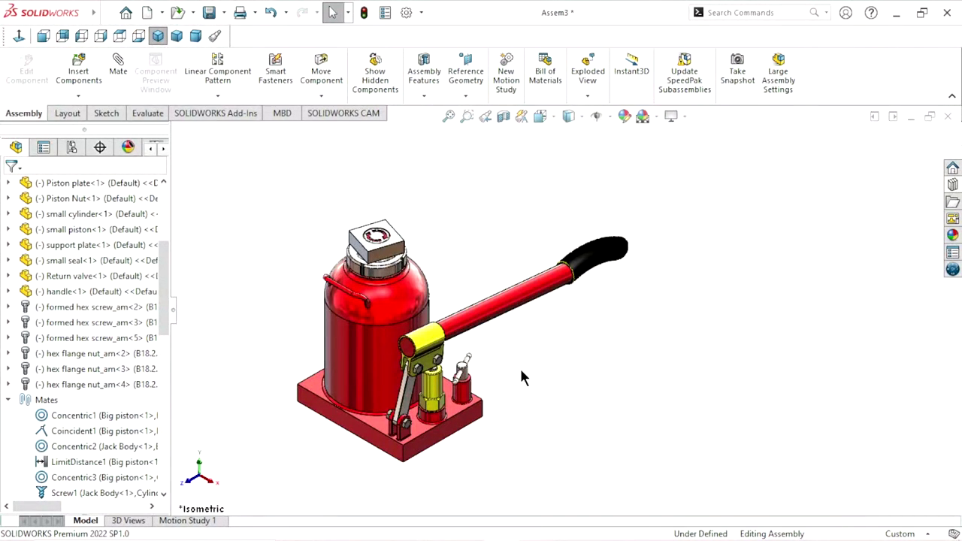
mouse_move(521, 378)
middle_mouse_down()
mouse_move(526, 317)
mouse_move(501, 397)
mouse_move(434, 336)
middle_mouse_up()
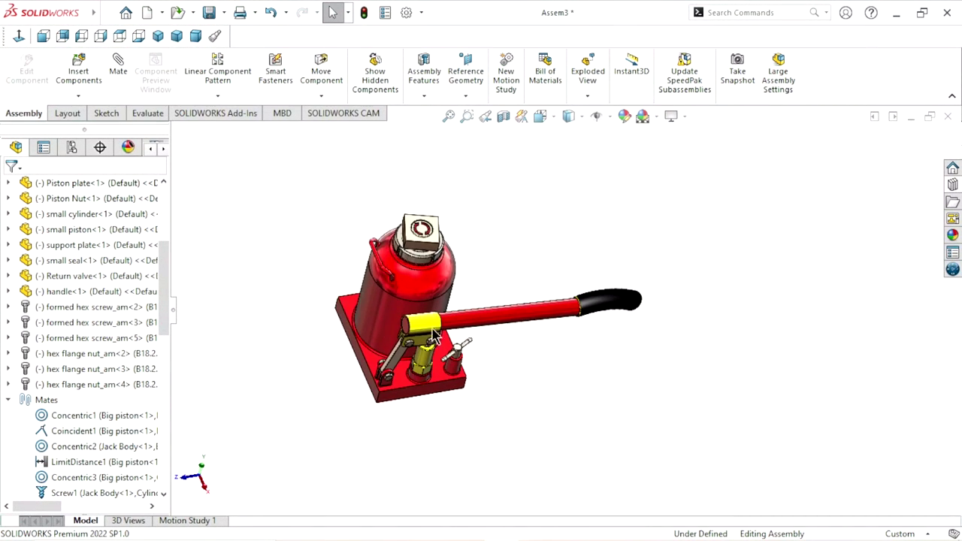
left_click(177, 36)
left_click(195, 36)
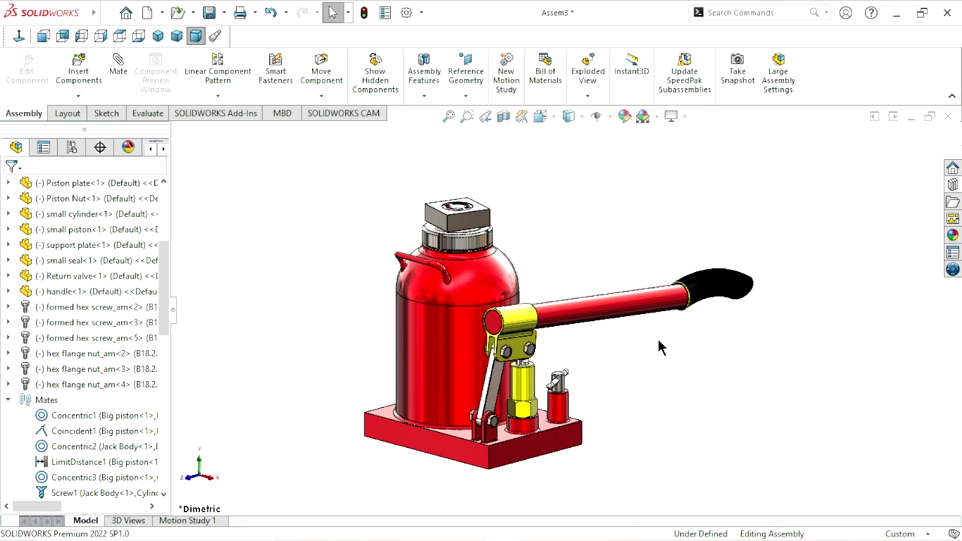
scroll(576, 369, "up", 2)
scroll(530, 328, "down", 2)
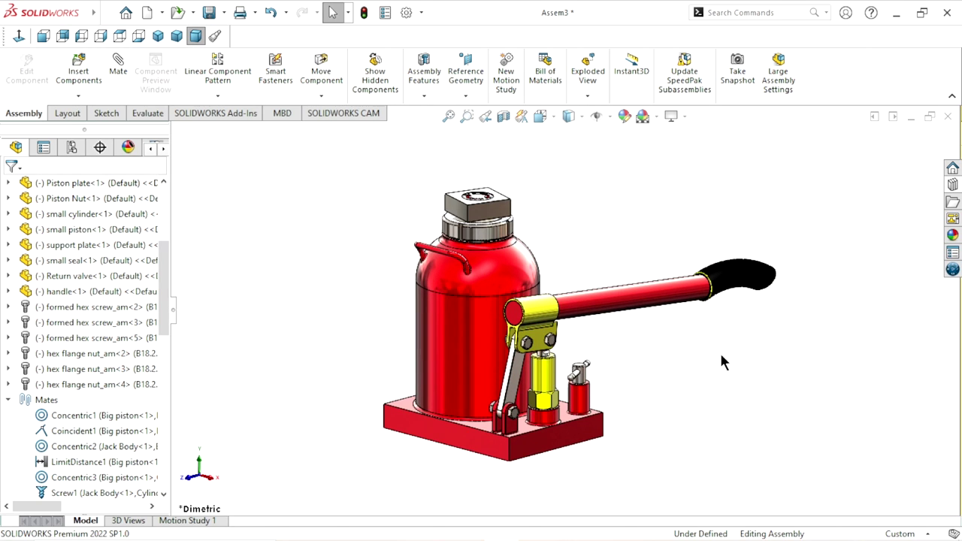
left_click(213, 521)
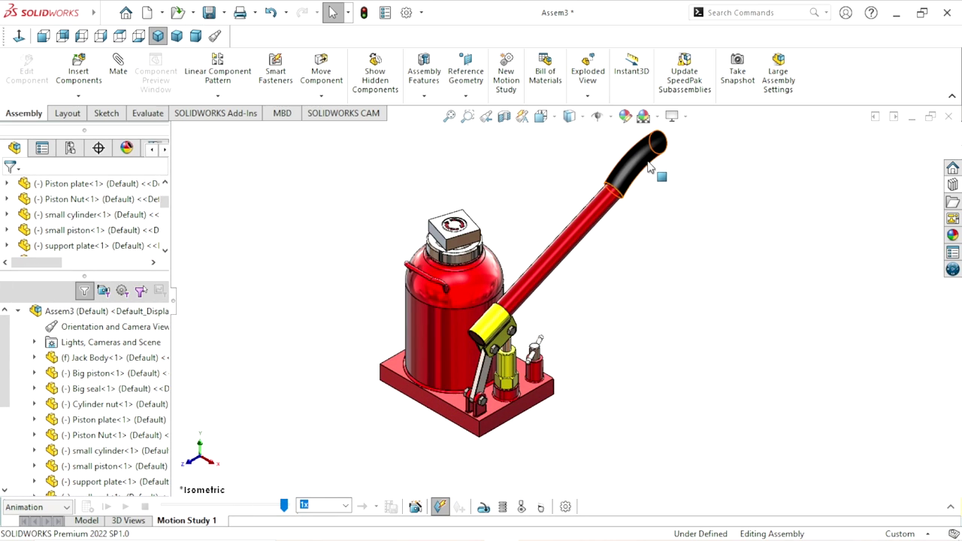
Expand the MotionManager timeline and key the pump handle lowered at 2 sec
mouse_move(648, 166)
left_mouse_down()
mouse_move(630, 153)
mouse_move(639, 155)
left_mouse_up()
left_click(690, 238)
key("Escape")
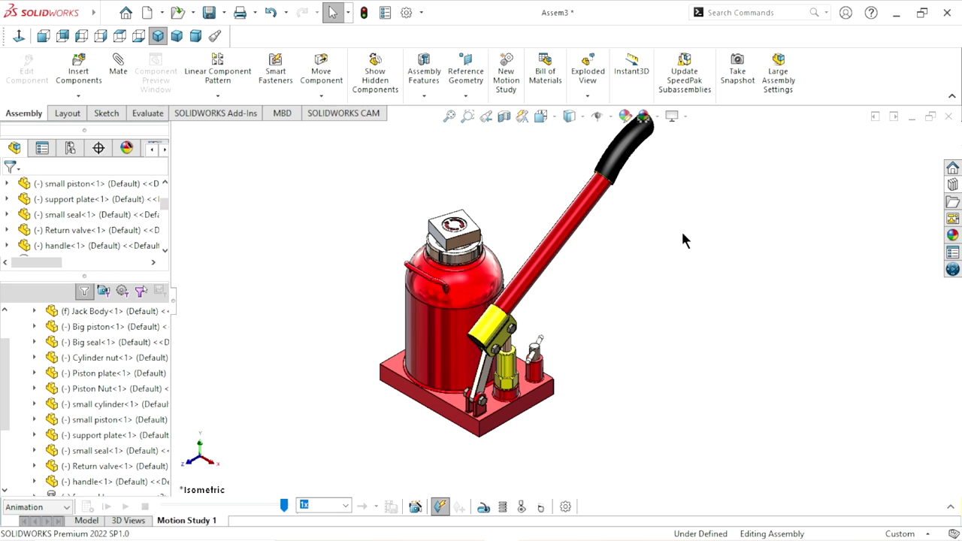
left_click(950, 508)
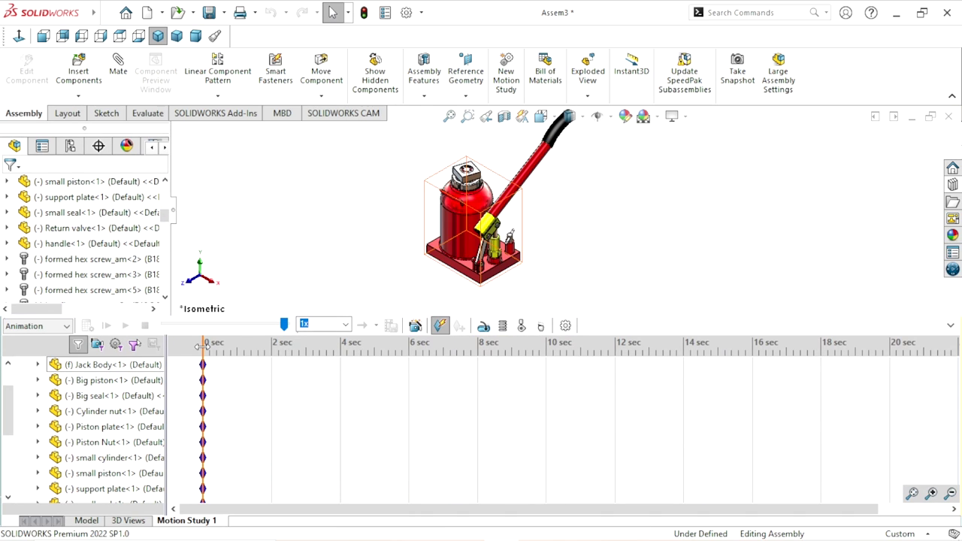
left_click_drag(204, 345, 269, 345)
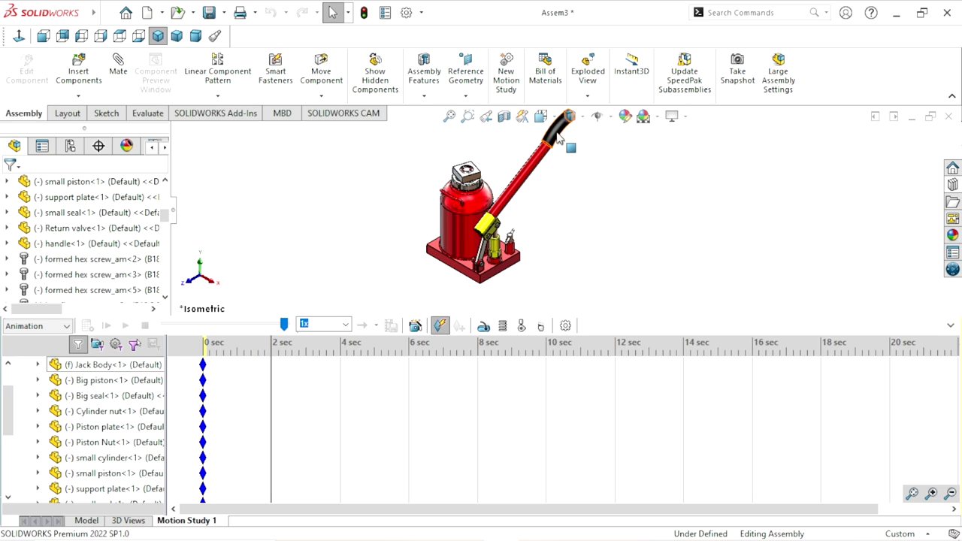
left_click_drag(557, 138, 572, 248)
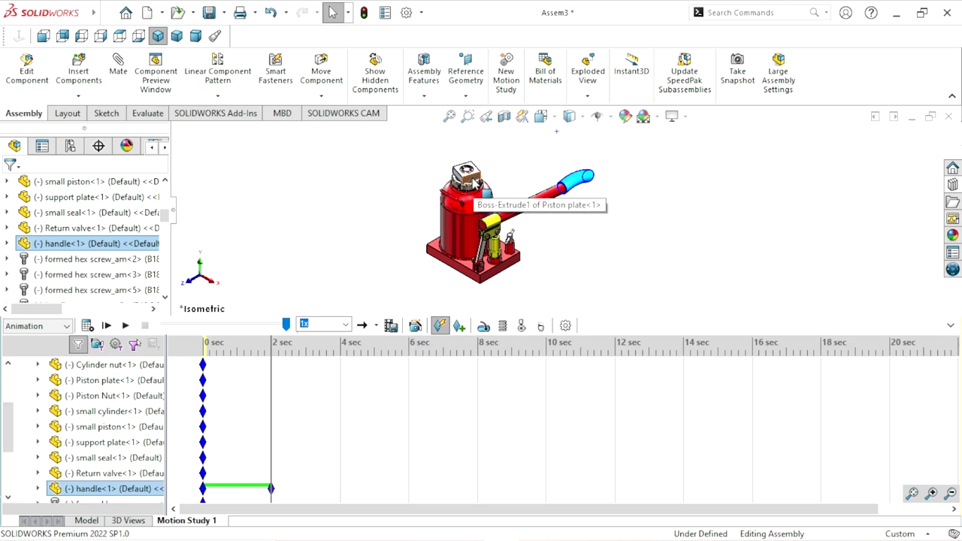
left_click(269, 154)
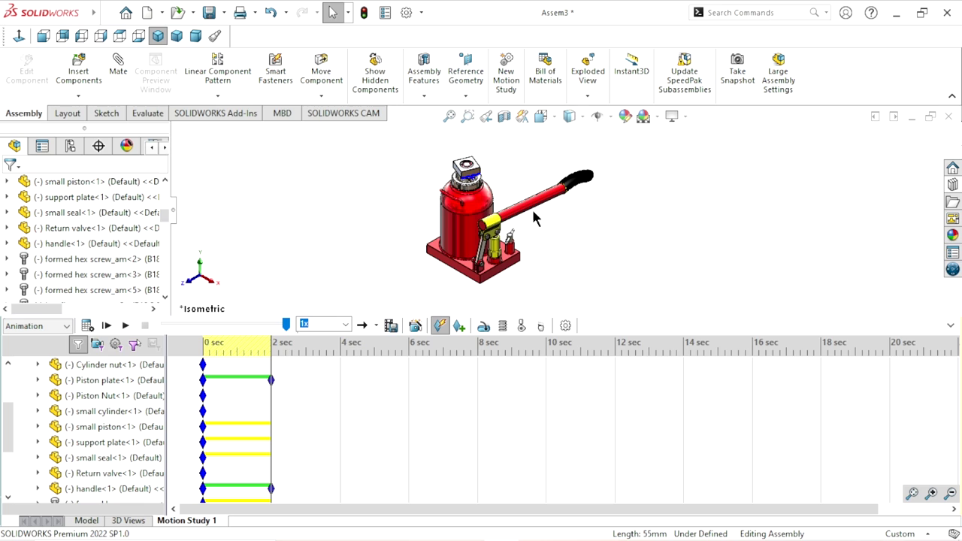
Play back the motion, then key the handle raised again at 4 sec
left_click(121, 326)
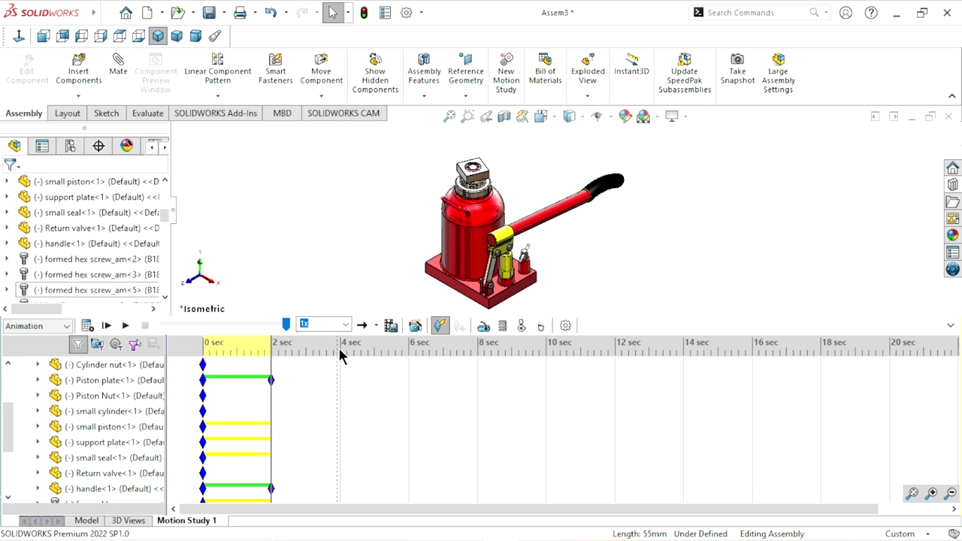
left_click(275, 369)
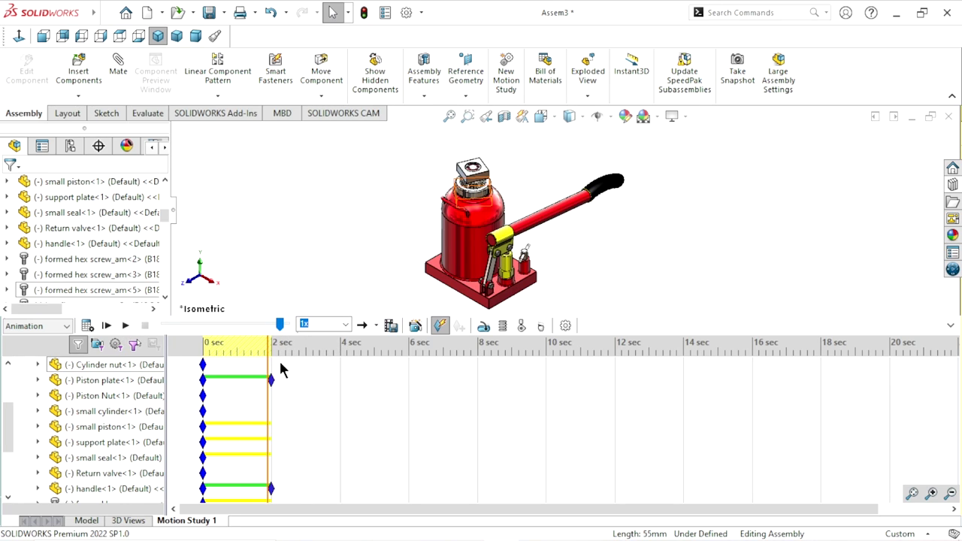
left_click_drag(267, 363, 342, 358)
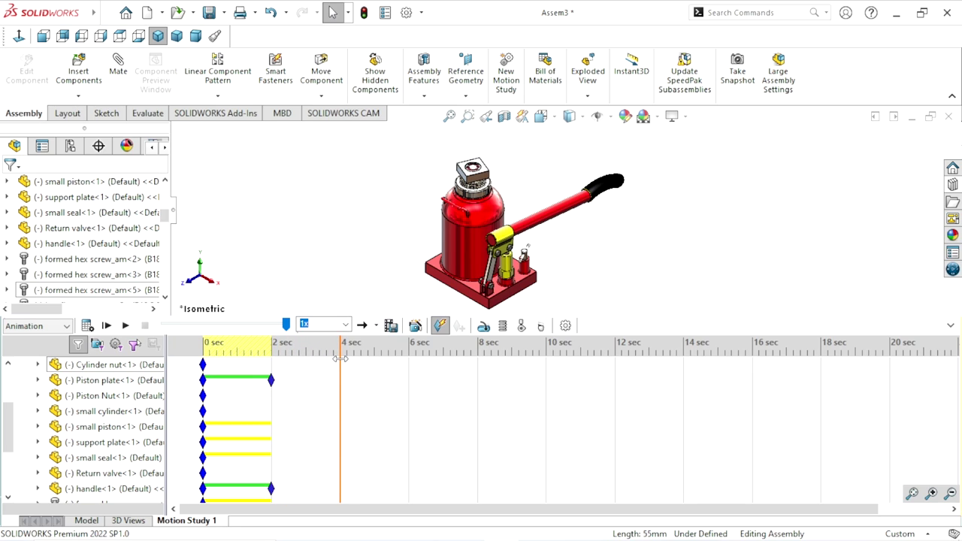
left_click(603, 193)
left_click_drag(604, 193, 571, 146)
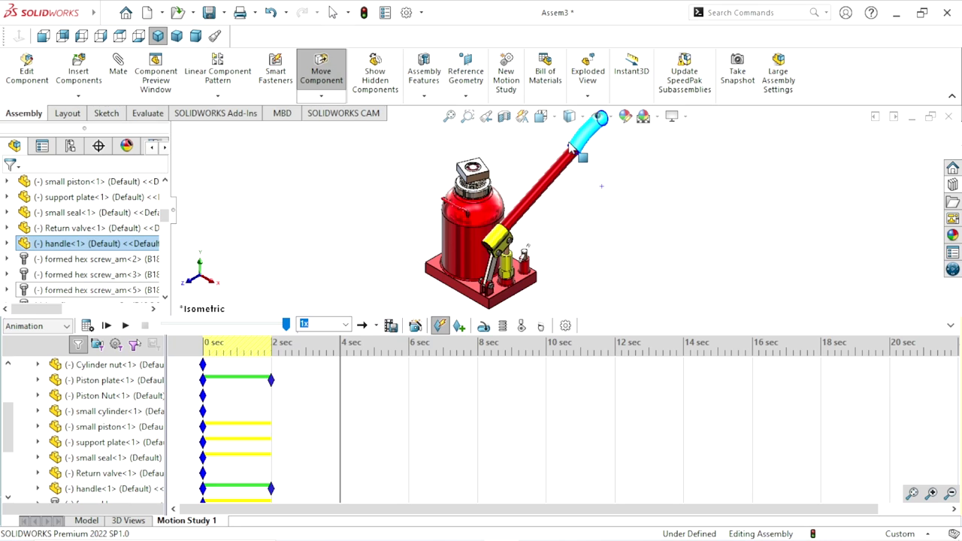
left_click_drag(582, 155, 581, 154)
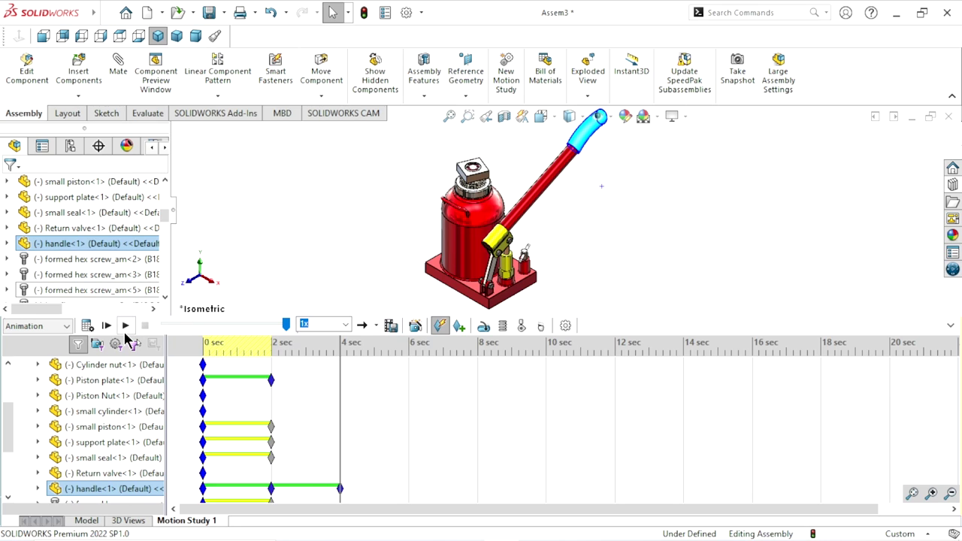
Play the animation, then key the handle pumped down at 6 sec
left_click(125, 328)
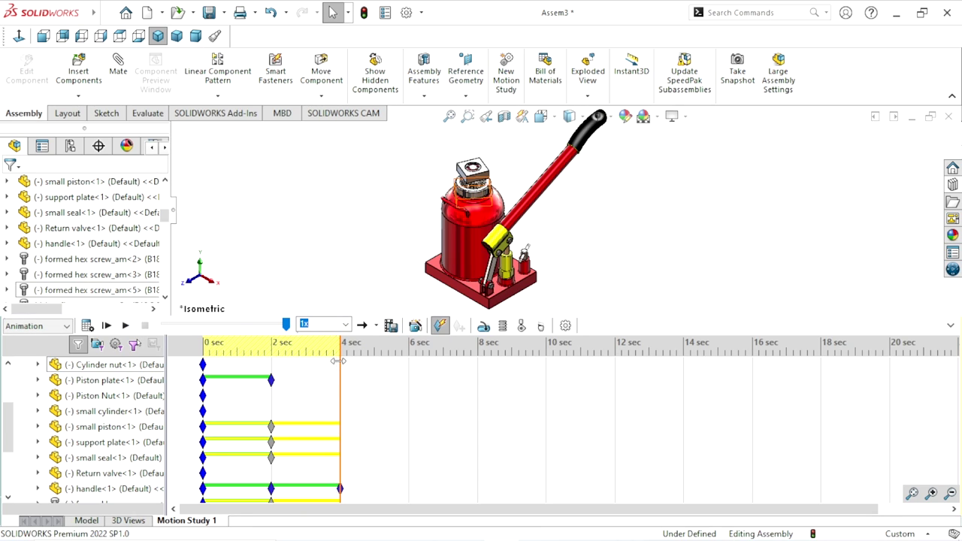
left_click_drag(340, 361, 417, 365)
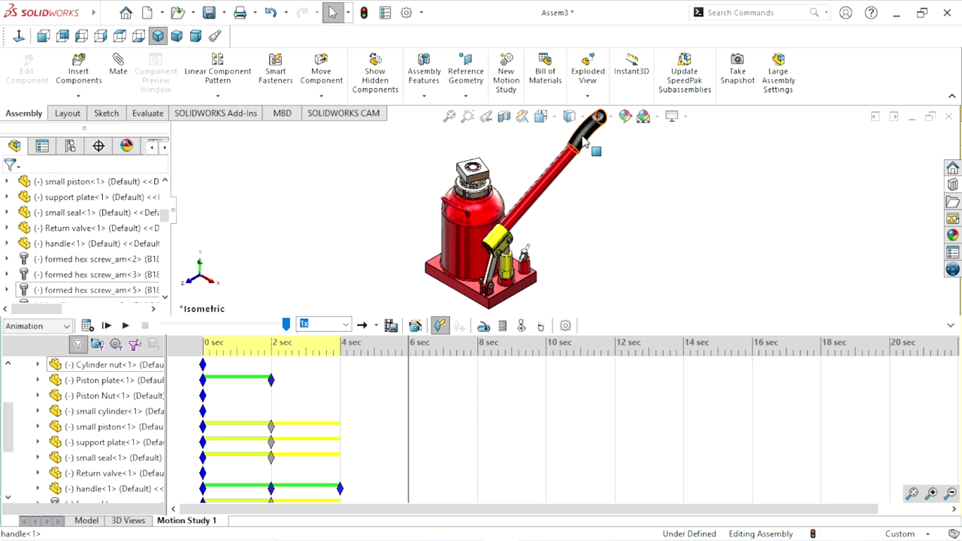
left_click_drag(585, 143, 620, 230)
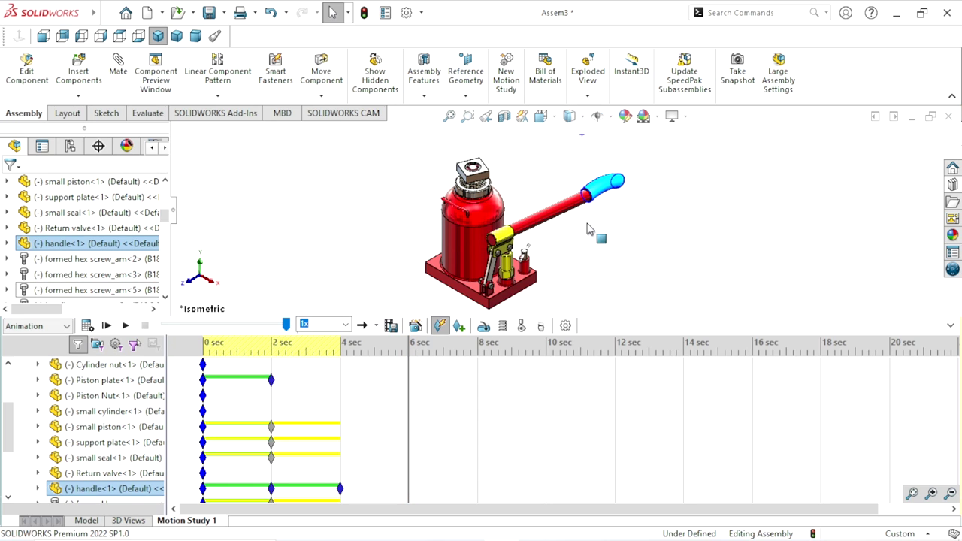
left_click(331, 162)
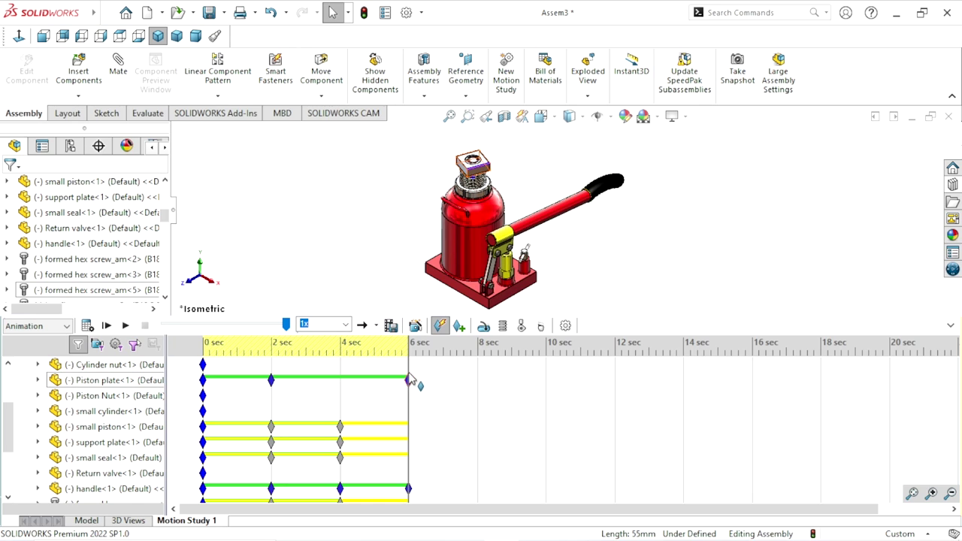
Key the handle raised back up at 8 sec
left_click_drag(409, 367, 480, 363)
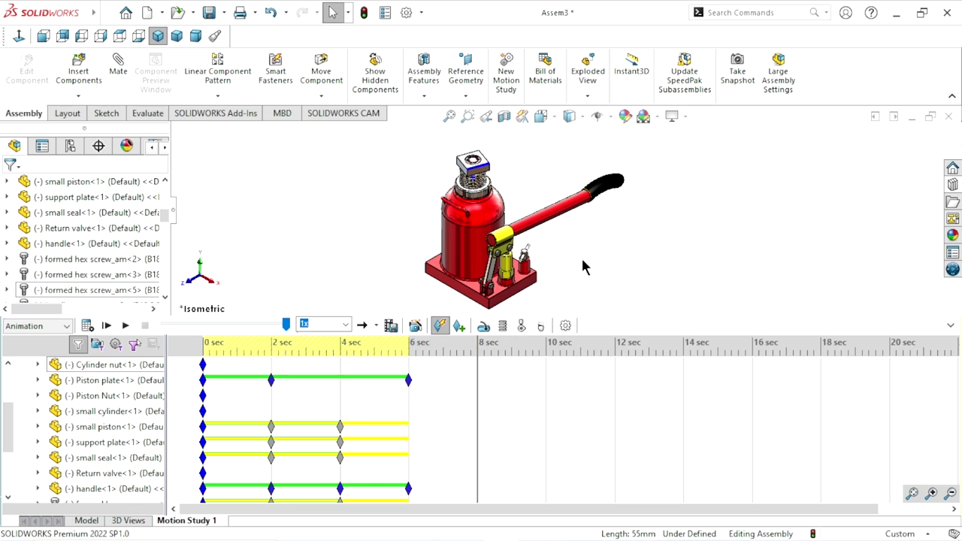
left_click_drag(609, 194, 576, 139)
key("Escape")
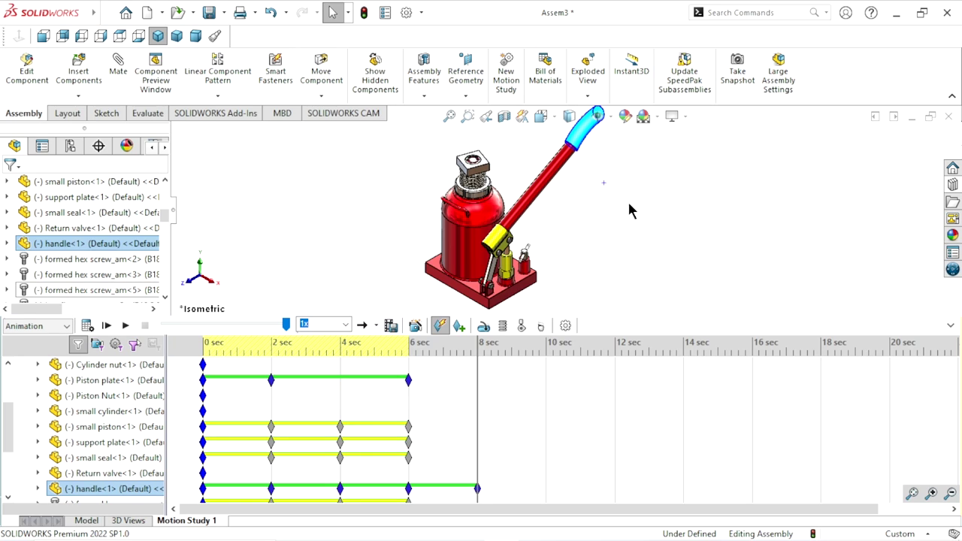
left_click(478, 375)
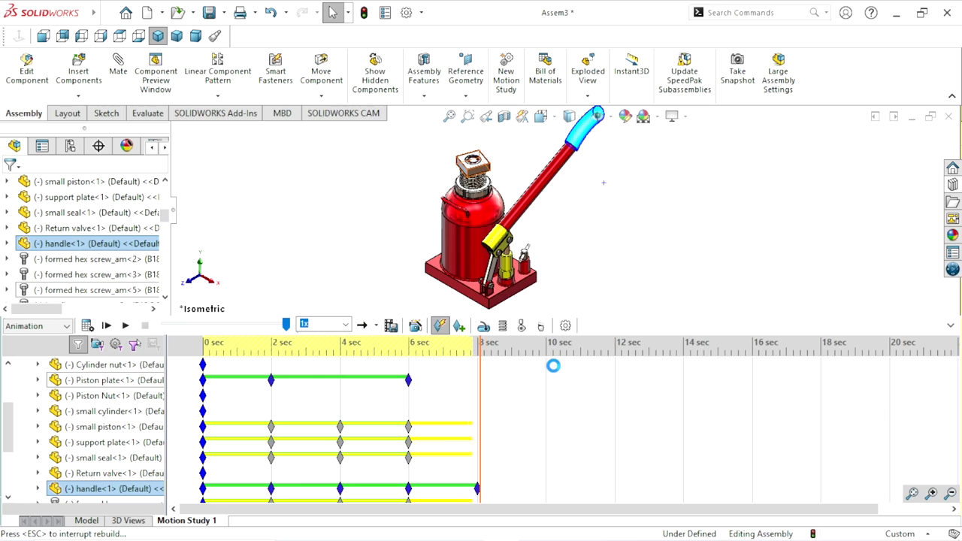
At 10 sec, lower the handle and lift the piston plate slightly, then play back
left_click(553, 366)
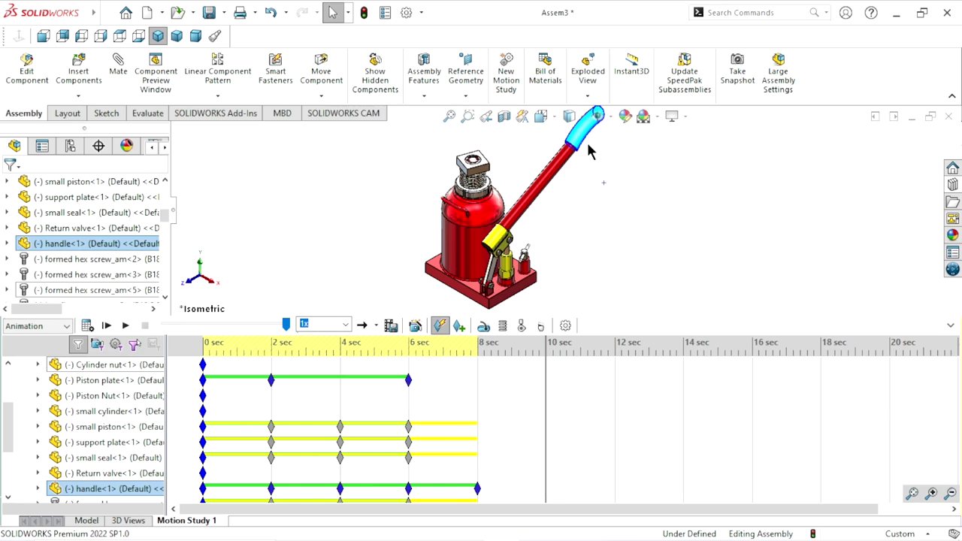
mouse_move(586, 139)
left_mouse_down()
mouse_move(601, 165)
mouse_move(605, 233)
left_mouse_up()
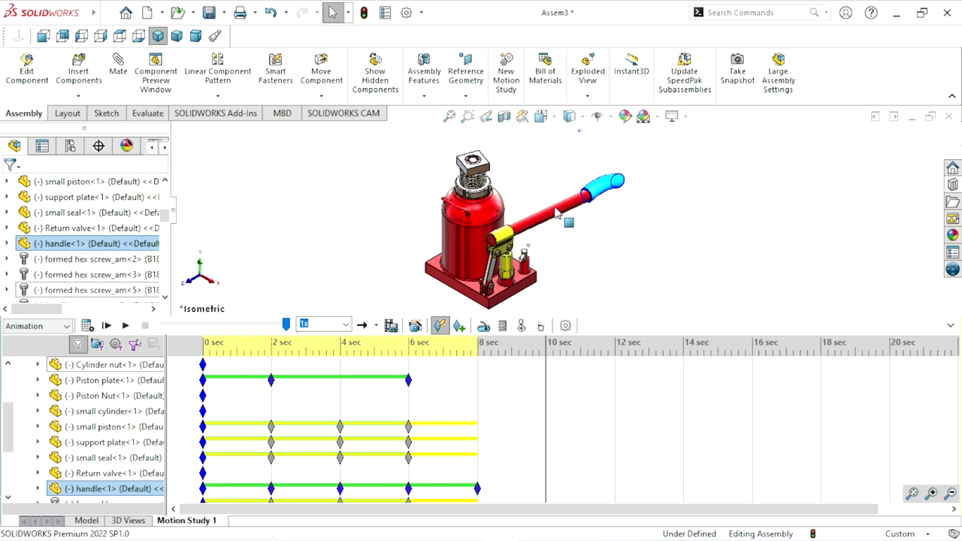
left_click_drag(490, 170, 488, 161)
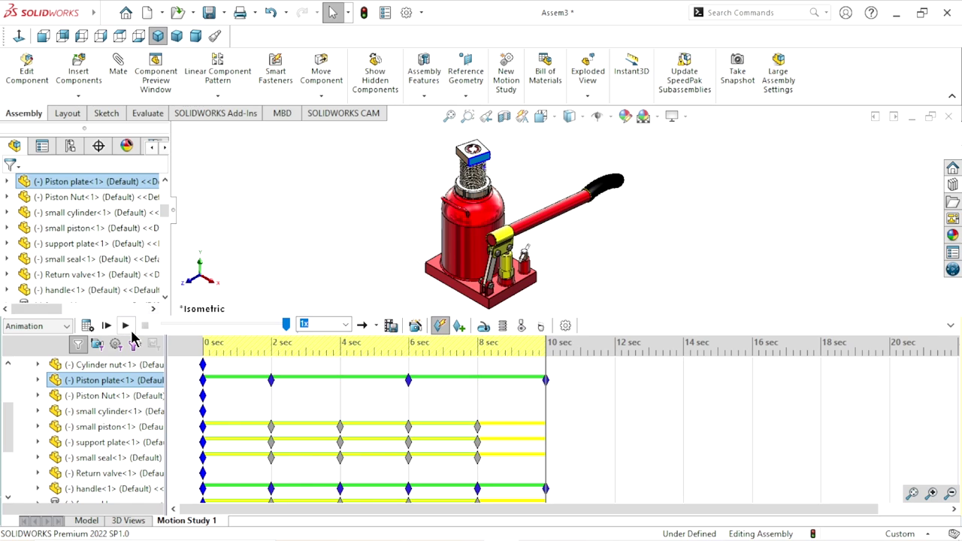
left_click(126, 326)
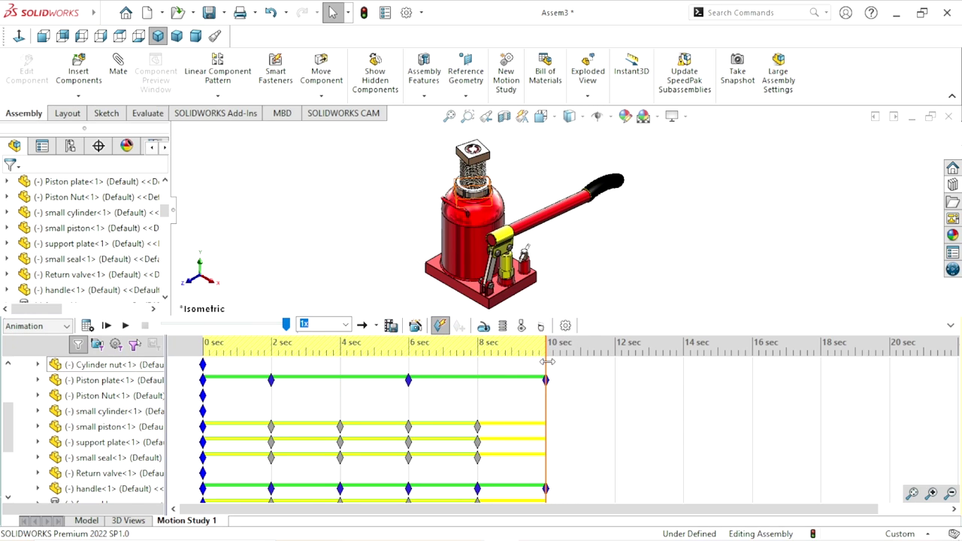
Swing the handle back up at 12 sec and replay the pumping animation
left_click_drag(546, 361, 615, 357)
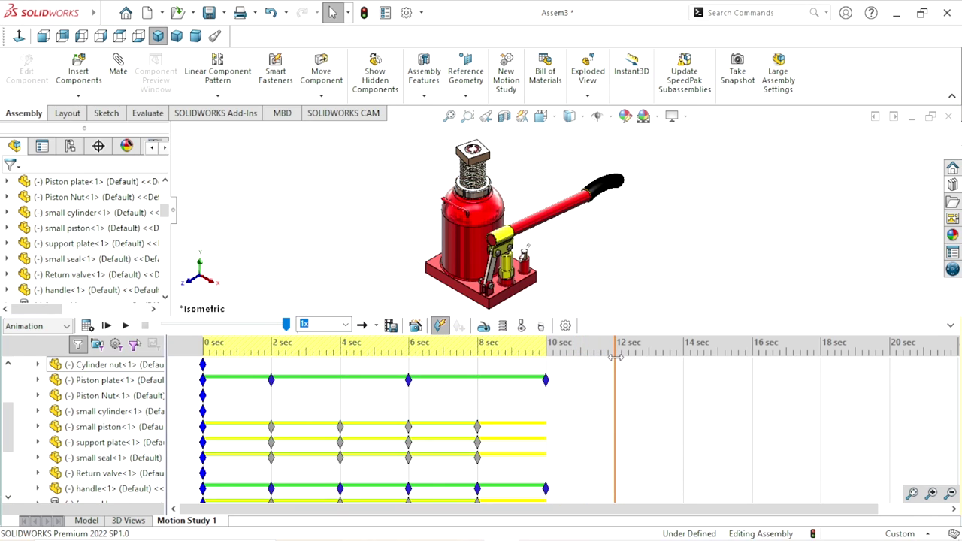
left_click_drag(611, 198, 585, 124)
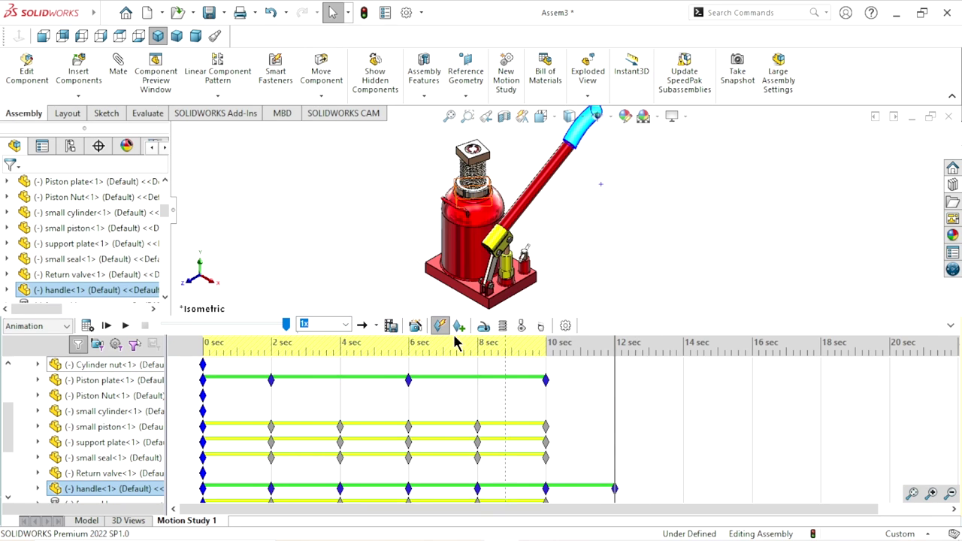
left_click(127, 325)
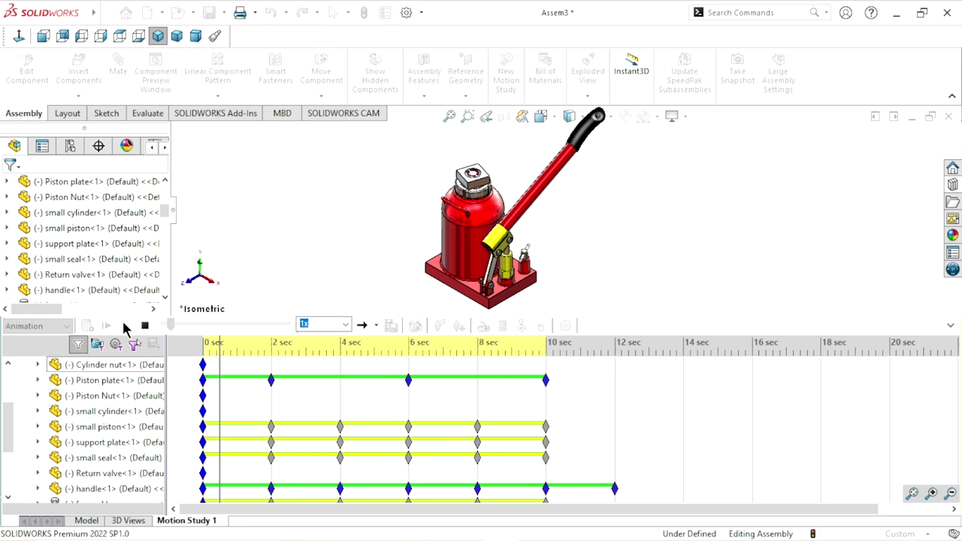
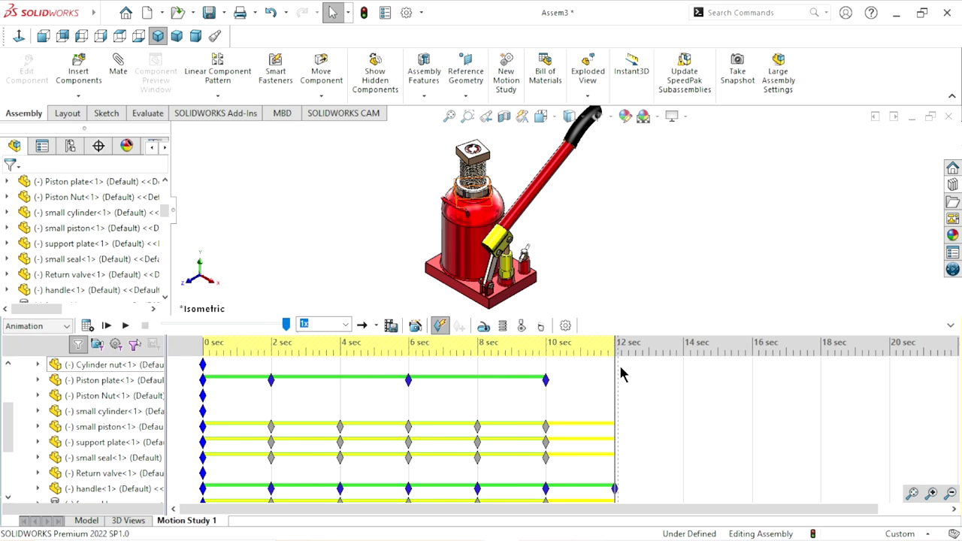
At 14 s, lower the handle to a flatter angle and raise the piston plate slightly
left_click_drag(613, 366, 673, 367)
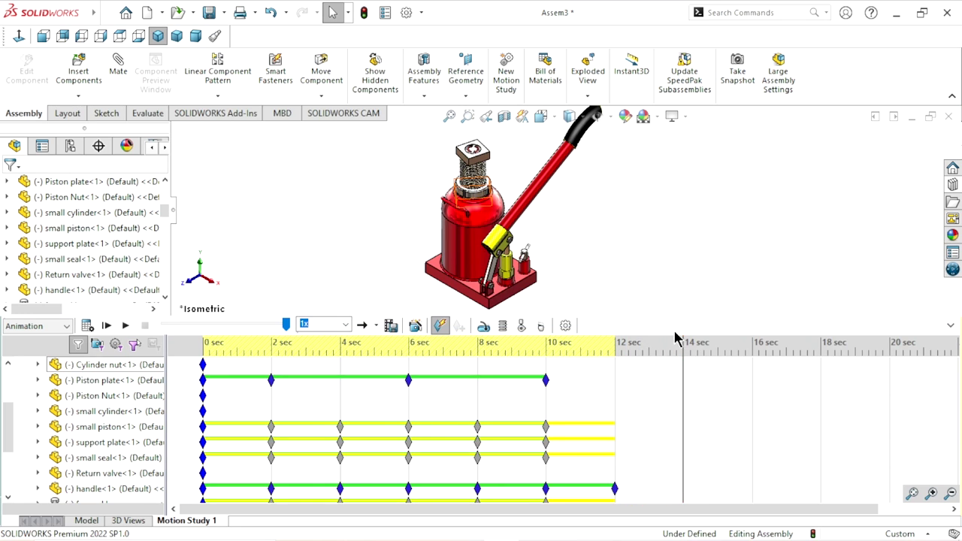
left_click_drag(584, 141, 614, 215)
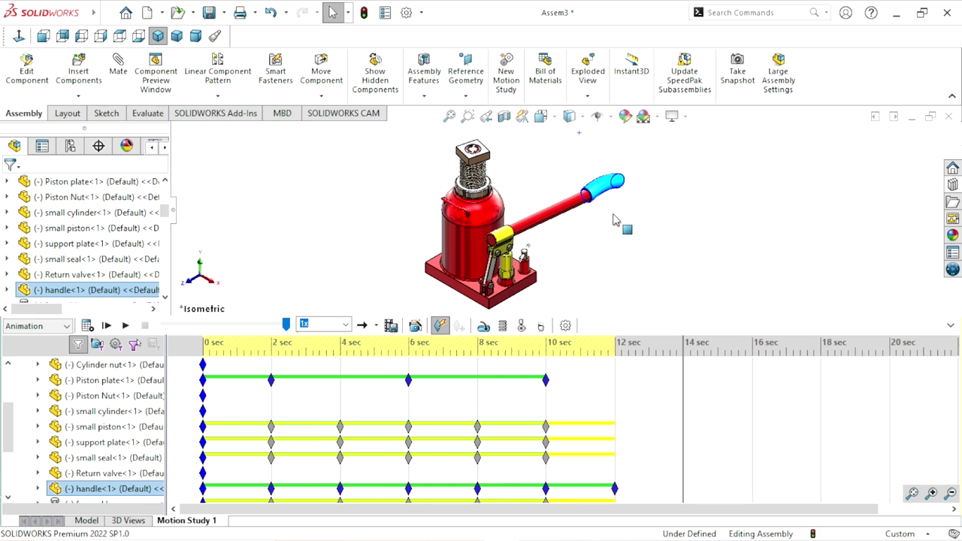
left_click(475, 152)
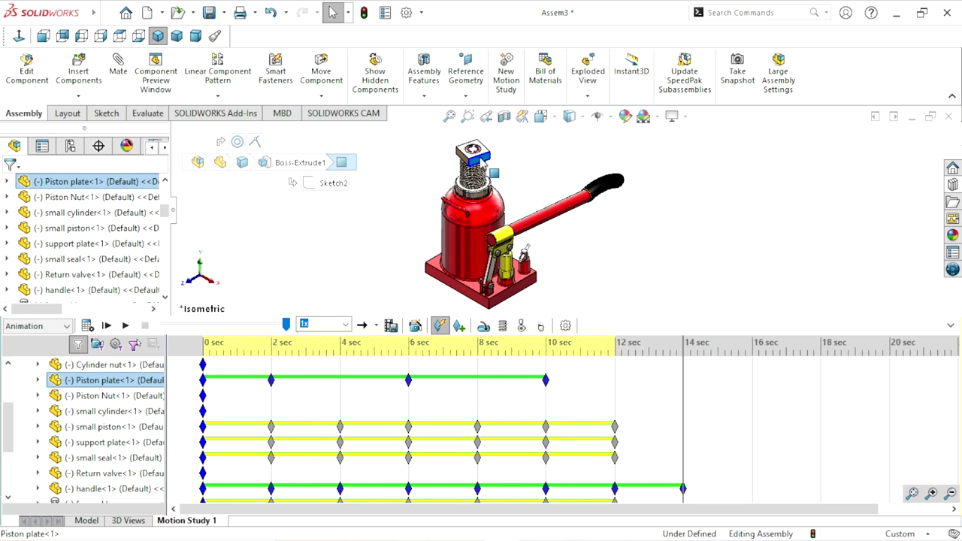
mouse_move(475, 151)
left_mouse_down()
mouse_move(474, 143)
mouse_move(482, 147)
left_mouse_up()
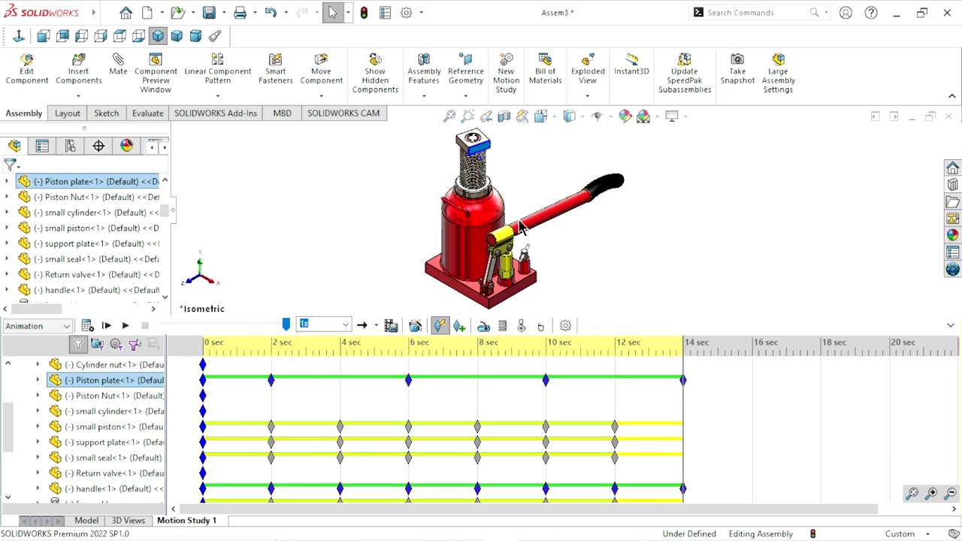
At 16 s, swing the handle back upward, then play the motion study from the start
left_click(684, 379)
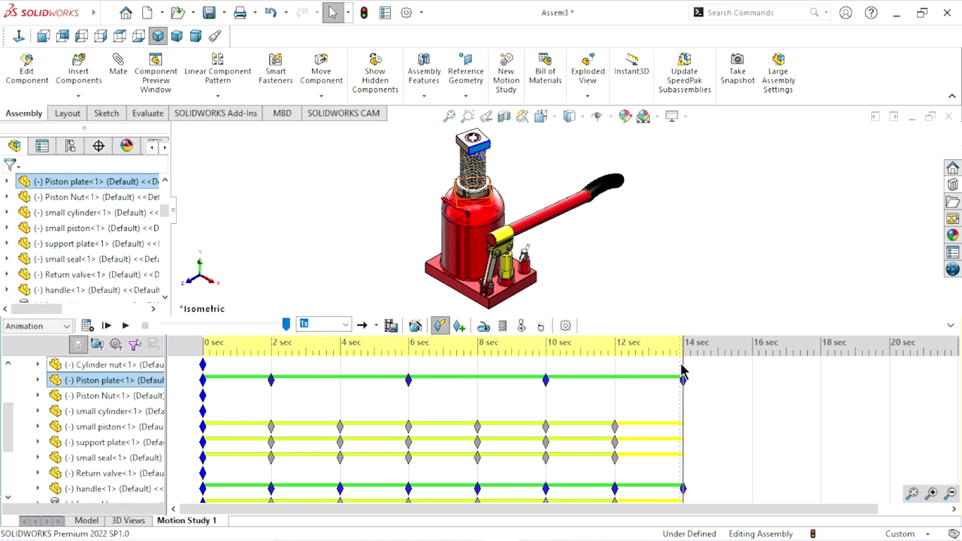
left_click_drag(685, 362, 746, 352)
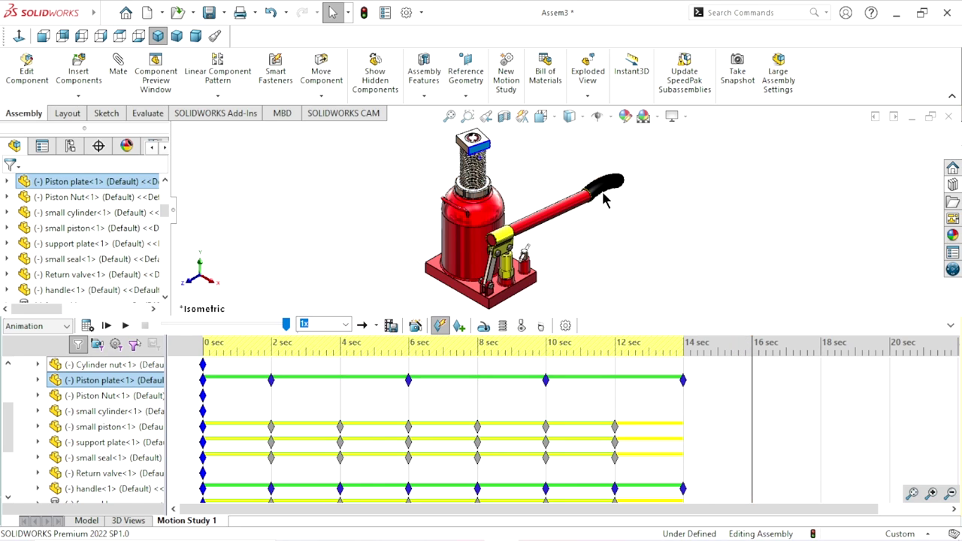
left_click_drag(605, 197, 581, 145)
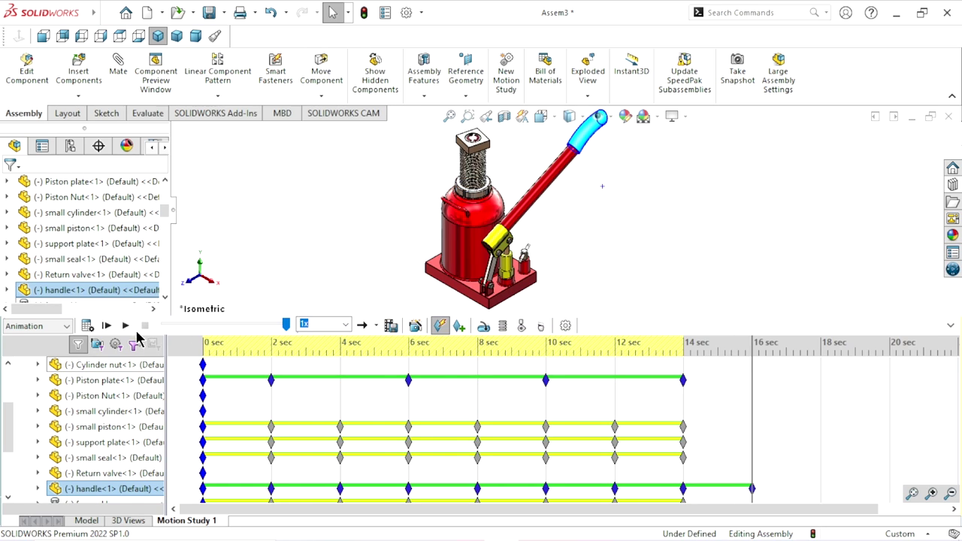
left_click(126, 325)
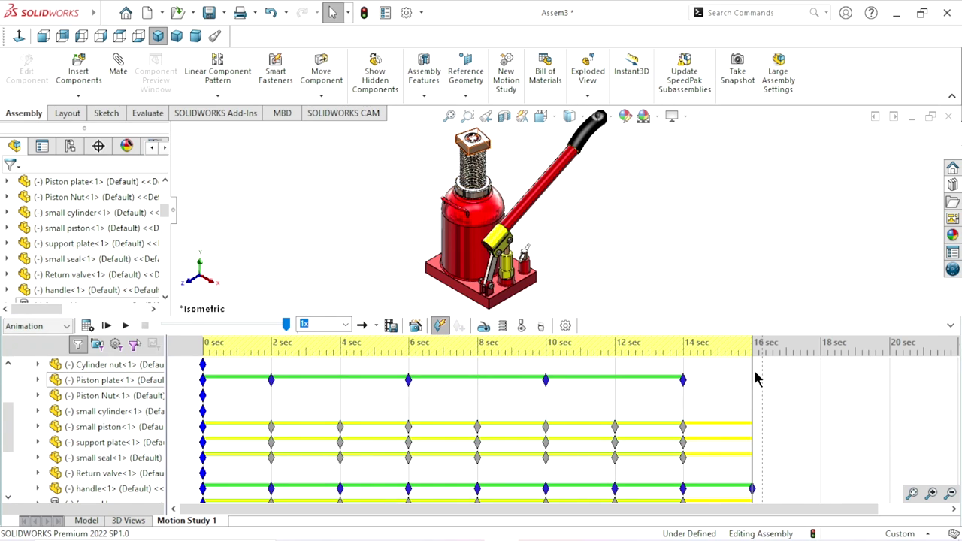
At 18 s, lower the handle again and select the piston plate to key it
left_click_drag(752, 363, 784, 366)
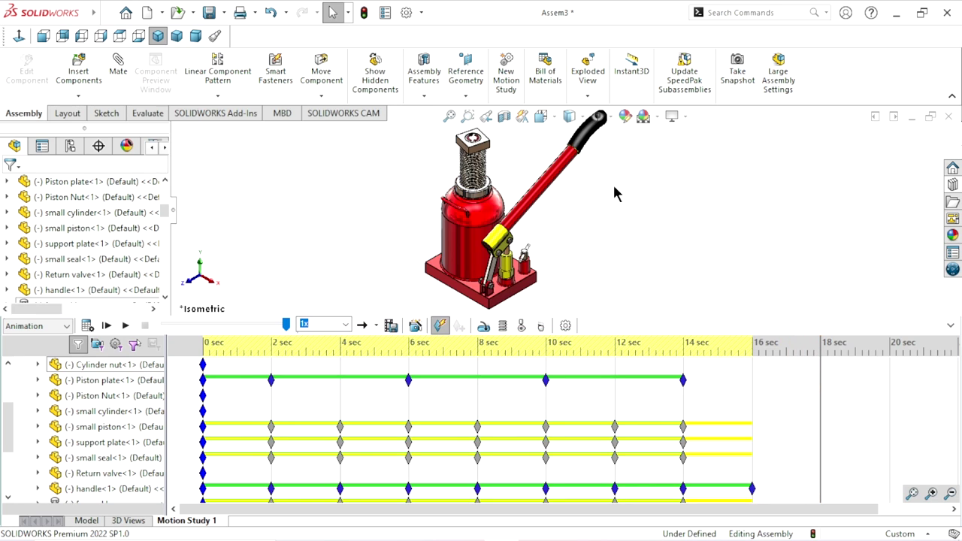
left_click_drag(585, 145, 611, 217)
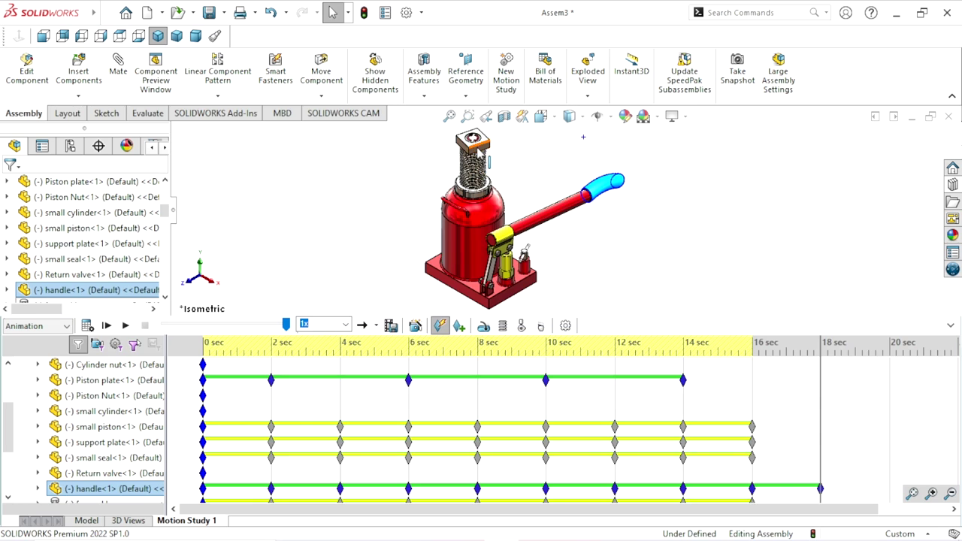
left_click(479, 143)
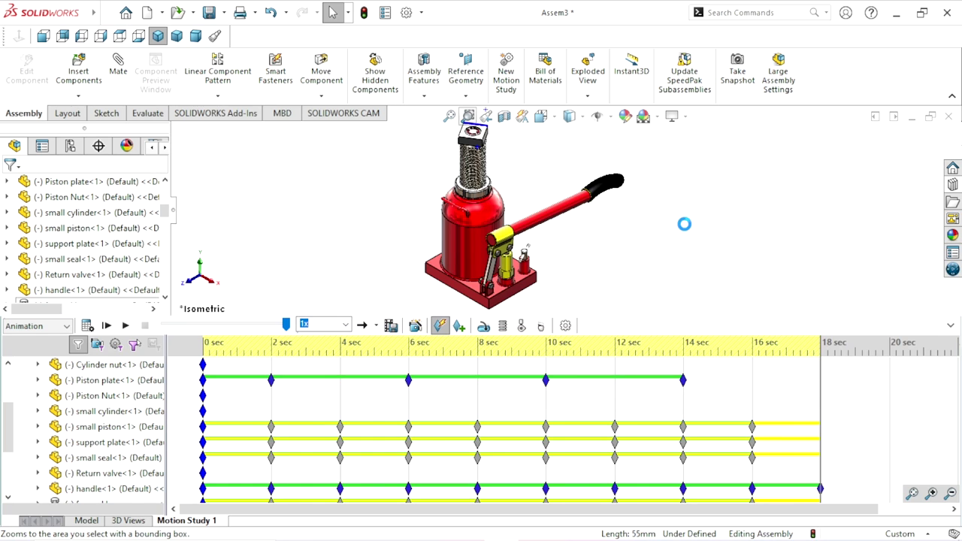
Collapse the MotionManager timeline and play the 18 s jack animation twice from the start
left_click(950, 328)
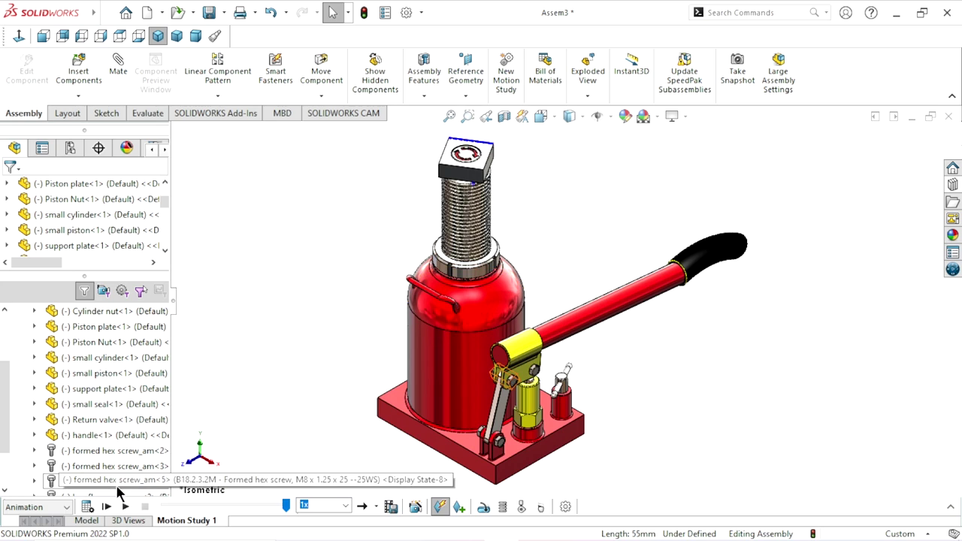
left_click(126, 507)
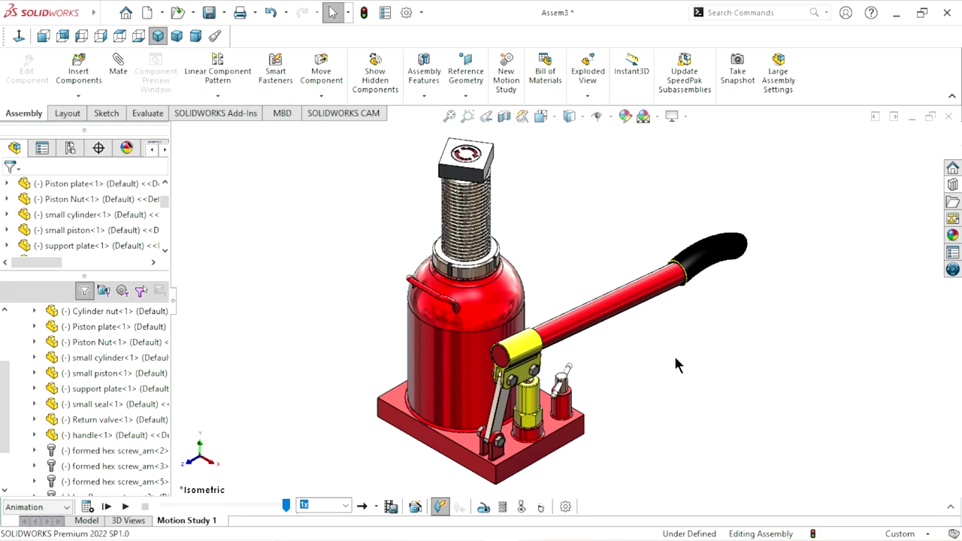
left_click(125, 507)
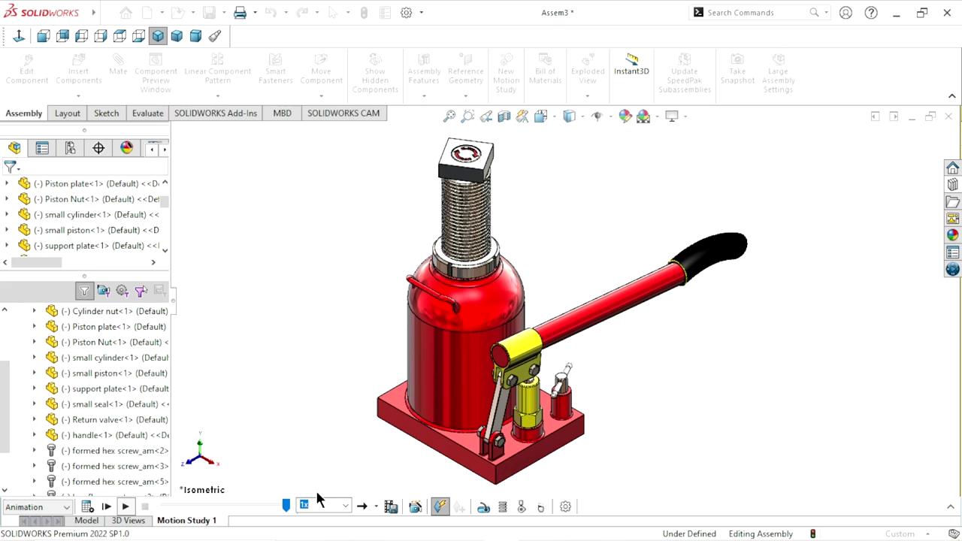